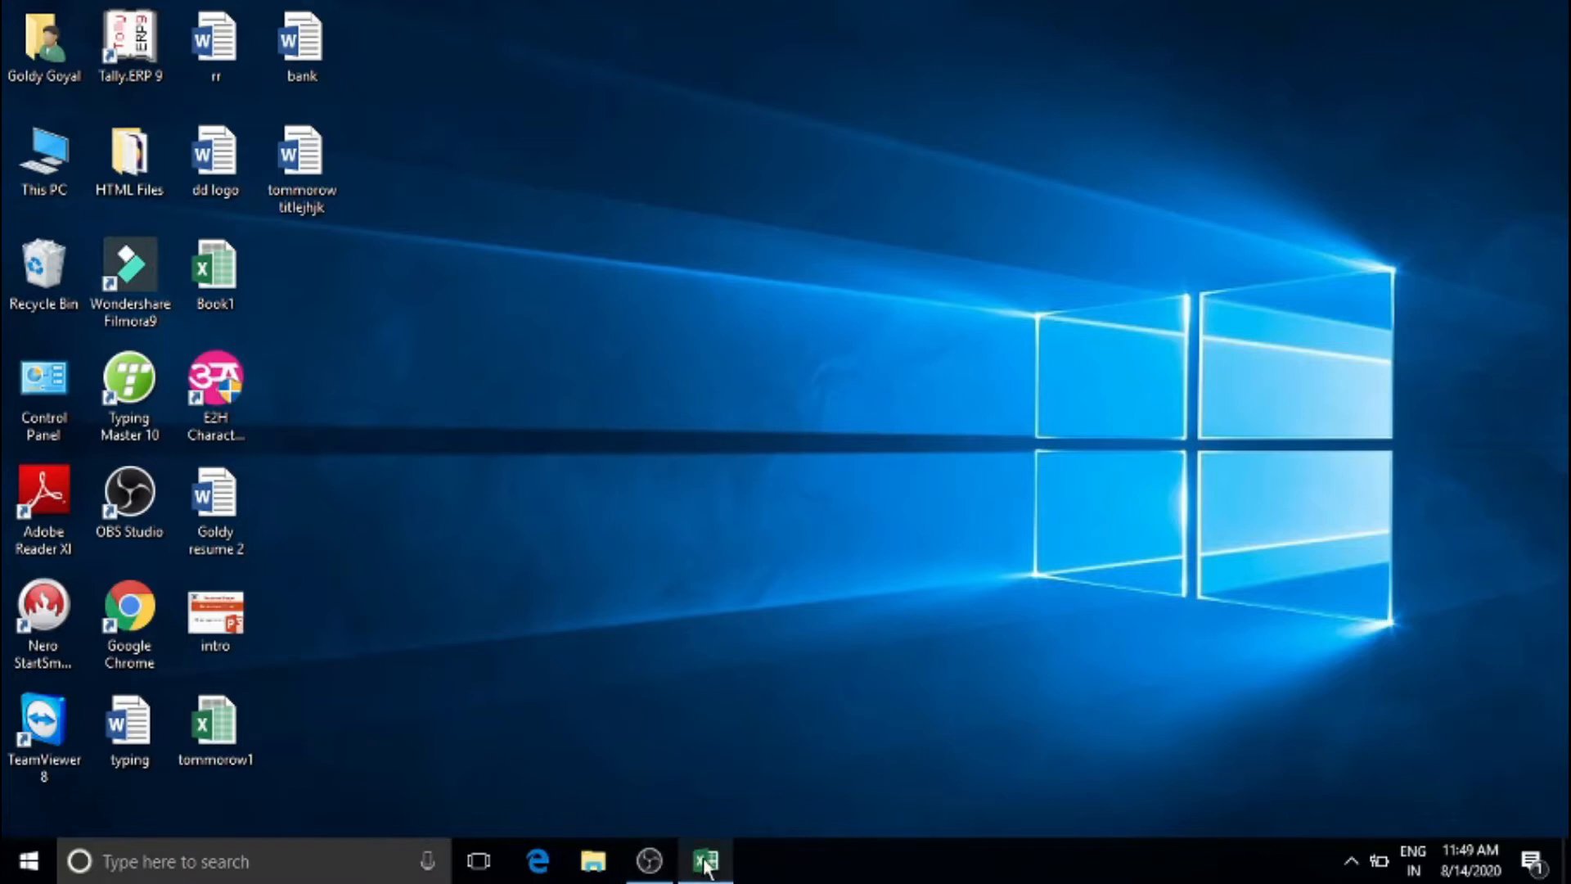
Step: Switch to the open Excel workbook and select cell B2 beside the ABS label on Sheet4
{"action": "left_click", "coordinate": [706, 860]}
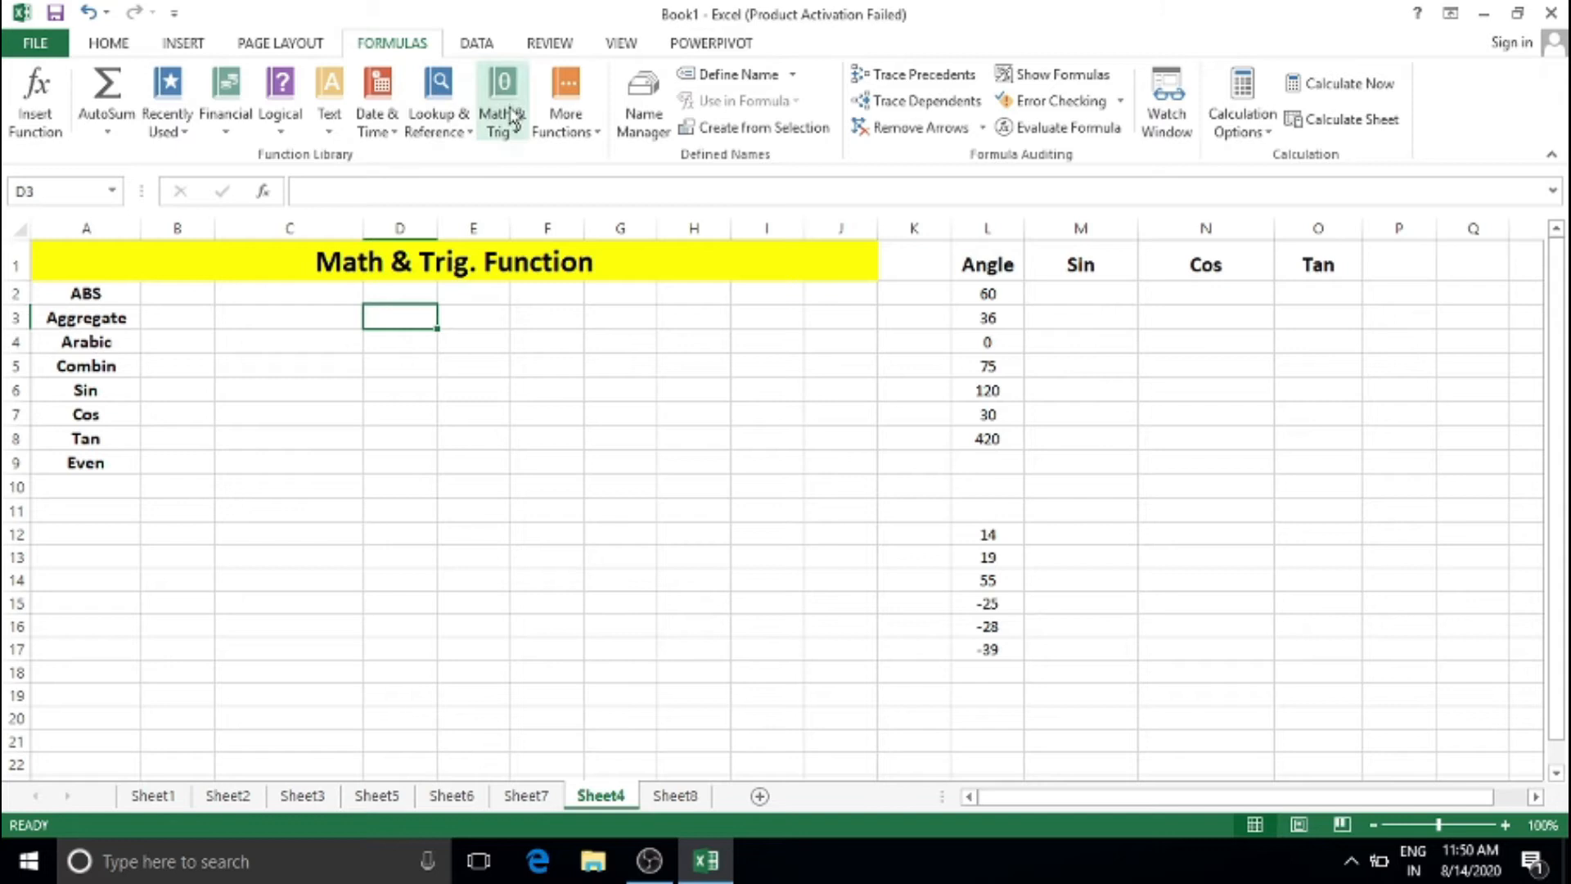
{"action": "left_click", "coordinate": [552, 416]}
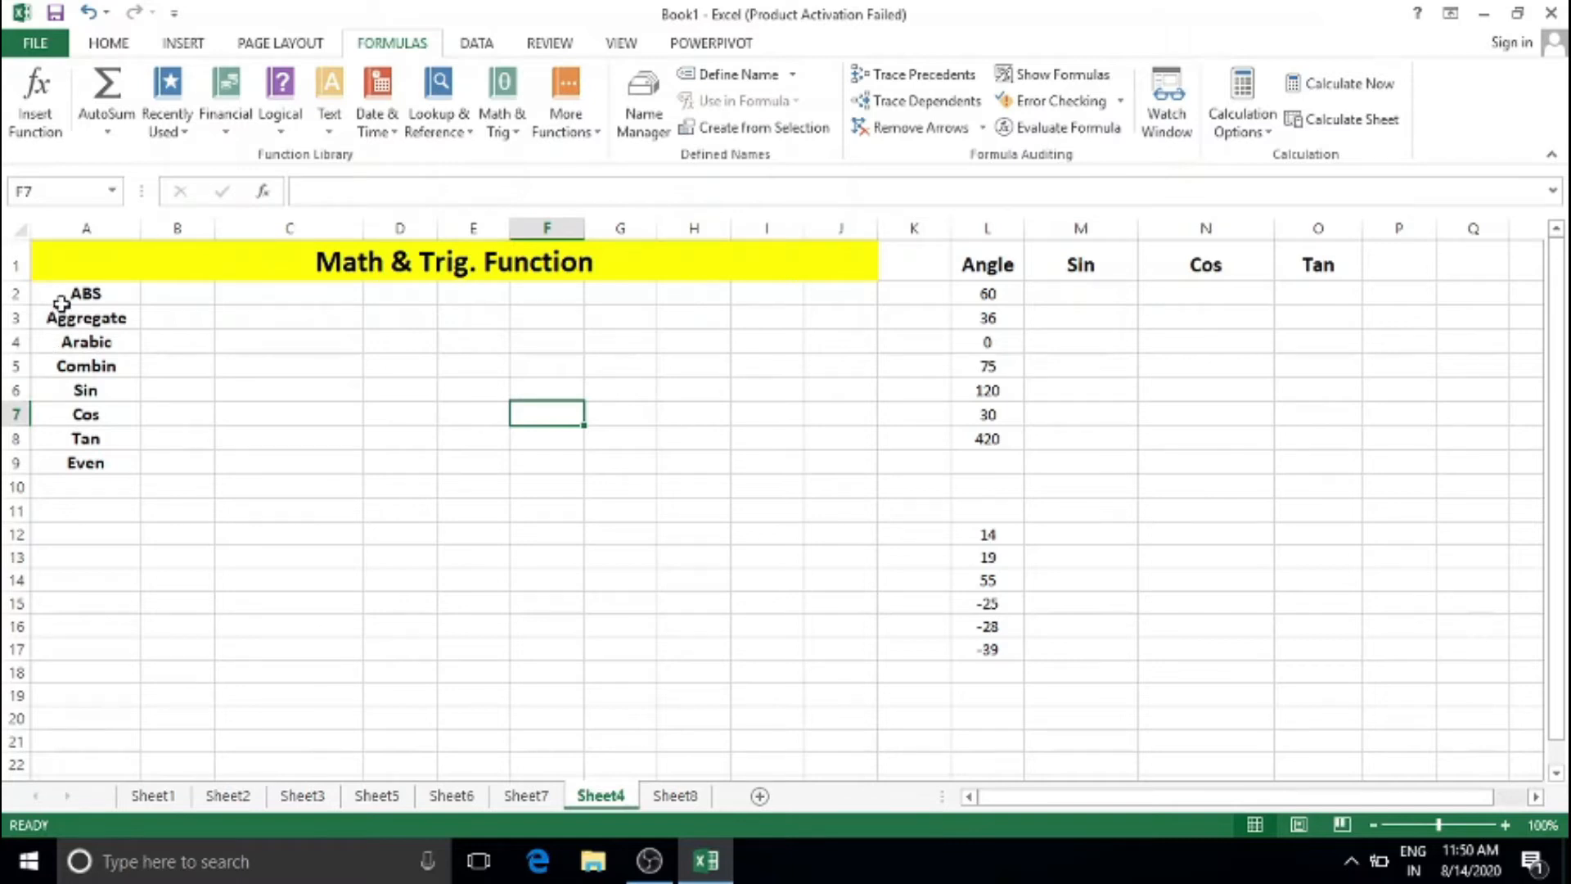
{"action": "left_click", "coordinate": [115, 294]}
{"action": "left_click", "coordinate": [163, 392]}
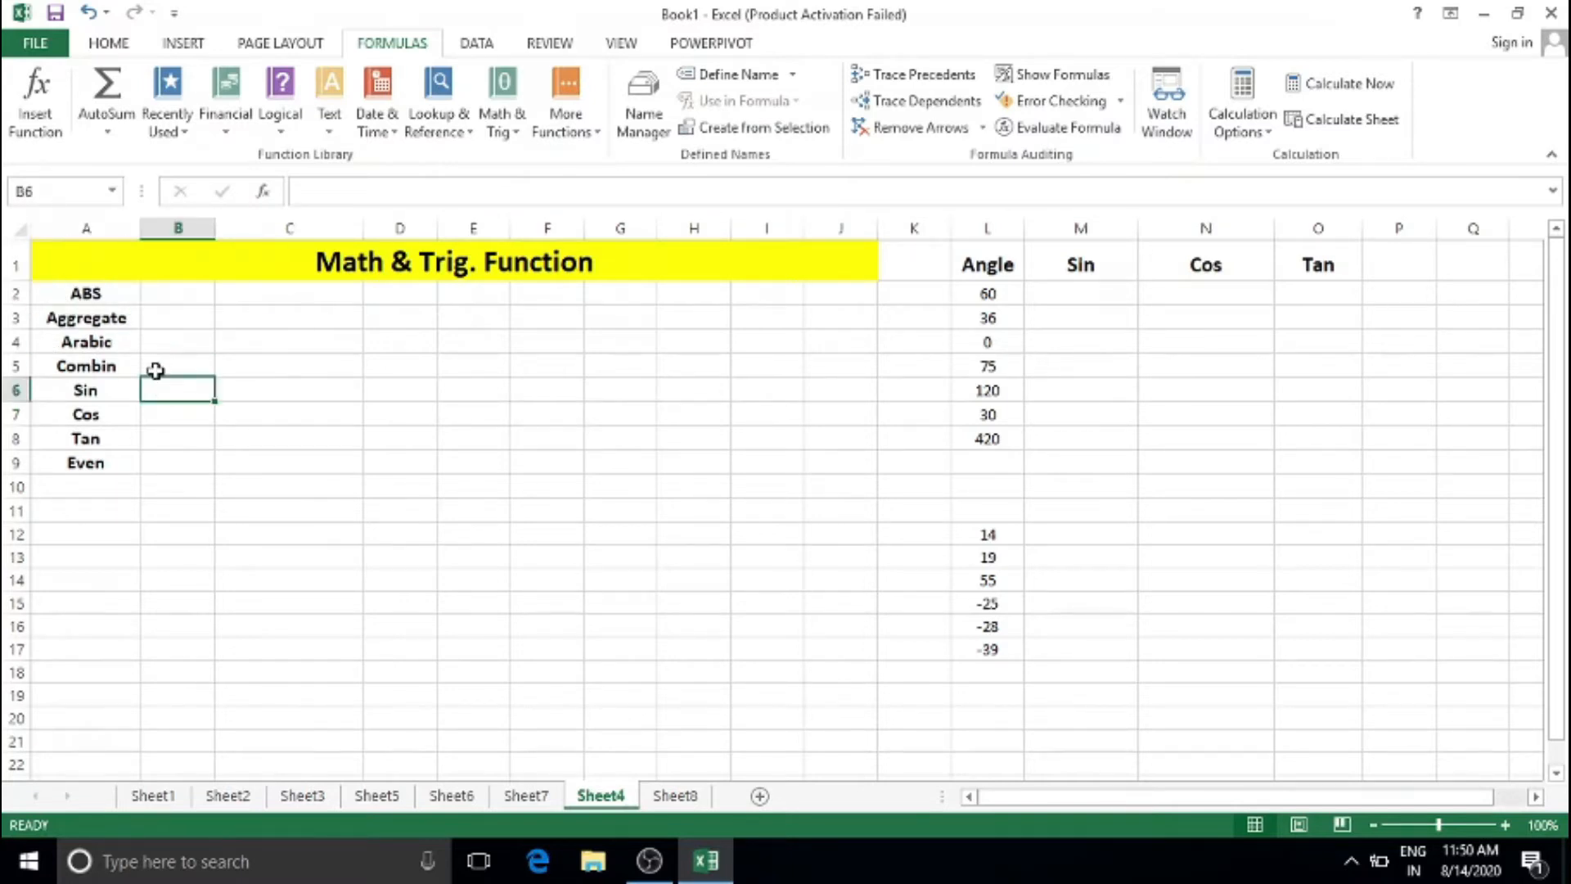
{"action": "left_click", "coordinate": [99, 295]}
{"action": "left_click", "coordinate": [177, 296]}
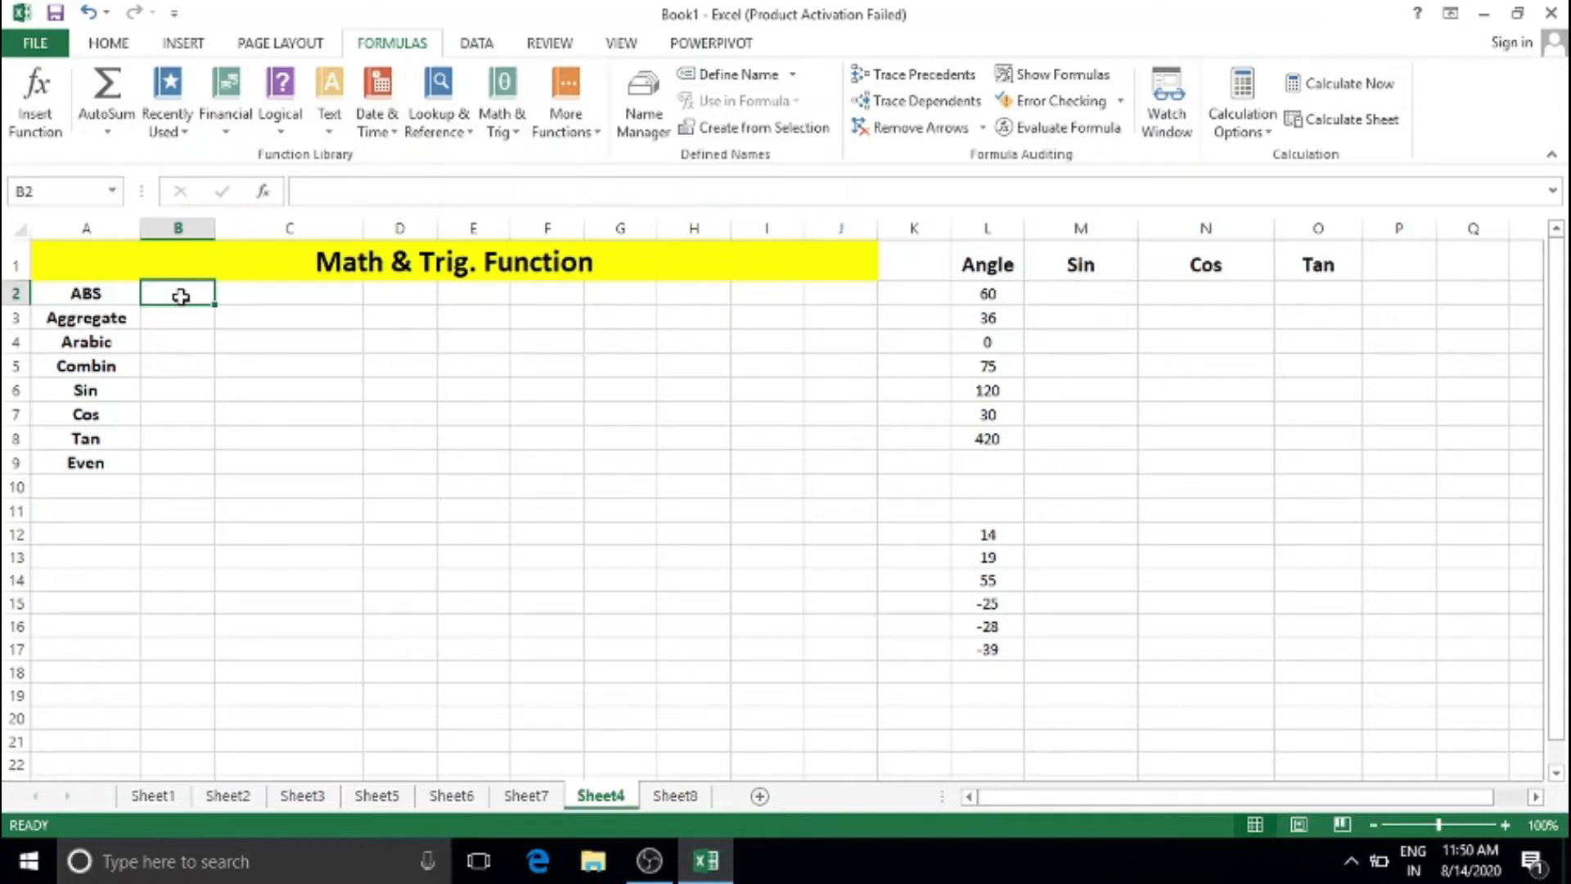
Step: Enter 78 in cell F12 and 94 in cell G12
{"action": "left_click", "coordinate": [557, 537]}
{"action": "type", "text": "78"}
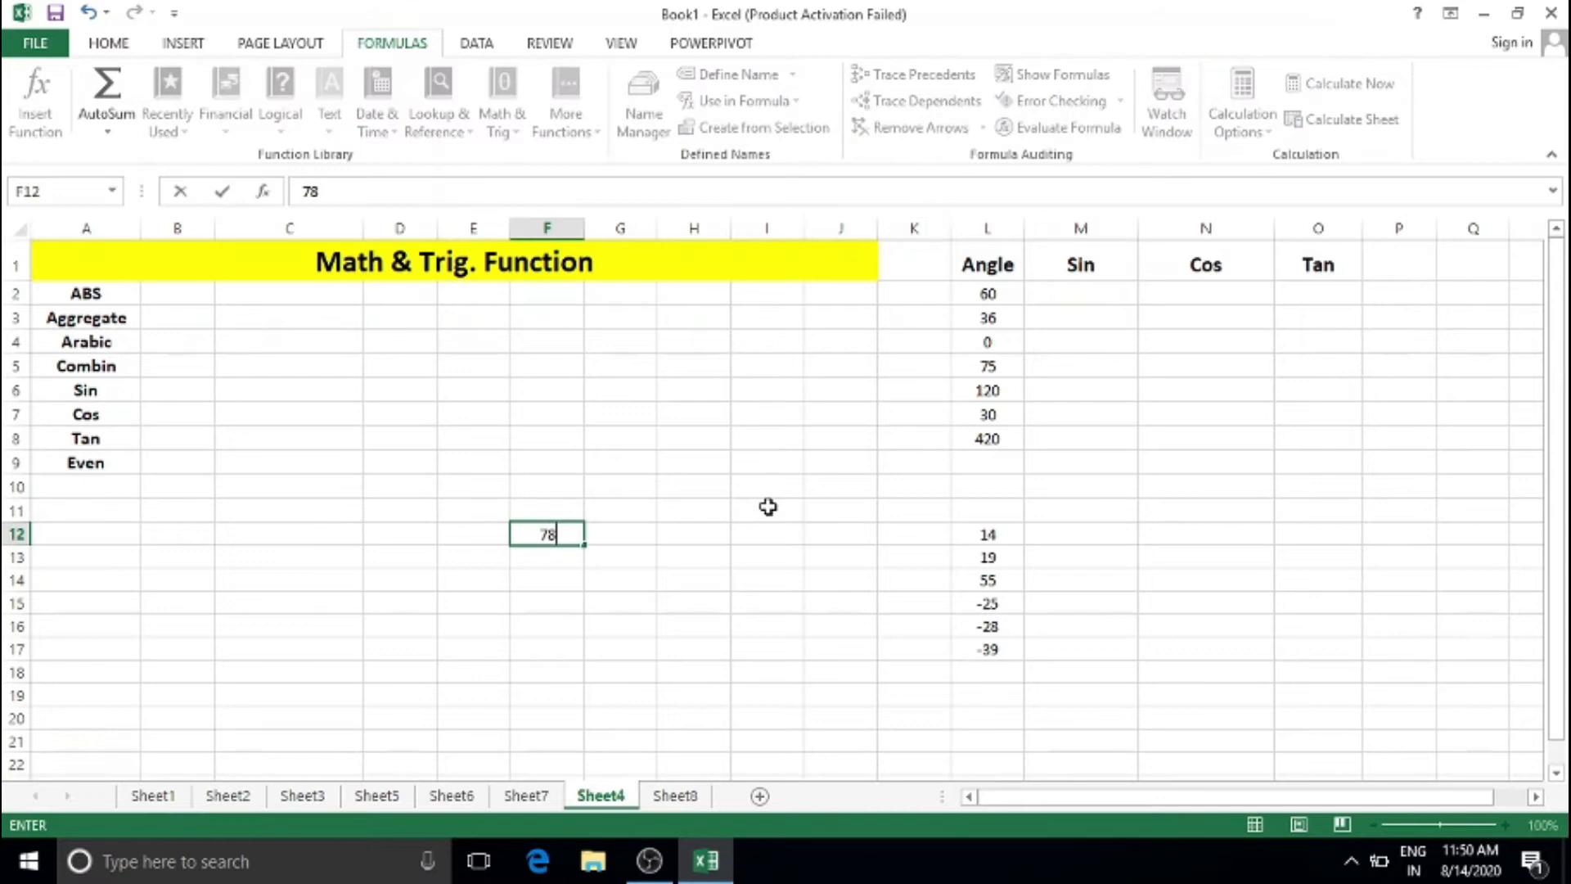
{"action": "key", "text": "Return"}
{"action": "key", "text": "Right"}
{"action": "key", "text": "Up"}
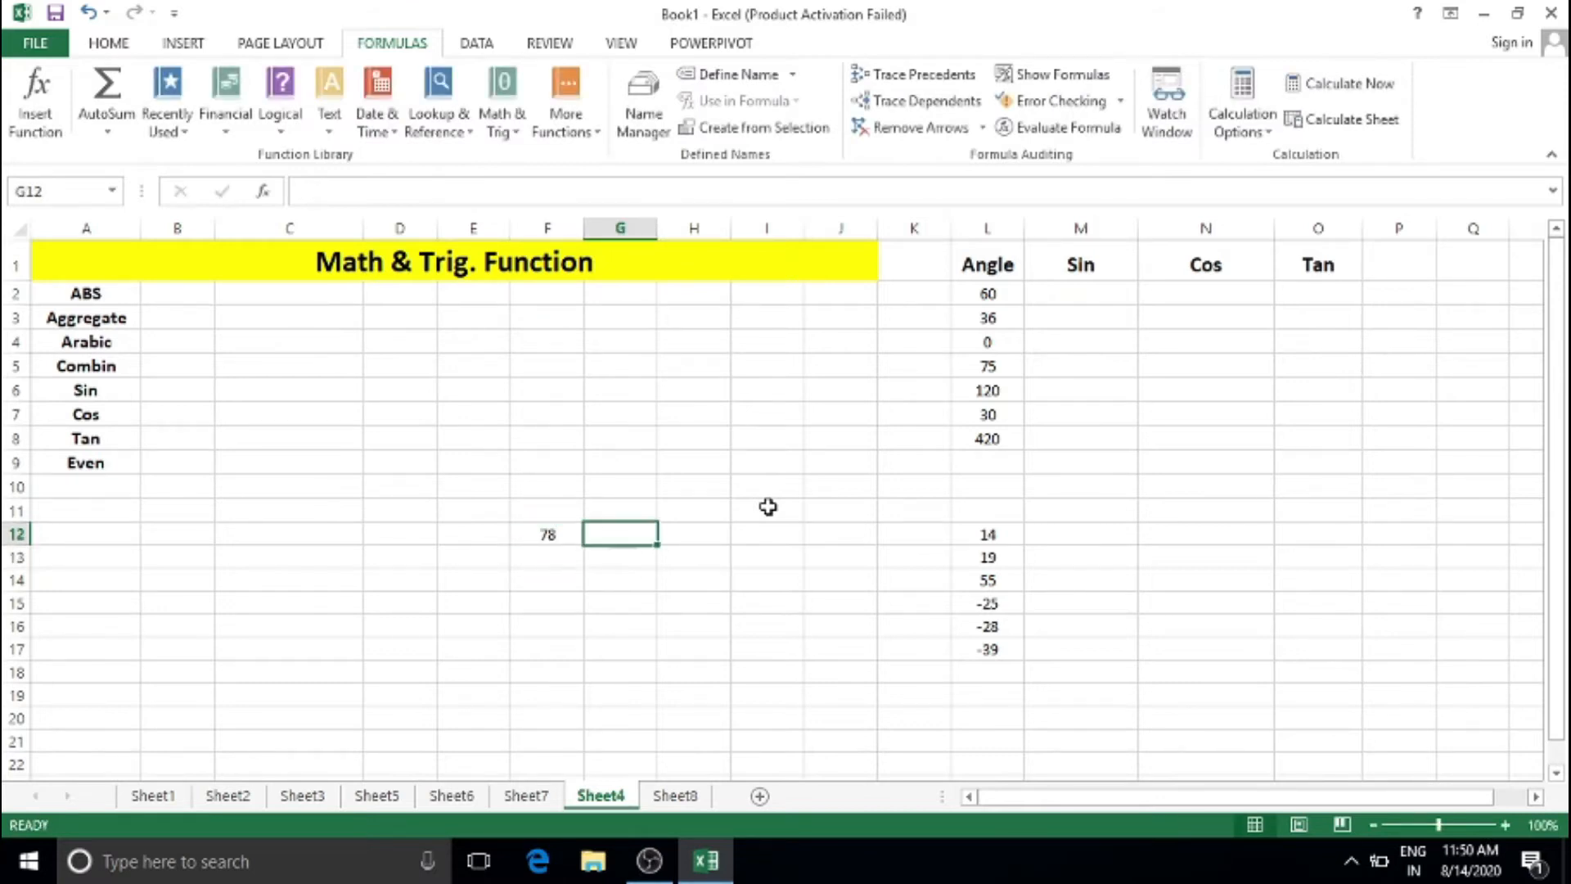
{"action": "type", "text": "94"}
{"action": "key", "text": "Tab"}
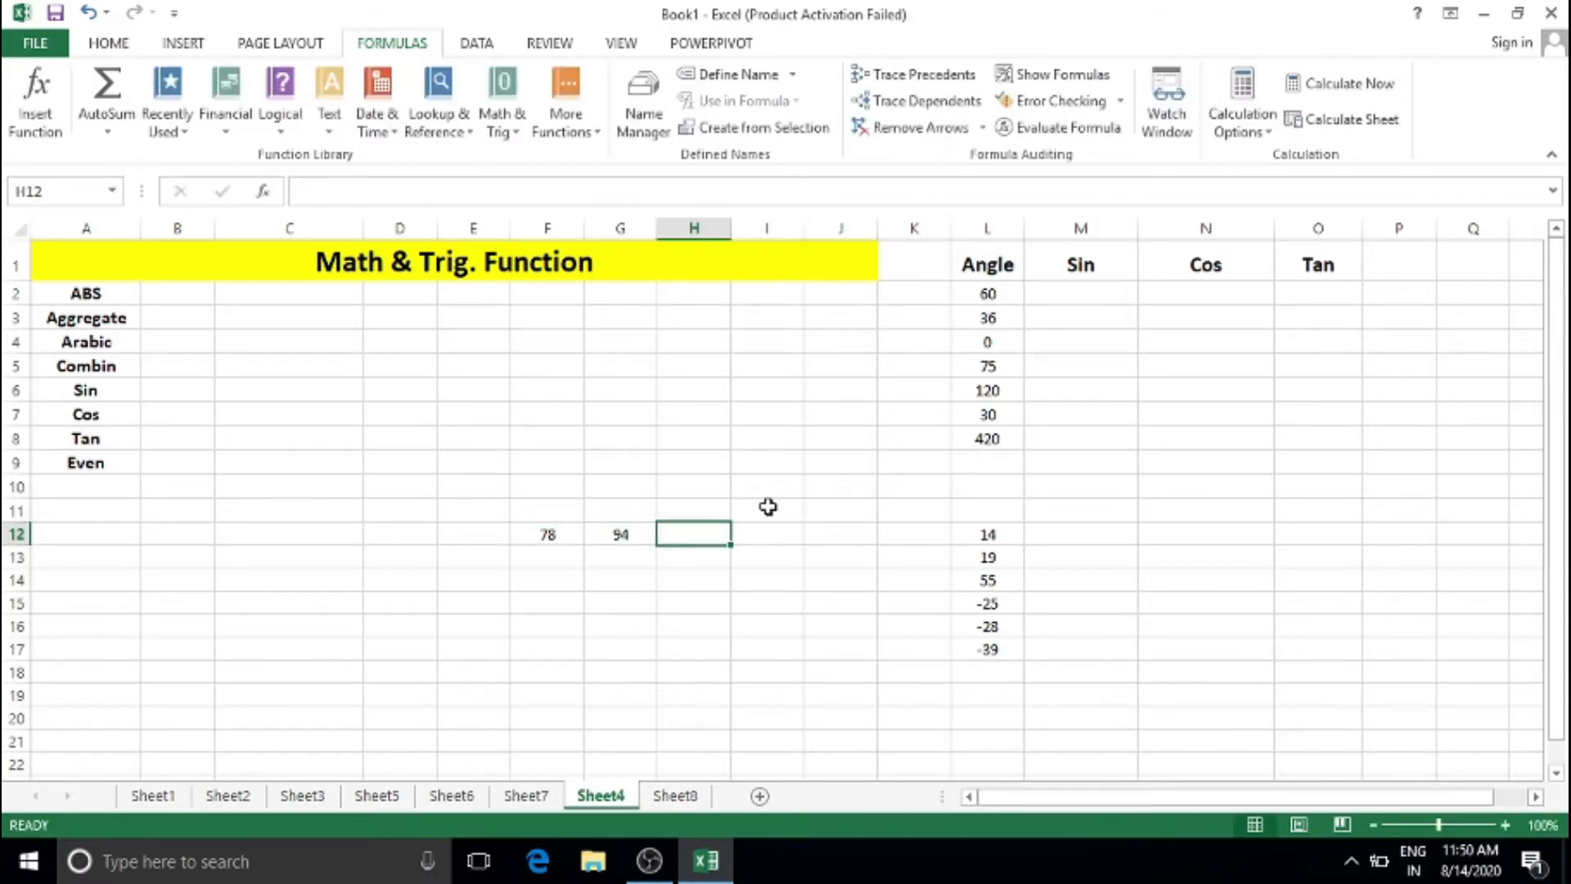
Step: Subtract G12 from F12 with the formula =F12-G12 in cell H12
{"action": "type", "text": "="}
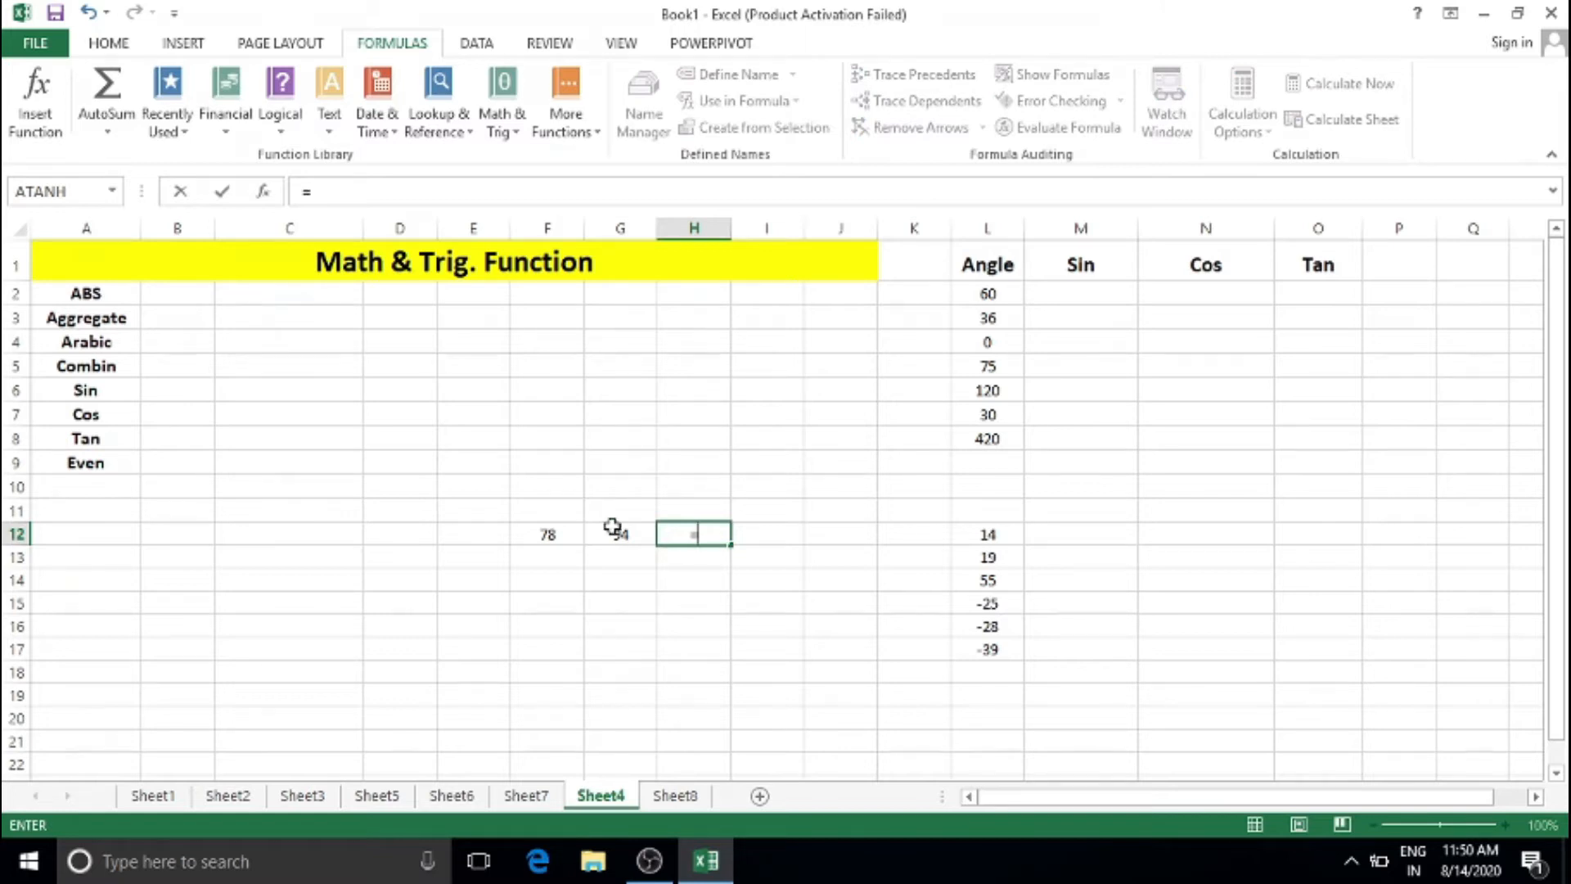
{"action": "left_click", "coordinate": [551, 537]}
{"action": "type", "text": "-"}
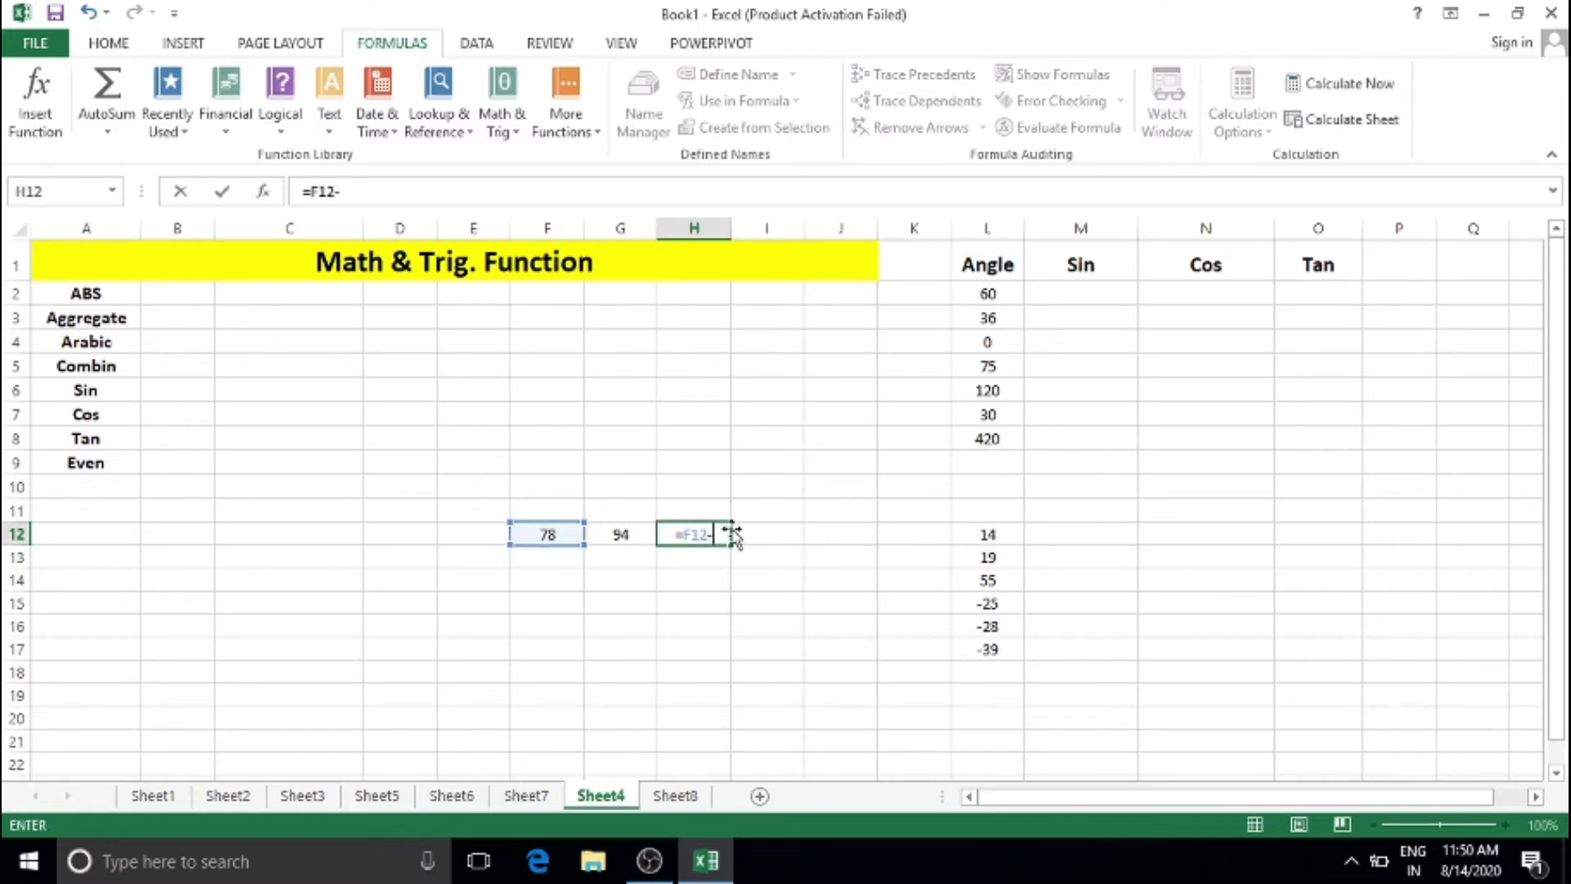
{"action": "left_click", "coordinate": [620, 534]}
{"action": "key", "text": "Return"}
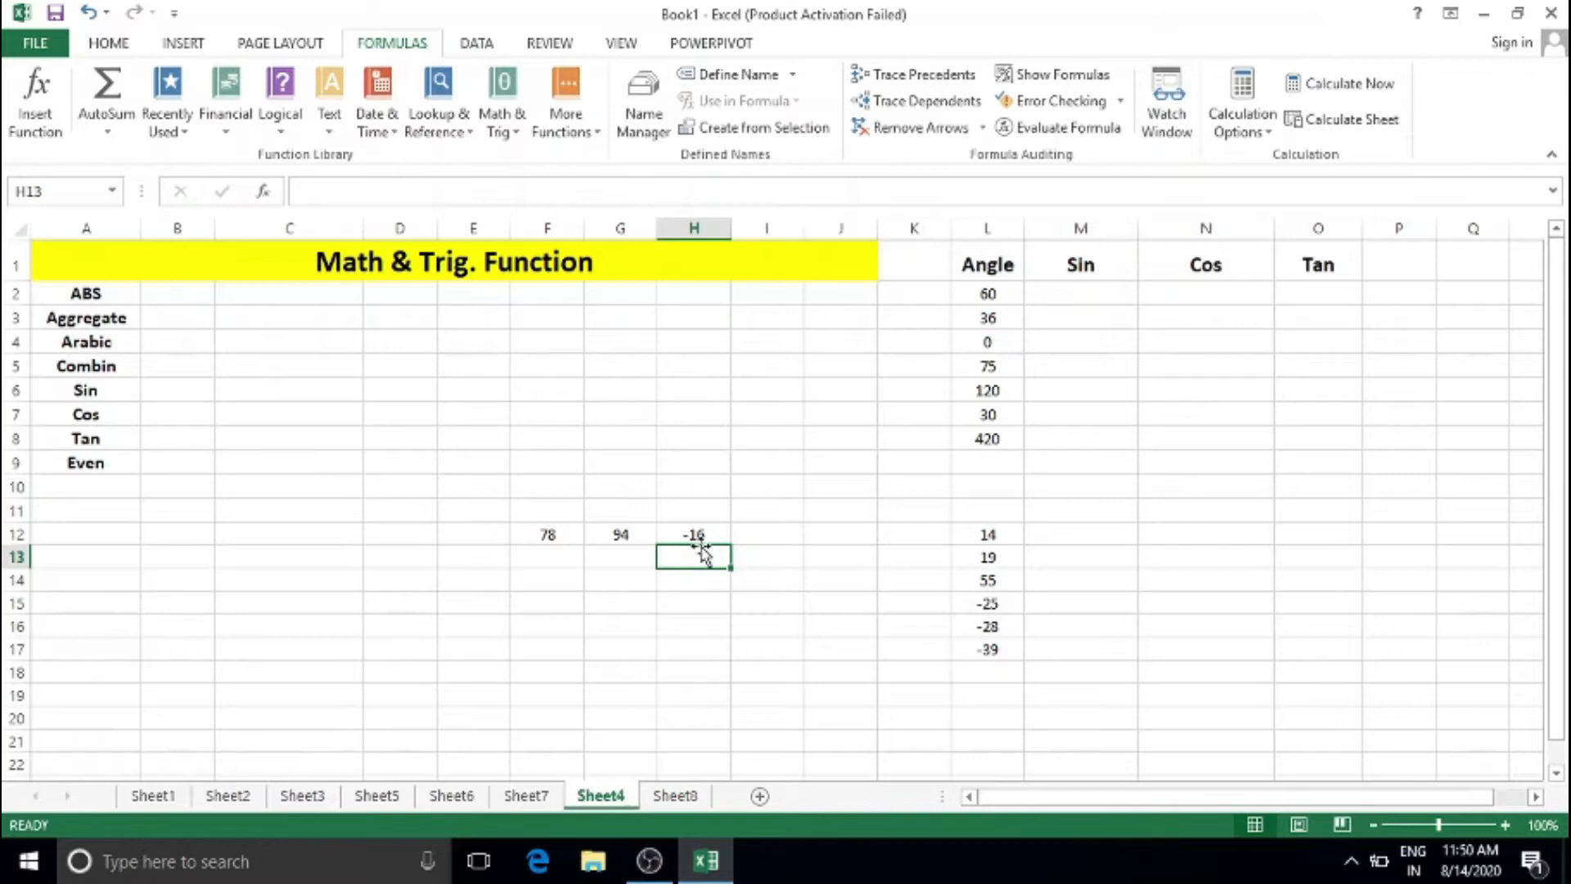
Step: Enter =ABS(H12) in cell I12 and review the finished formula
{"action": "left_click", "coordinate": [751, 533]}
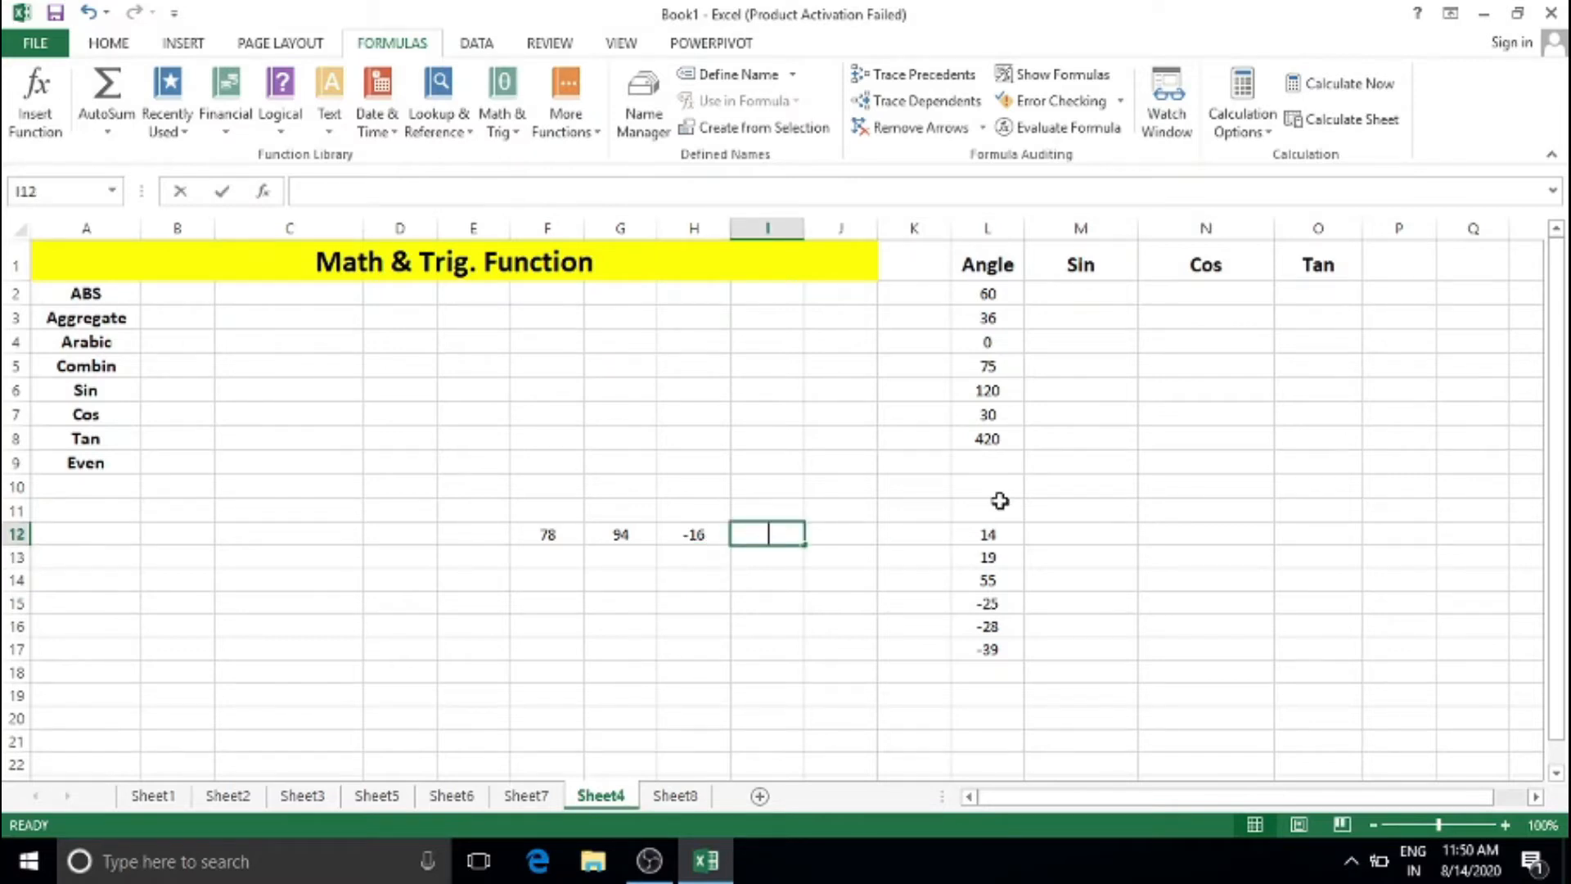
{"action": "type", "text": "=abs("}
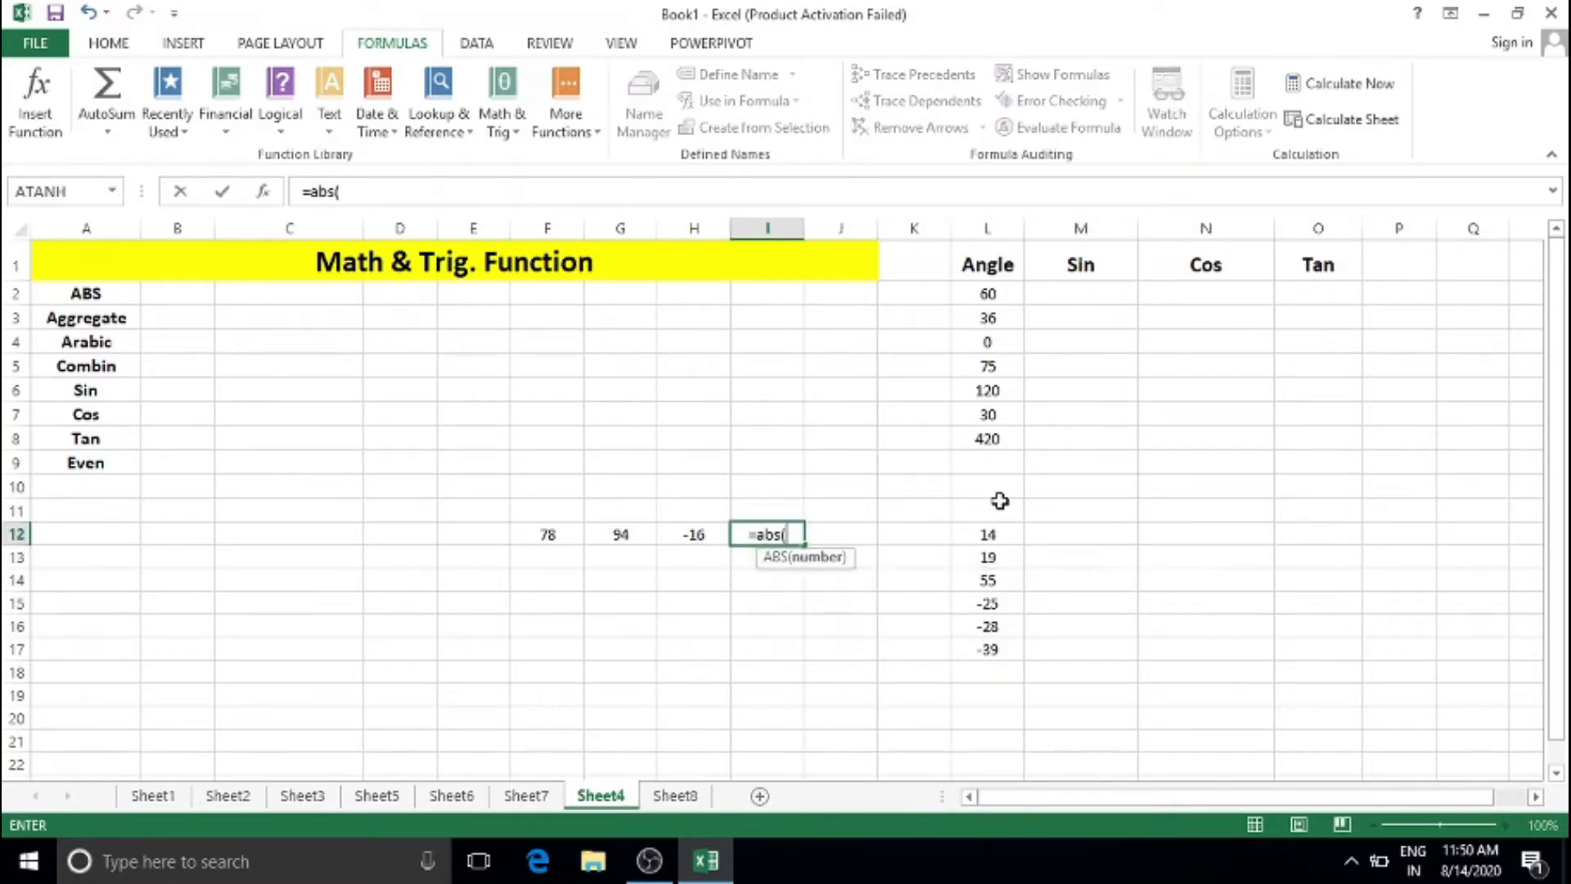
{"action": "left_click", "coordinate": [696, 537]}
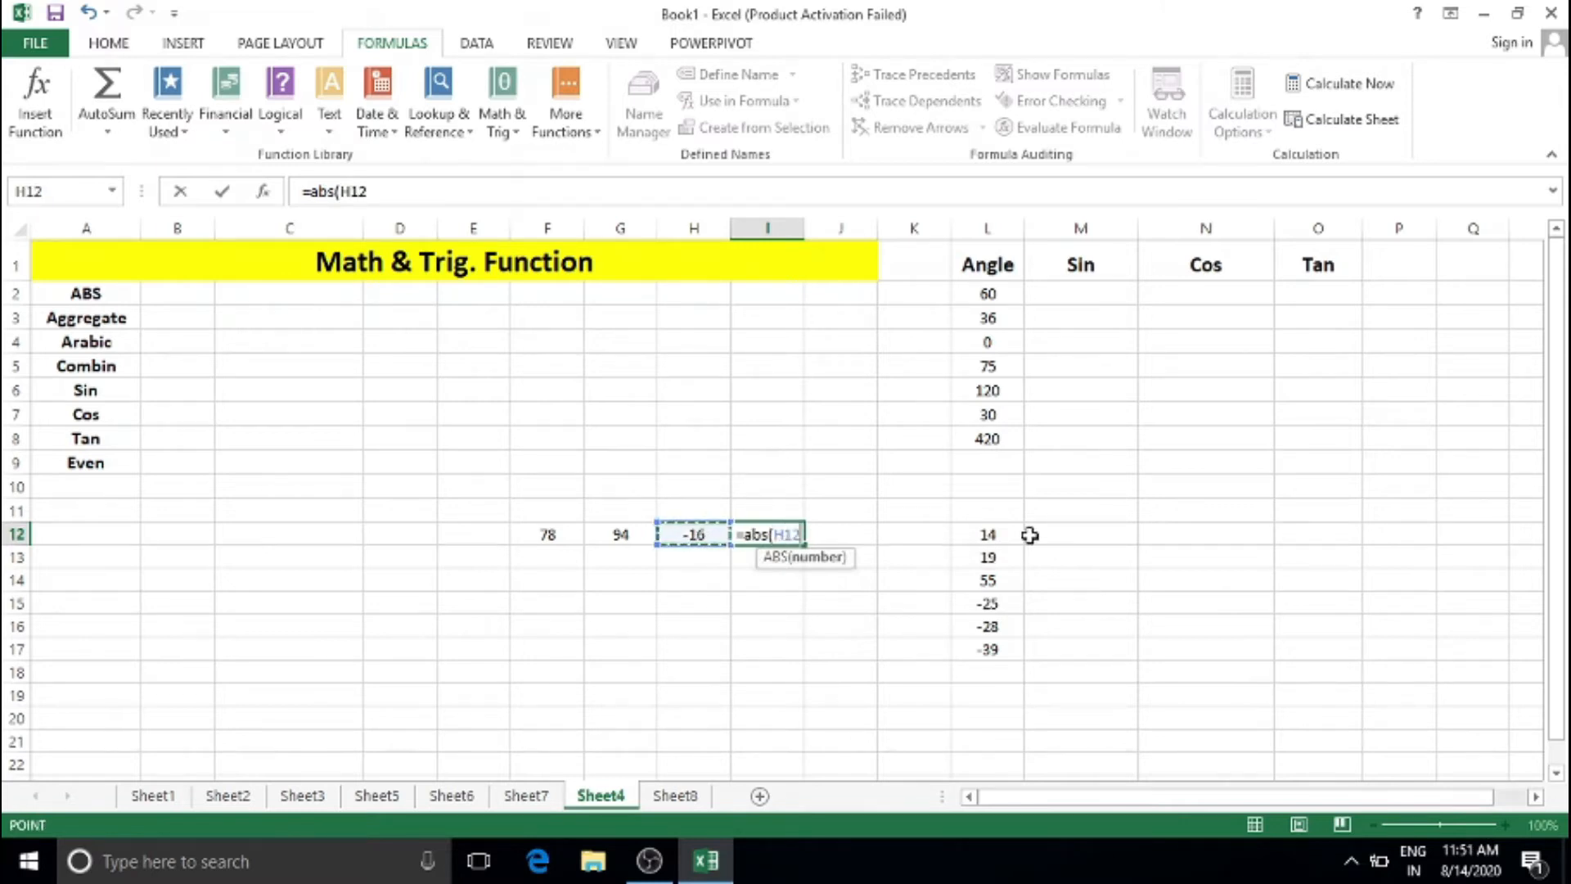
{"action": "key", "text": "Return"}
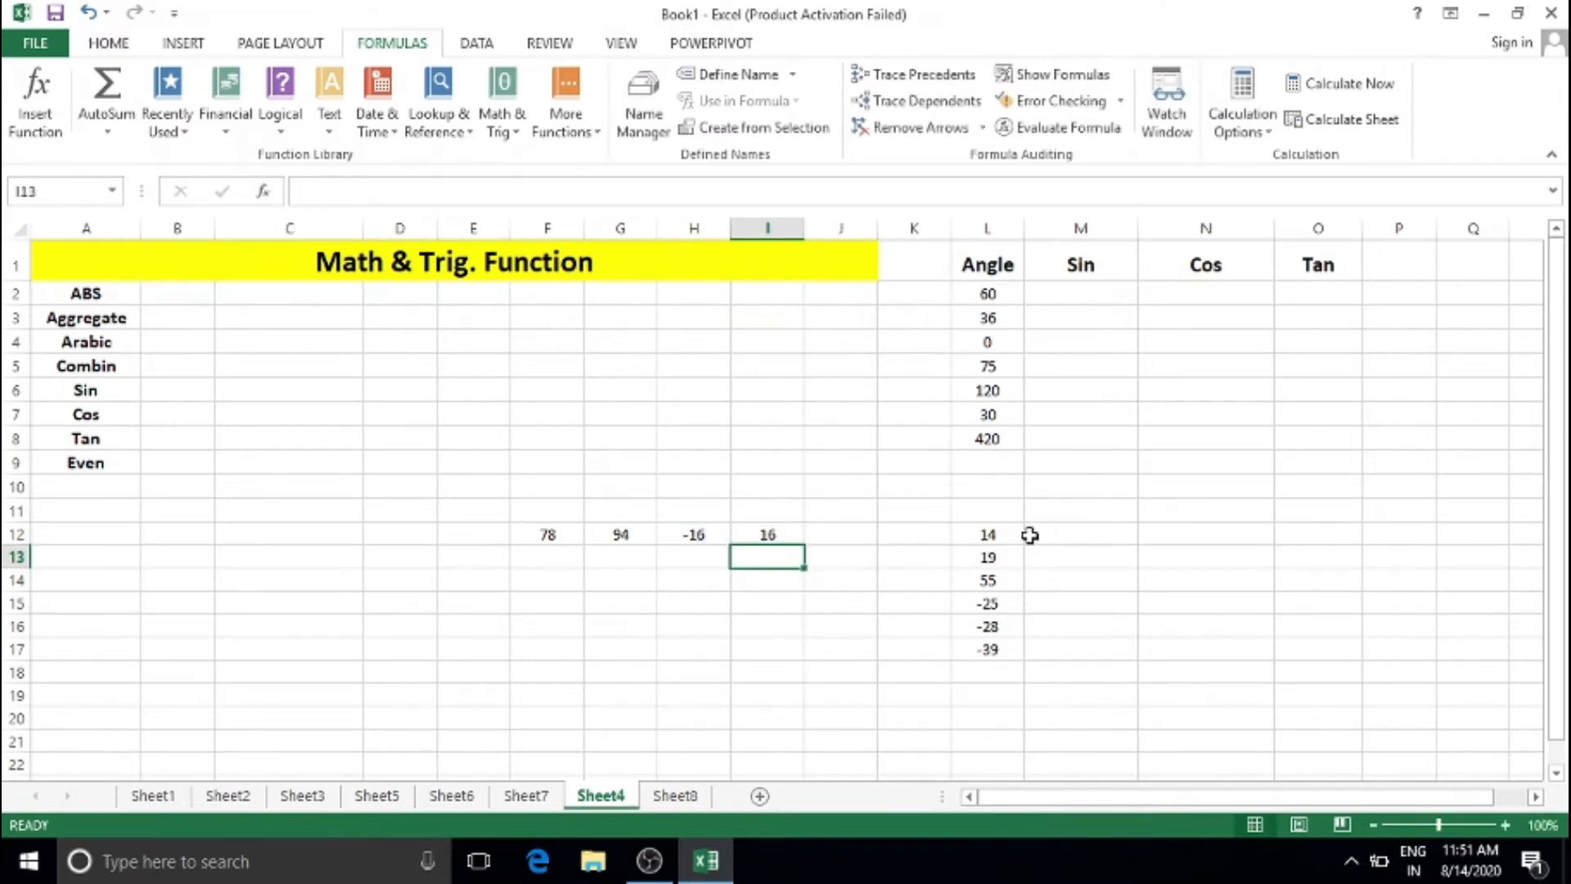
{"action": "left_click", "coordinate": [757, 536]}
{"action": "double_click", "coordinate": [766, 535]}
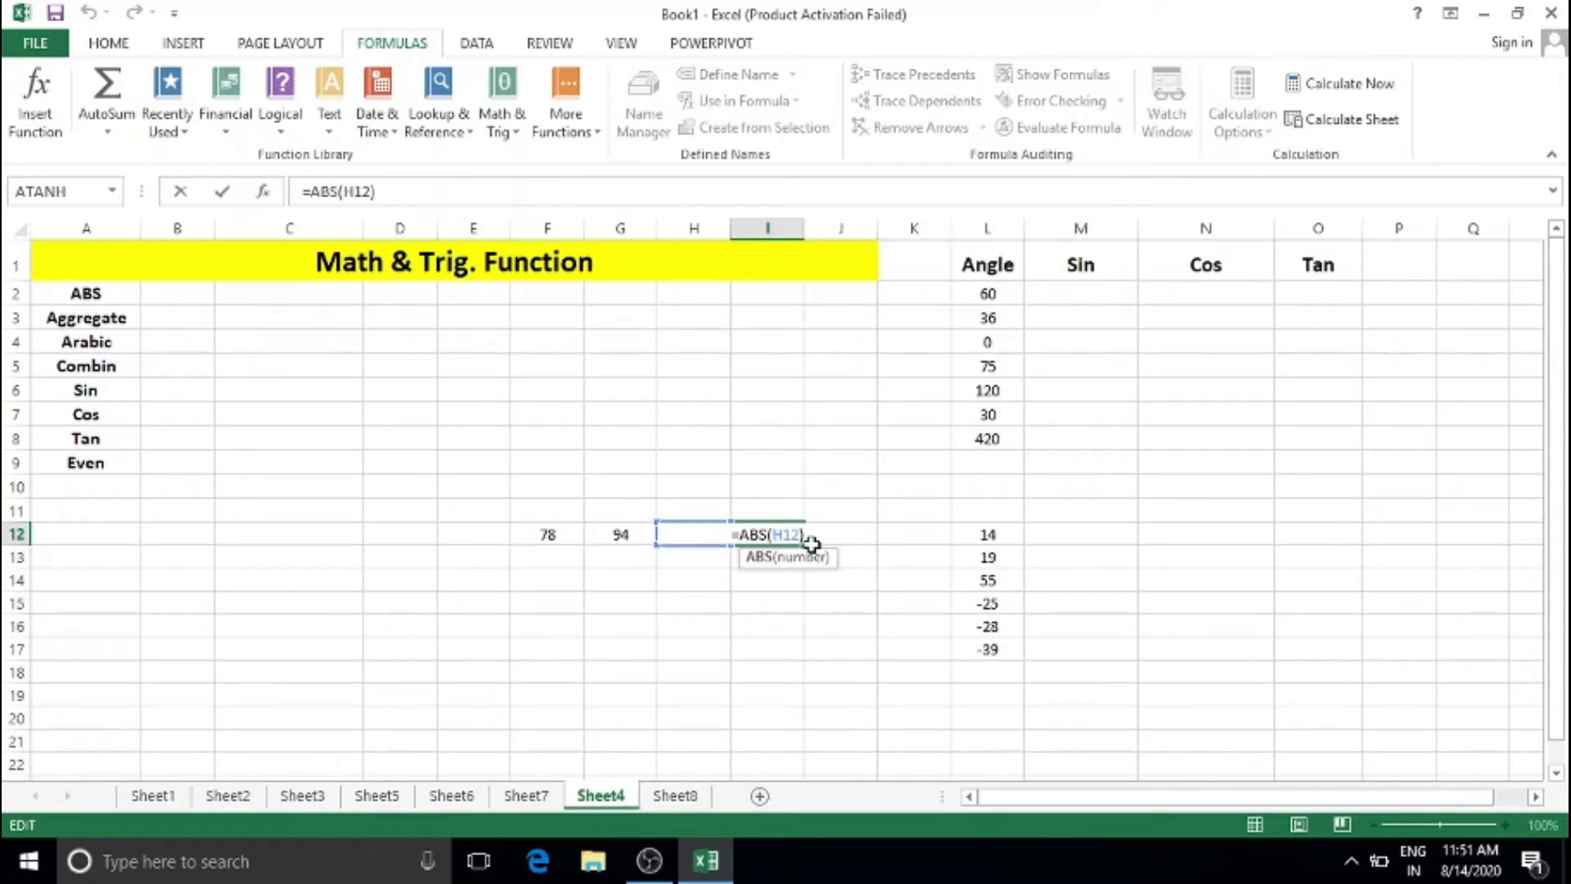
{"action": "key", "text": "Return"}
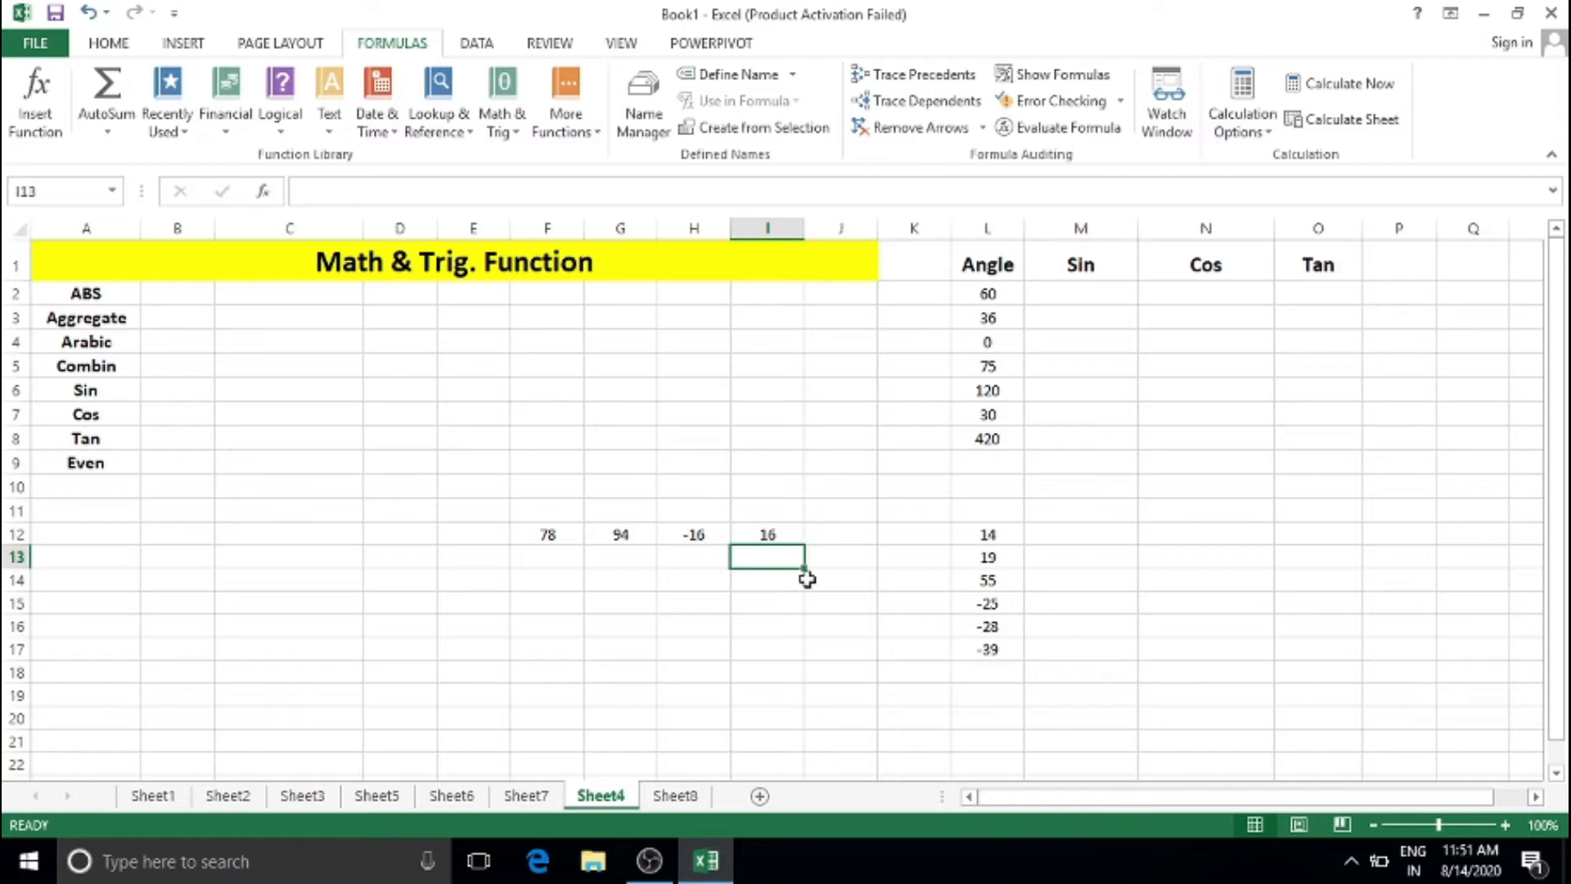
Step: Enter the negative numbers -78, -45 and -75 in cells H13 to H15
{"action": "left_click", "coordinate": [702, 557]}
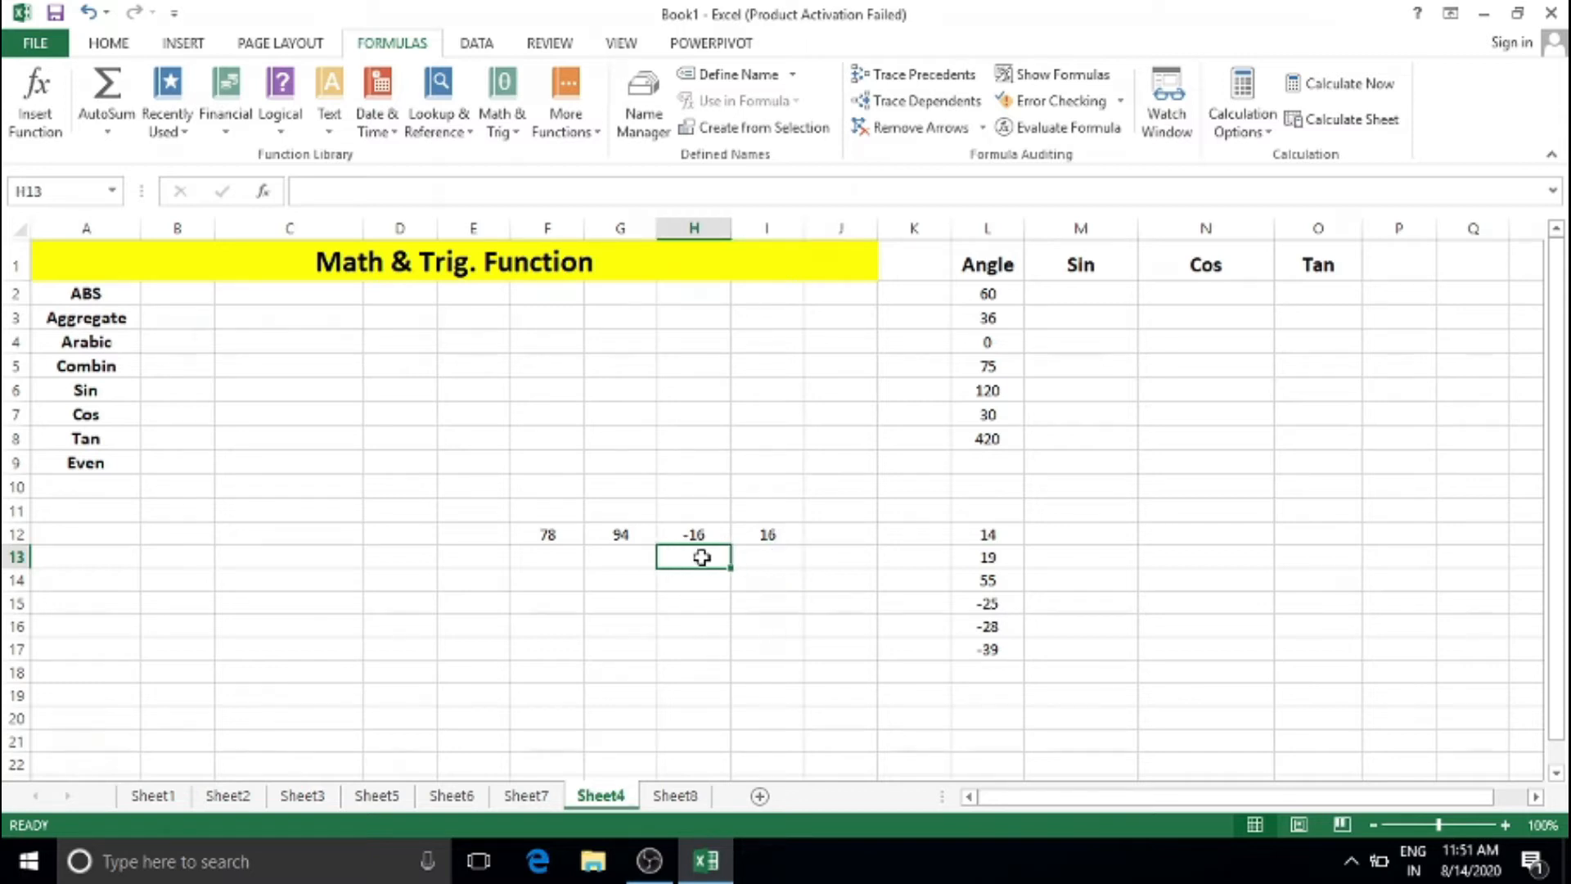
{"action": "type", "text": "-78"}
{"action": "key", "text": "Return"}
{"action": "type", "text": "-45-12"}
{"action": "key", "text": "BackSpace"}
{"action": "key", "text": "BackSpace"}
{"action": "key", "text": "BackSpace"}
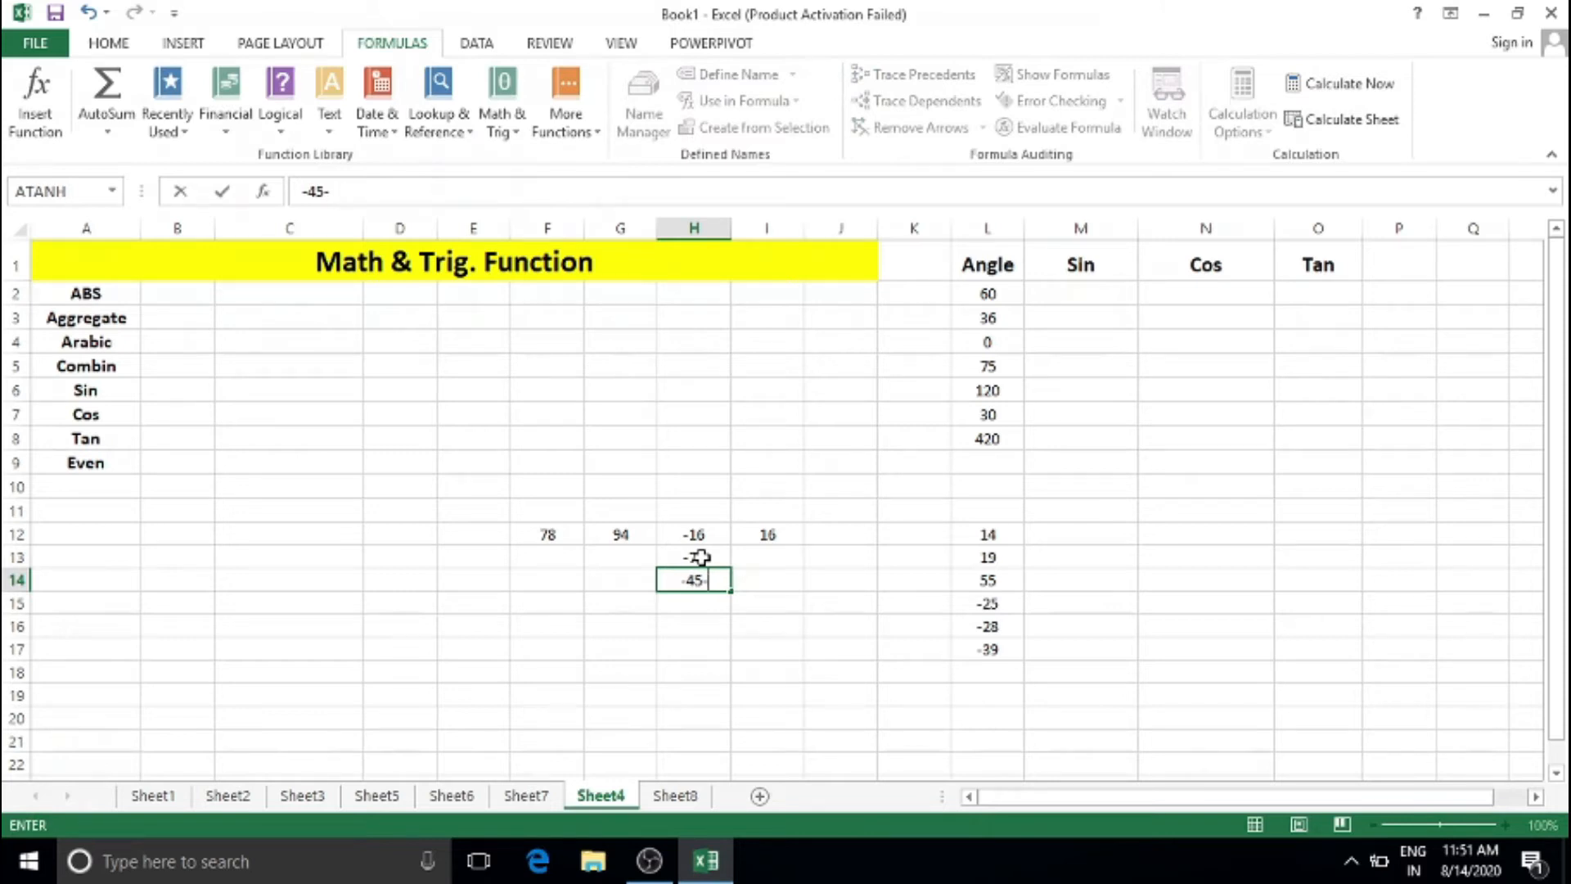
{"action": "key", "text": "Return"}
{"action": "type", "text": "-75"}
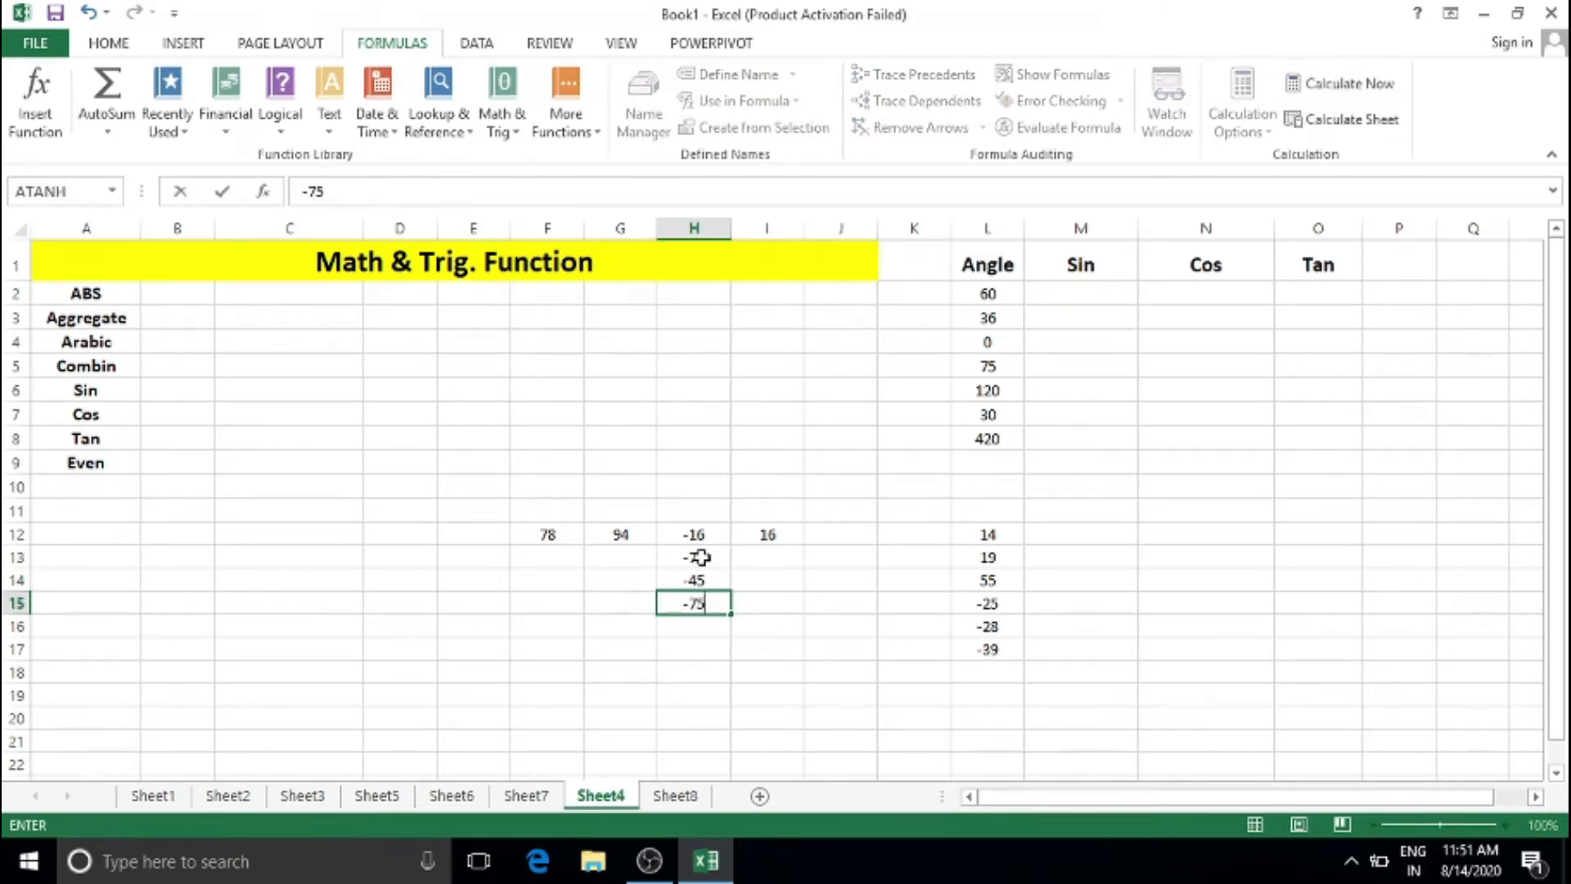
{"action": "key", "text": "Return"}
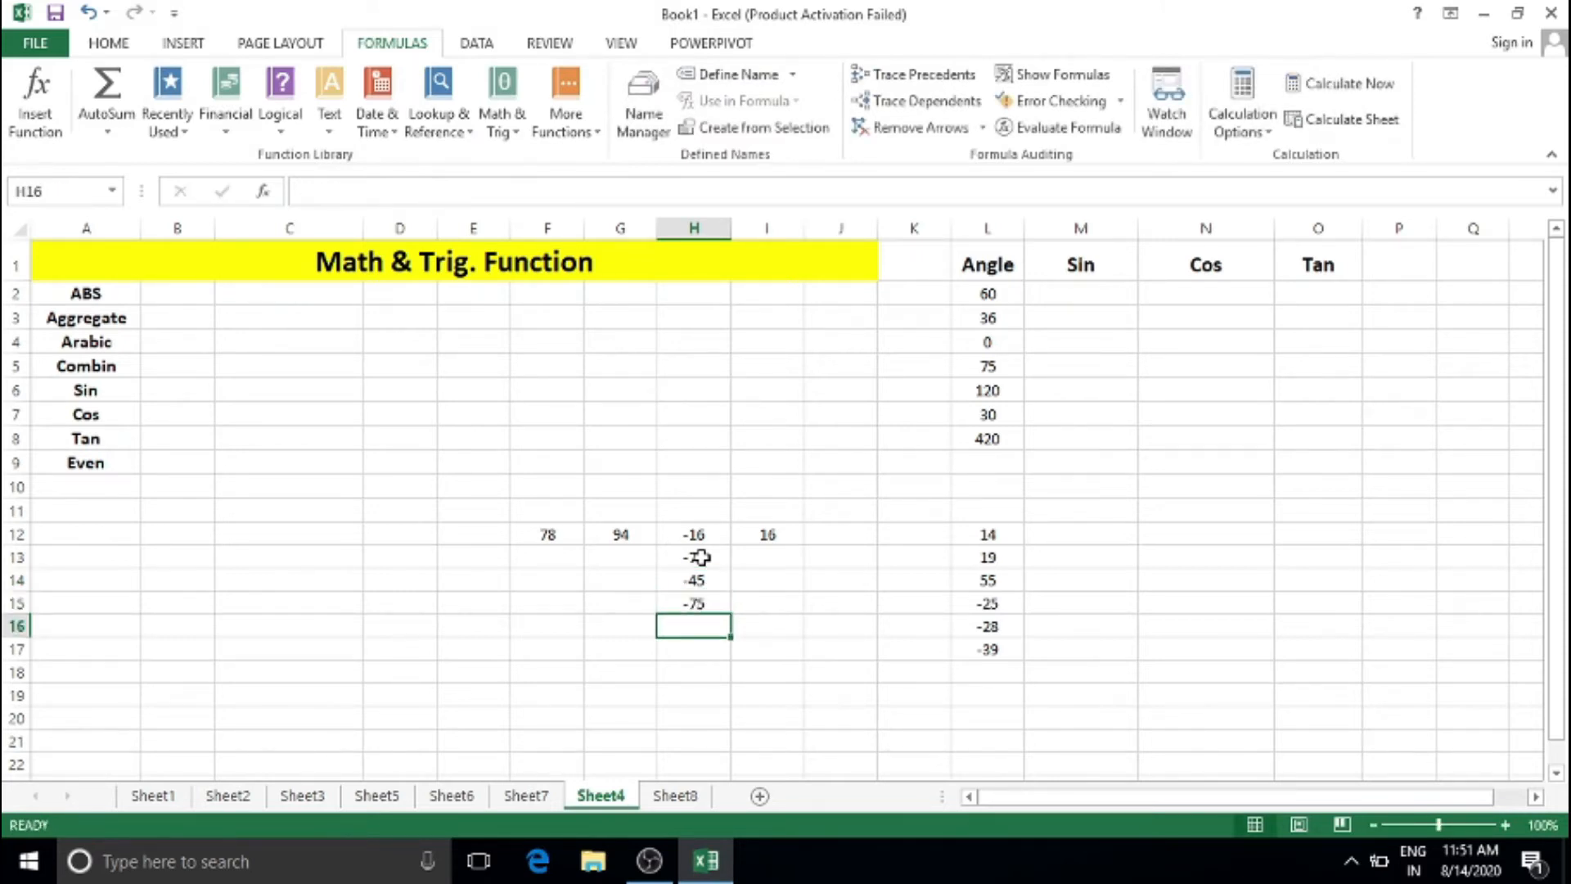
Step: Fill the ABS formula from I12 down to I15
{"action": "left_click", "coordinate": [787, 536]}
{"action": "left_click_drag", "start_coordinate": [802, 546], "coordinate": [803, 610]}
{"action": "left_click", "coordinate": [827, 583]}
{"action": "left_click", "coordinate": [765, 668]}
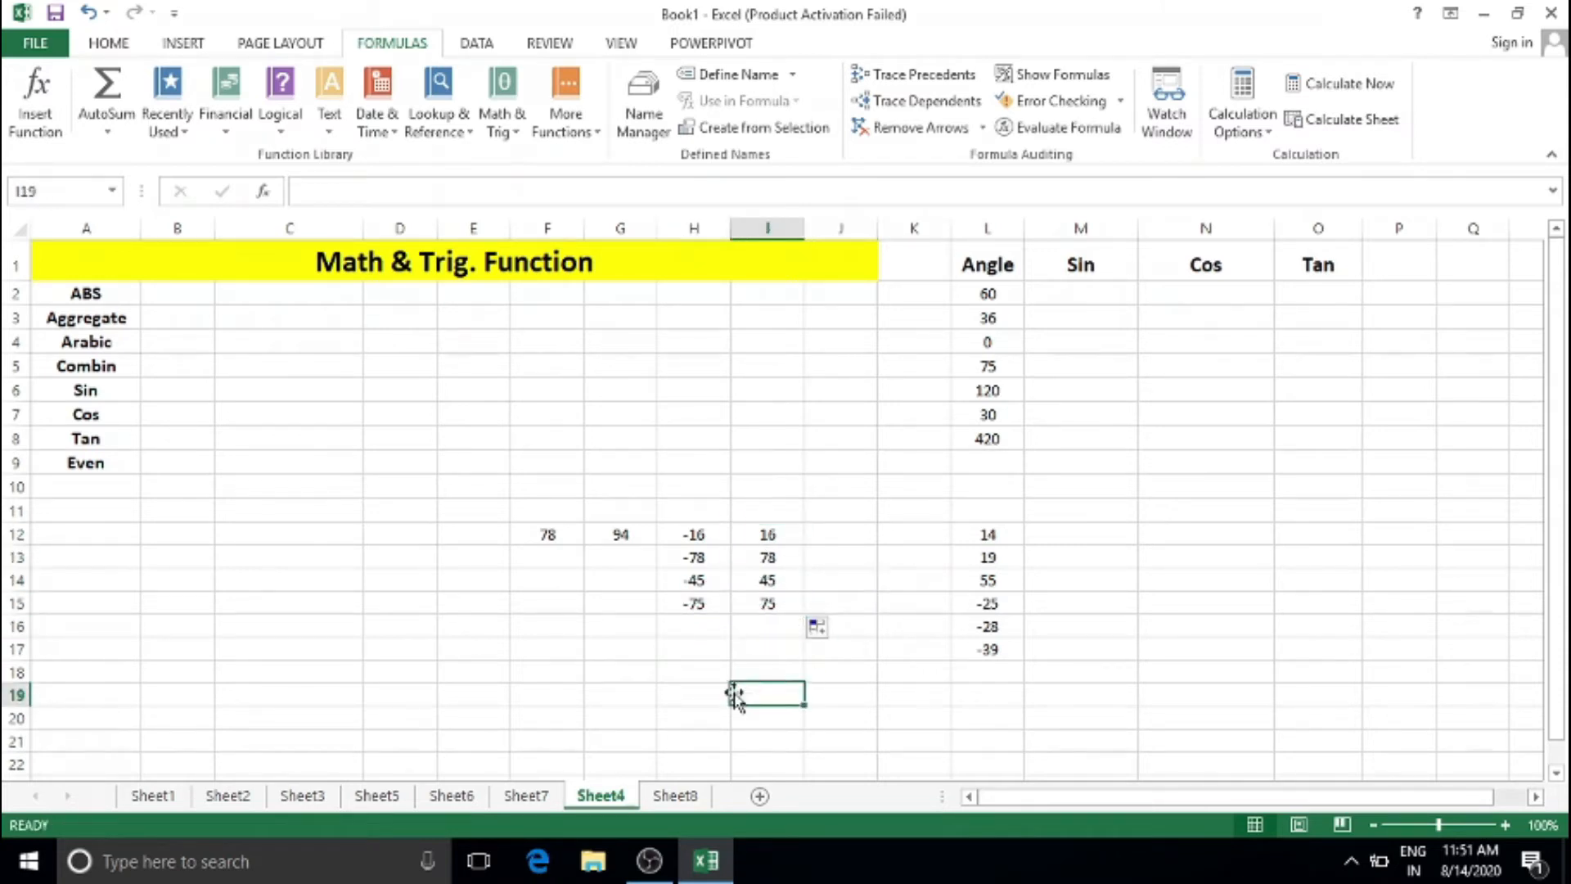
Step: Clear the practice values and formulas from the range F12:I17
{"action": "left_click", "coordinate": [677, 532]}
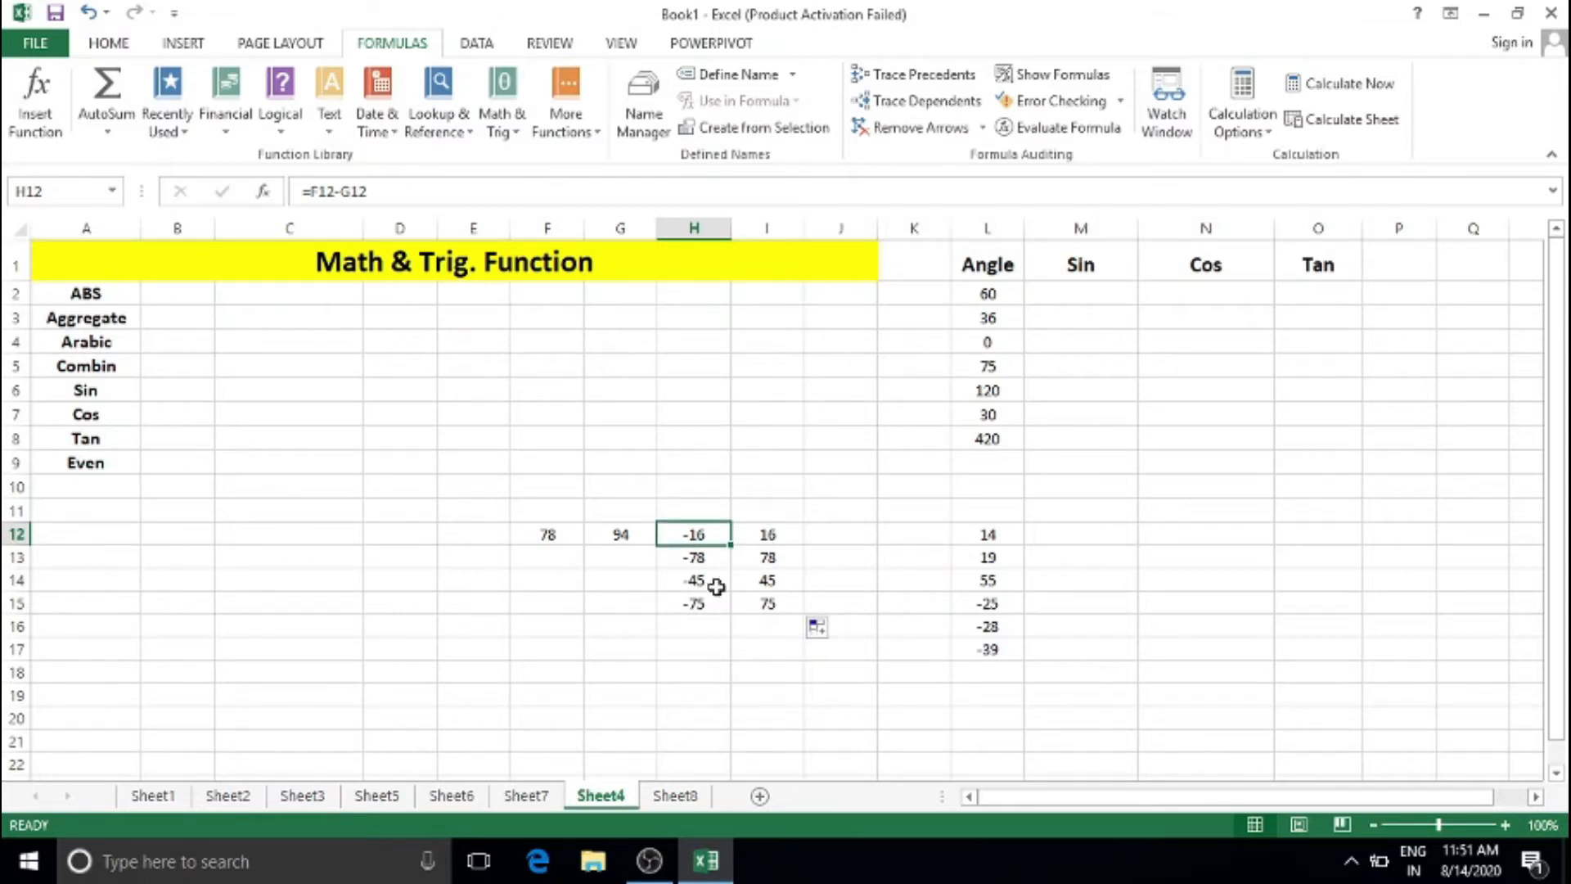
{"action": "left_click", "coordinate": [557, 535]}
{"action": "left_click_drag", "start_coordinate": [556, 535], "coordinate": [770, 642]}
{"action": "key", "text": "Delete"}
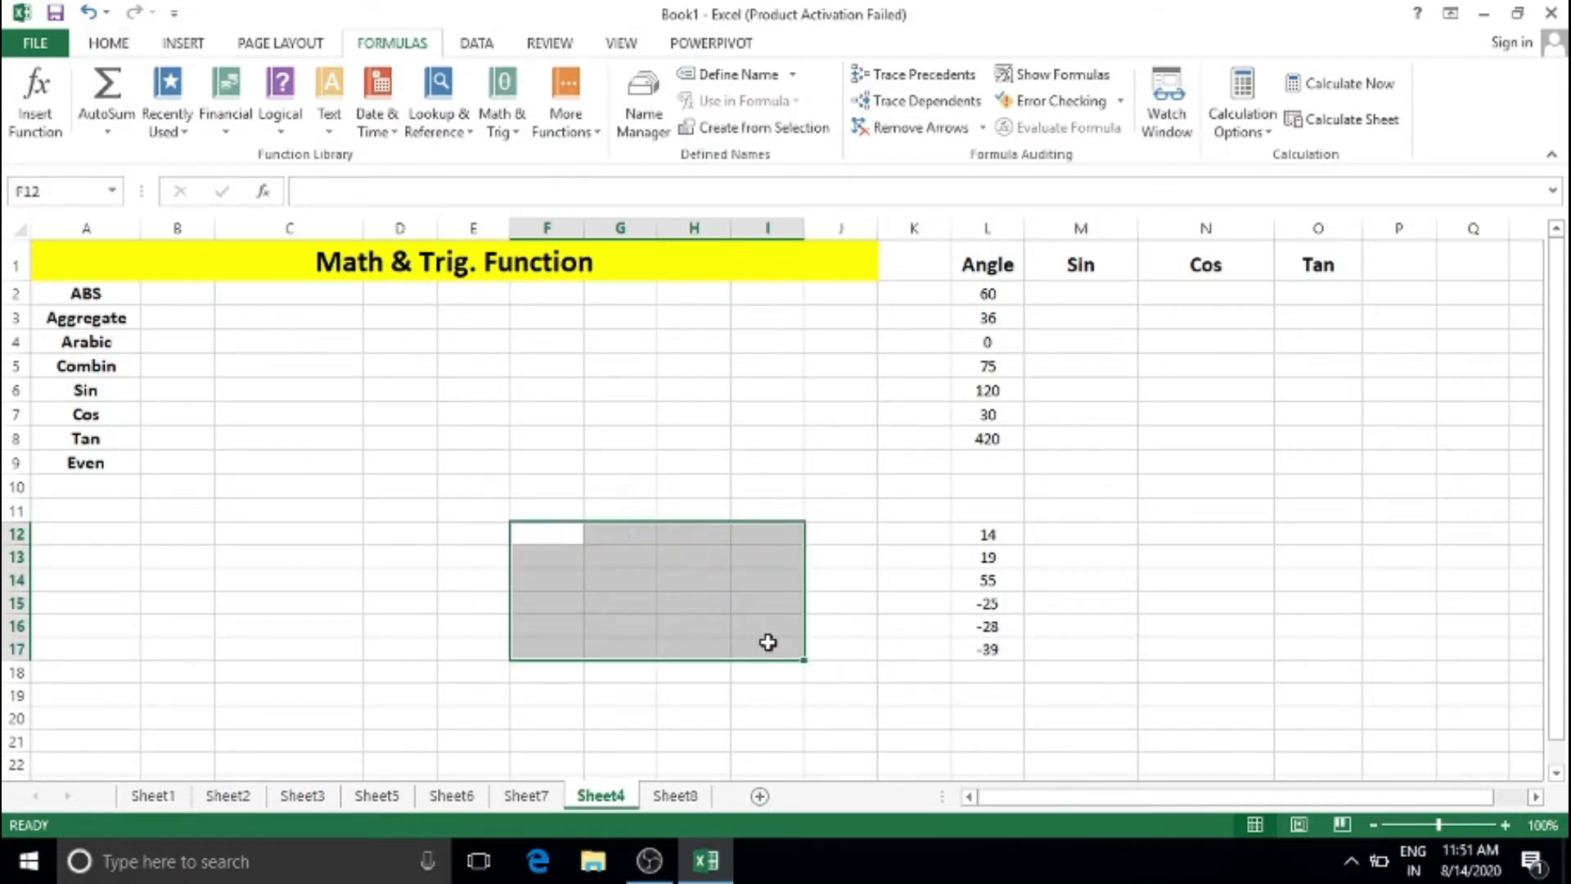
{"action": "left_click", "coordinate": [396, 456]}
Step: Enter -78 in cell F2 as the sample number for the ABS row
{"action": "left_click", "coordinate": [180, 293]}
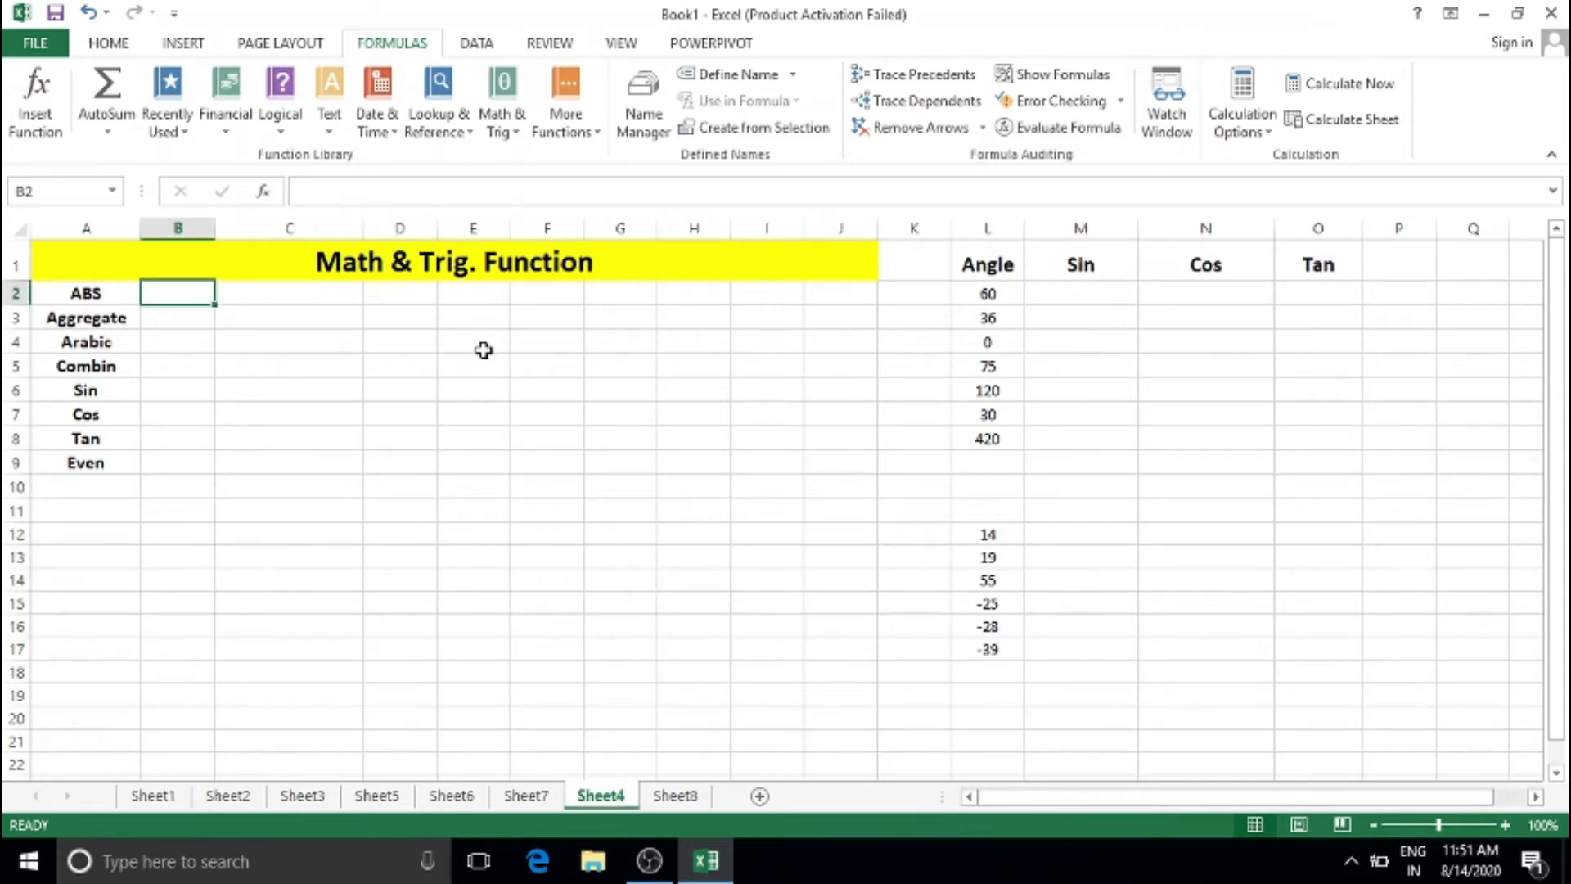
{"action": "left_click", "coordinate": [530, 292]}
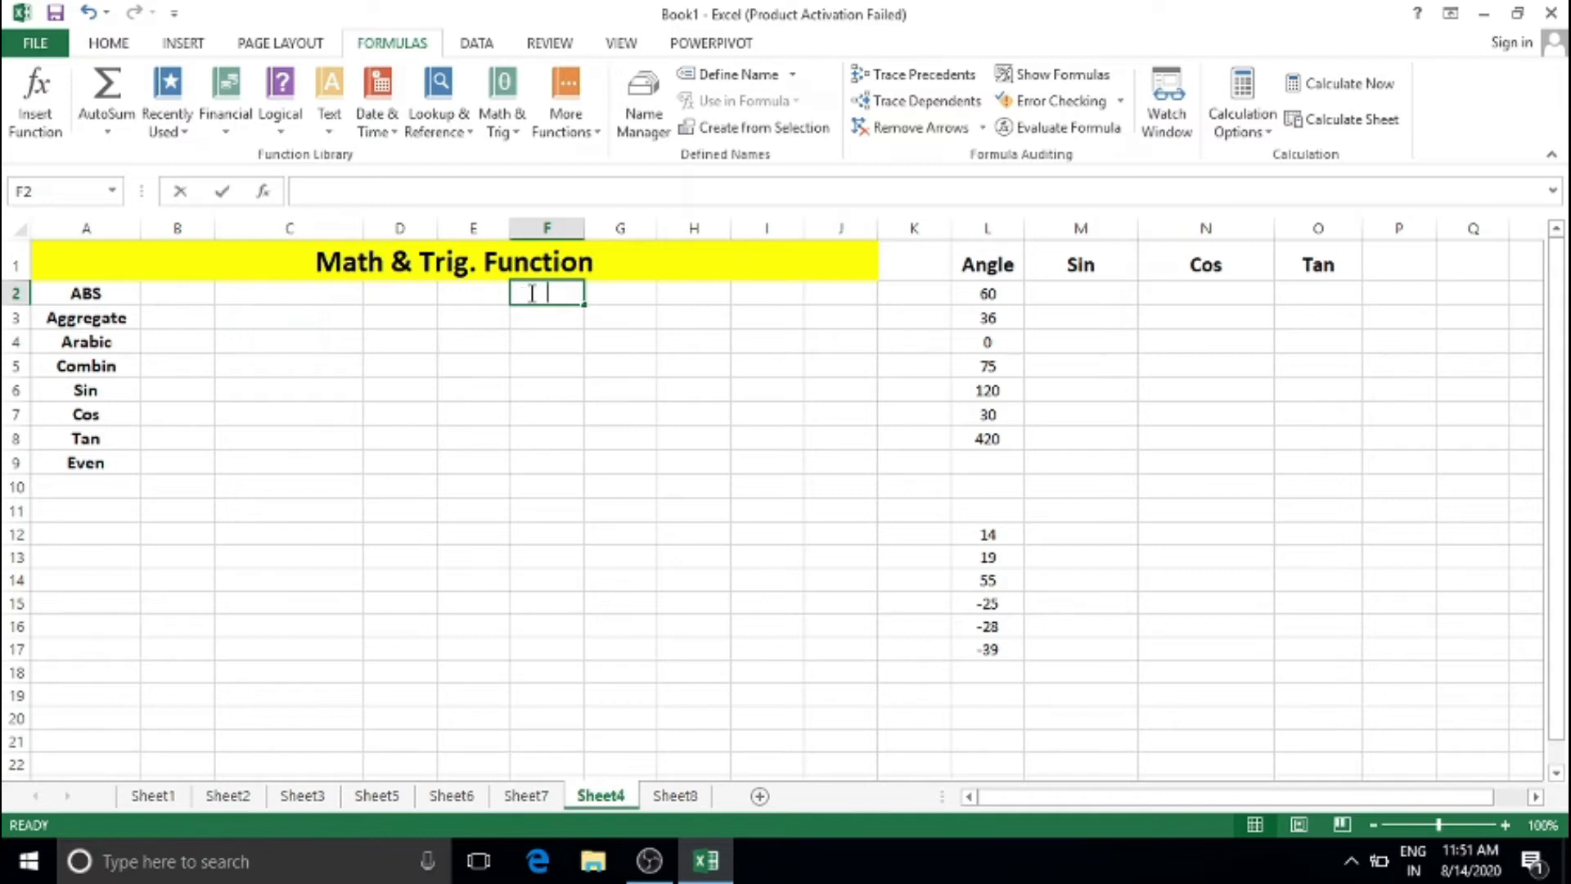
{"action": "type", "text": "-78"}
{"action": "key", "text": "Return"}
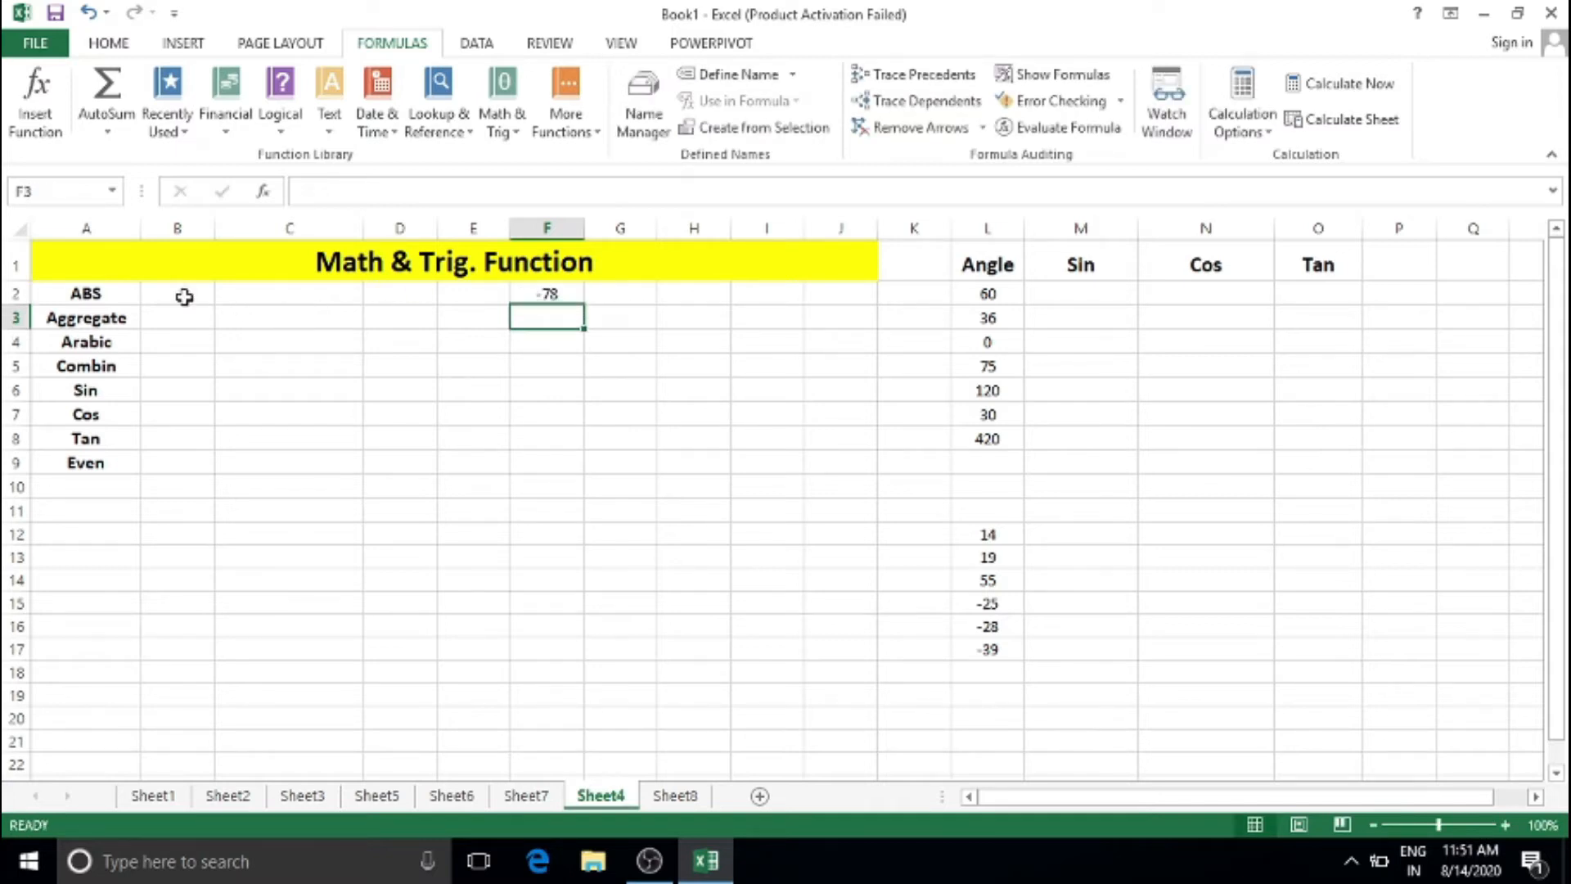
Step: Calculate the absolute value of F2 in cell B2 with the formula =ABS(F2)
{"action": "left_click", "coordinate": [185, 296]}
{"action": "type", "text": "=abs("}
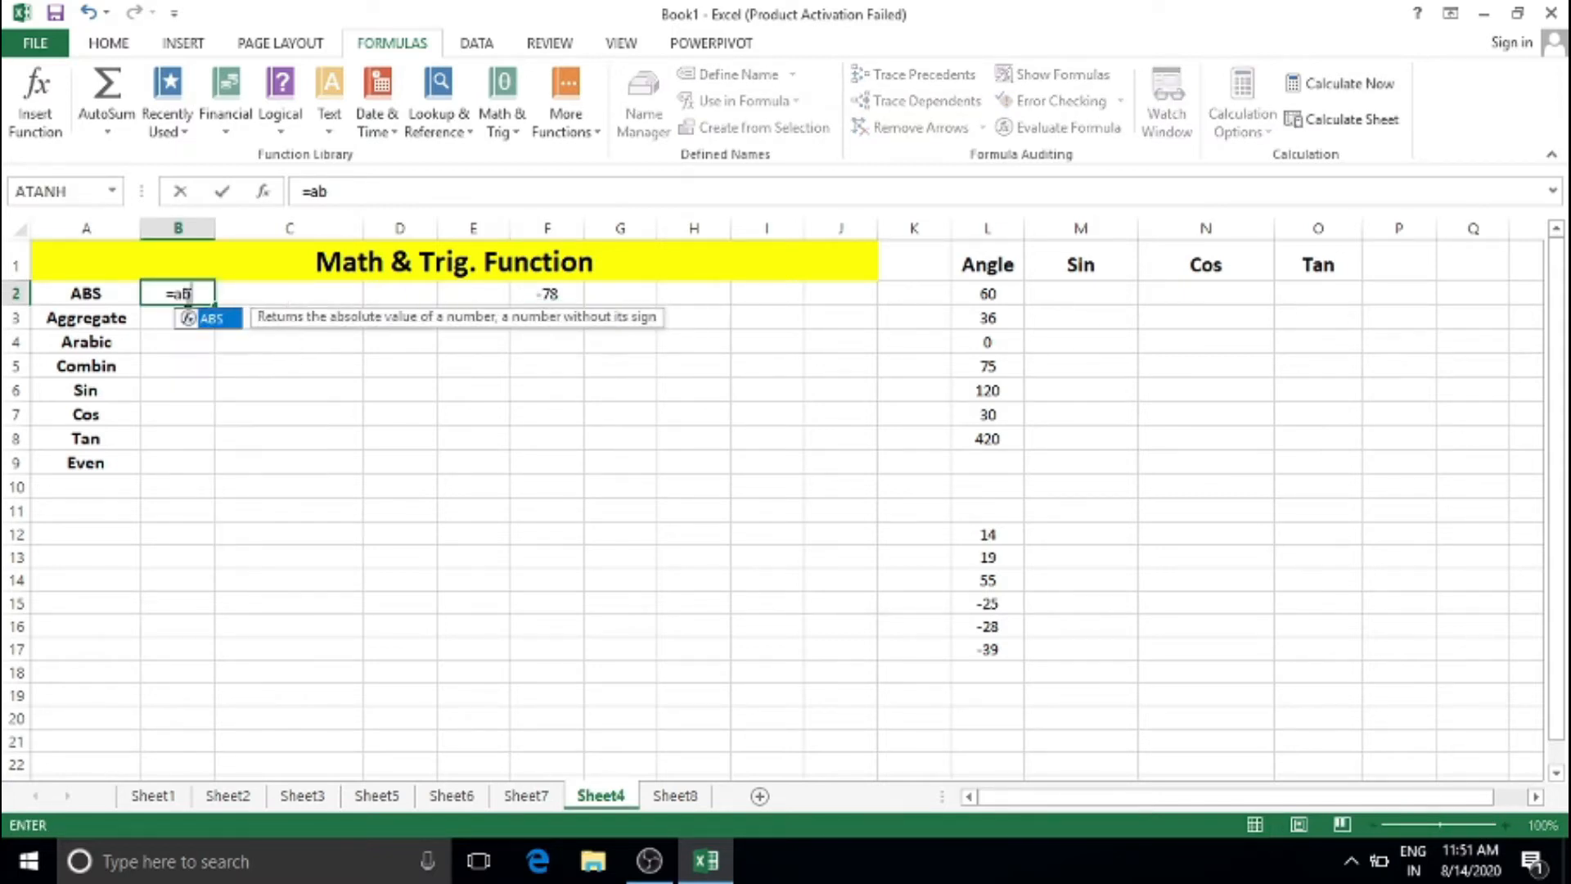
{"action": "left_click", "coordinate": [562, 293]}
{"action": "type", "text": ")"}
{"action": "key", "text": "Return"}
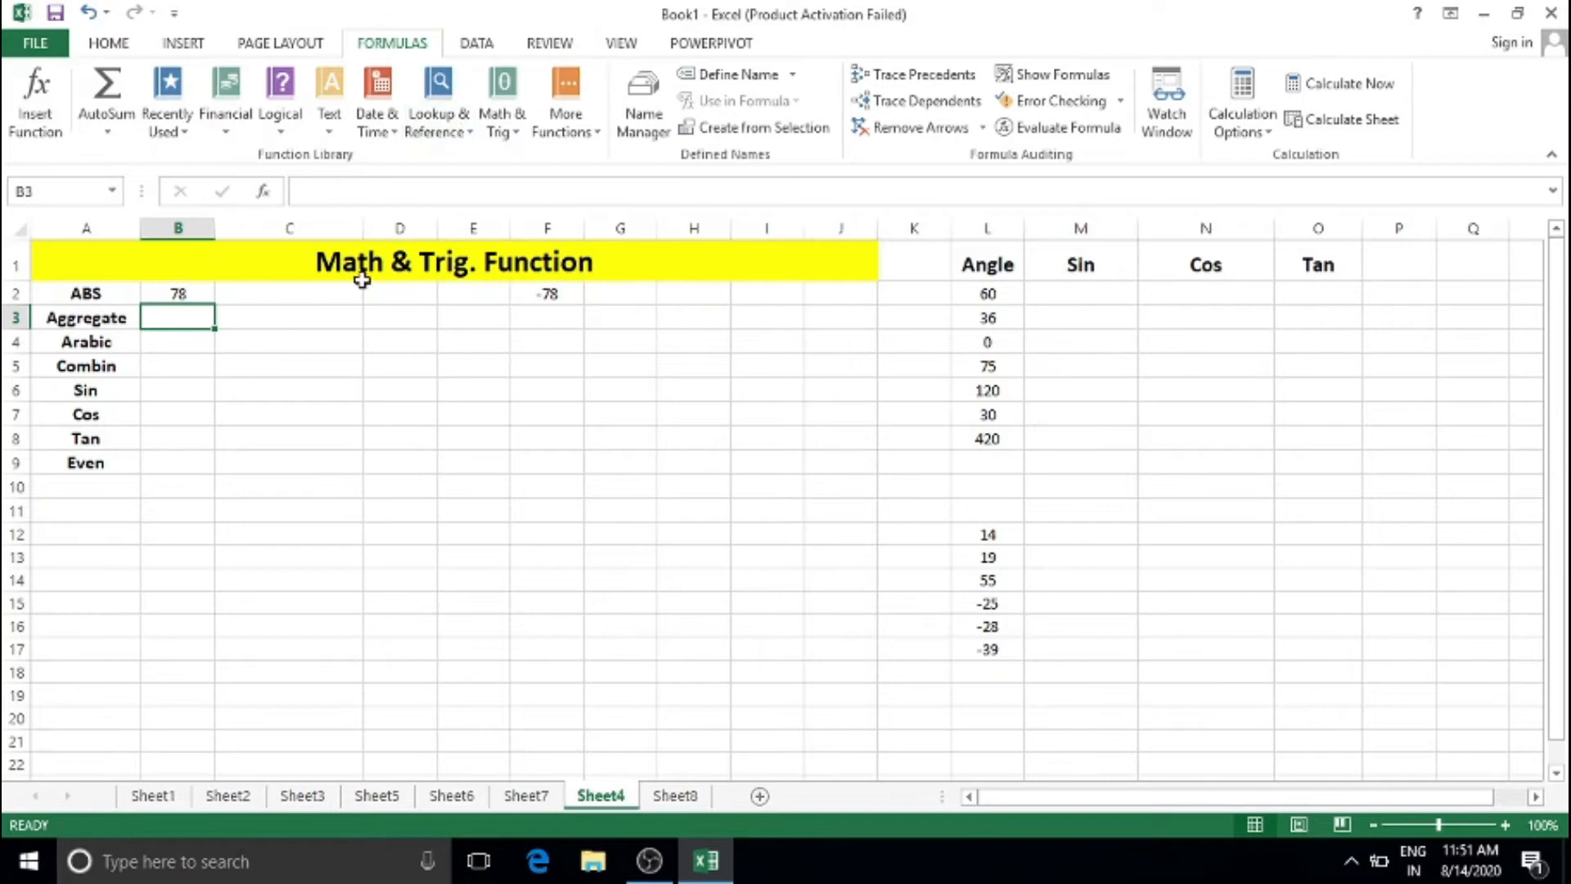
{"action": "left_click", "coordinate": [286, 390]}
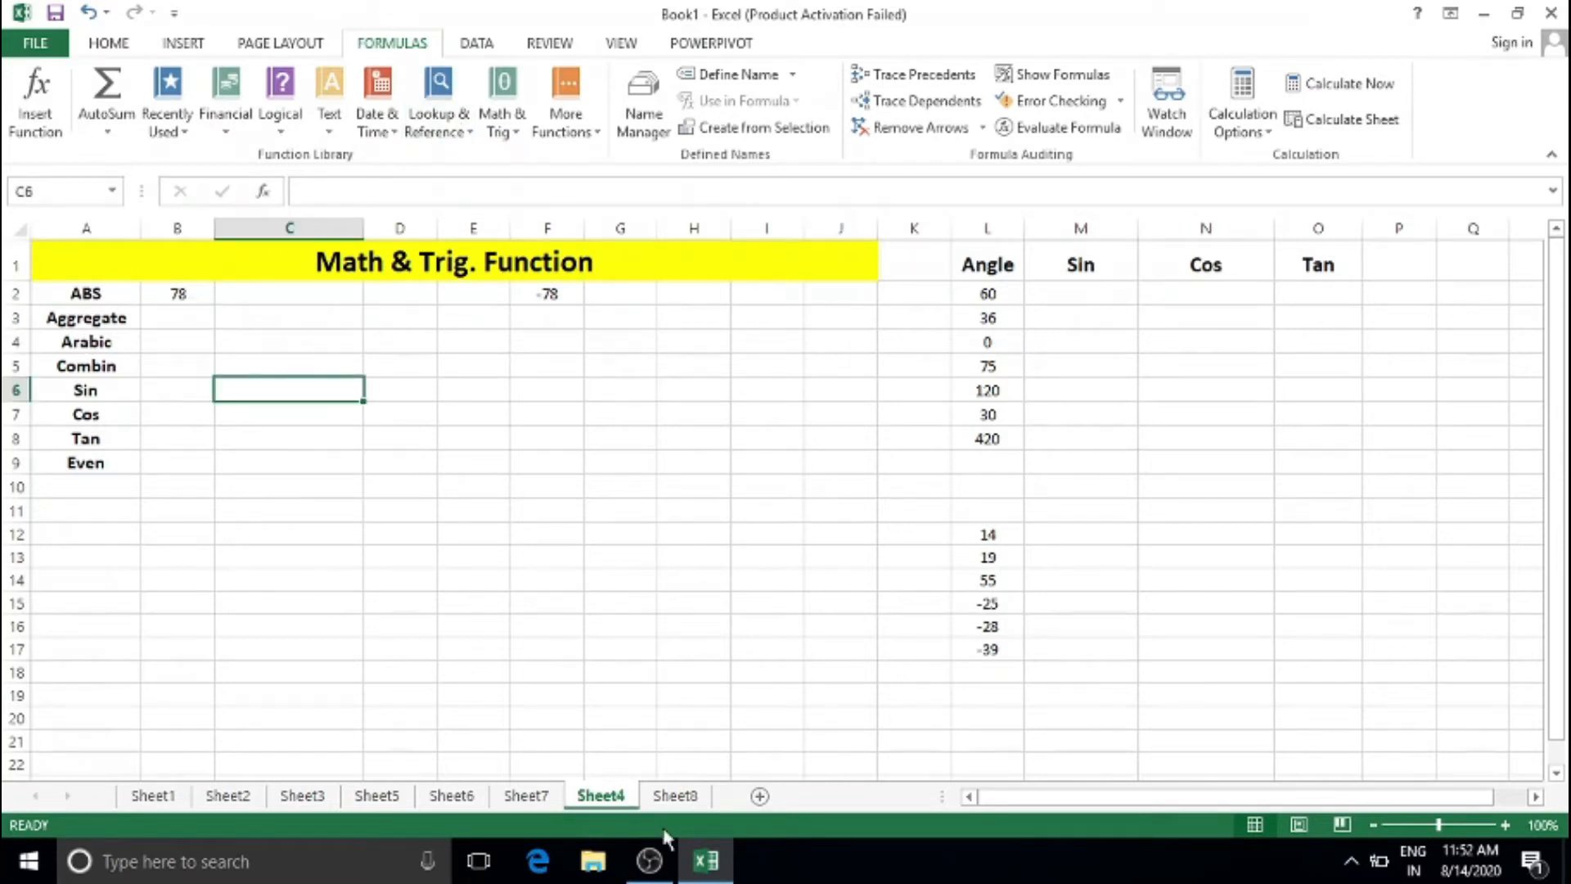
Step: Switch from the Aggregate row to the student marks table on Sheet7
{"action": "left_click", "coordinate": [90, 316]}
{"action": "left_click", "coordinate": [152, 313]}
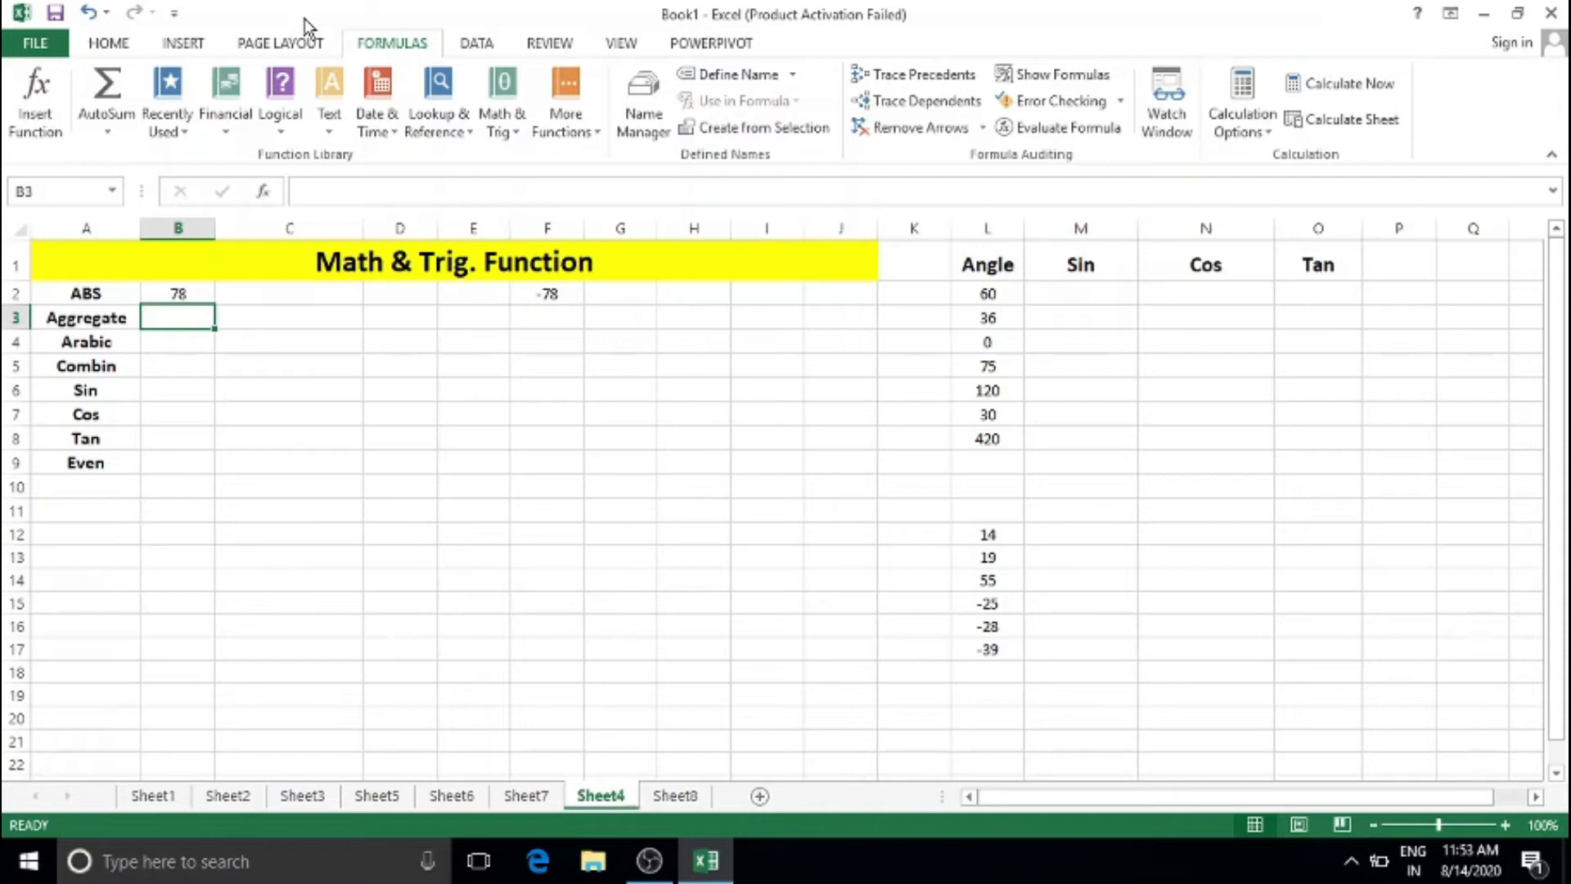
{"action": "left_click", "coordinate": [526, 795]}
{"action": "left_click", "coordinate": [571, 295]}
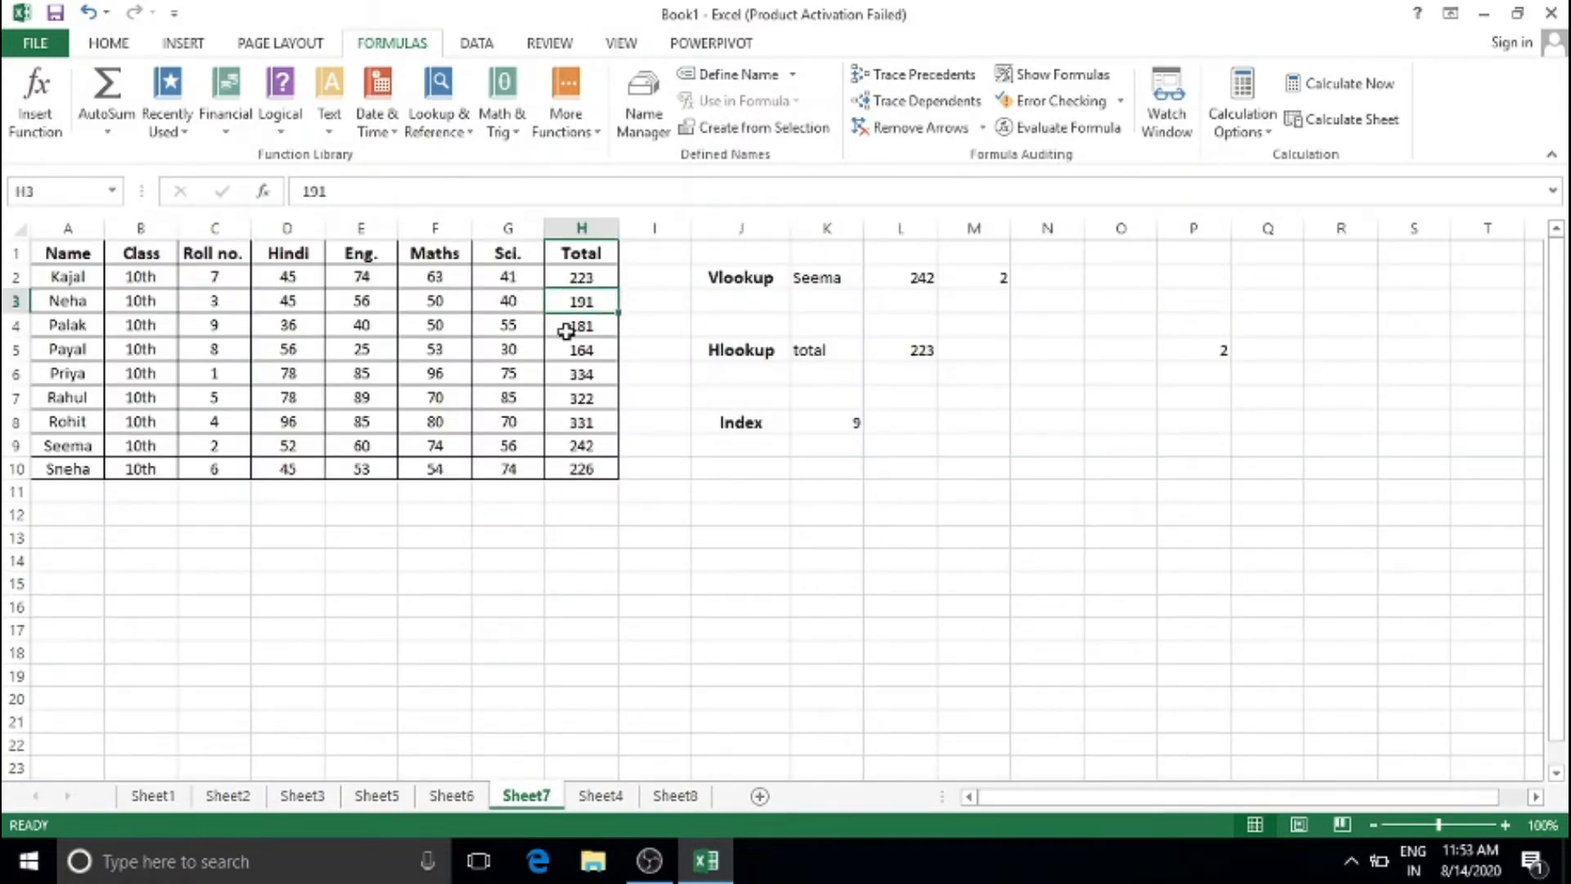
Step: Sum the Total column in cell G13, ignoring error values, with the formula =AGGREGATE(9,6,H2:H10)
{"action": "left_click", "coordinate": [513, 540]}
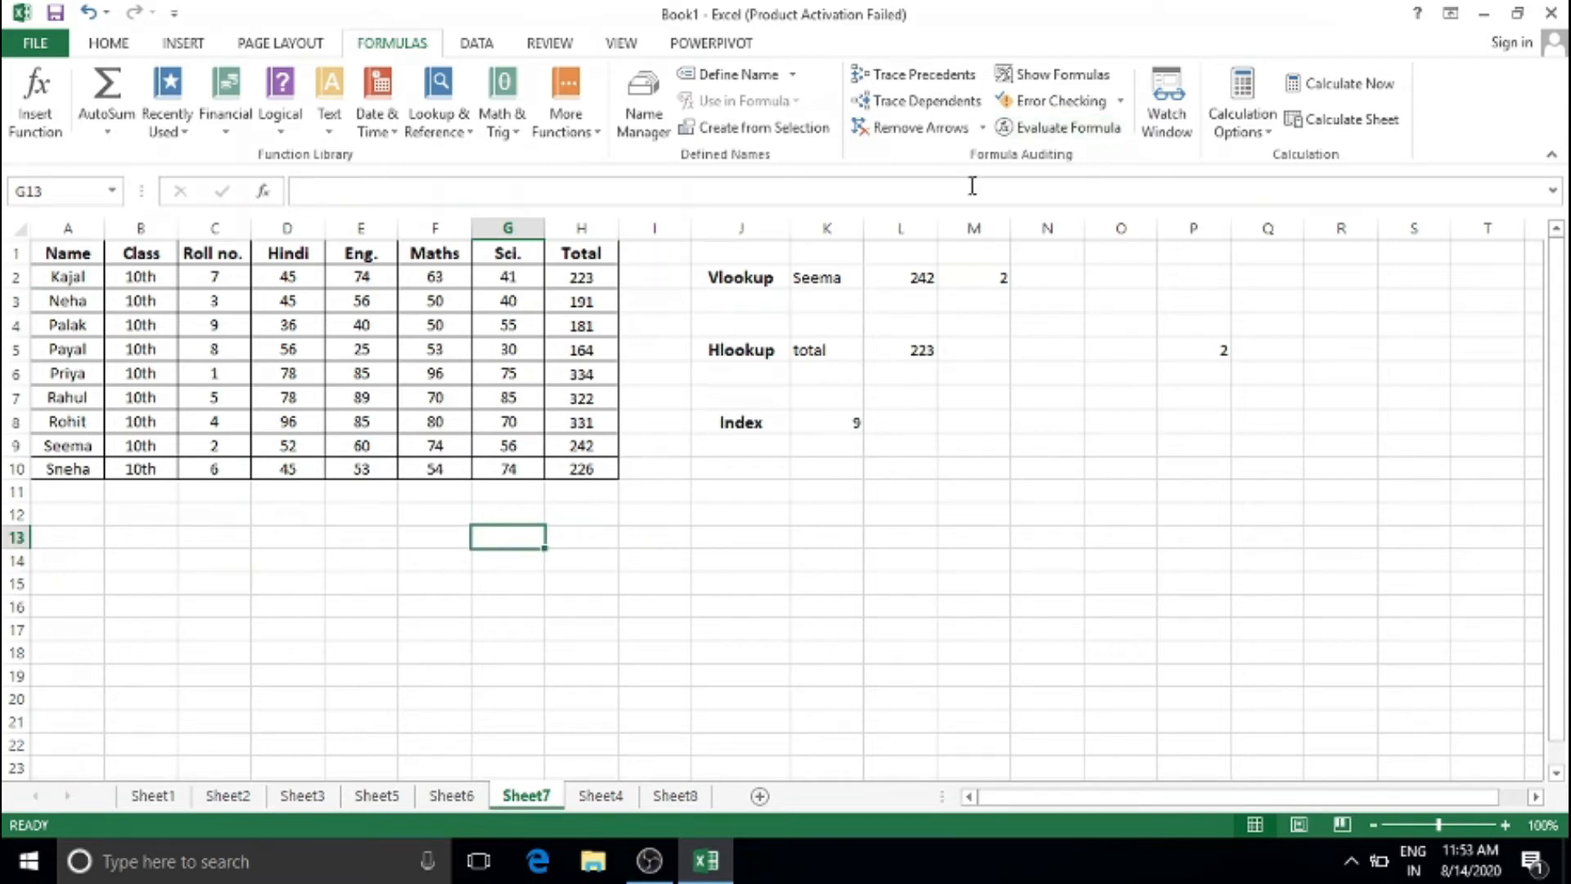
{"action": "type", "text": "=aggregate"}
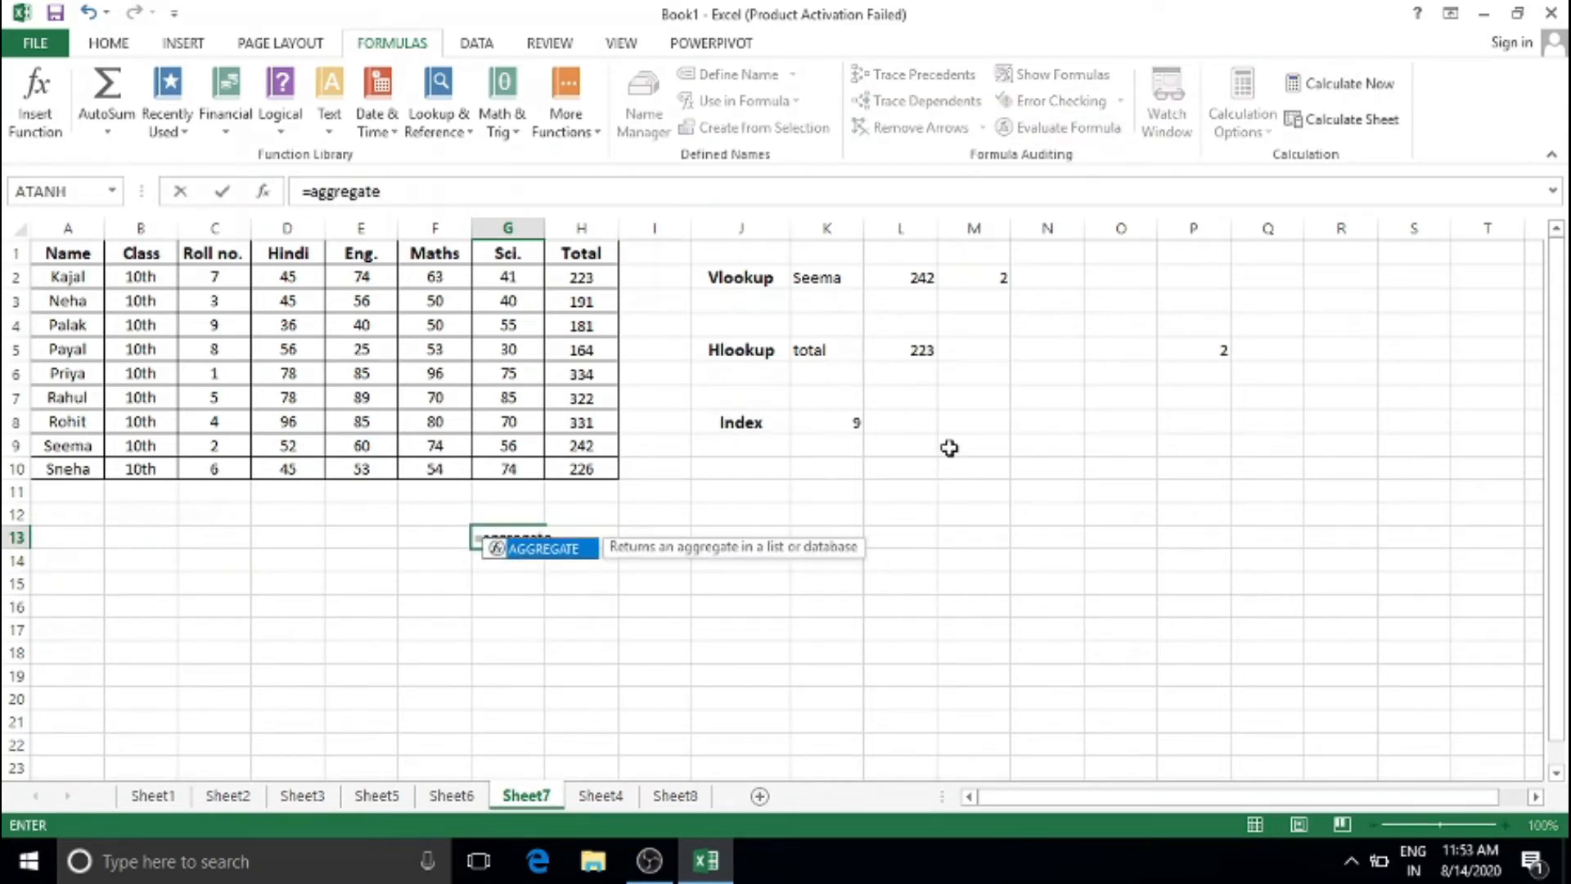
{"action": "type", "text": "("}
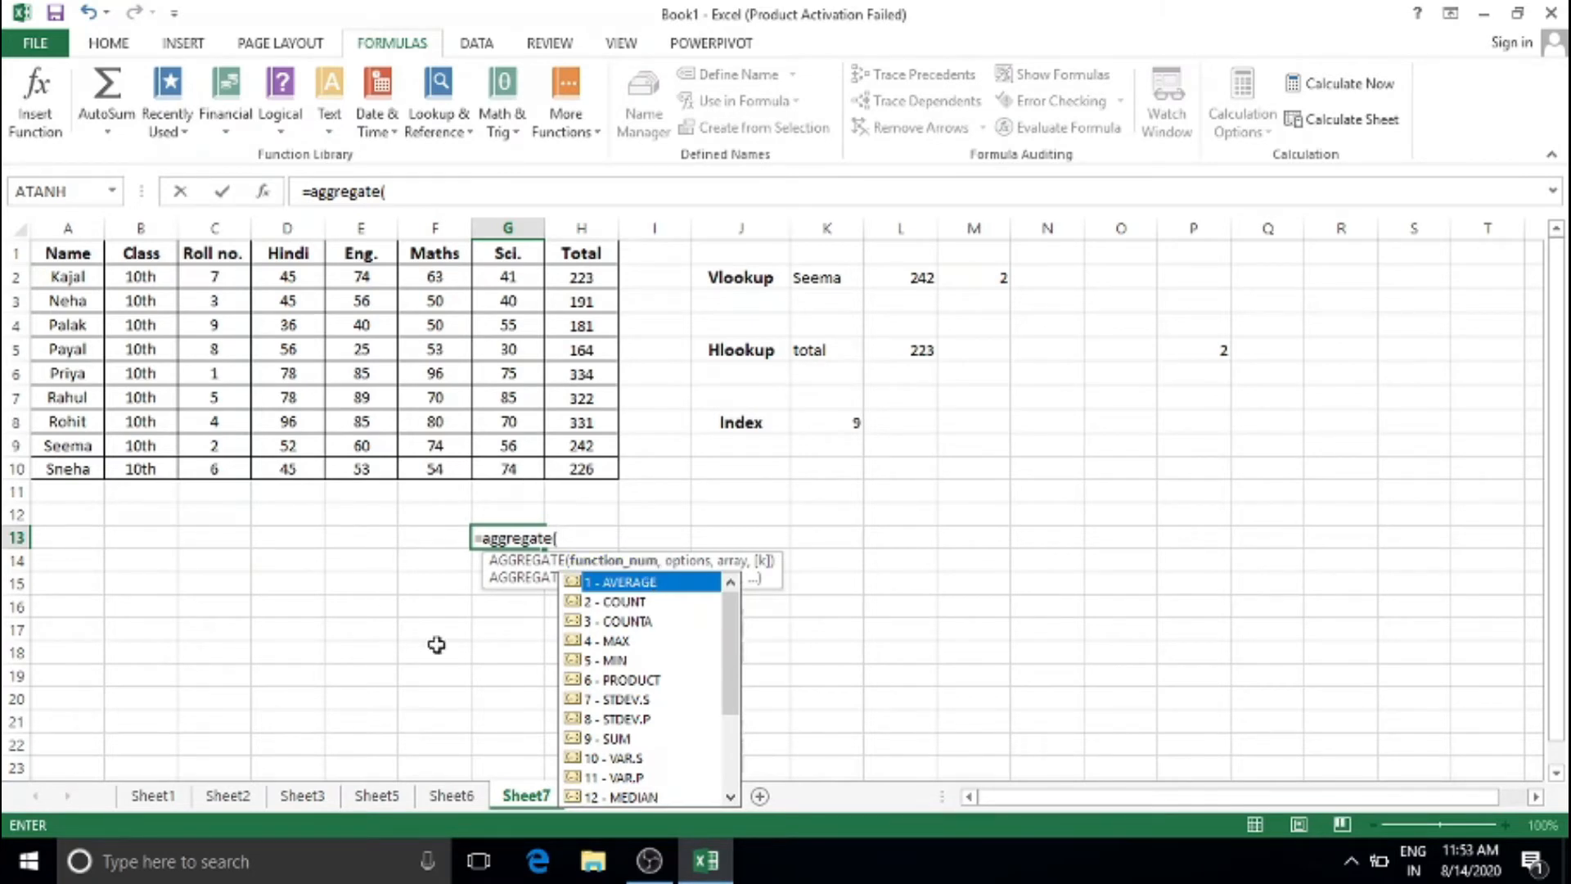
{"action": "scroll", "coordinate": [699, 667], "scroll_direction": "down", "scroll_amount": 3}
{"action": "scroll", "coordinate": [677, 603], "scroll_direction": "down", "scroll_amount": 2}
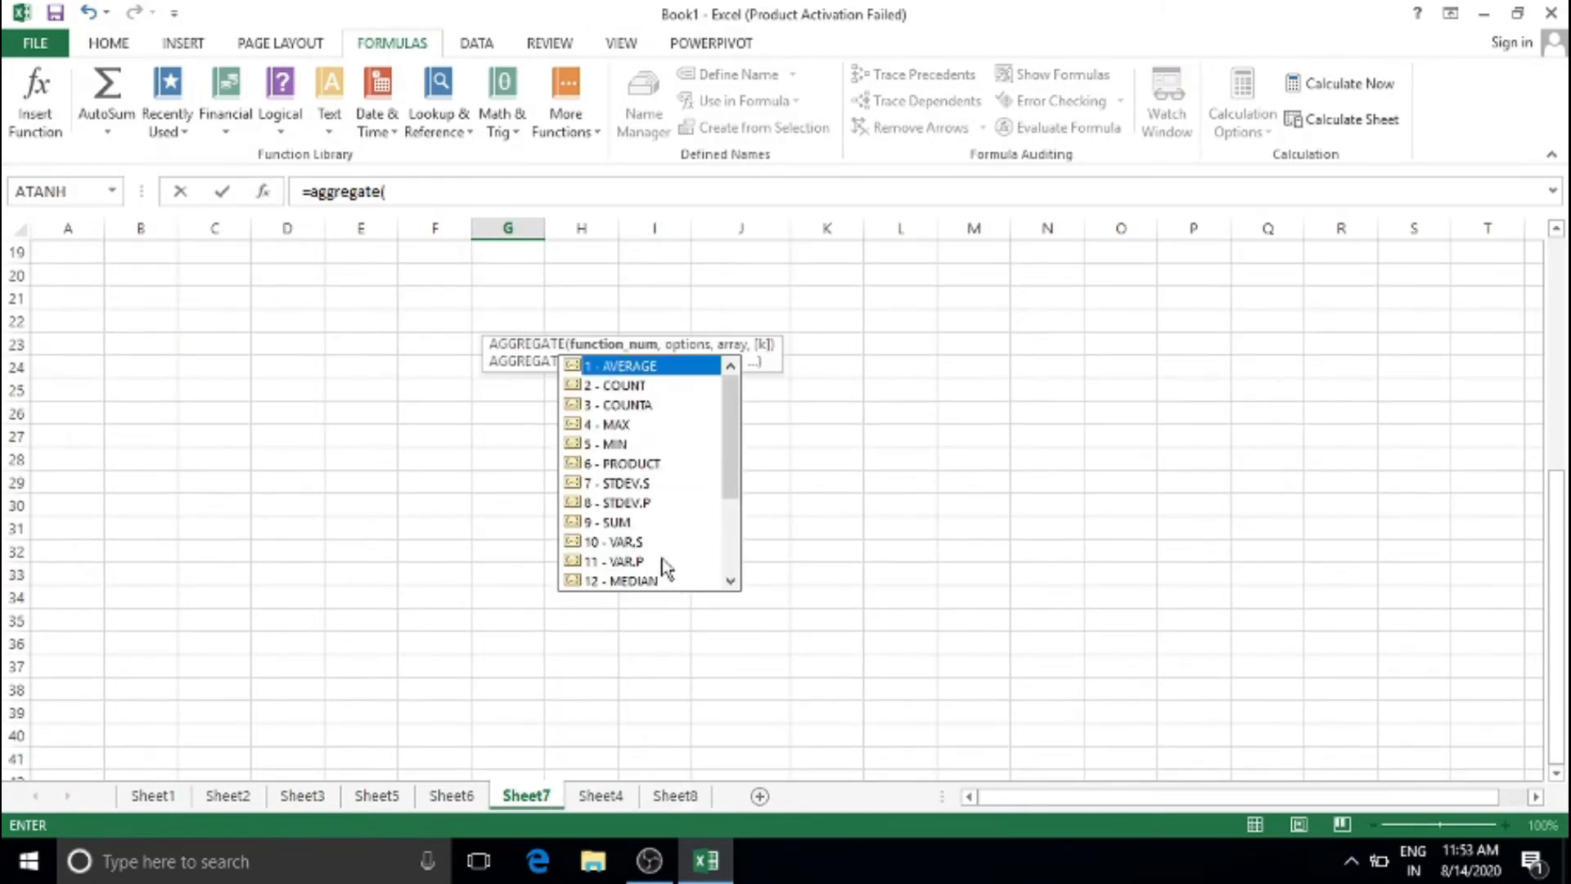
{"action": "scroll", "coordinate": [889, 452], "scroll_direction": "up", "scroll_amount": 4}
{"action": "scroll", "coordinate": [892, 458], "scroll_direction": "up", "scroll_amount": 1}
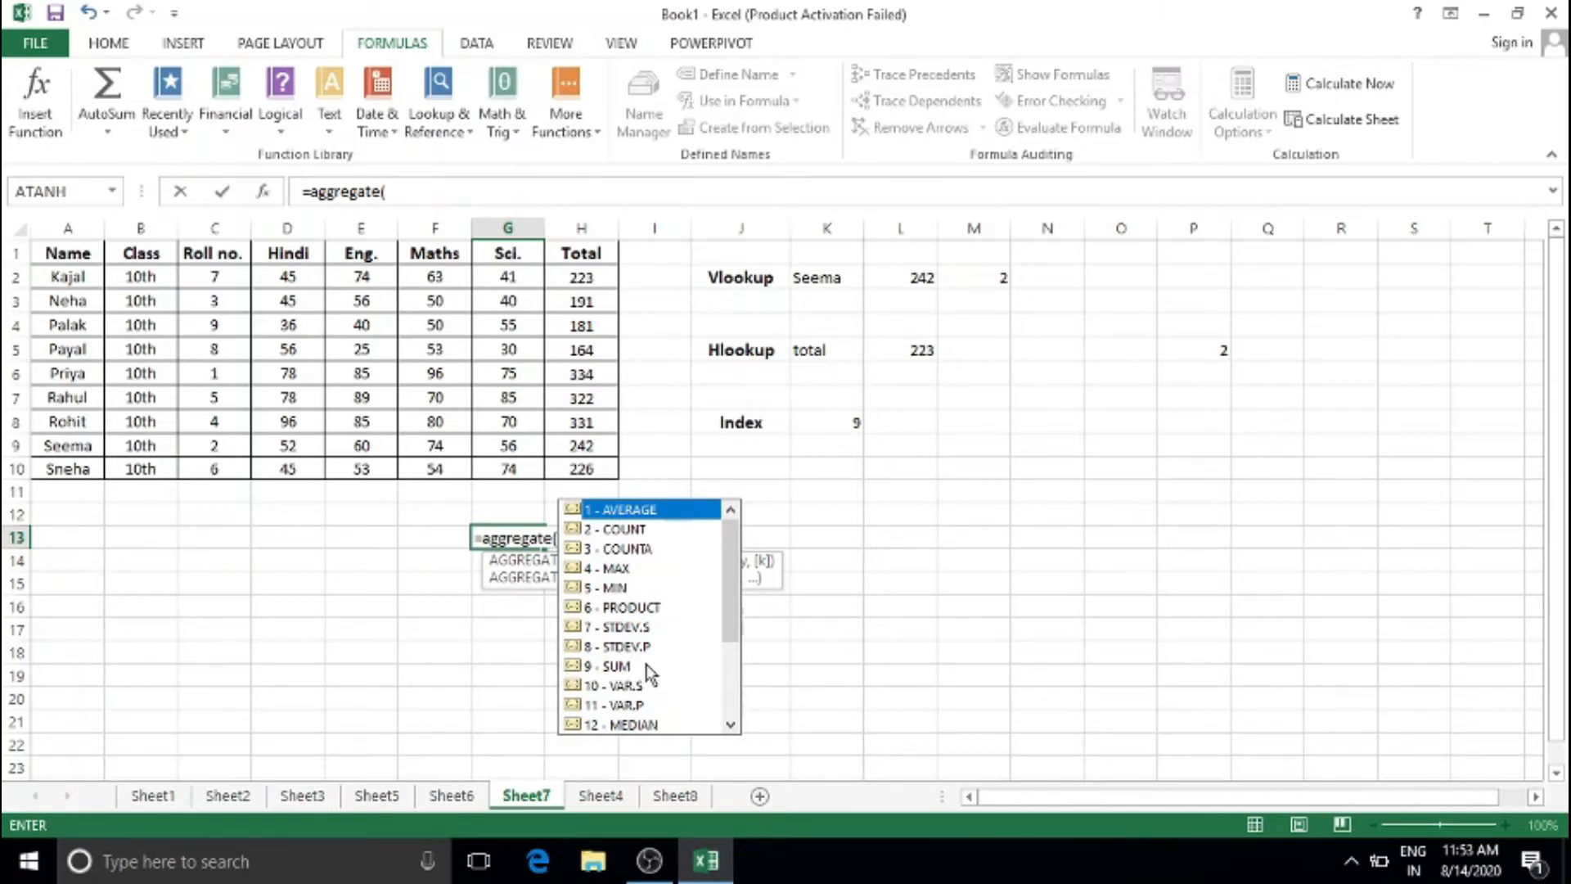
{"action": "type", "text": "9"}
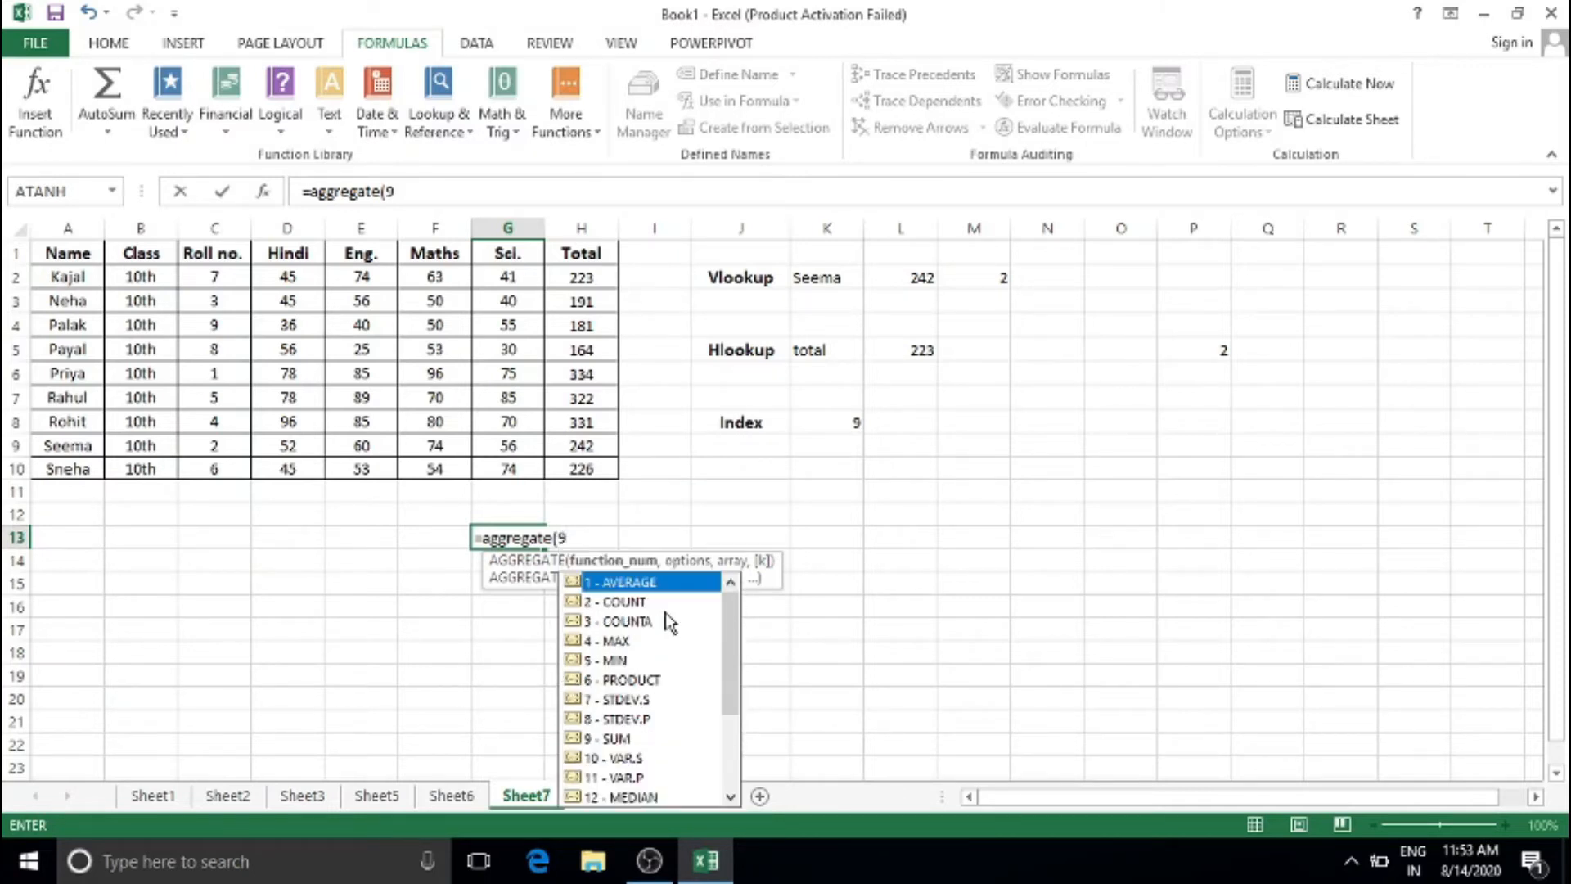
{"action": "type", "text": ","}
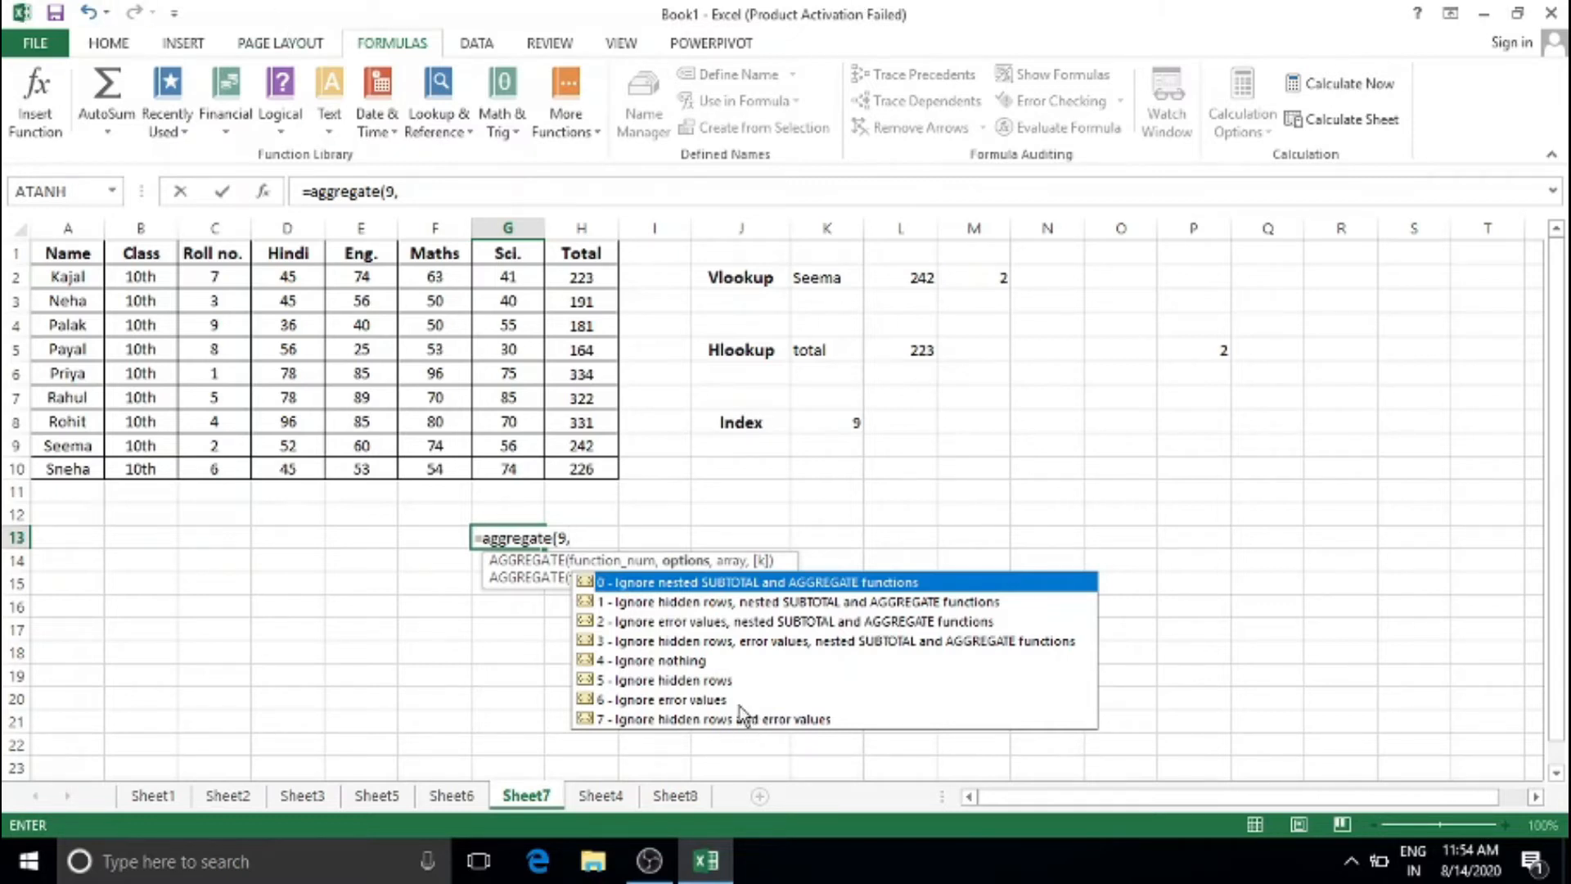
{"action": "type", "text": "6,"}
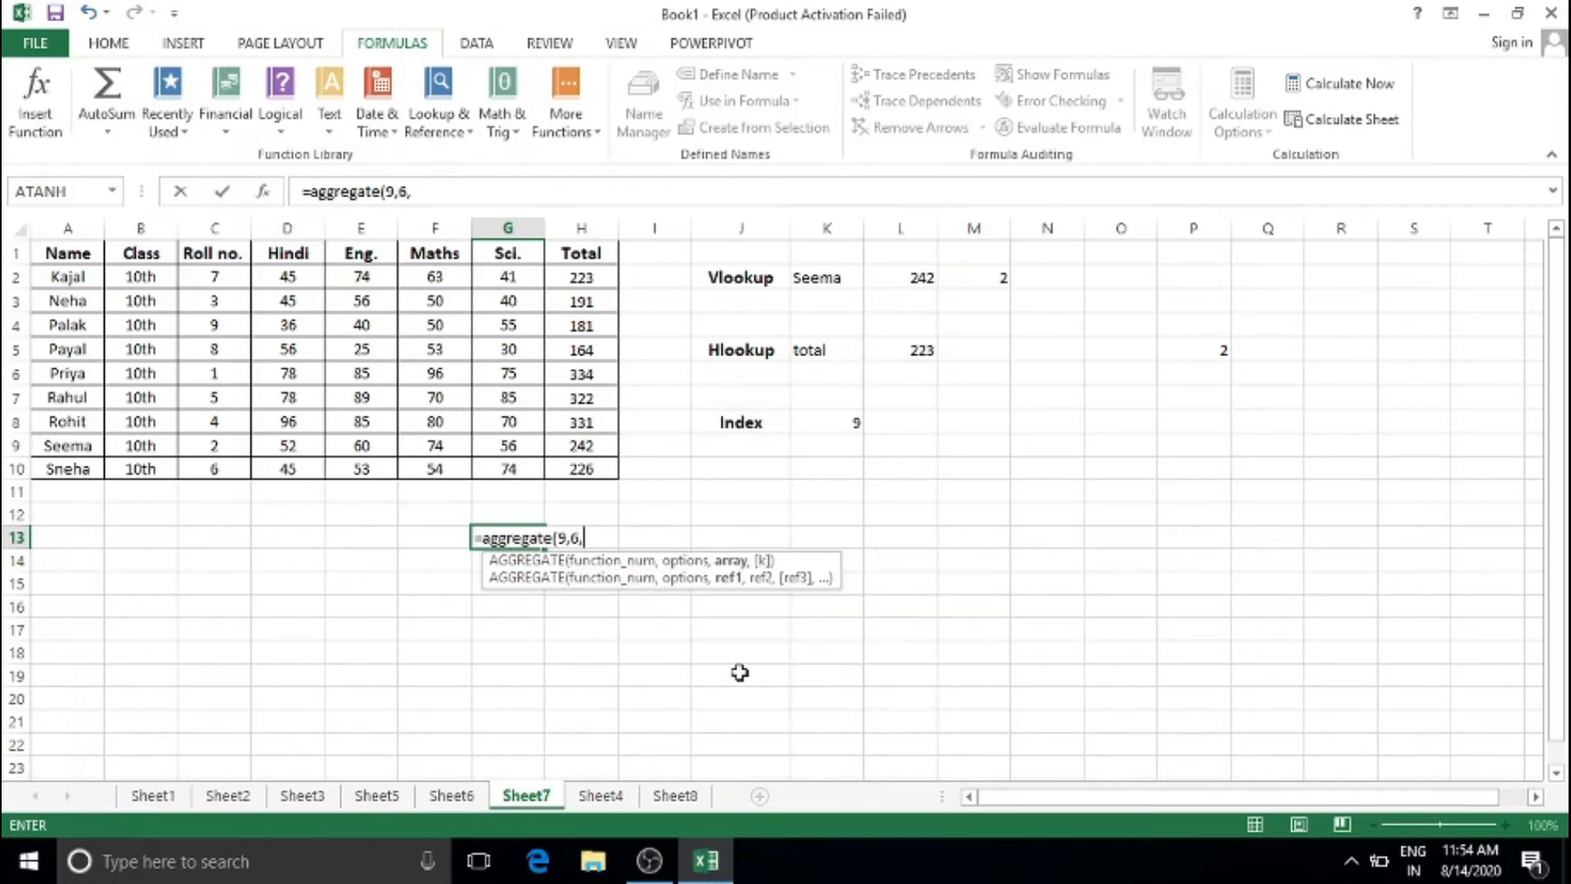
{"action": "left_click_drag", "start_coordinate": [580, 275], "coordinate": [586, 466]}
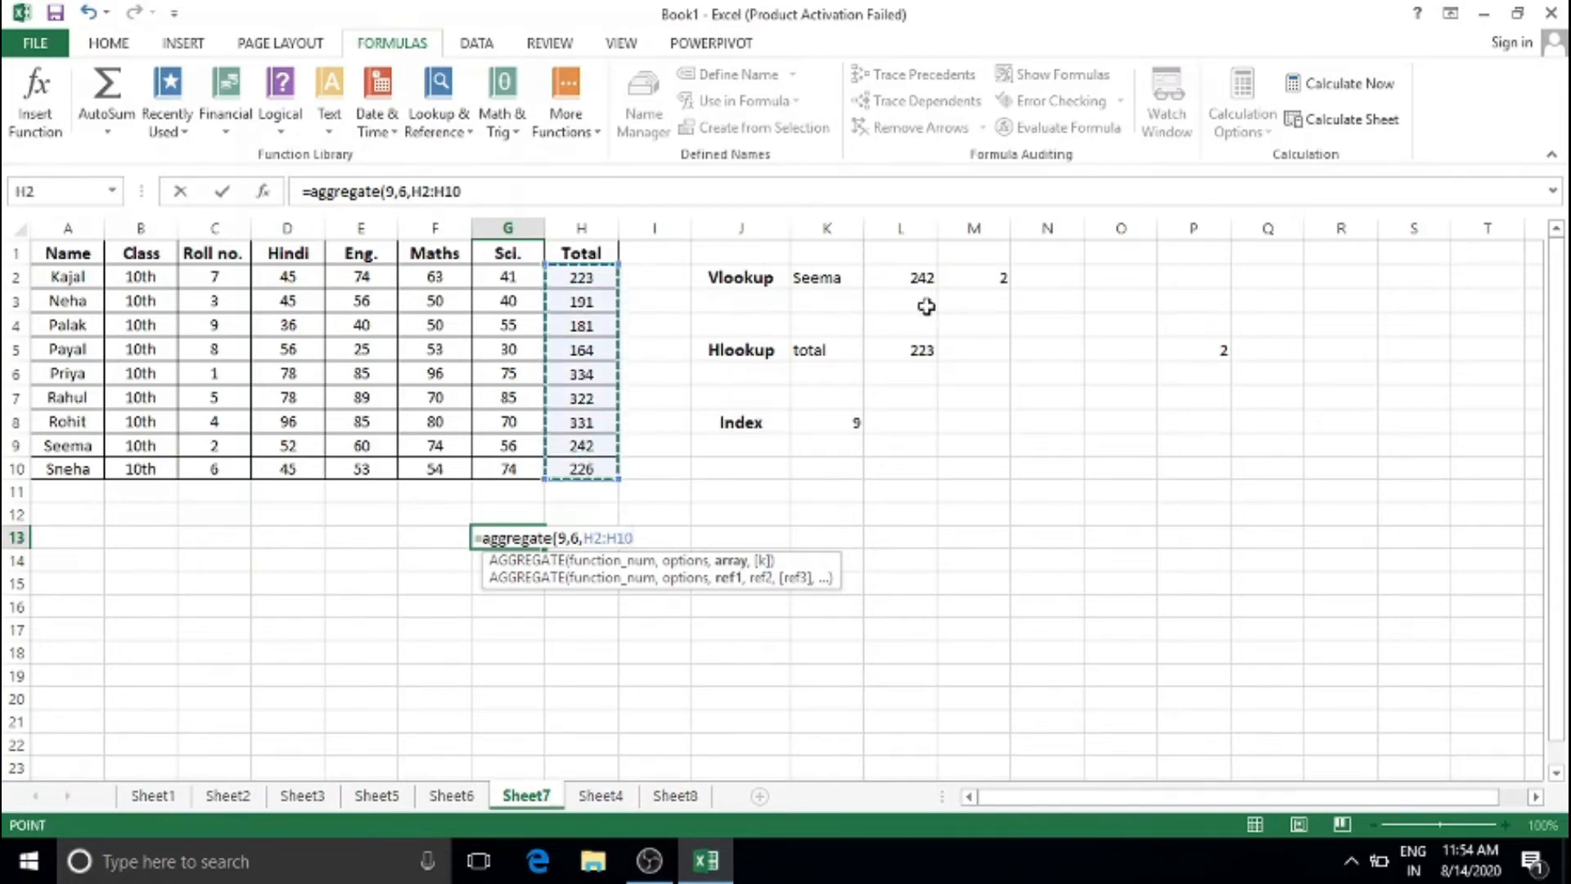
{"action": "type", "text": ")"}
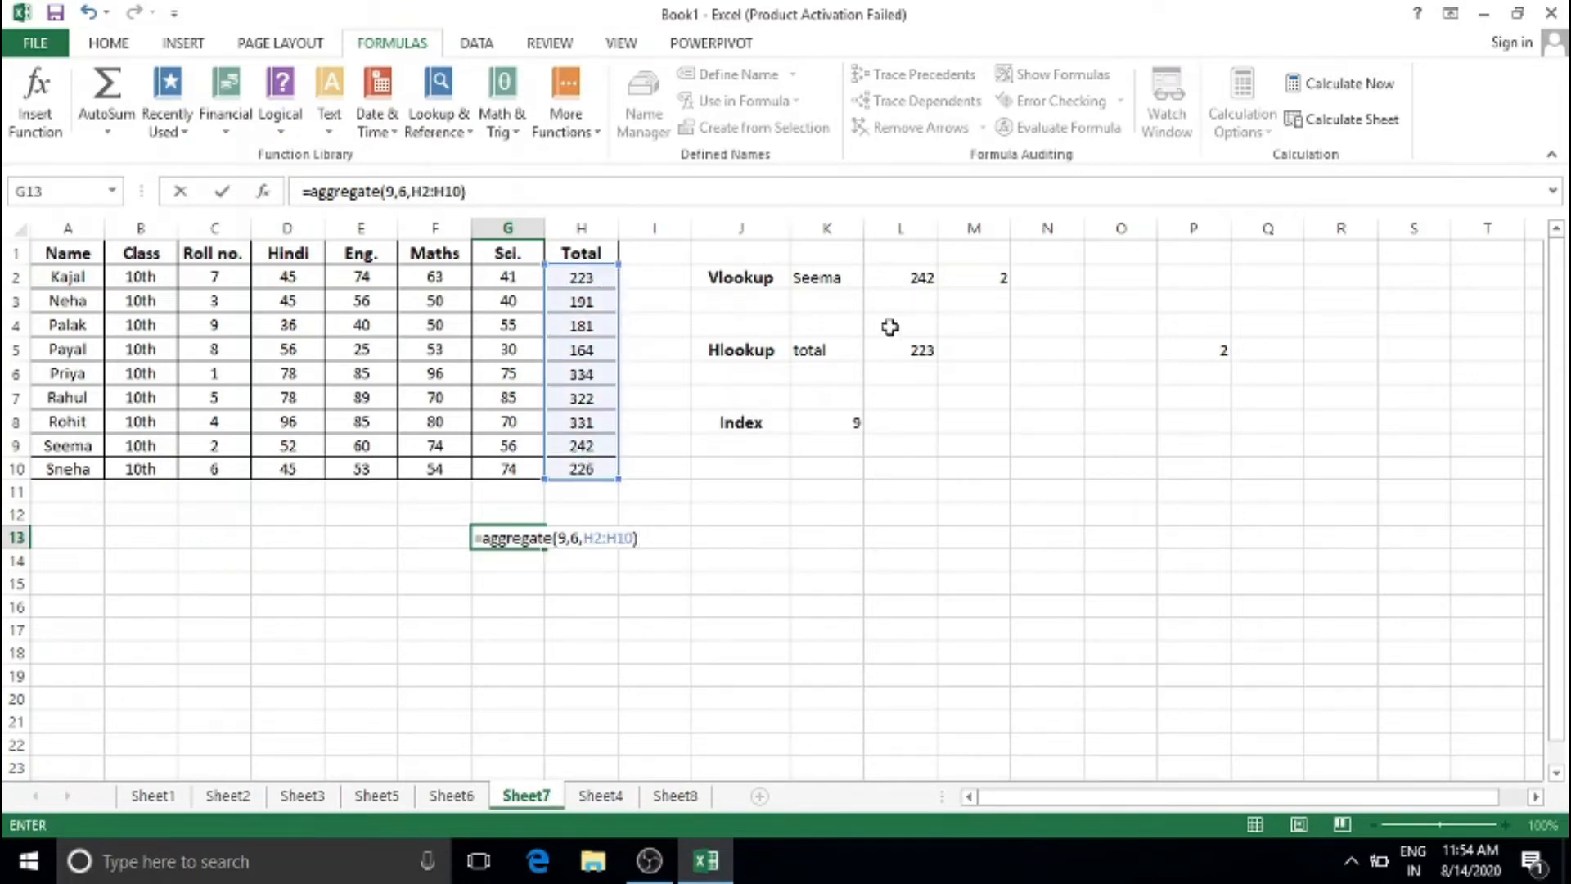
{"action": "key", "text": "Return"}
{"action": "left_click", "coordinate": [498, 537]}
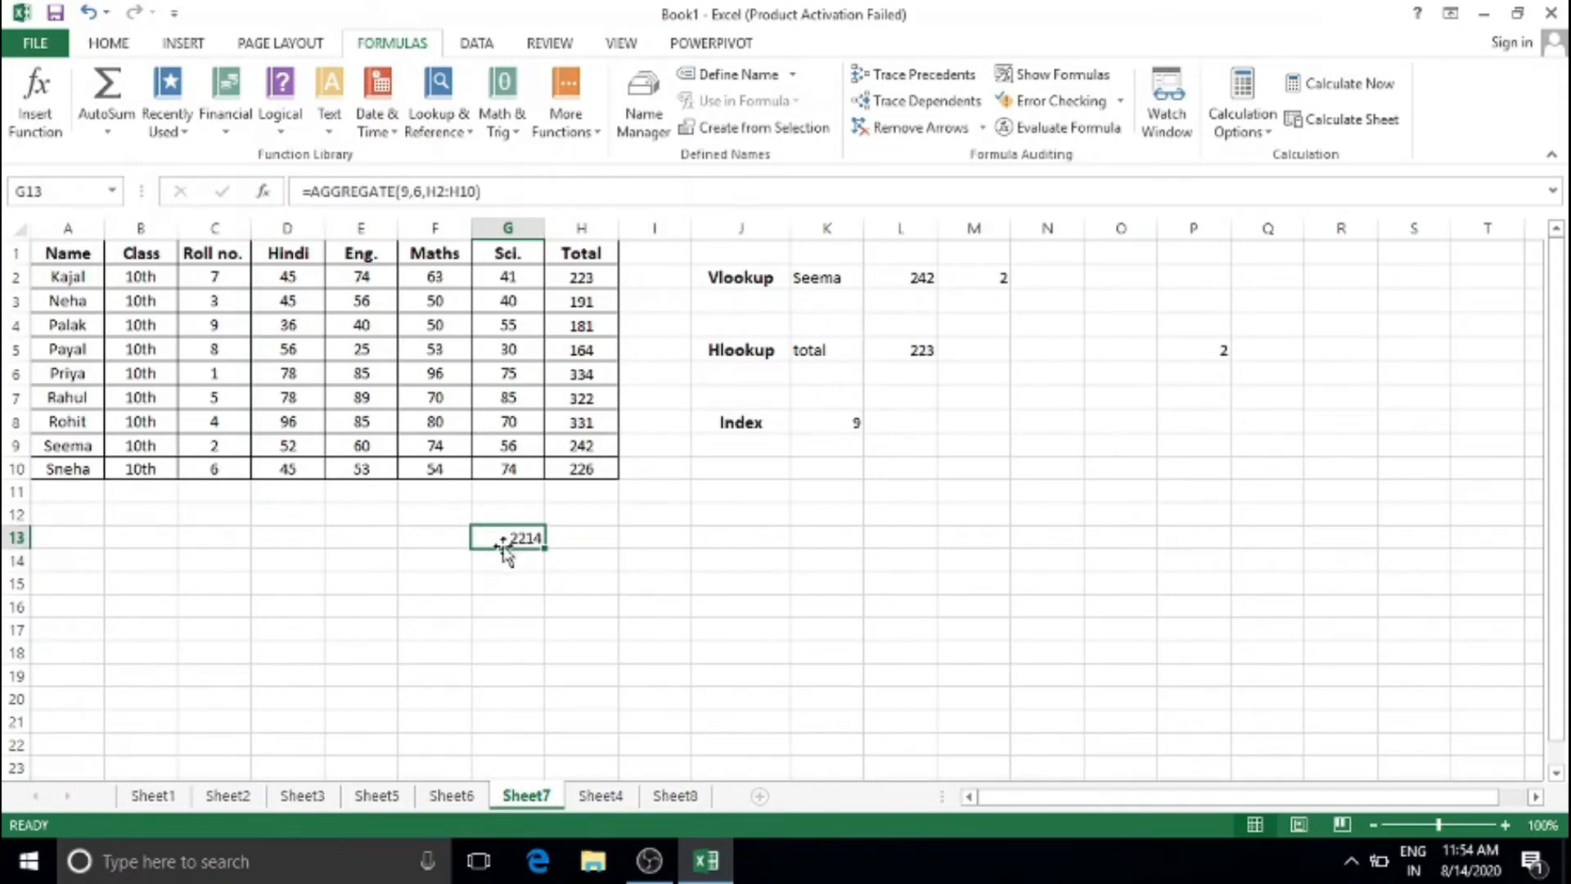
{"action": "double_click", "coordinate": [504, 545]}
{"action": "key", "text": "Return"}
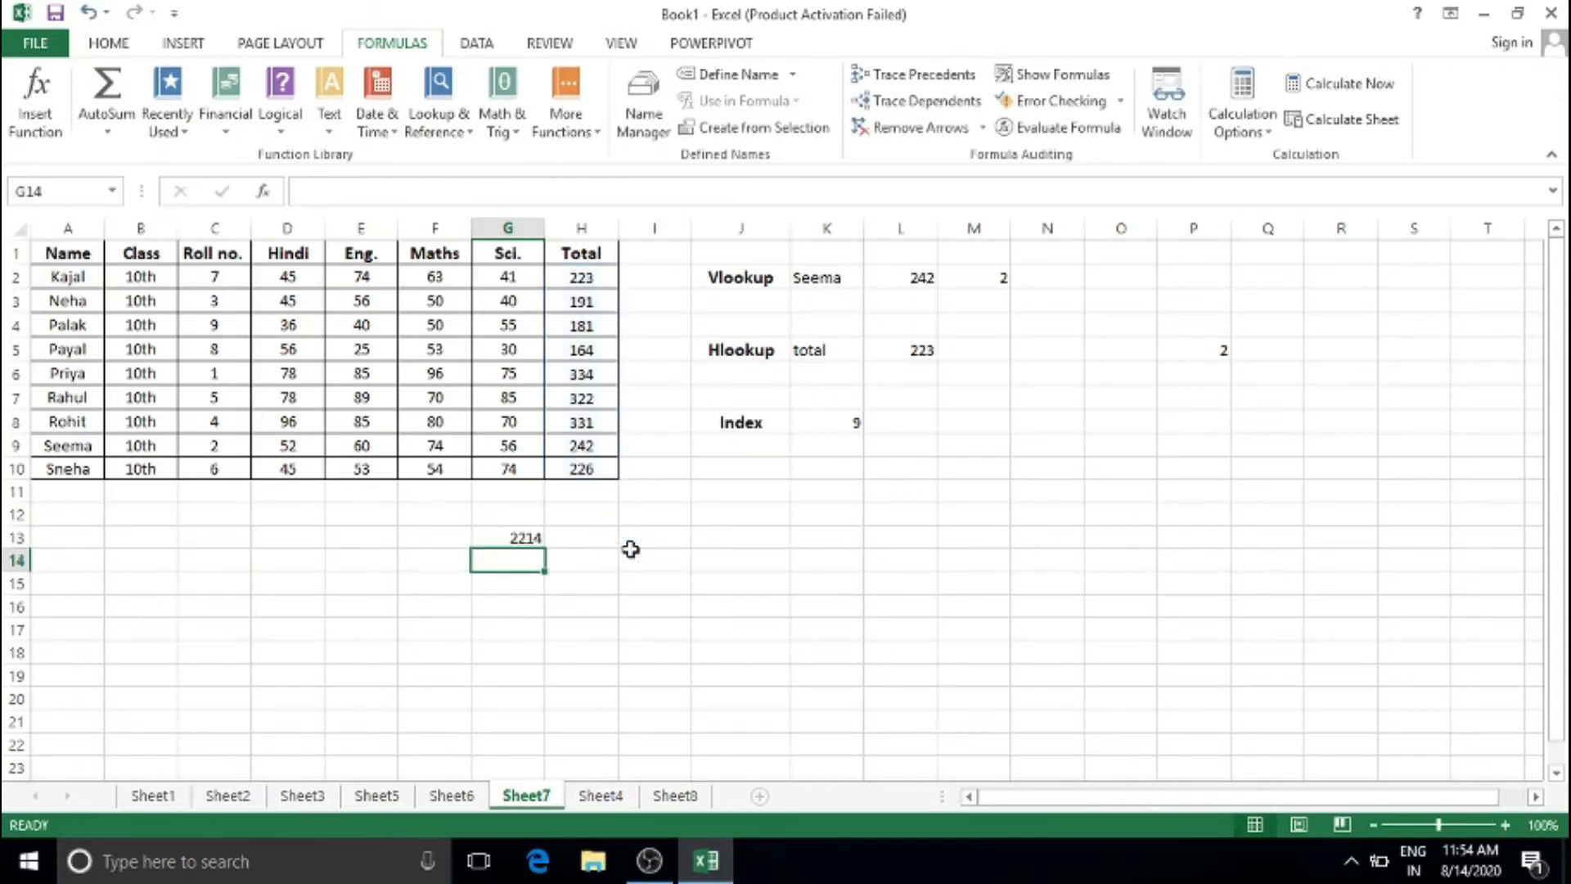
Step: Hide row 5 of the student marks table
{"action": "left_click", "coordinate": [8, 350]}
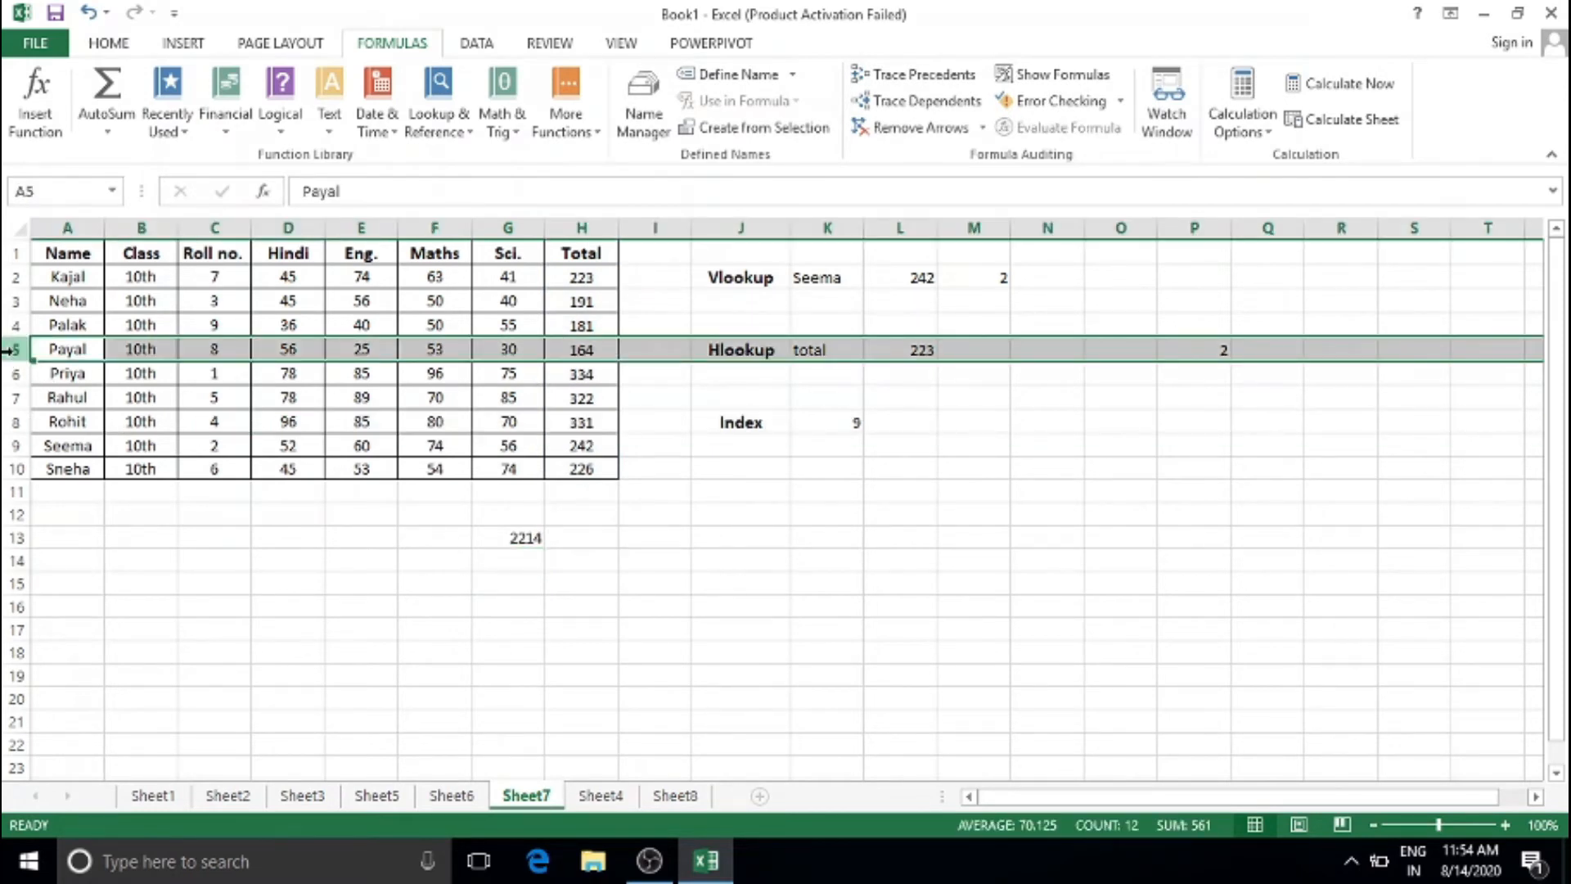
{"action": "right_click", "coordinate": [15, 354]}
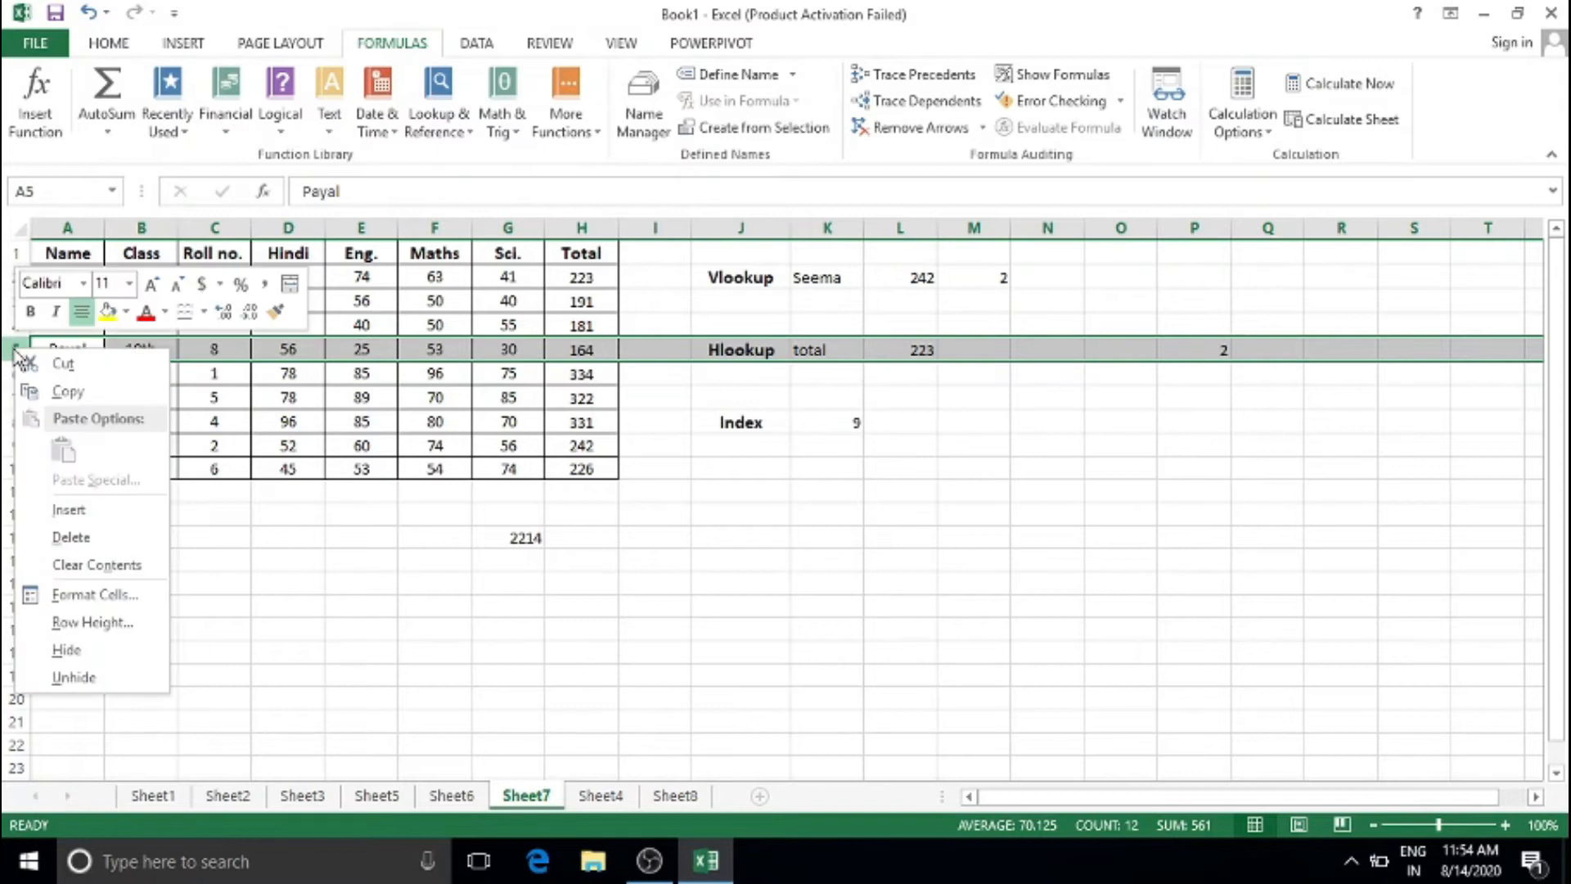
{"action": "left_click", "coordinate": [88, 651]}
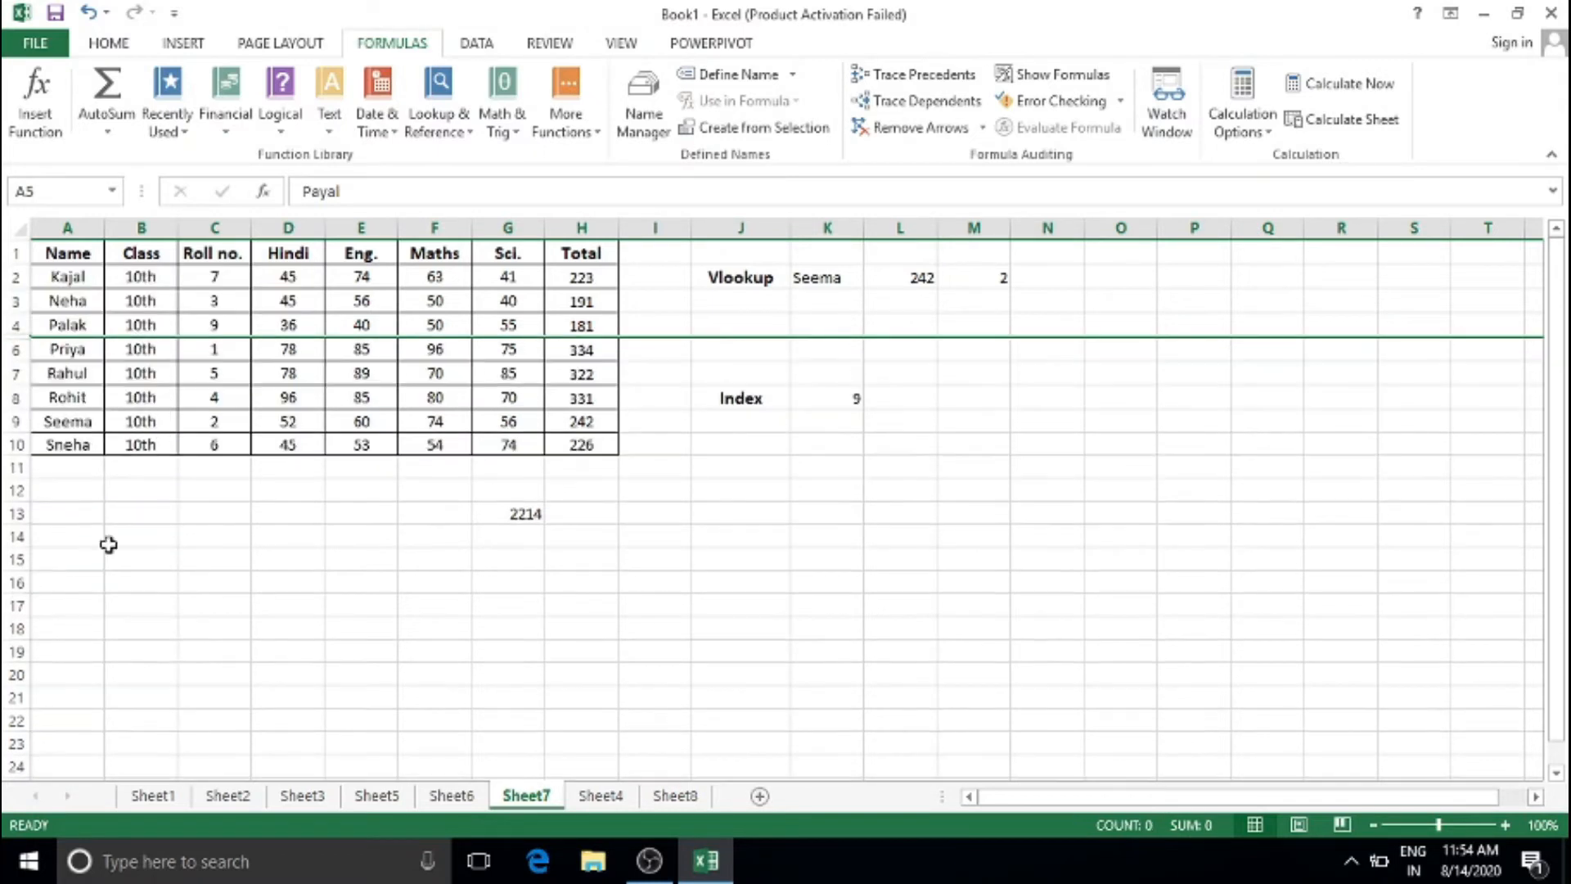
Step: Set the options argument of the AGGREGATE formula in G13 to 5 so the sum ignores hidden rows
{"action": "double_click", "coordinate": [517, 513]}
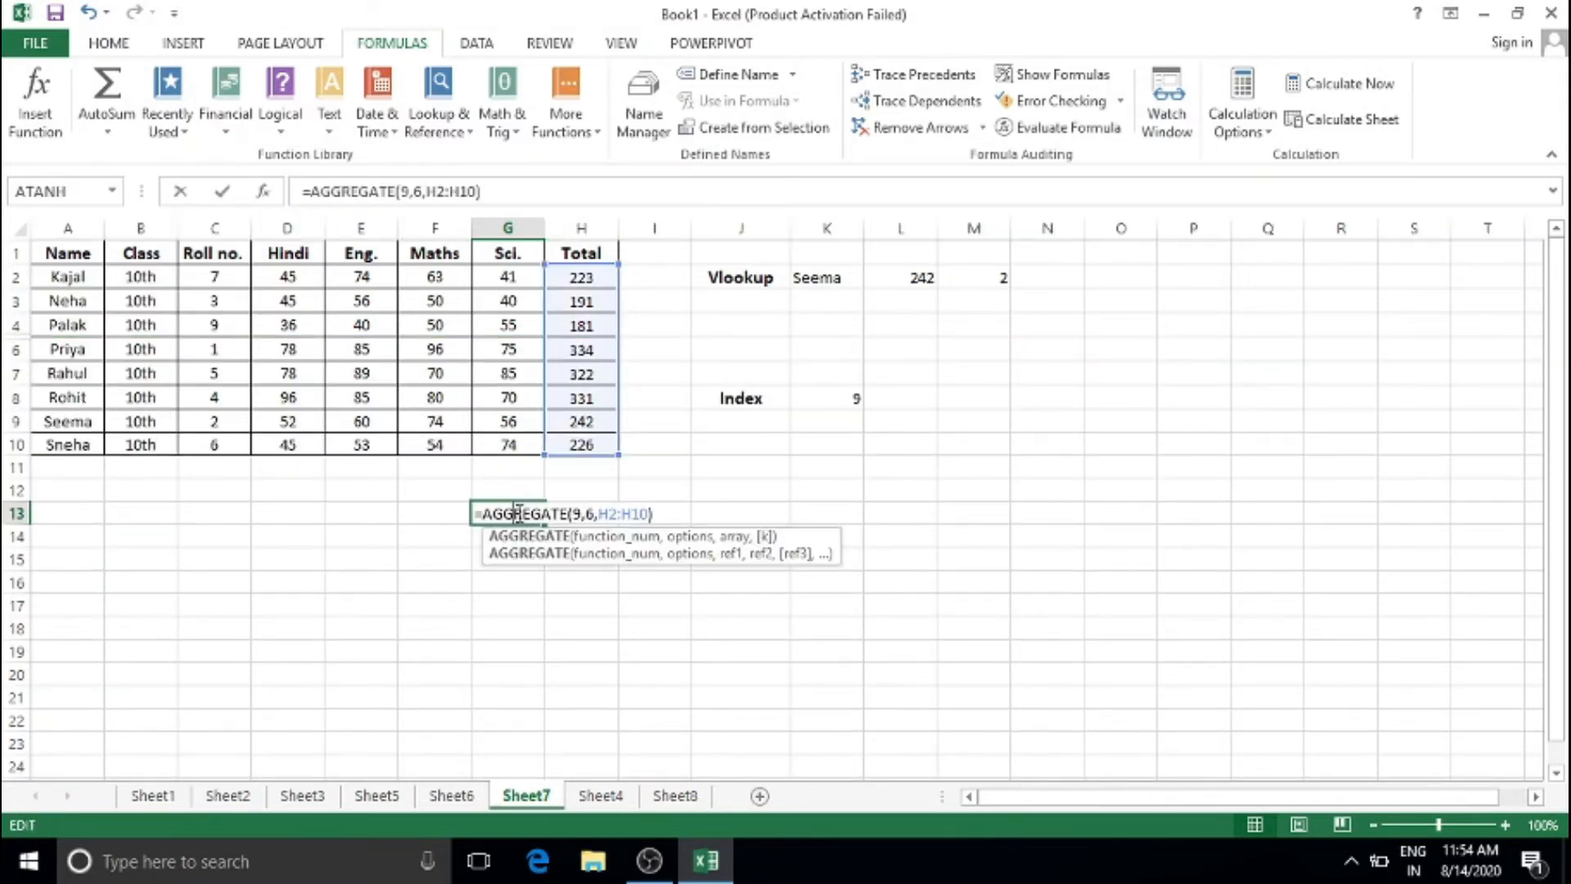
{"action": "left_click", "coordinate": [592, 513]}
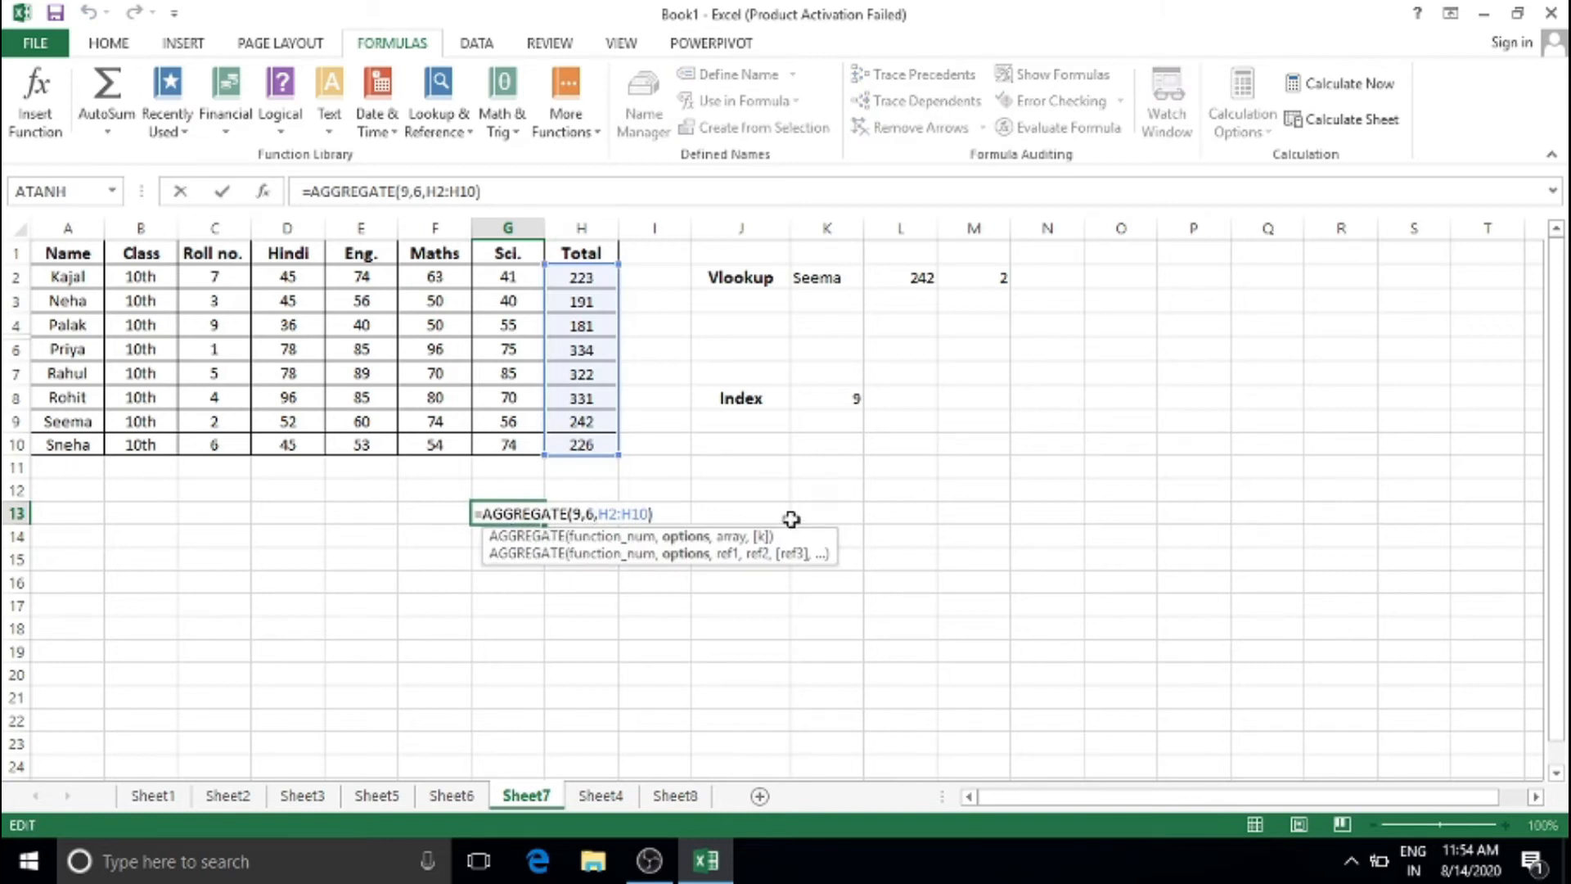
{"action": "key", "text": "BackSpace"}
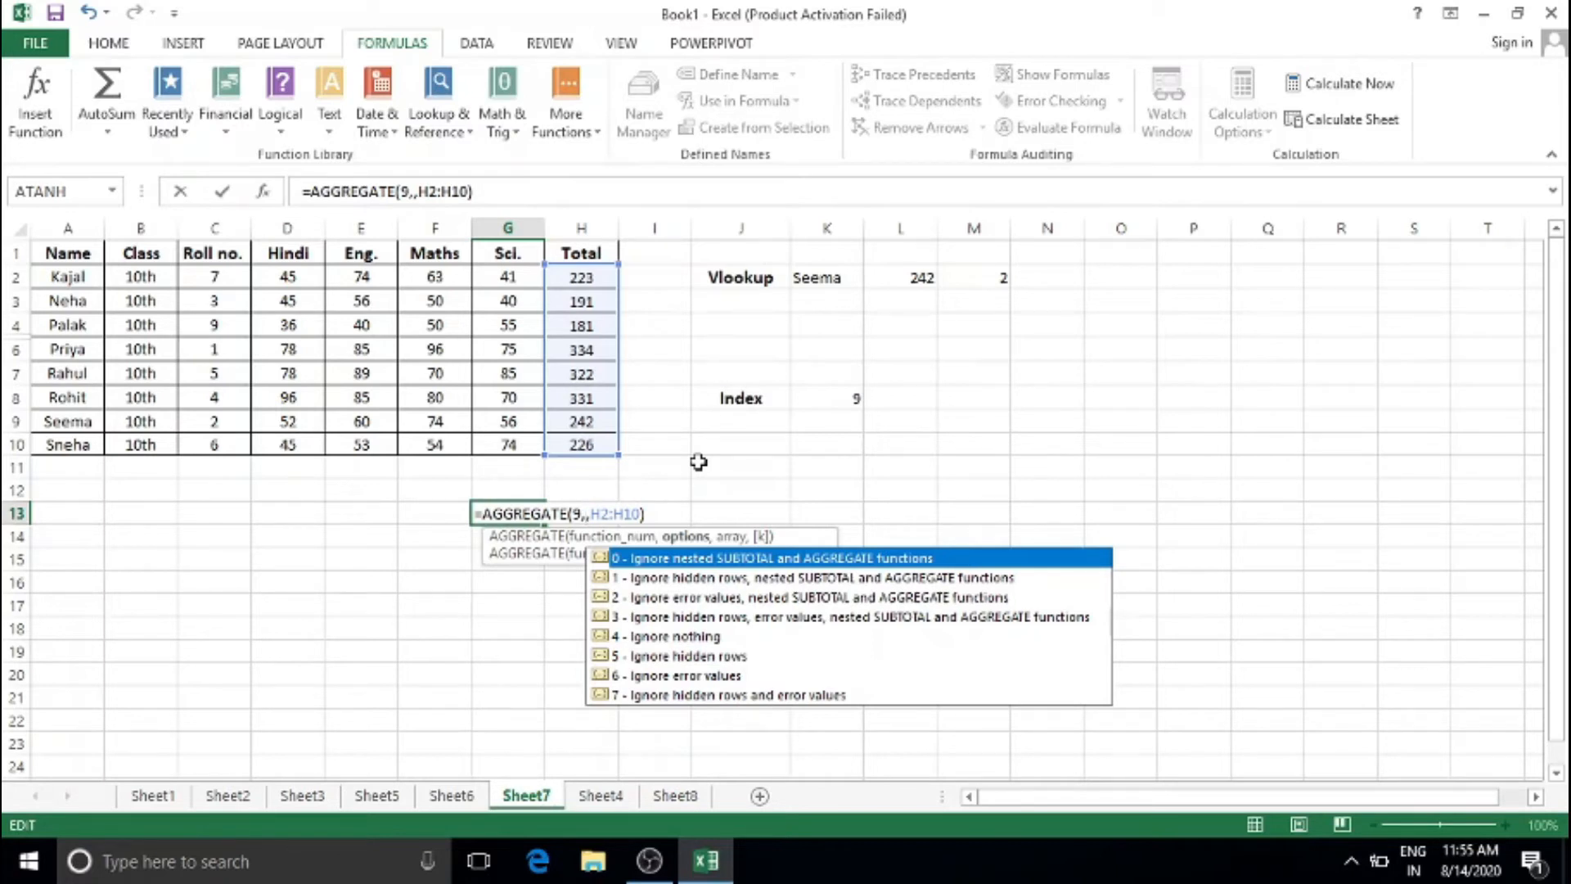
{"action": "type", "text": "5"}
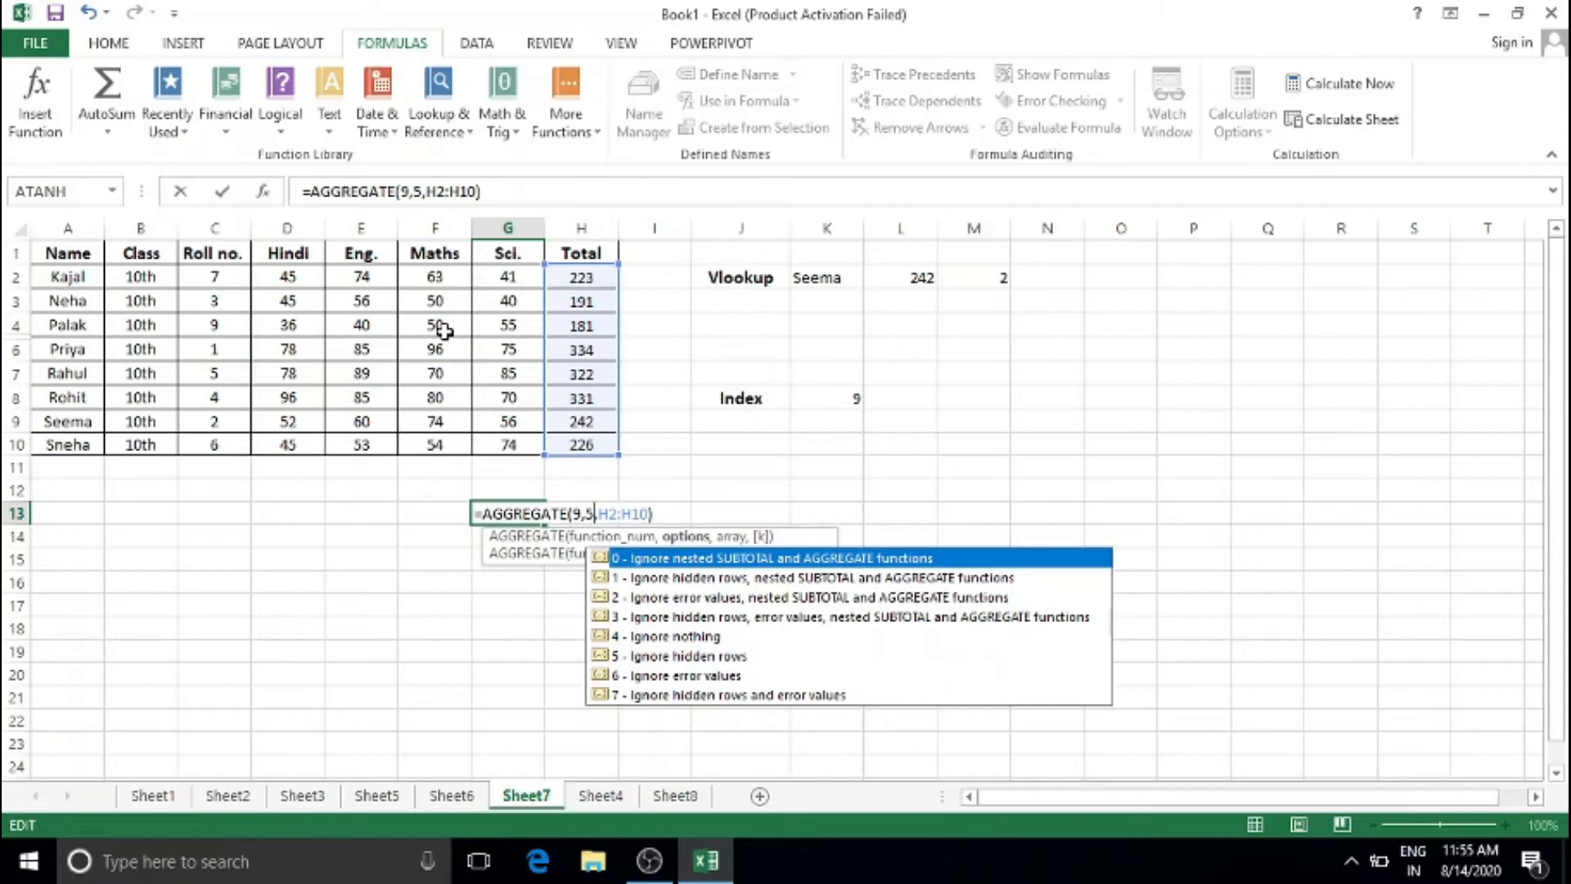
{"action": "key", "text": "Return"}
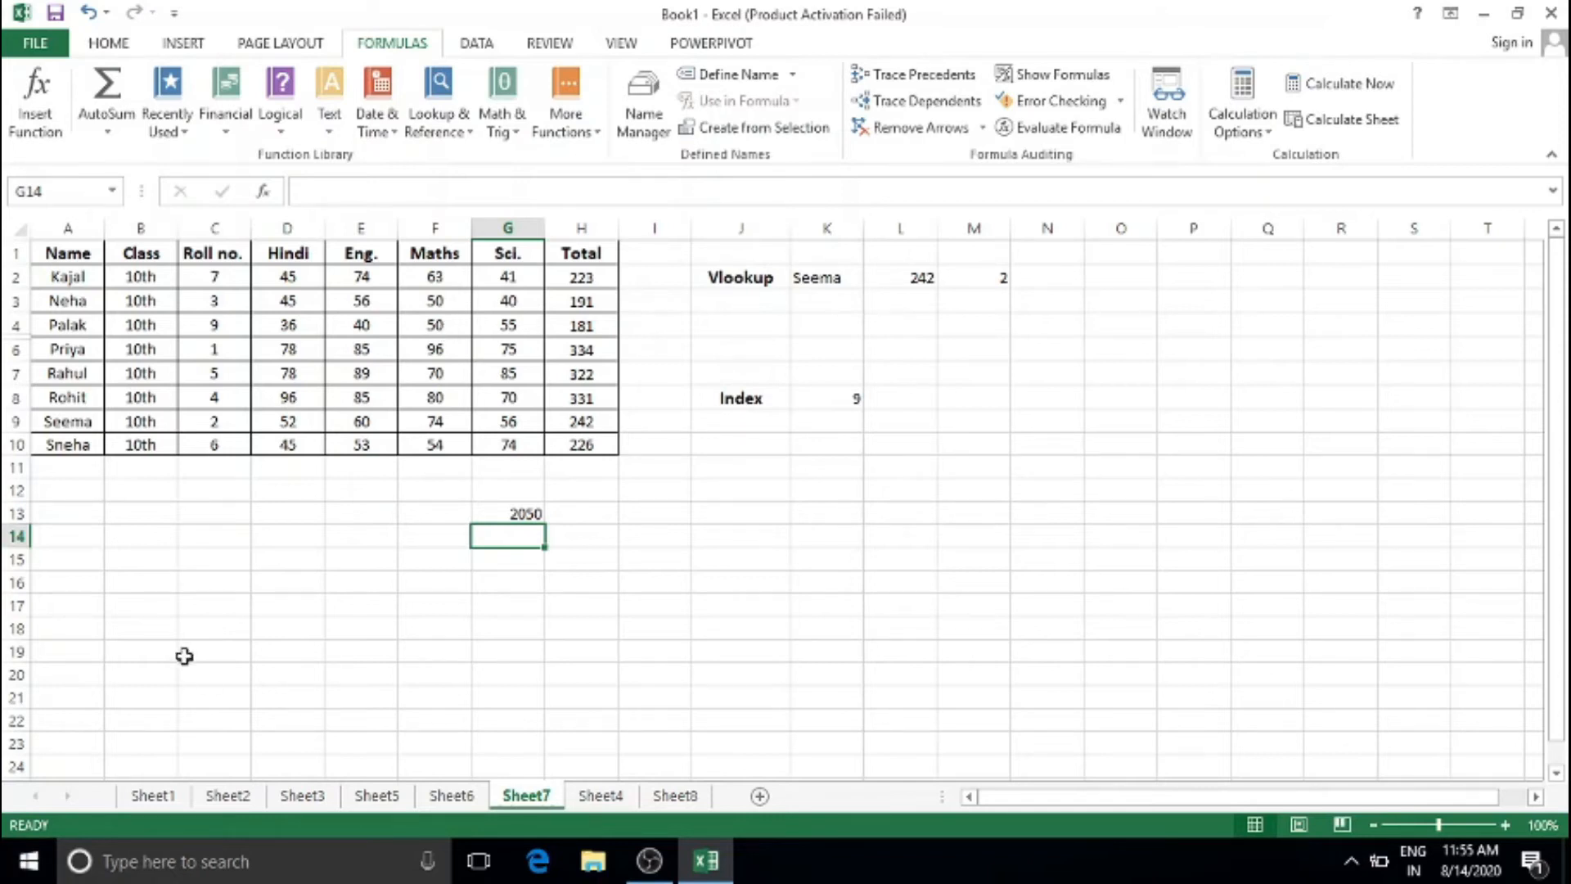
Step: Set the function number of the AGGREGATE formula in G13 to 1 so it calculates the average
{"action": "left_click", "coordinate": [517, 509]}
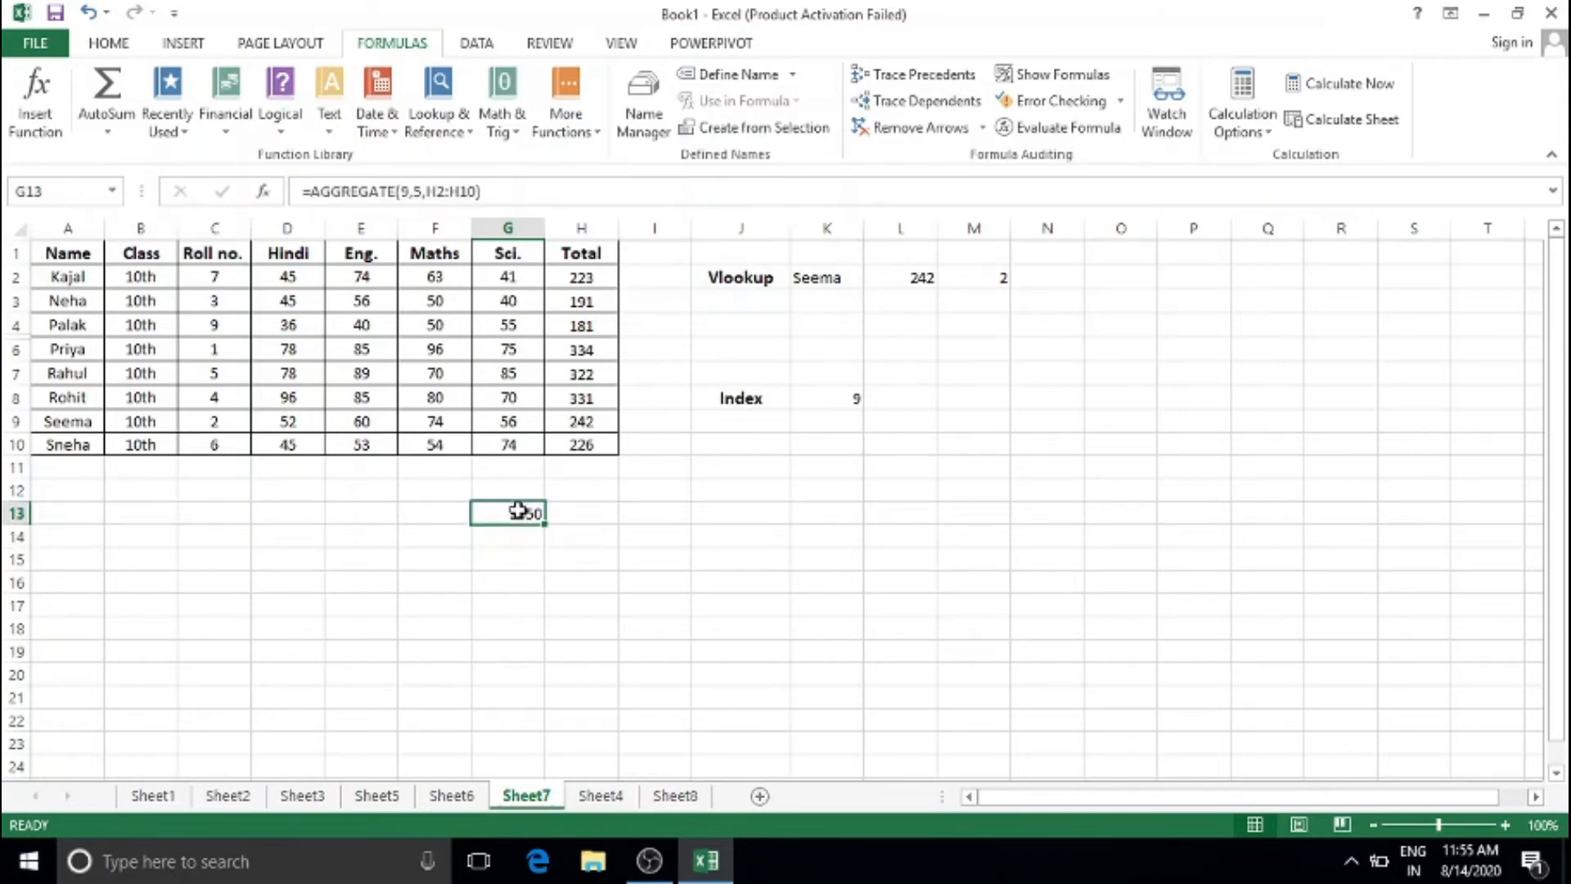
{"action": "double_click", "coordinate": [525, 514]}
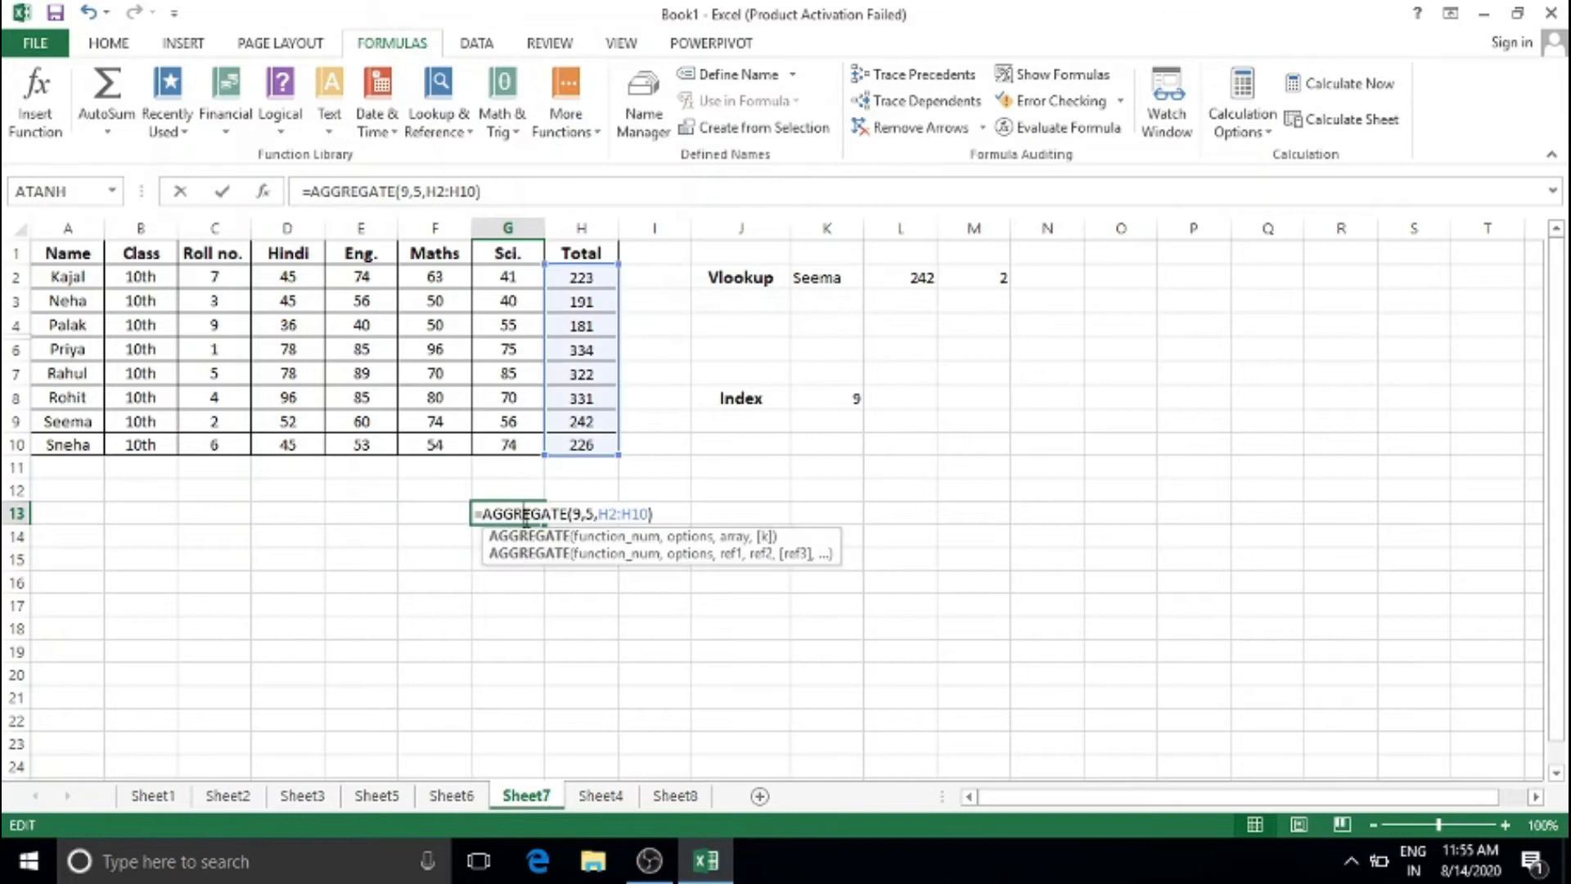
{"action": "left_click", "coordinate": [578, 513]}
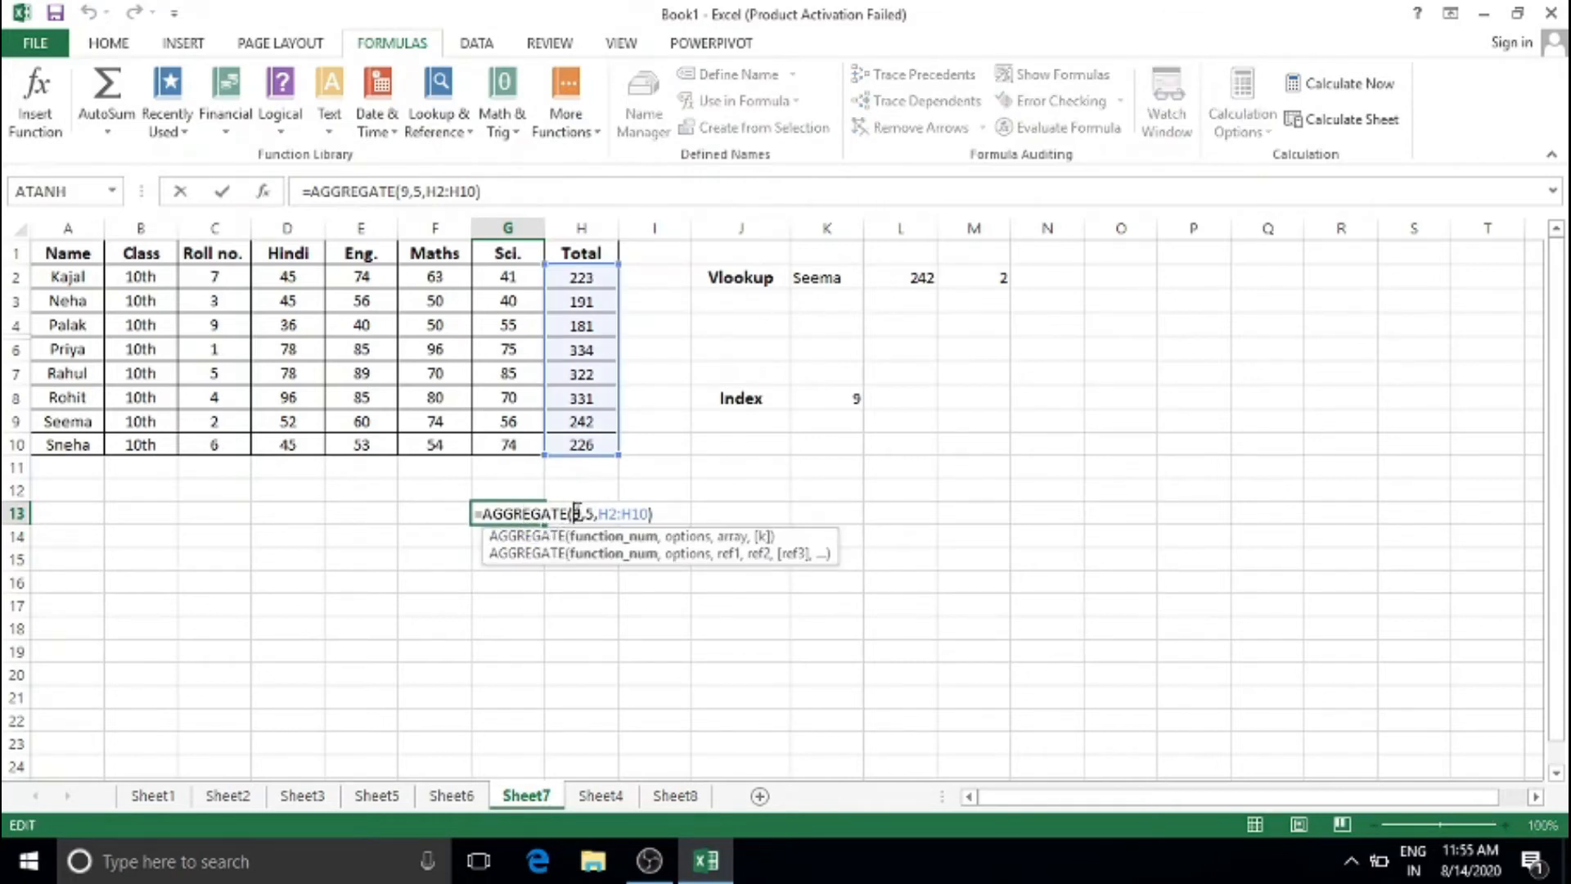
{"action": "key", "text": "BackSpace"}
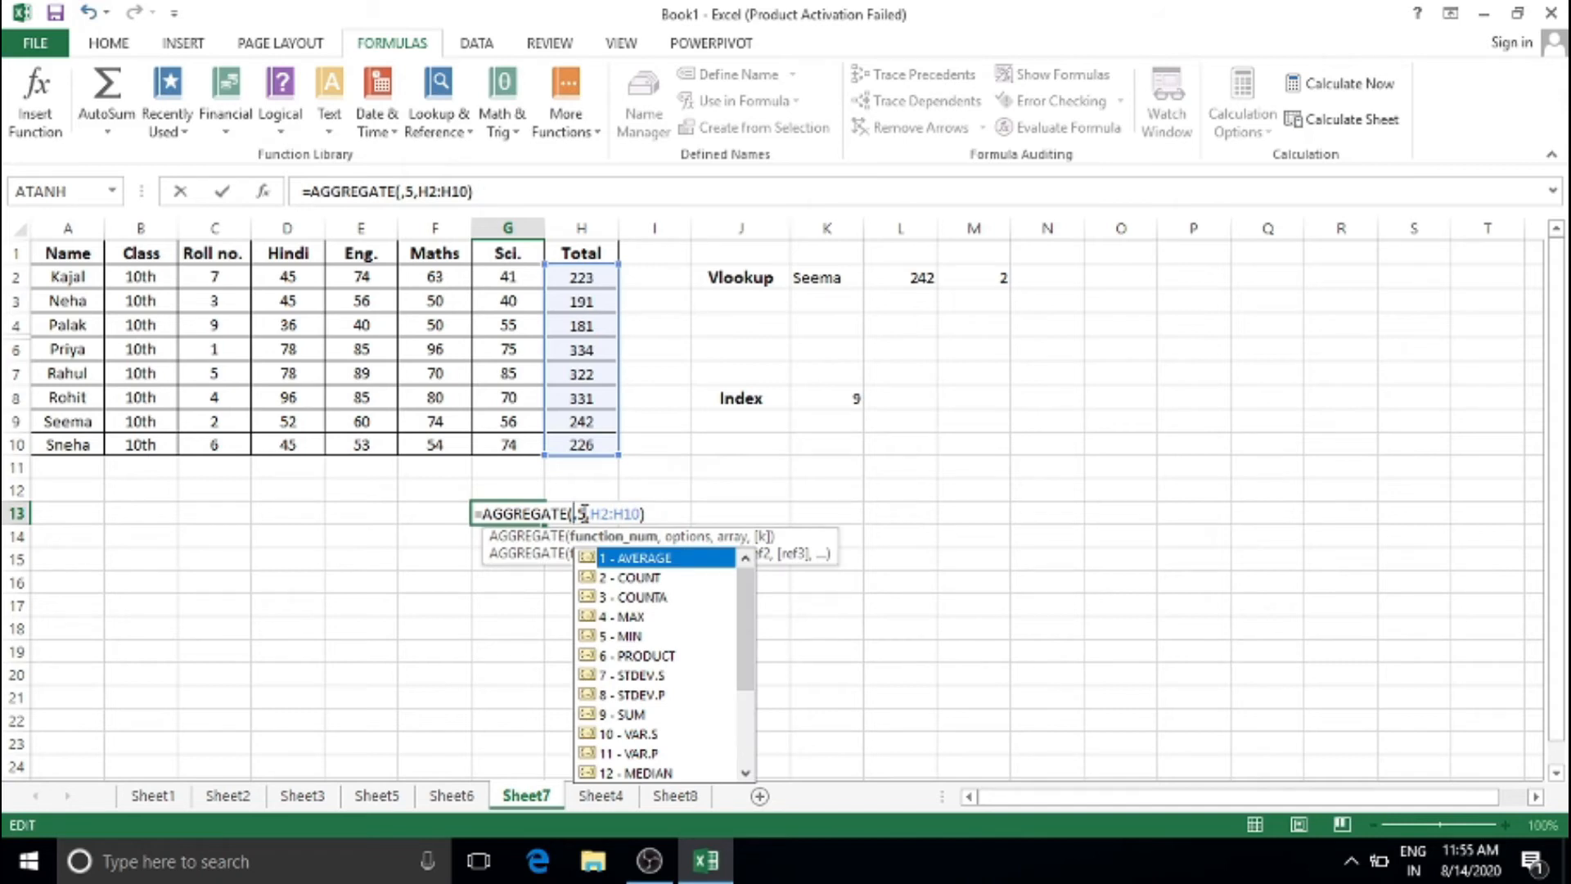
{"action": "type", "text": "1"}
{"action": "key", "text": "Return"}
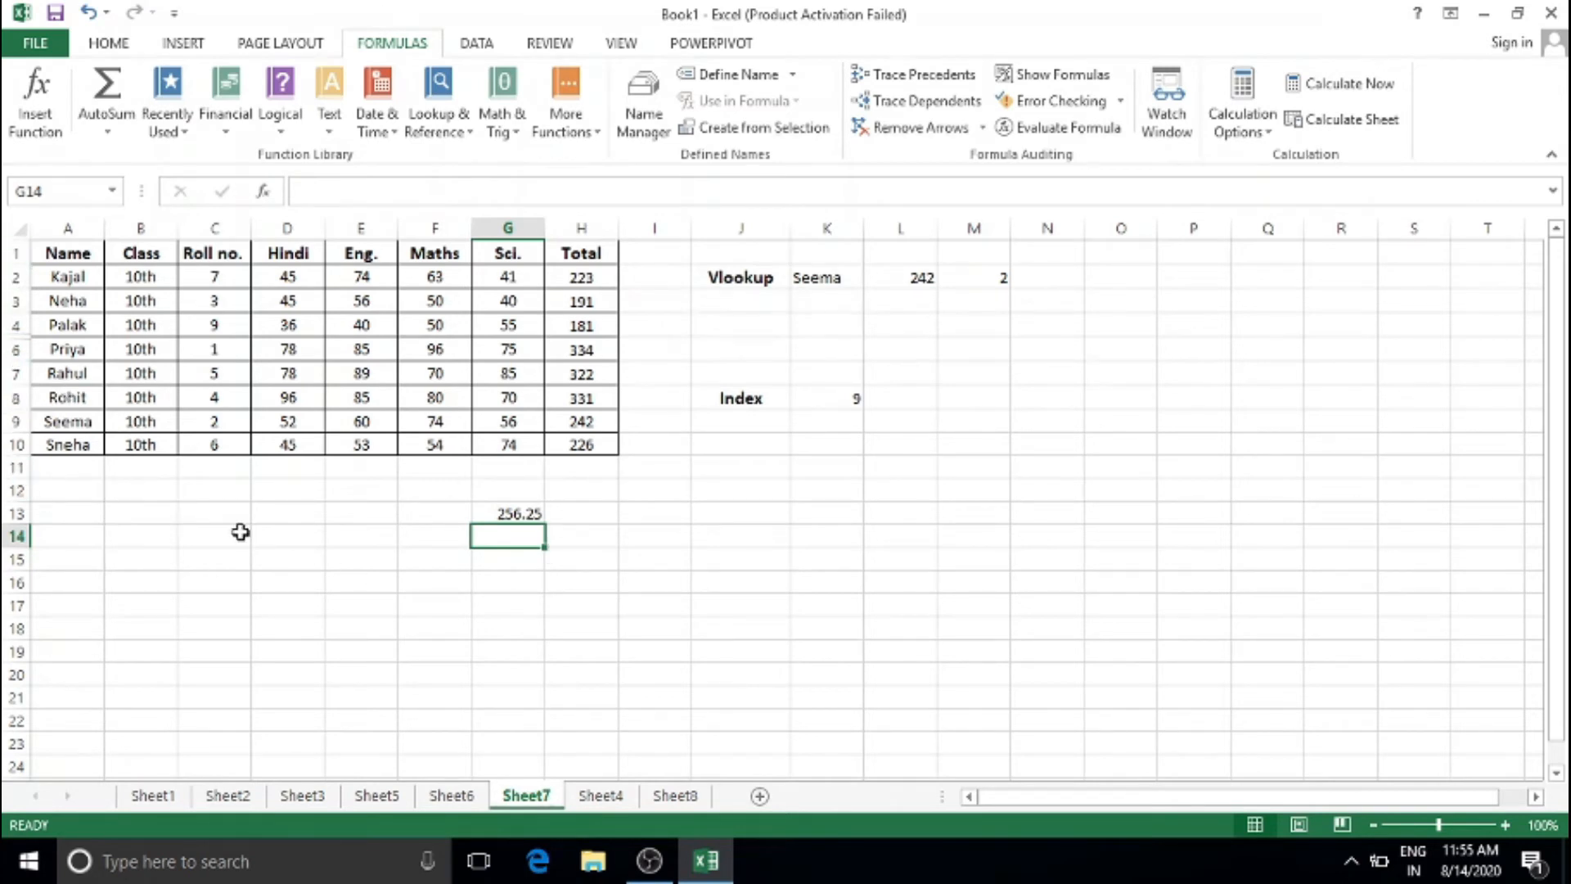
Step: Undo the changes to the AGGREGATE formula in G13 and the hiding of row 5
{"action": "key", "text": "ctrl+z"}
{"action": "key", "text": "ctrl+z"}
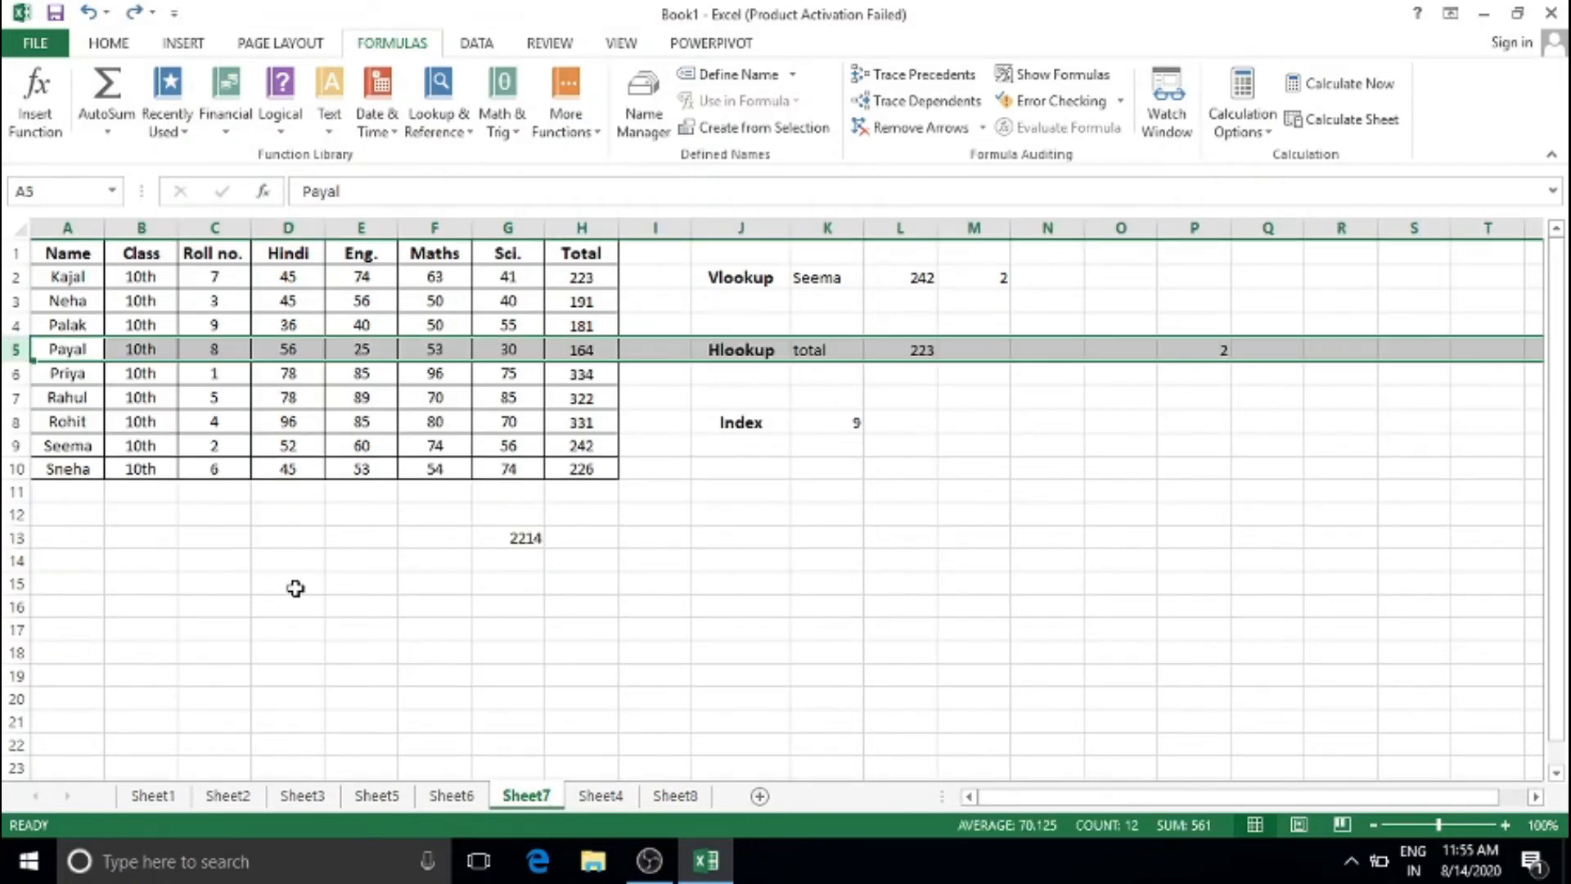
{"action": "left_click", "coordinate": [293, 584]}
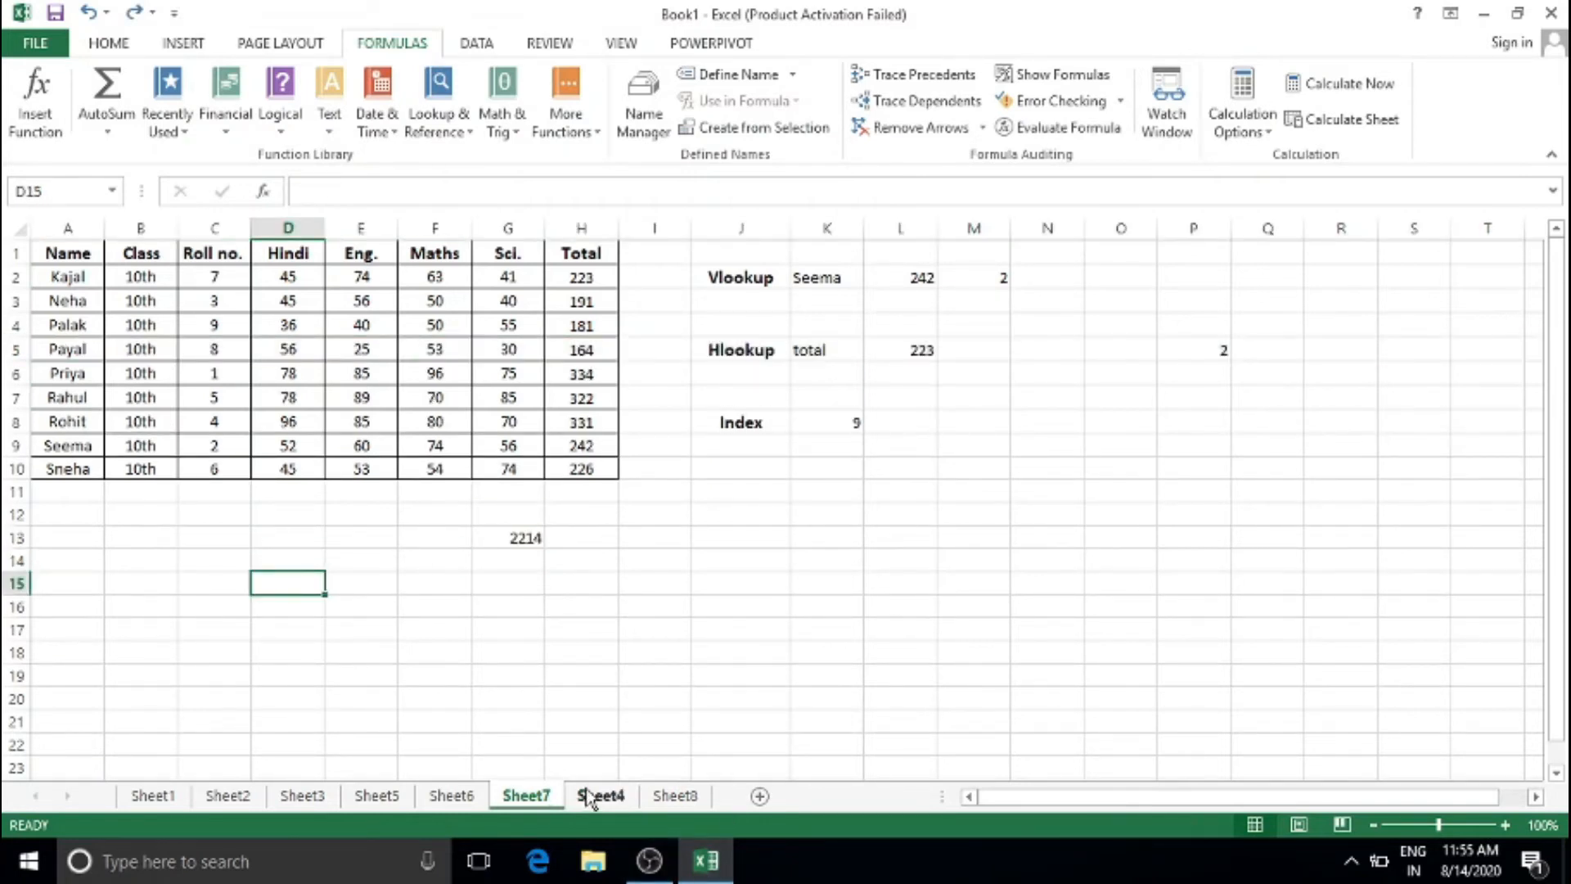
Step: Return to Sheet4 and select cell B4 beside the Arabic label
{"action": "left_click", "coordinate": [597, 798]}
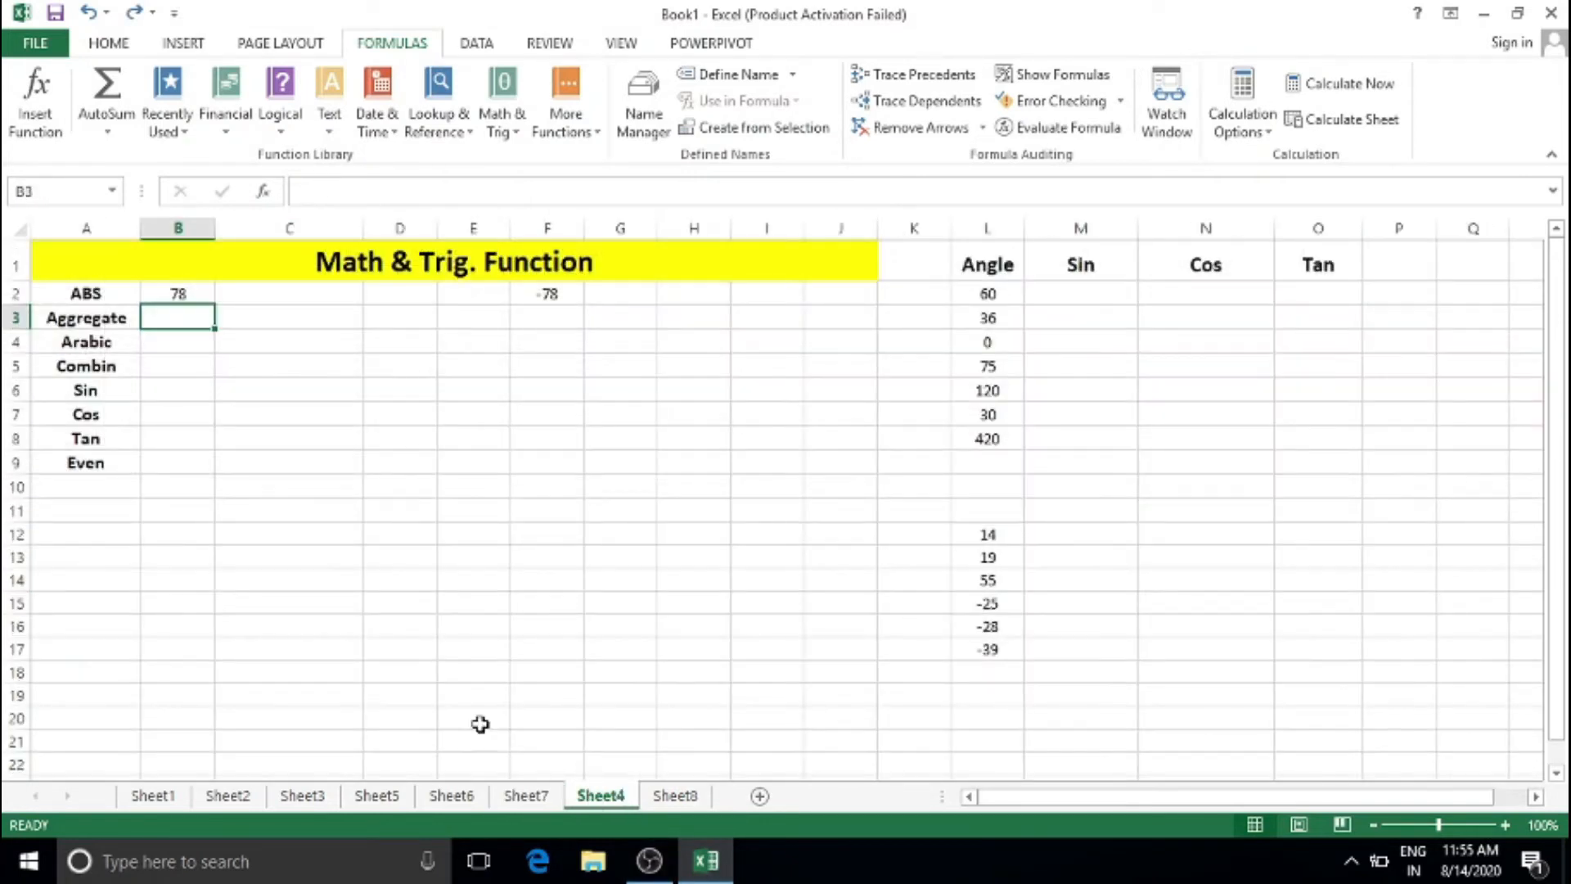
{"action": "left_click", "coordinate": [125, 343]}
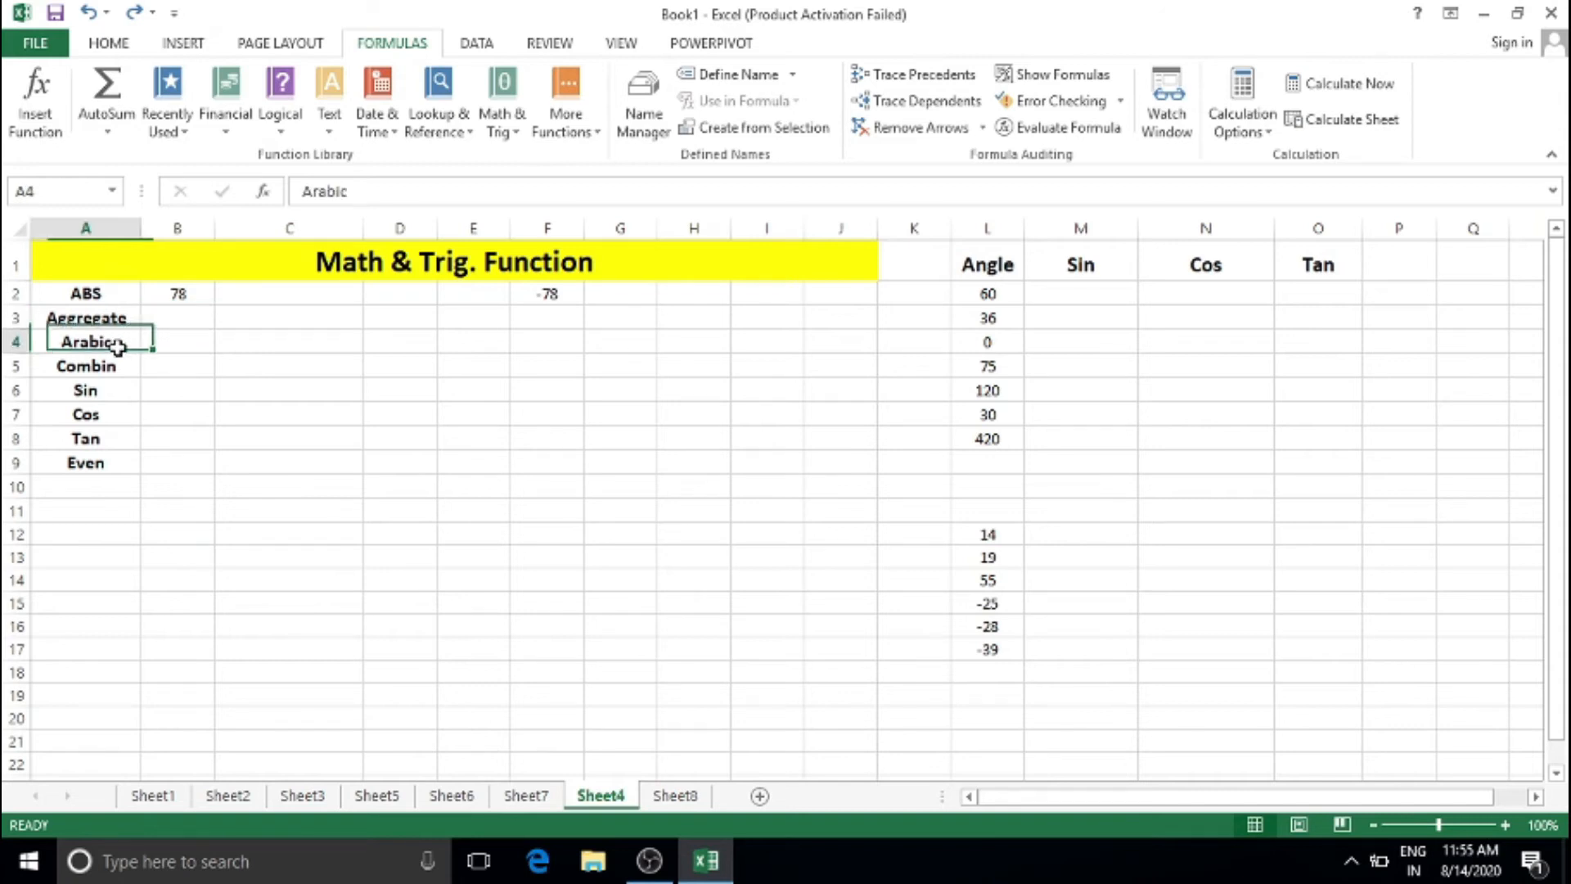
{"action": "left_click", "coordinate": [199, 347]}
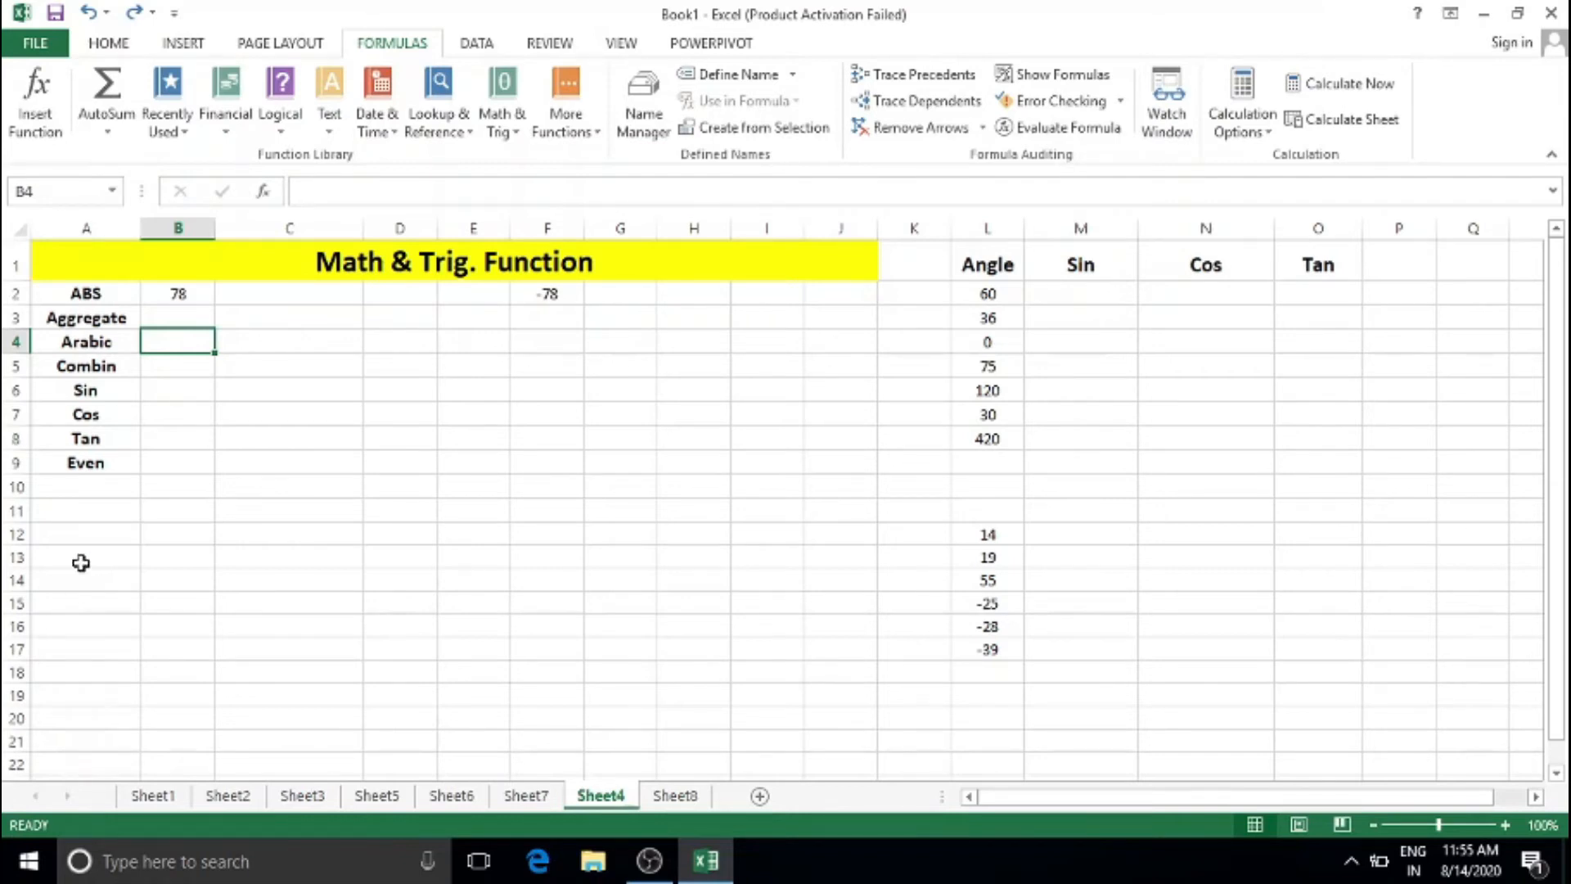
Step: Enter the Roman numerals i, ii, iii, iv and v in cells A12 to A16 as sample data for the Arabic function
{"action": "left_click", "coordinate": [94, 527]}
{"action": "type", "text": "i"}
{"action": "key", "text": "Return"}
{"action": "type", "text": "ii"}
{"action": "key", "text": "Return"}
{"action": "type", "text": "iii"}
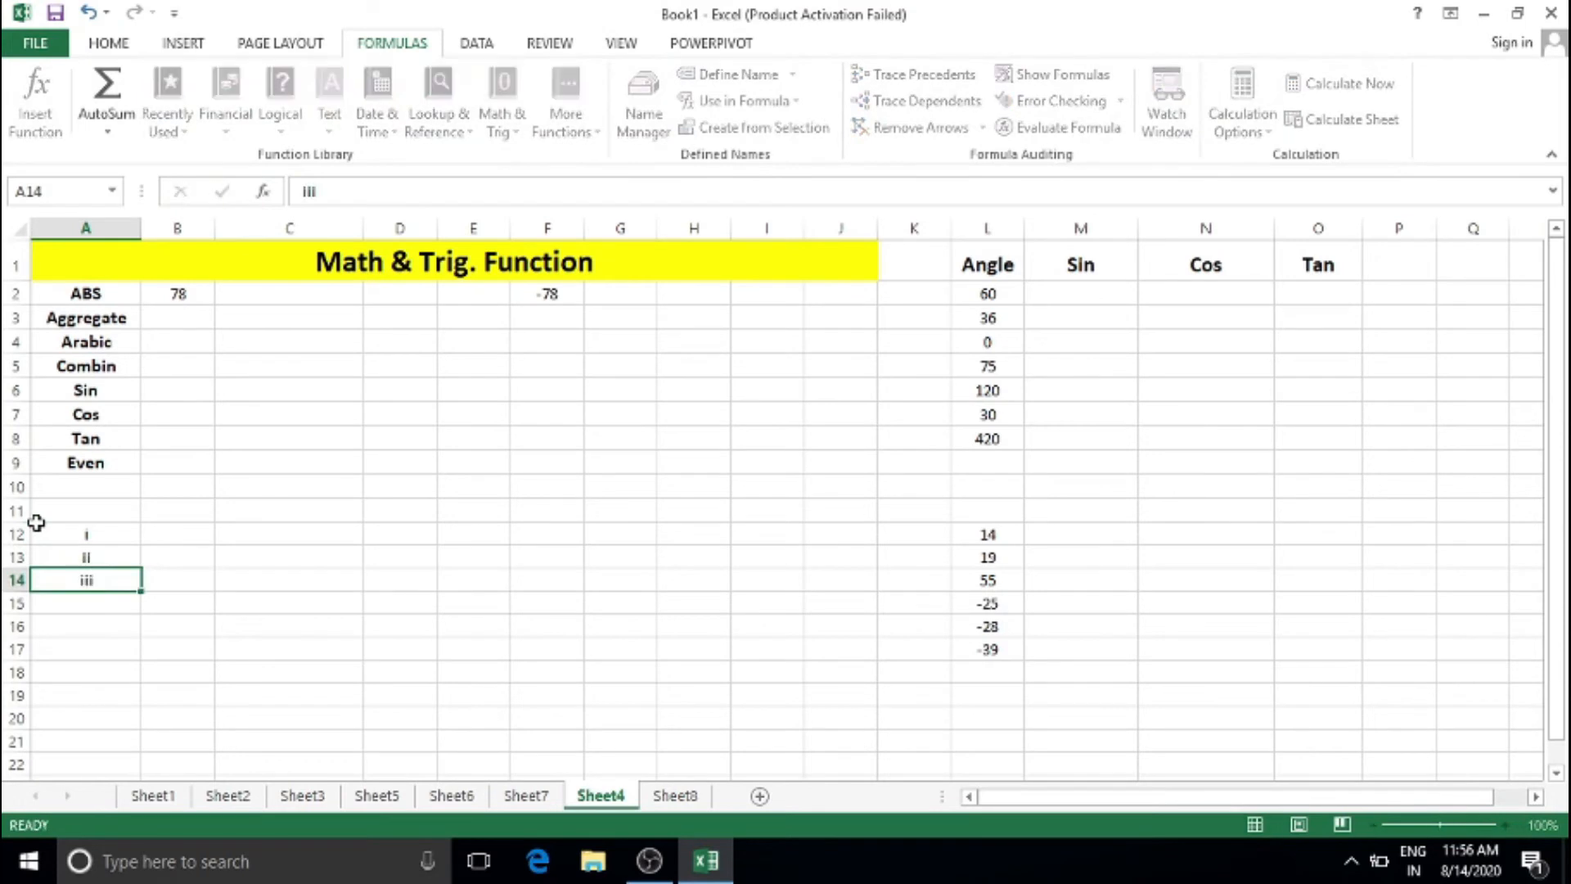
{"action": "key", "text": "Return"}
{"action": "type", "text": "iv"}
{"action": "key", "text": "Return"}
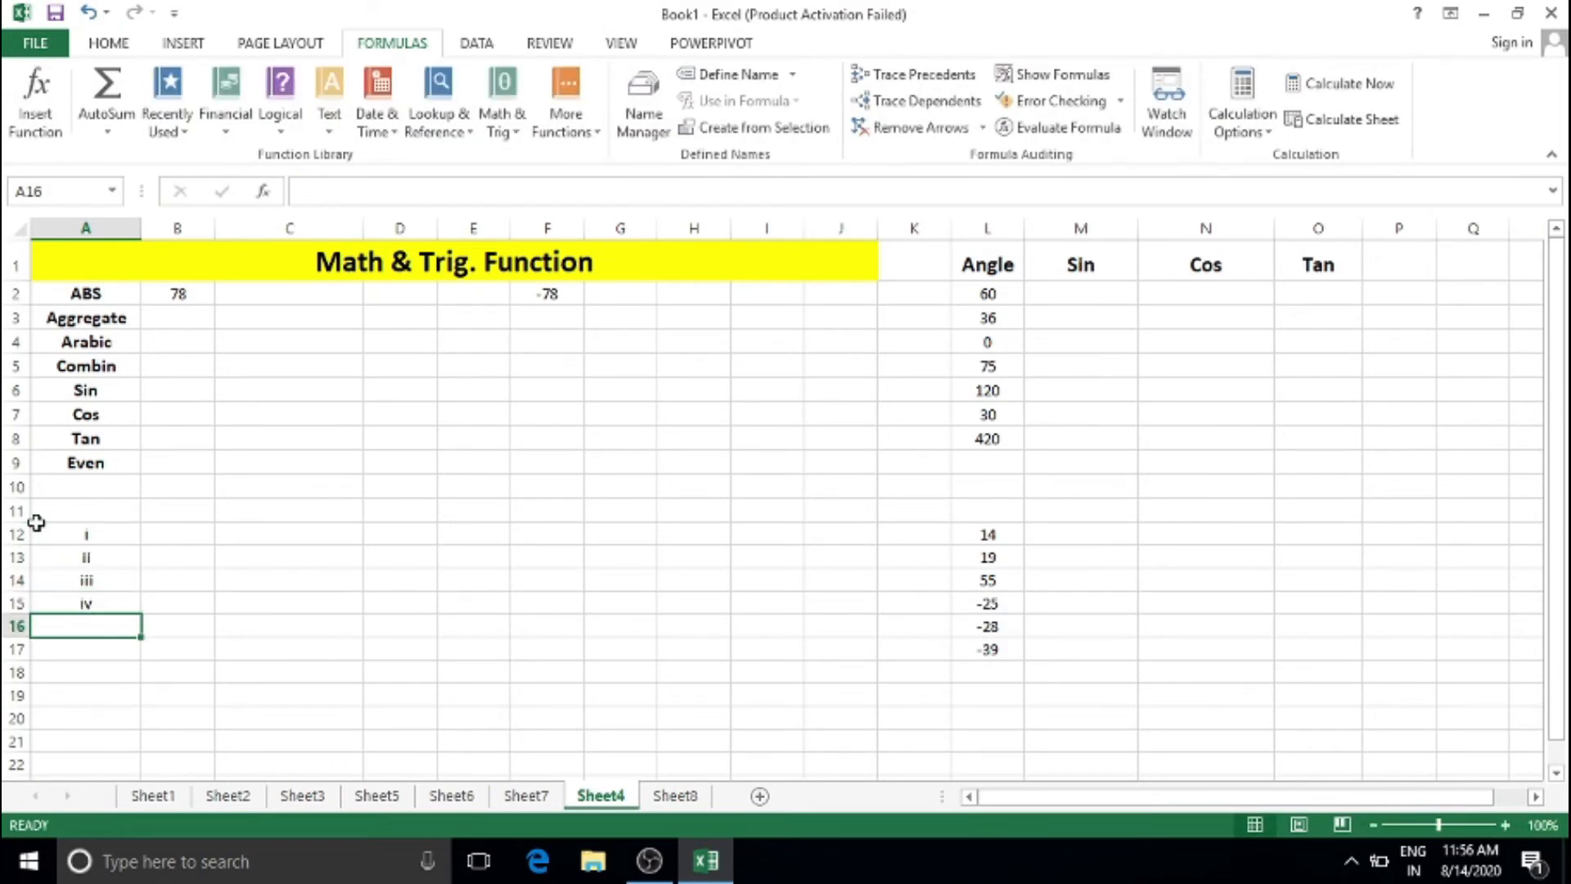
{"action": "type", "text": "v"}
{"action": "key", "text": "Return"}
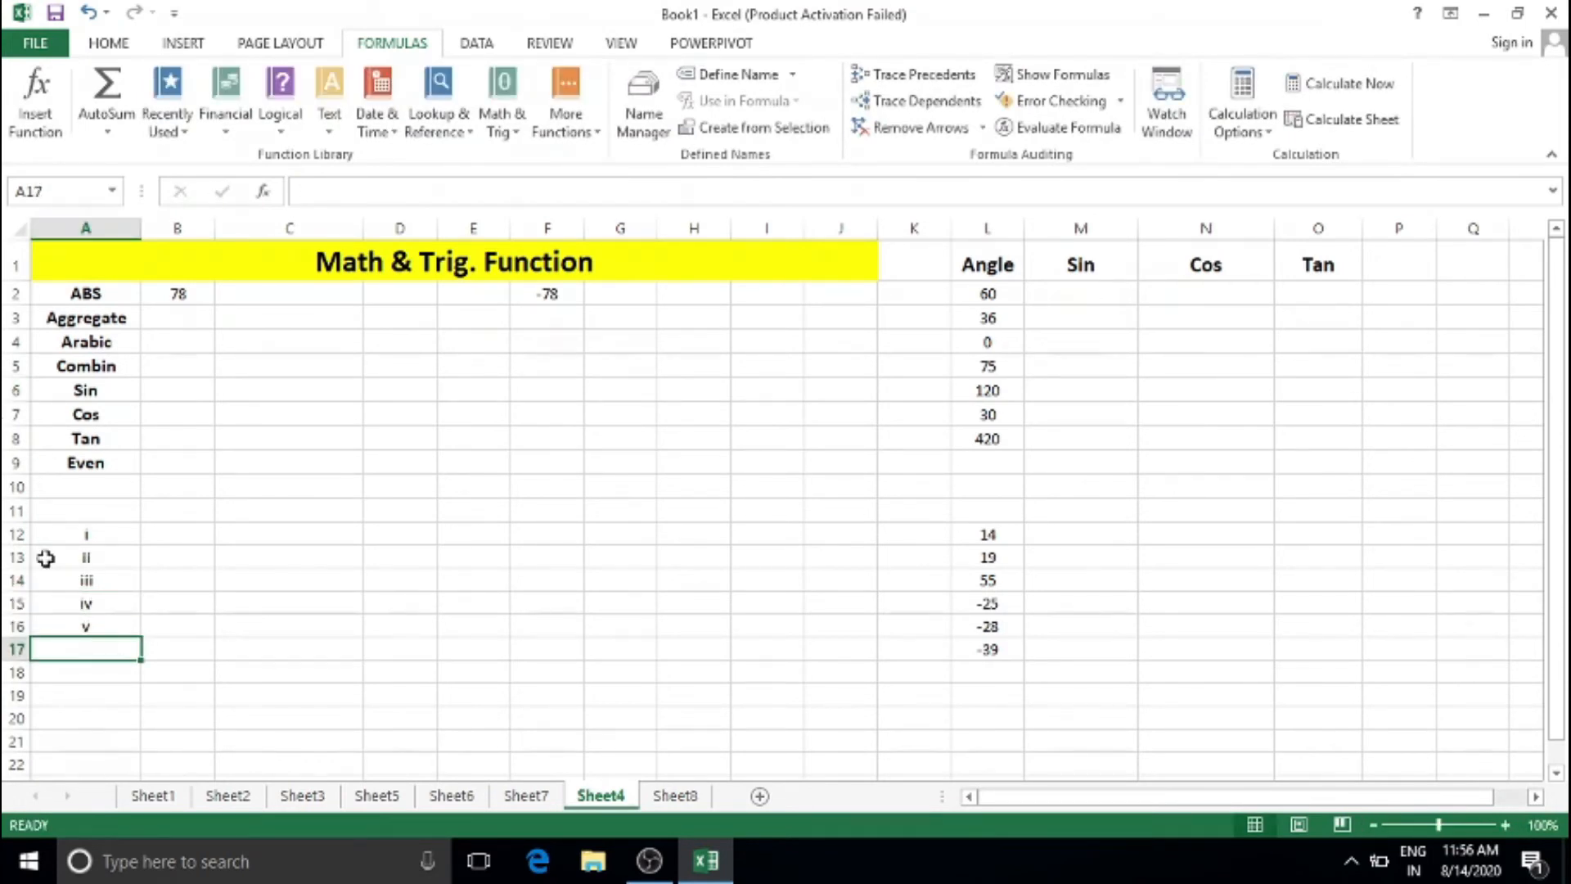
Step: Enter the formula =ARABIC(A12) in cell B12 to convert the Roman numeral i to an Arabic number
{"action": "left_click", "coordinate": [175, 534]}
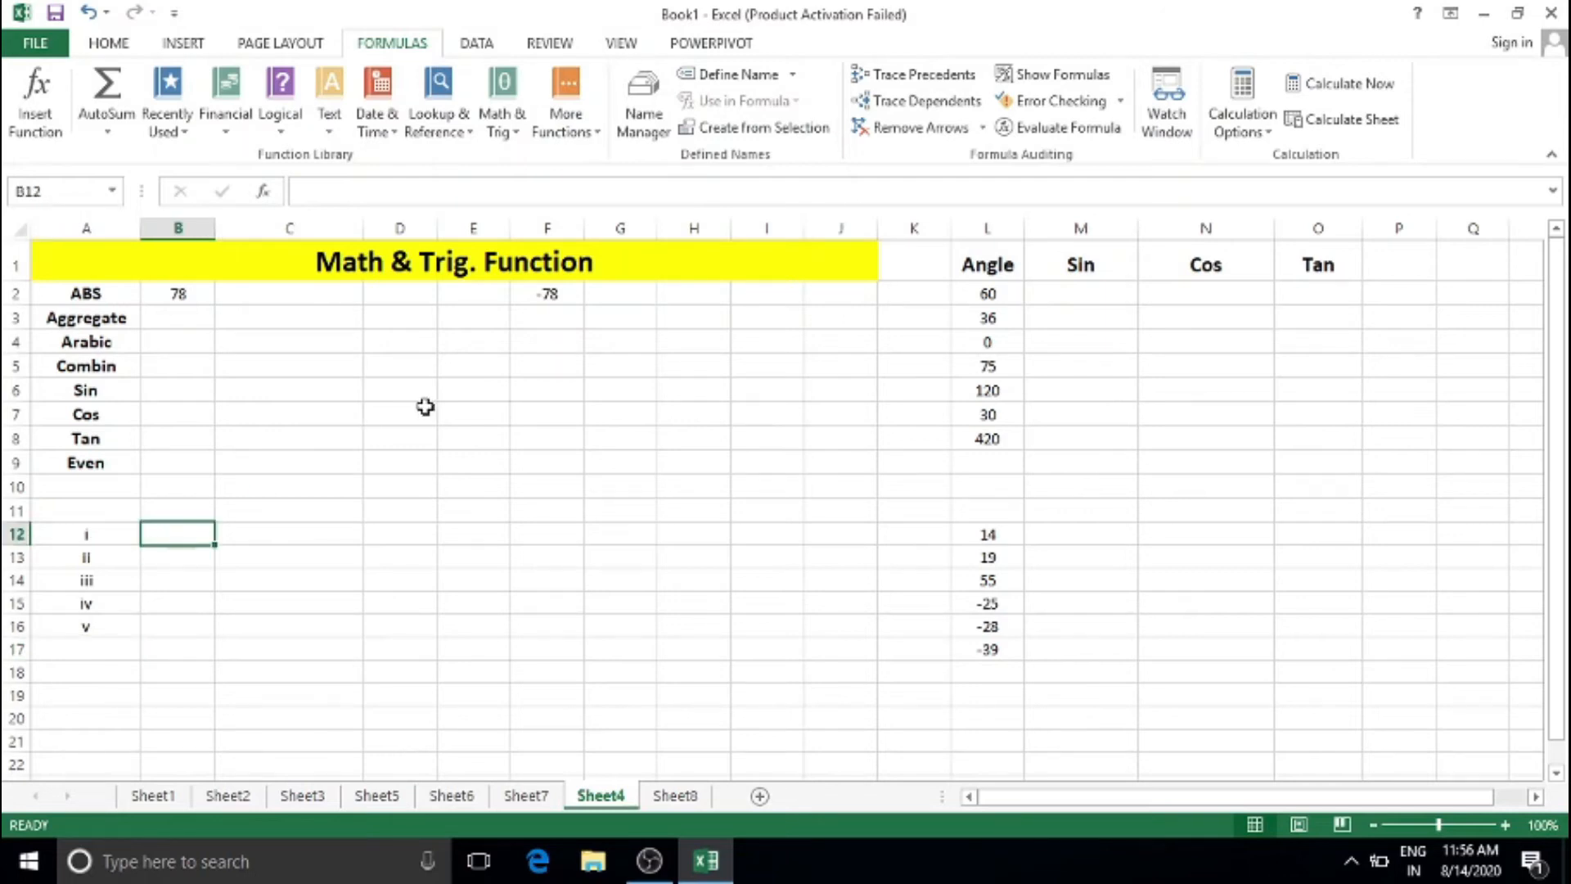
{"action": "type", "text": "="}
{"action": "type", "text": "ra"}
{"action": "key", "text": "BackSpace"}
{"action": "key", "text": "BackSpace"}
{"action": "type", "text": "ara"}
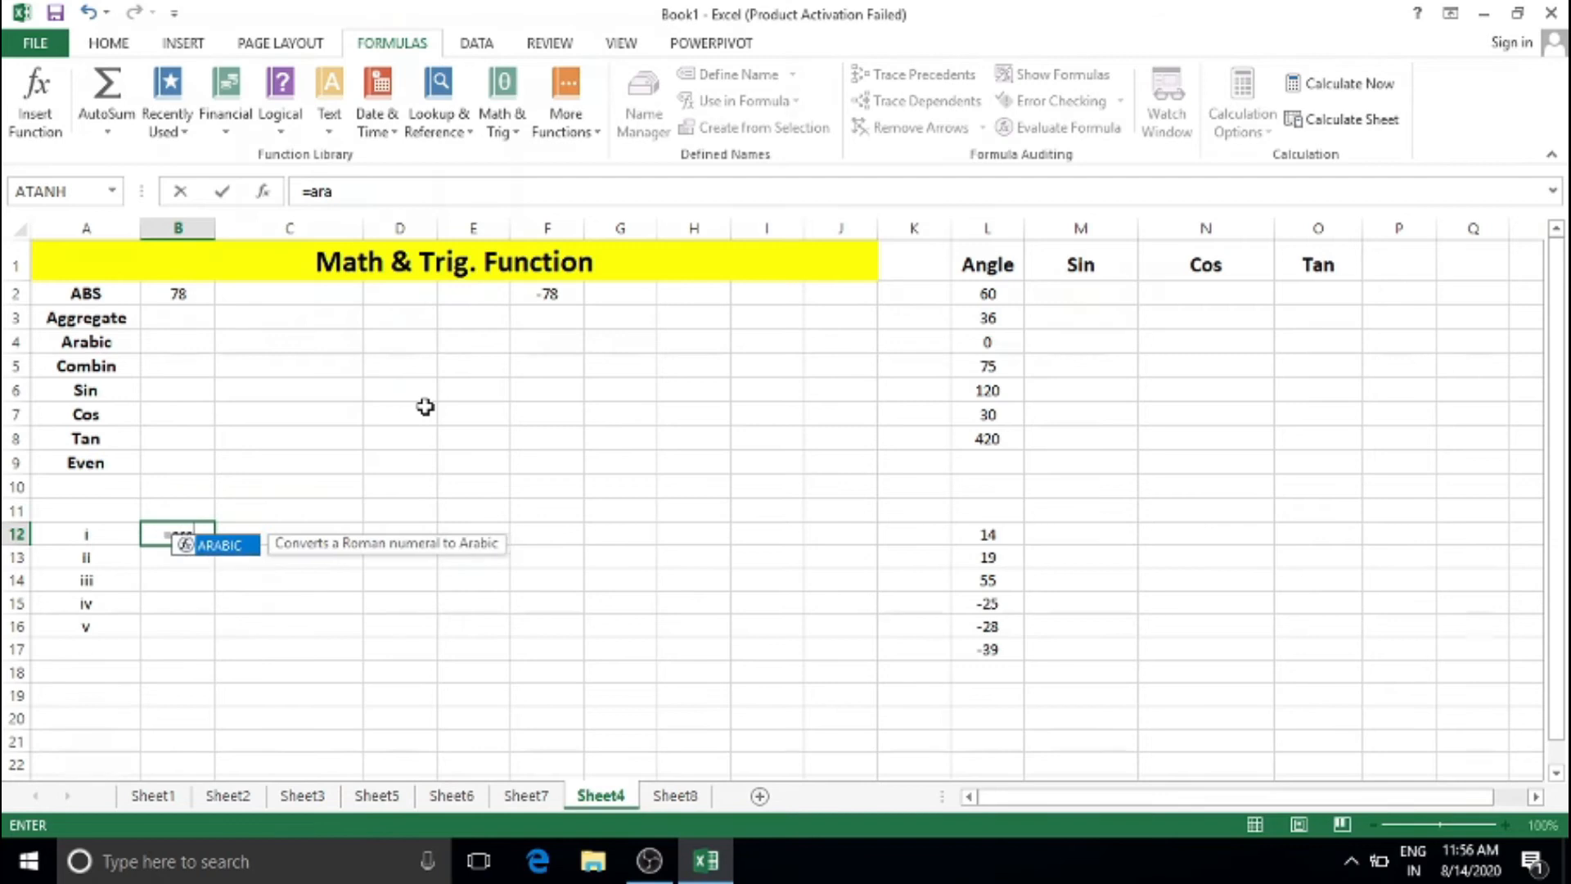
{"action": "type", "text": "bic("}
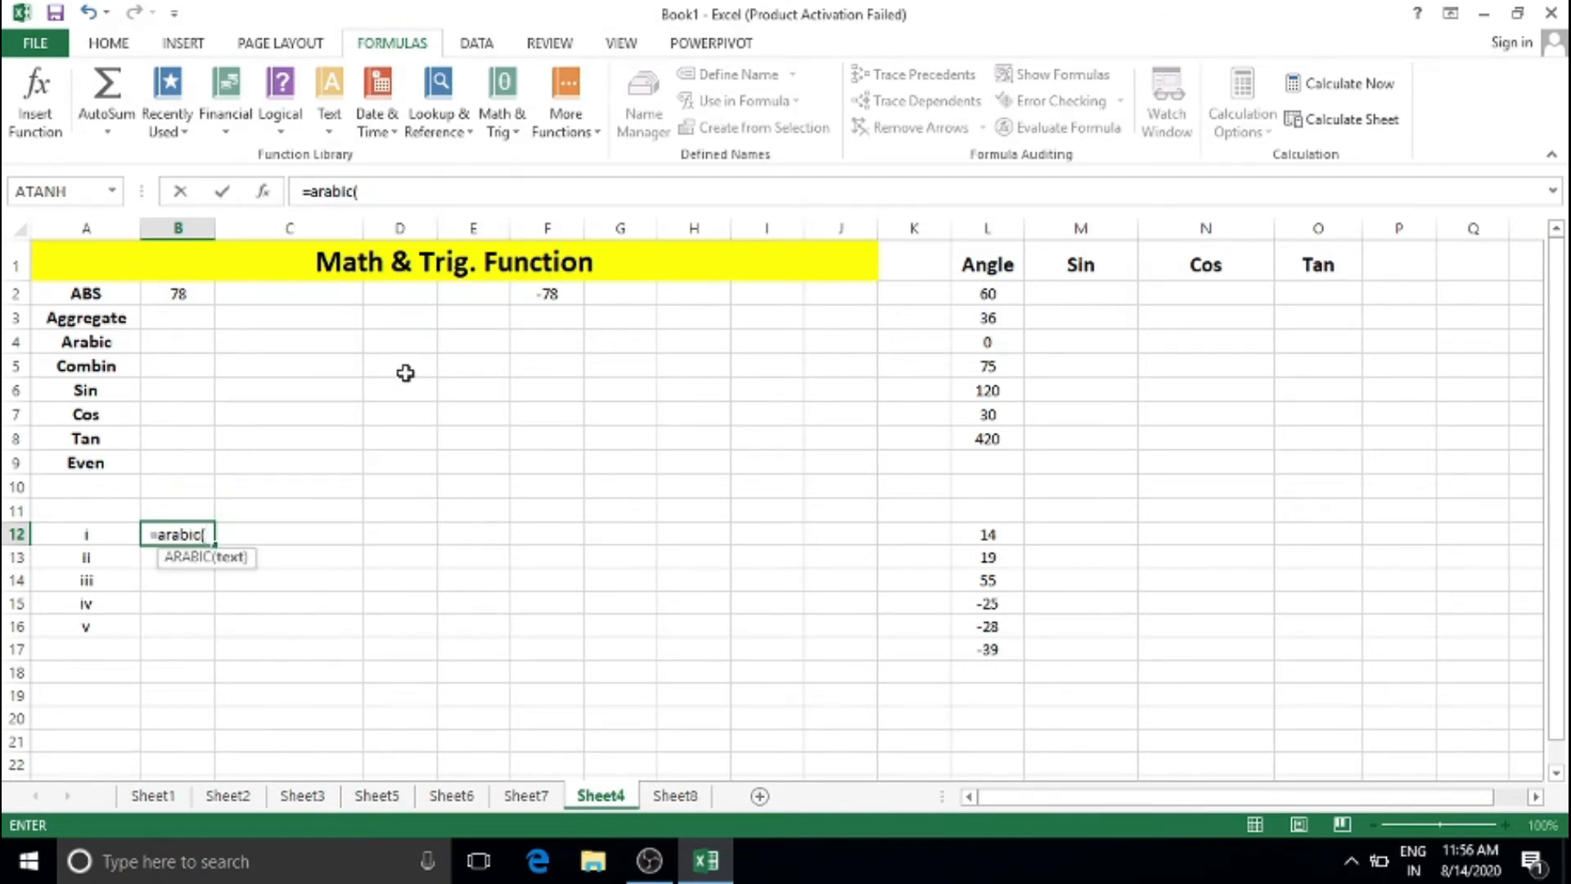
{"action": "left_click", "coordinate": [98, 536]}
{"action": "type", "text": ")"}
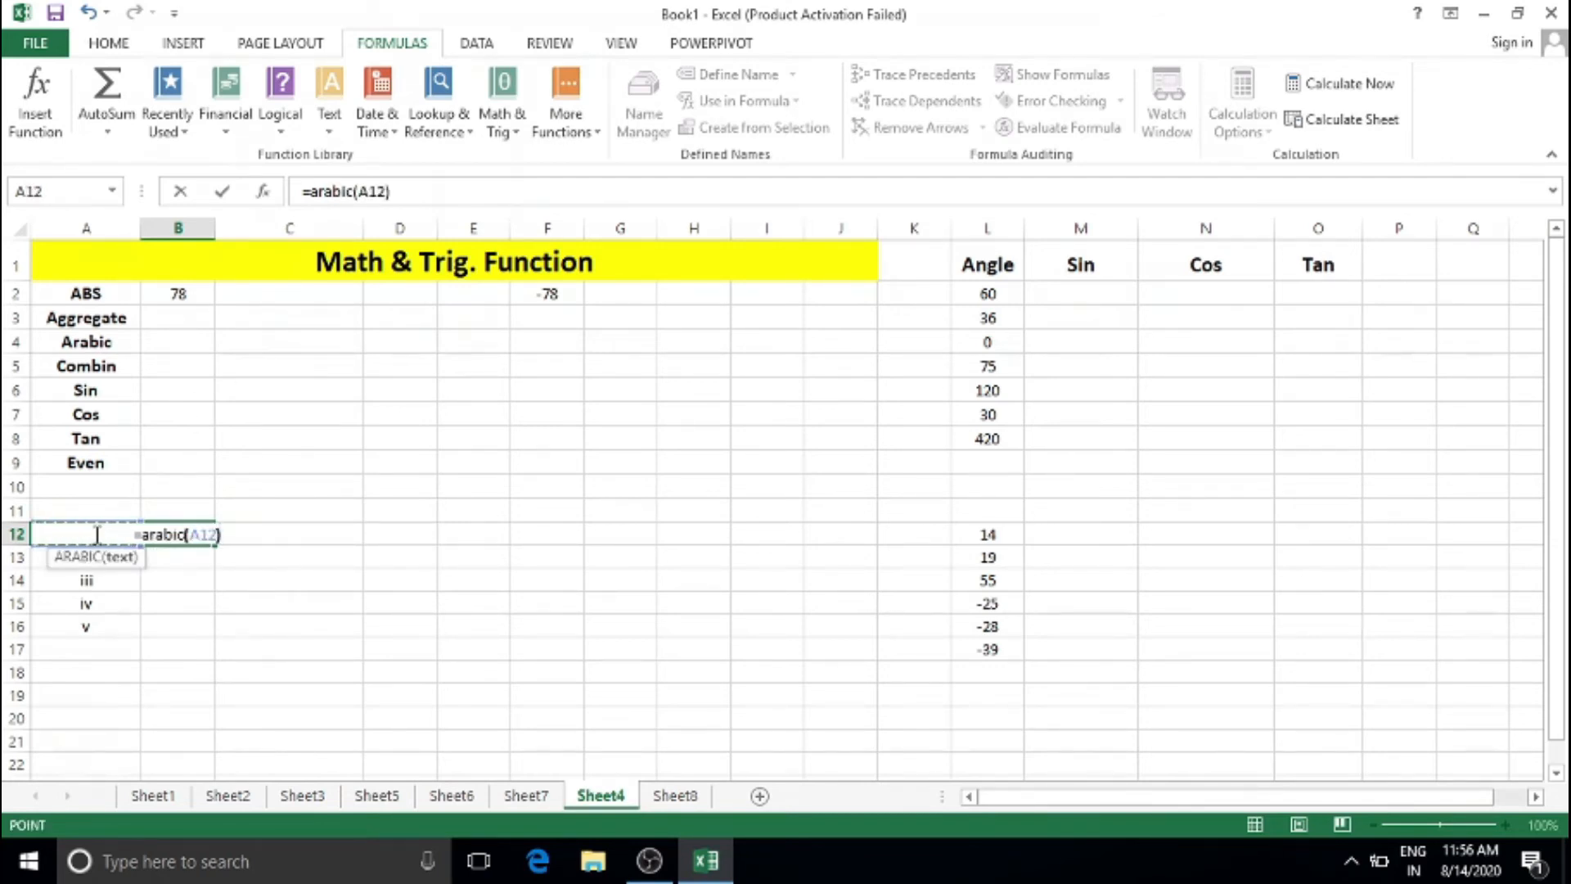
{"action": "key", "text": "Return"}
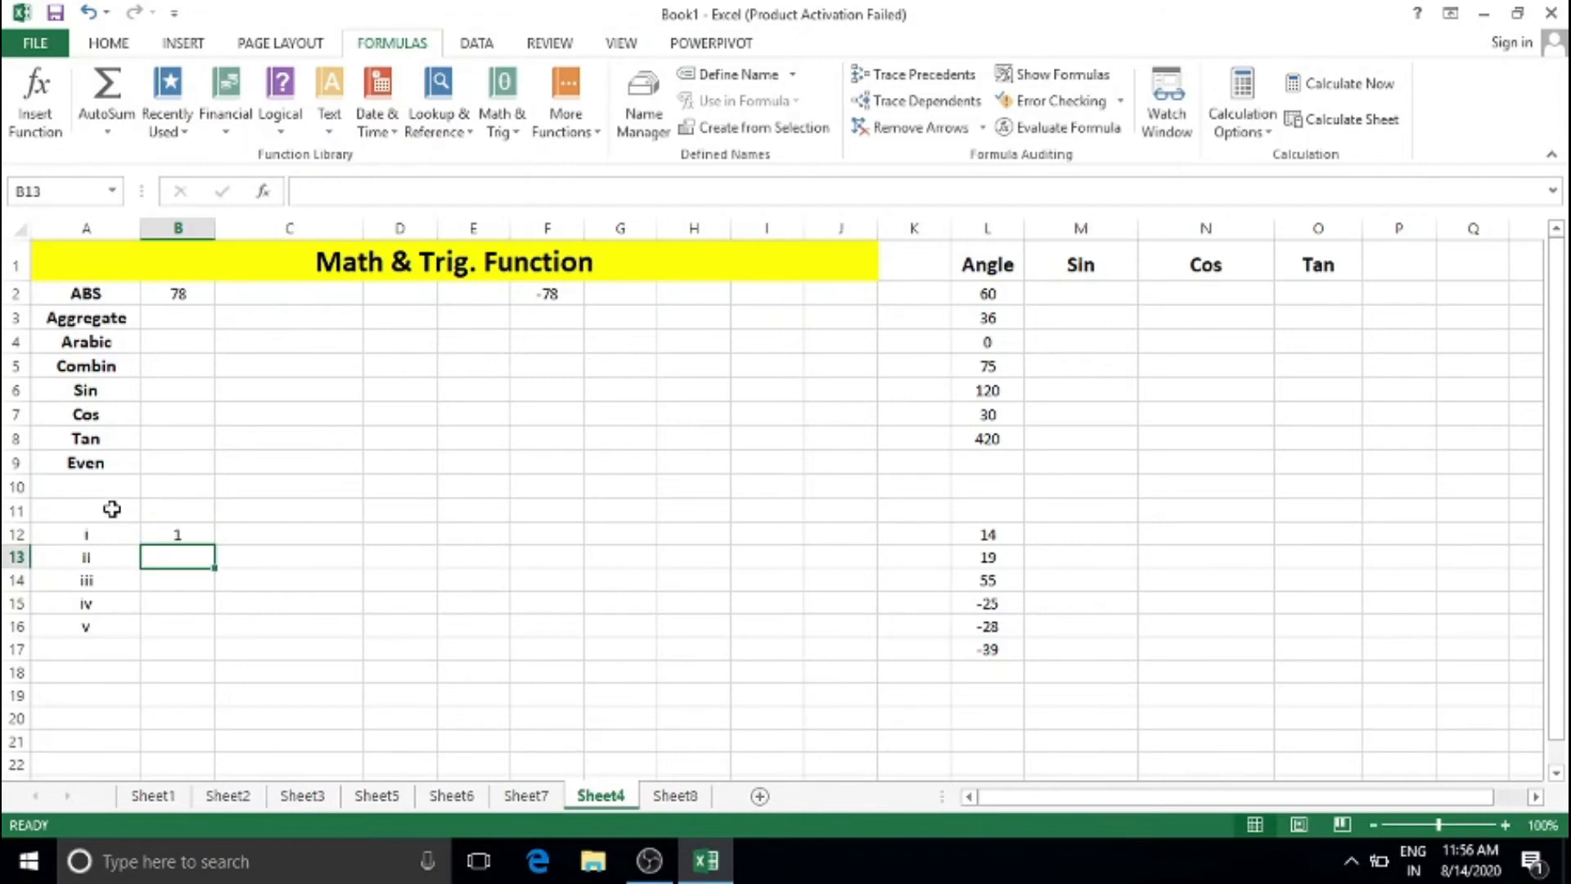
Step: Fill the ARABIC formula from B12 down to B16 and check the copied formulas
{"action": "left_click", "coordinate": [185, 536]}
{"action": "left_click_drag", "start_coordinate": [214, 551], "coordinate": [223, 640]}
{"action": "left_click", "coordinate": [243, 576]}
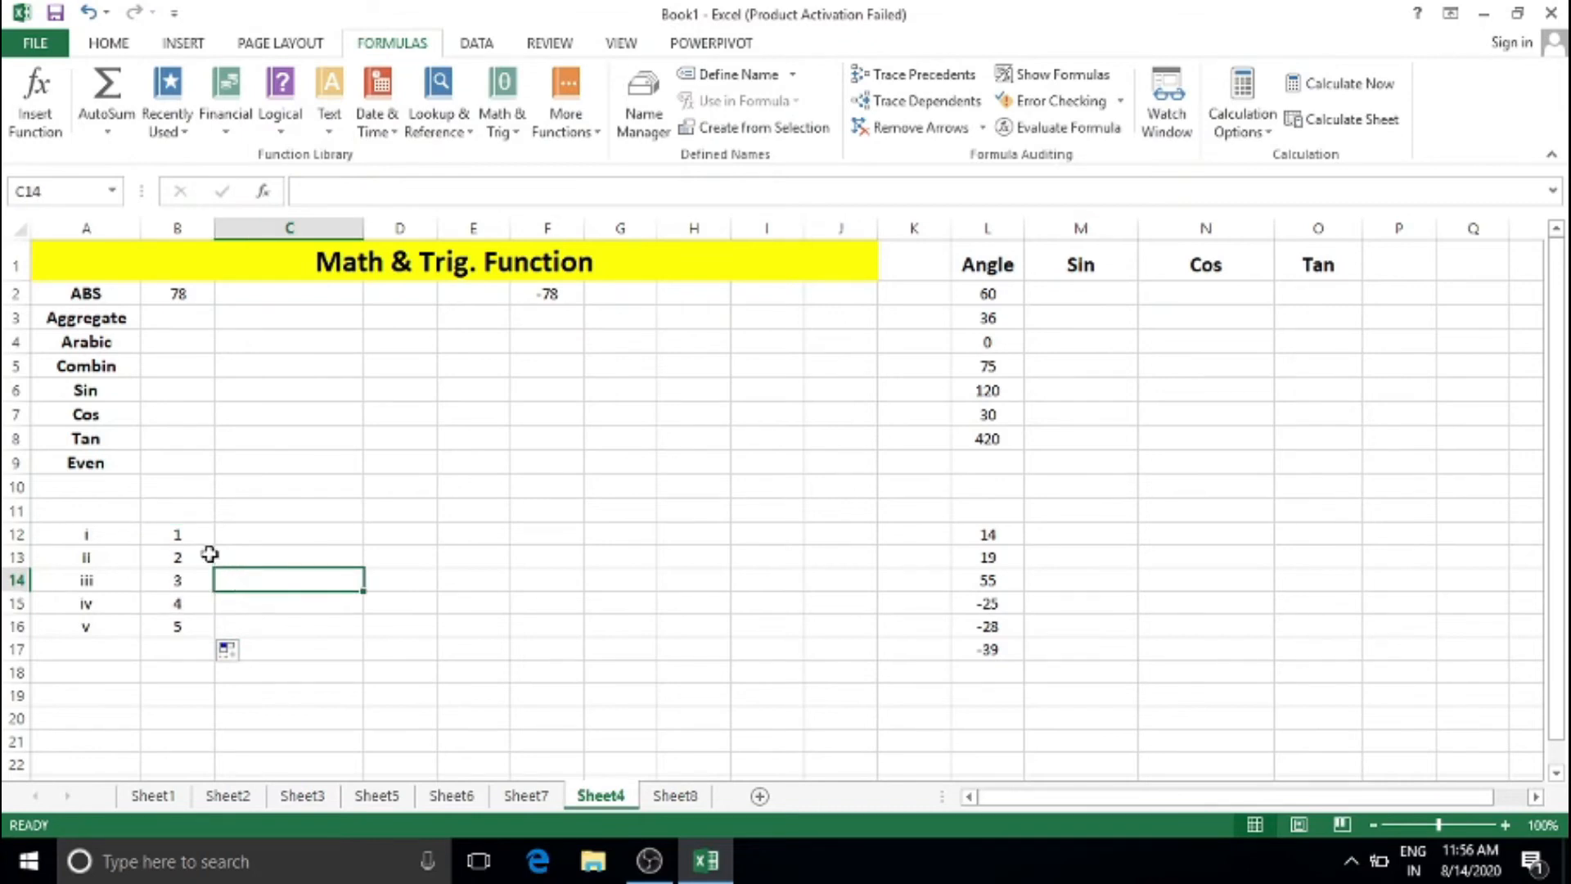
{"action": "left_click", "coordinate": [181, 624]}
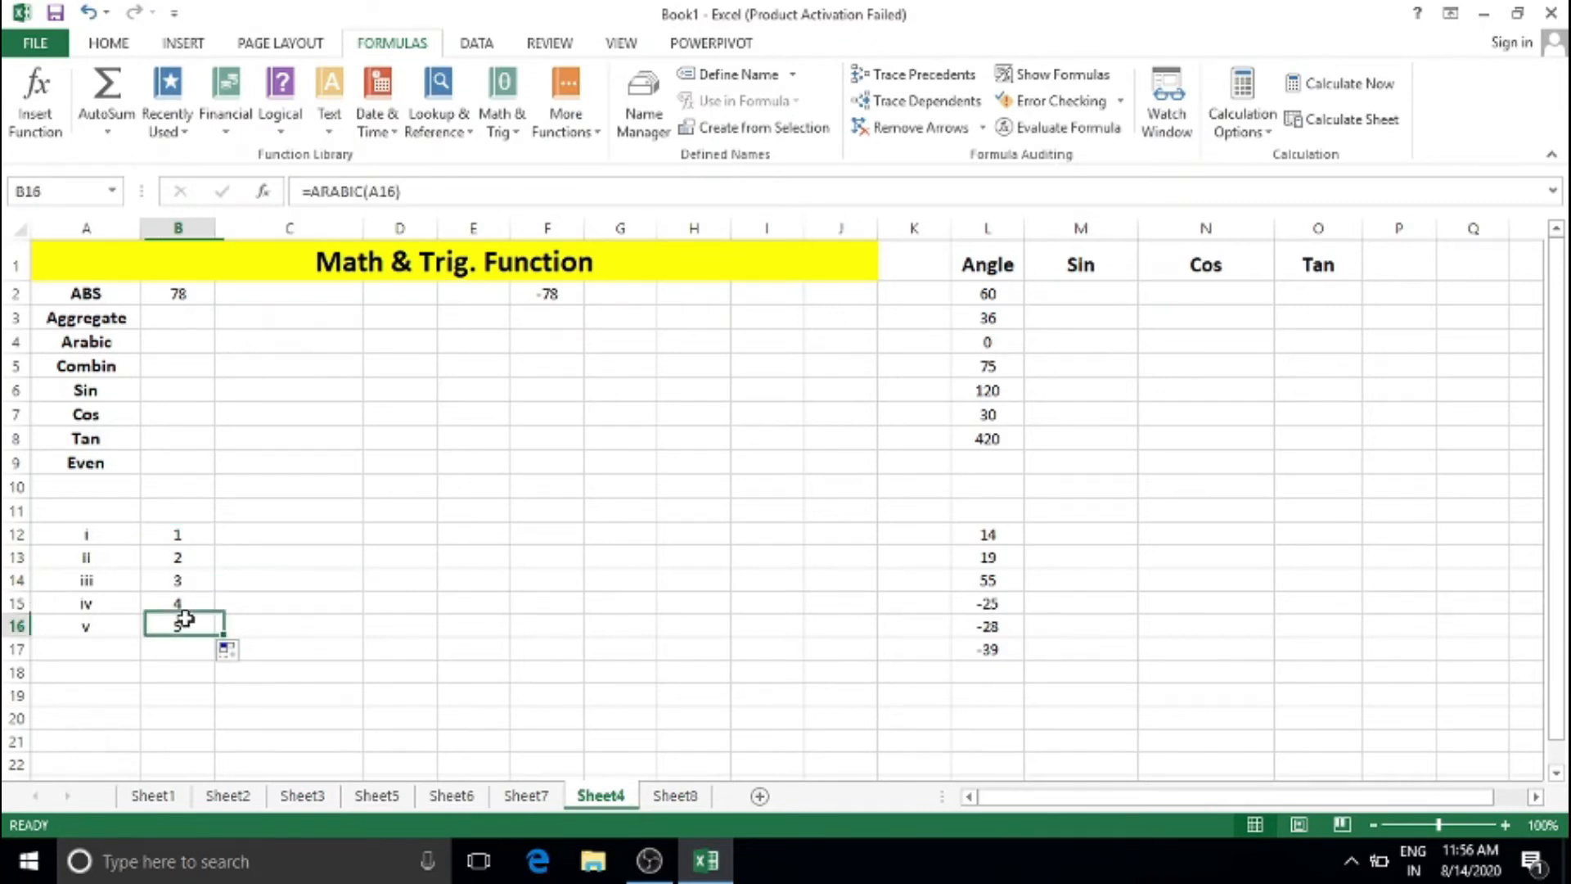
{"action": "left_click", "coordinate": [177, 560]}
{"action": "left_click", "coordinate": [201, 538]}
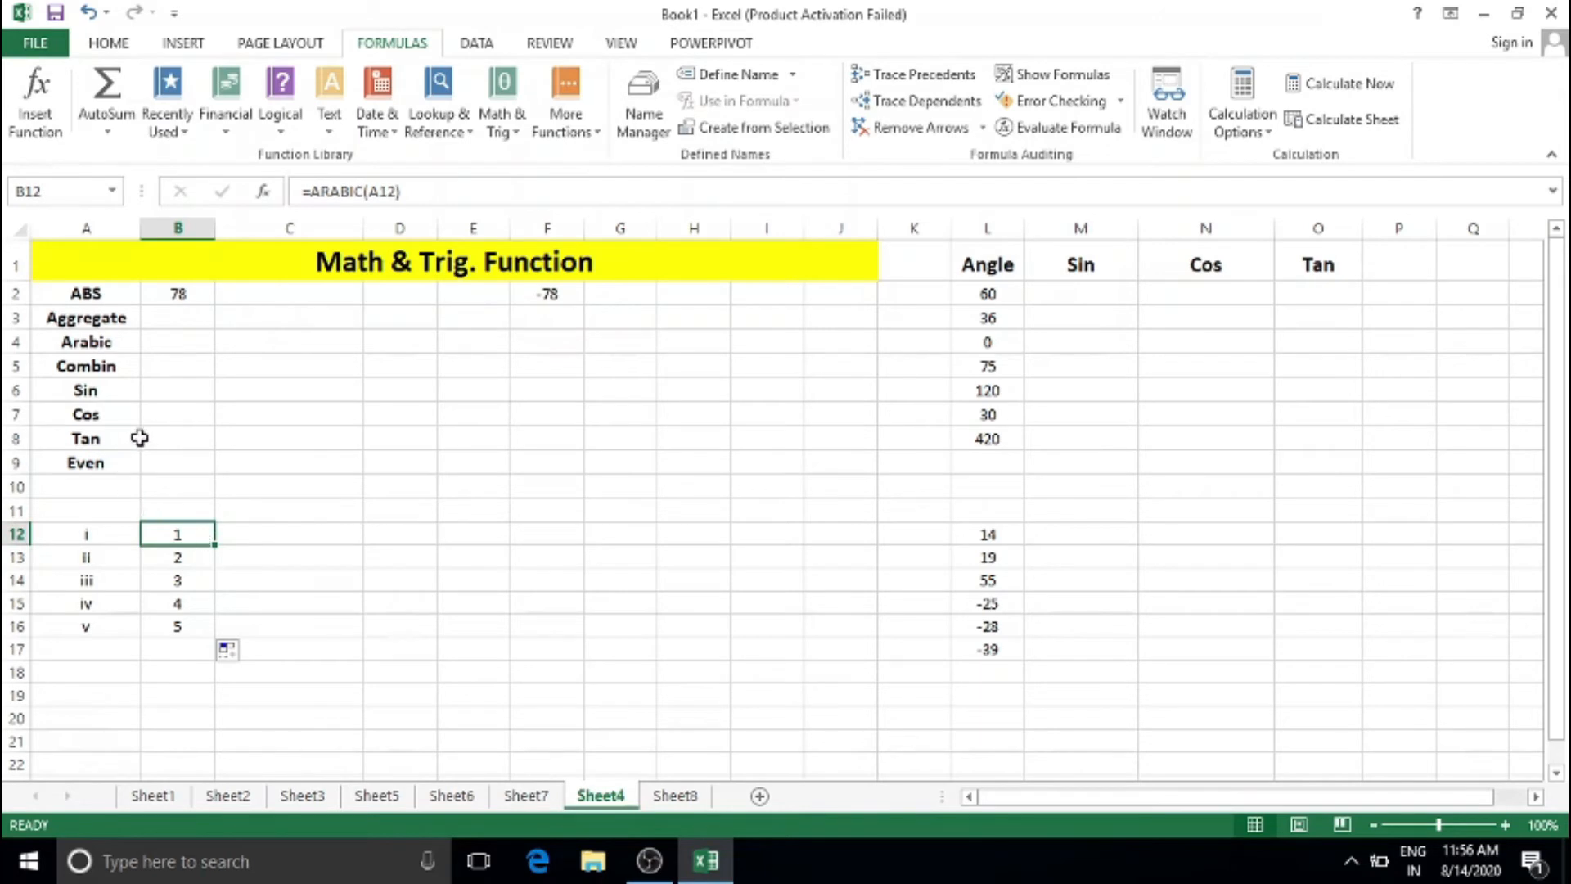
Step: Enter the formula =ARABIC(A12) in cell B4 beside the Arabic label
{"action": "left_click", "coordinate": [168, 340]}
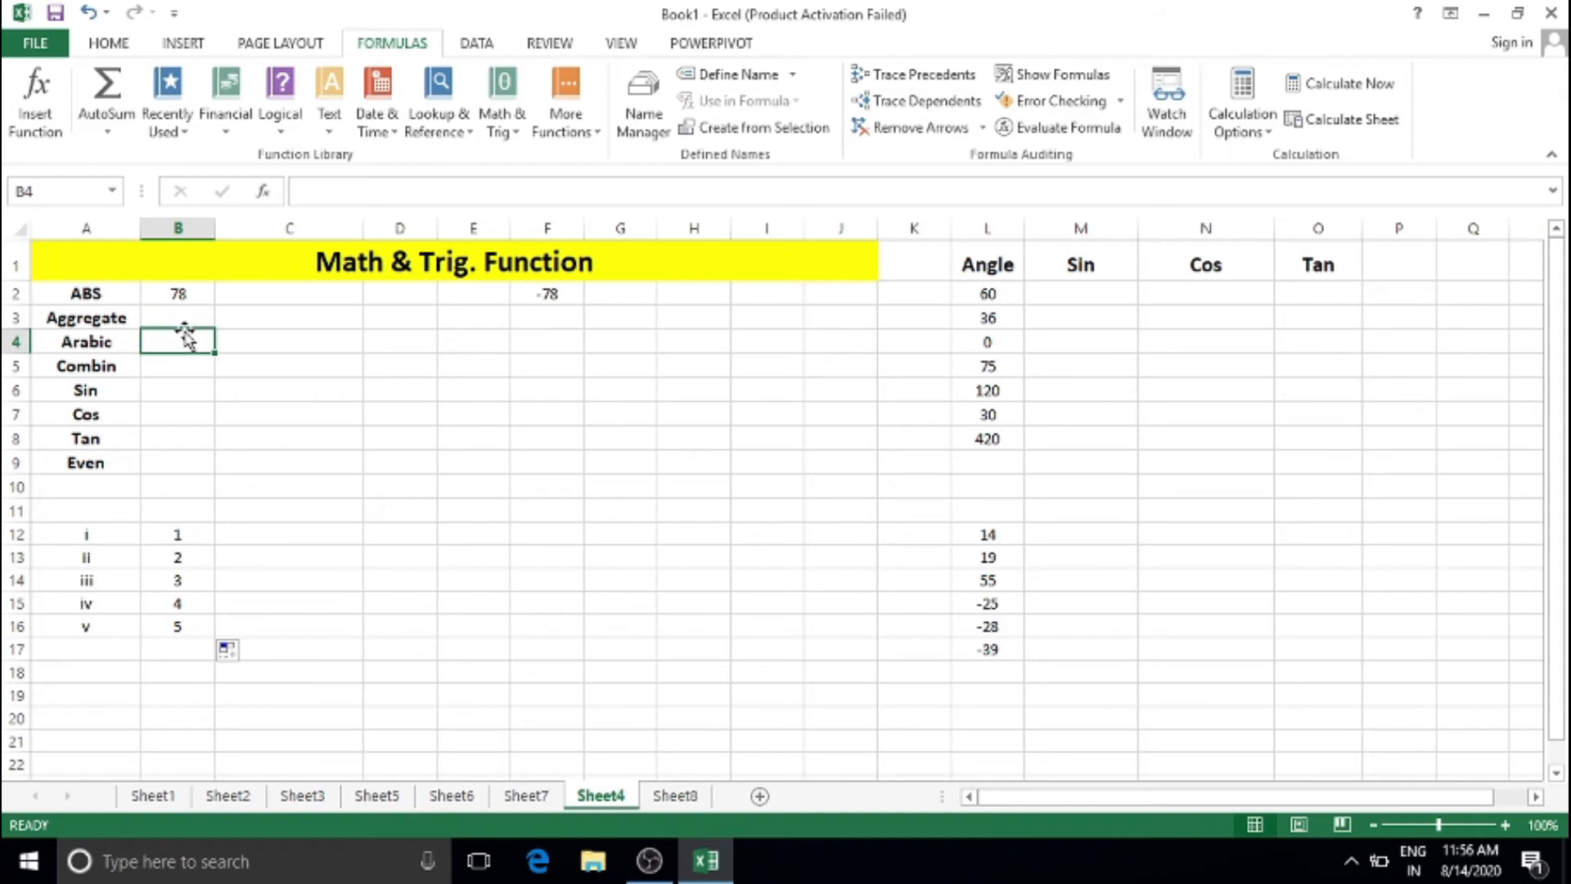
{"action": "type", "text": "=a"}
{"action": "type", "text": "r"}
{"action": "key", "text": "BackSpace"}
{"action": "type", "text": "arabic("}
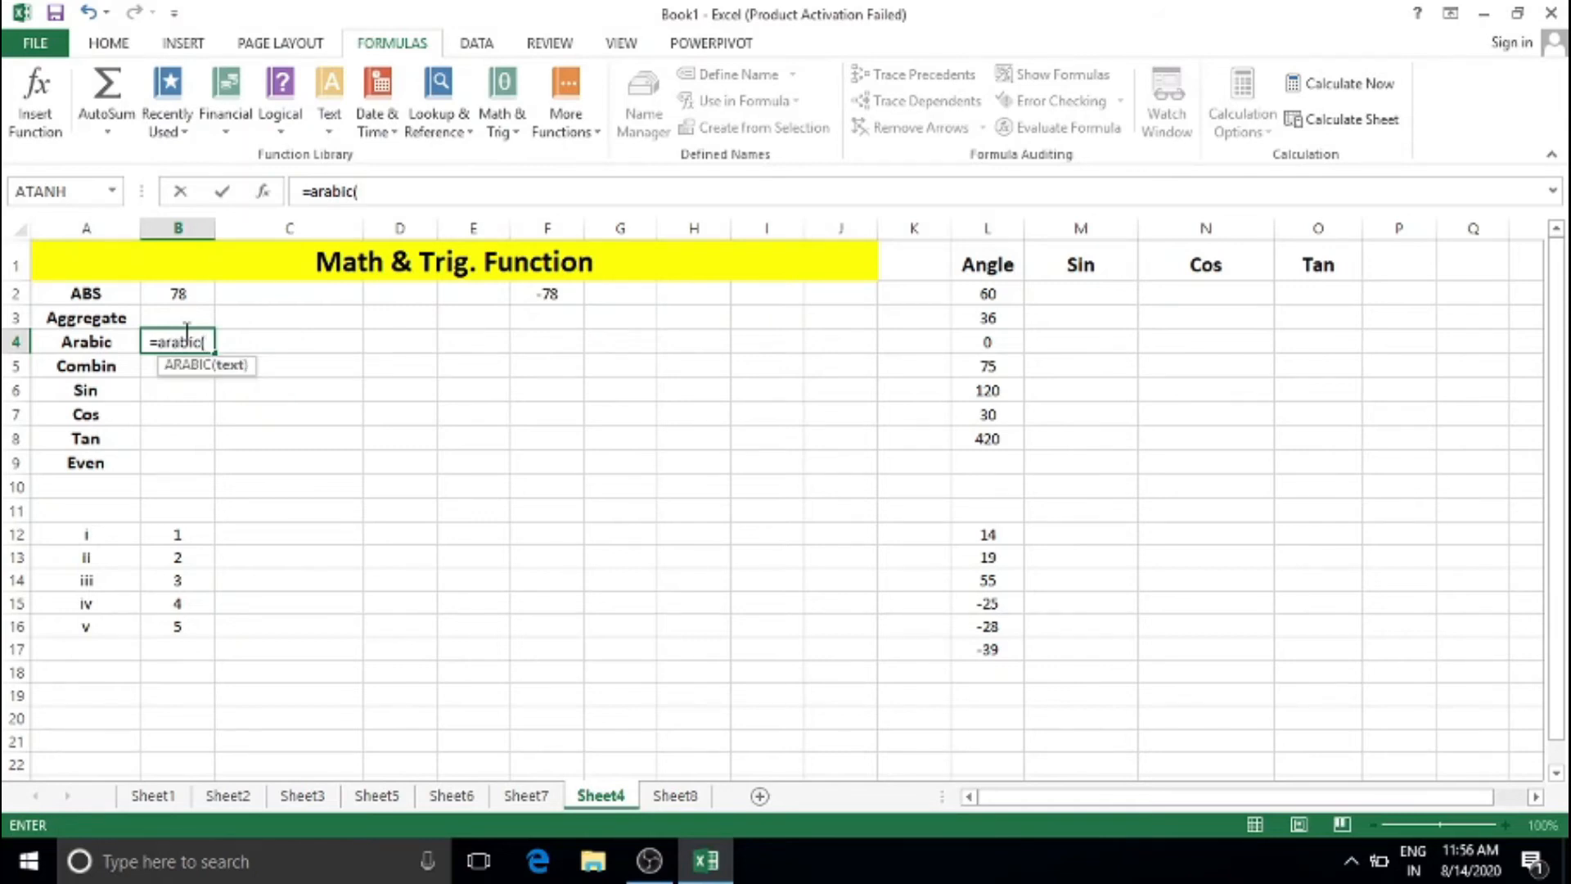
{"action": "left_click", "coordinate": [90, 534]}
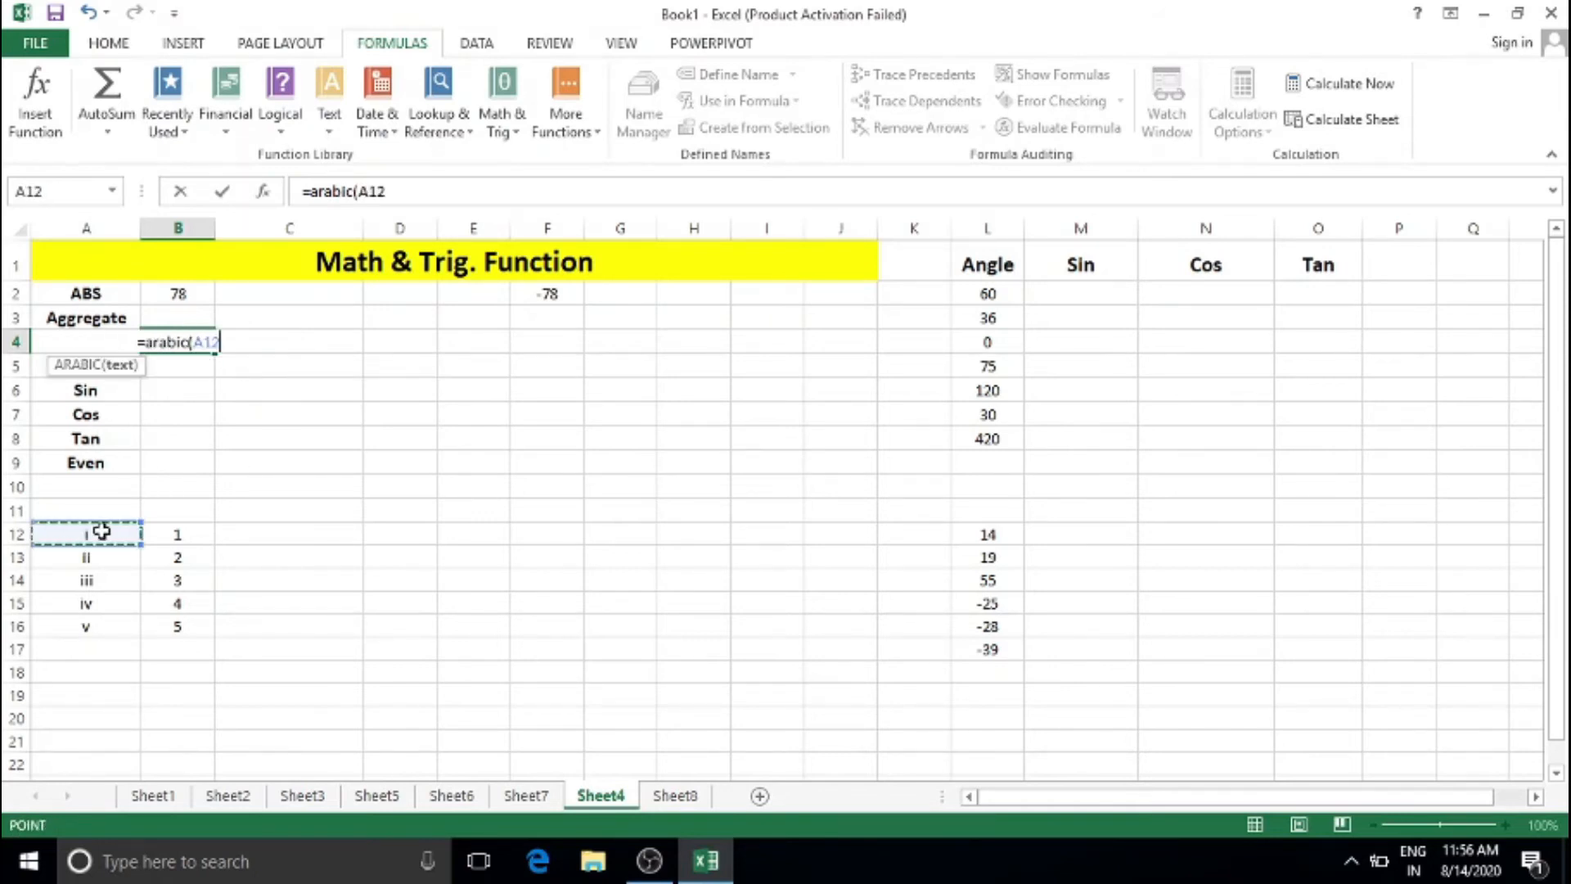
{"action": "type", "text": ")"}
{"action": "key", "text": "Return"}
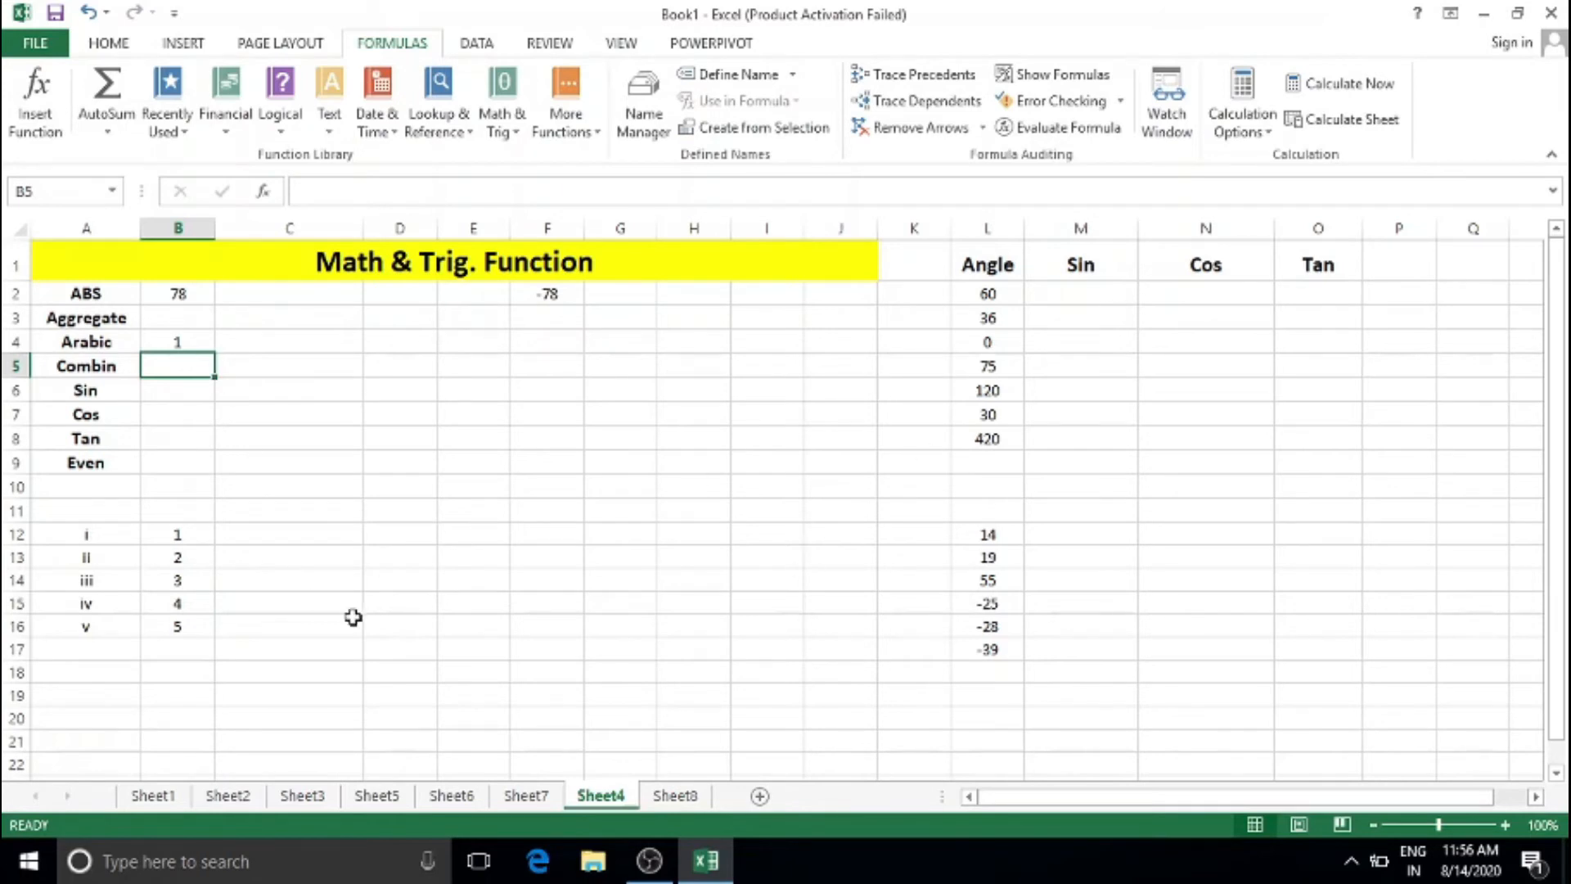
Step: Enter 4 in cell C12 and 2 in cell D12 as sample data for the Combin function
{"action": "left_click", "coordinate": [334, 540]}
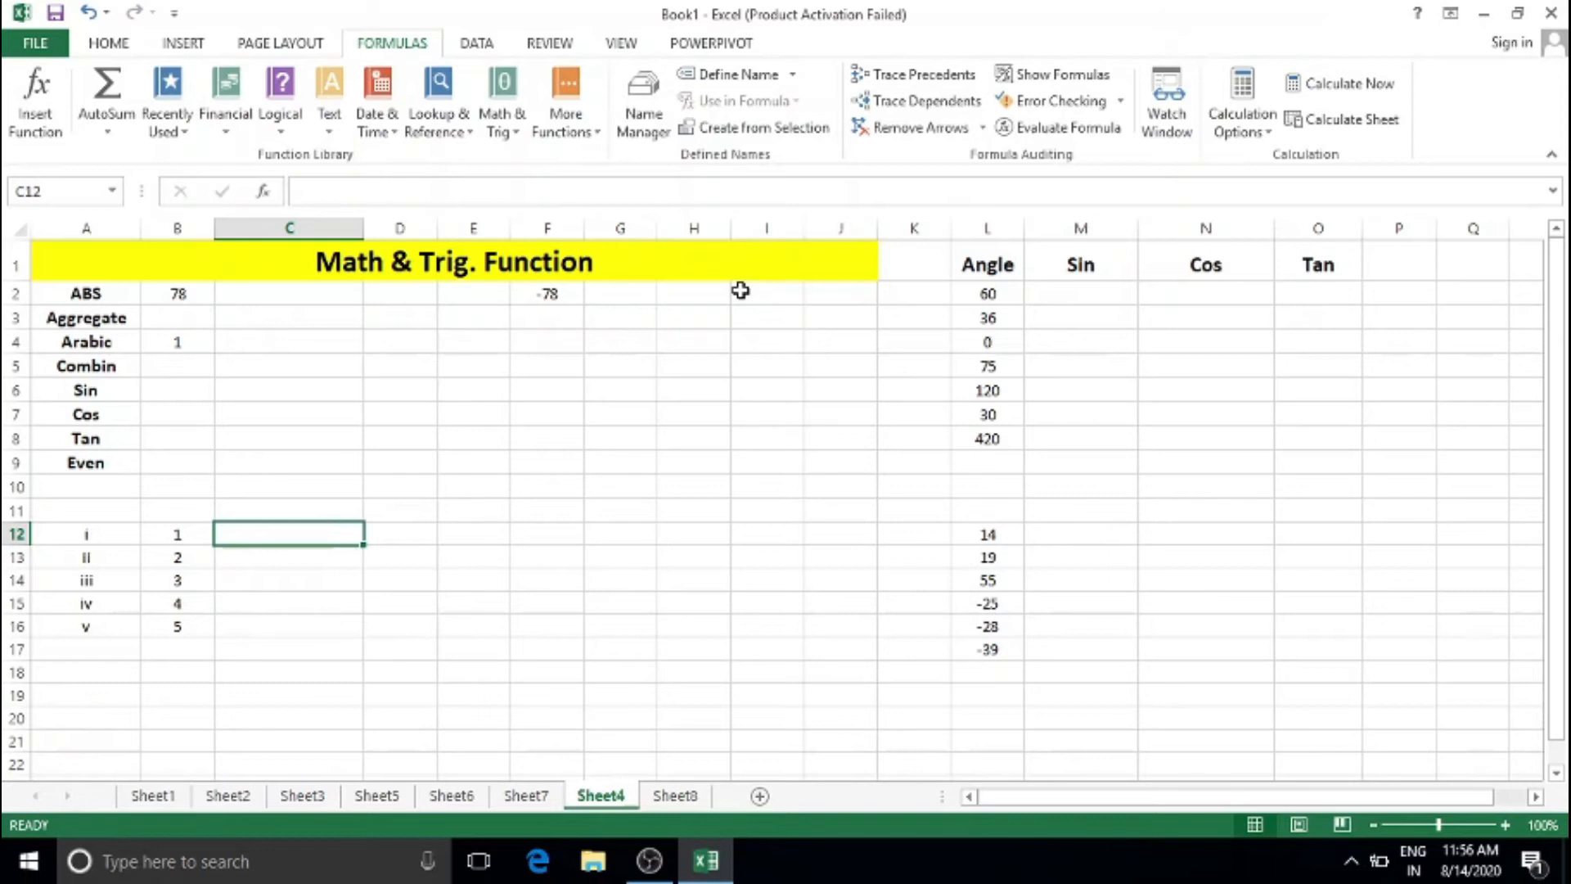
{"action": "type", "text": "4"}
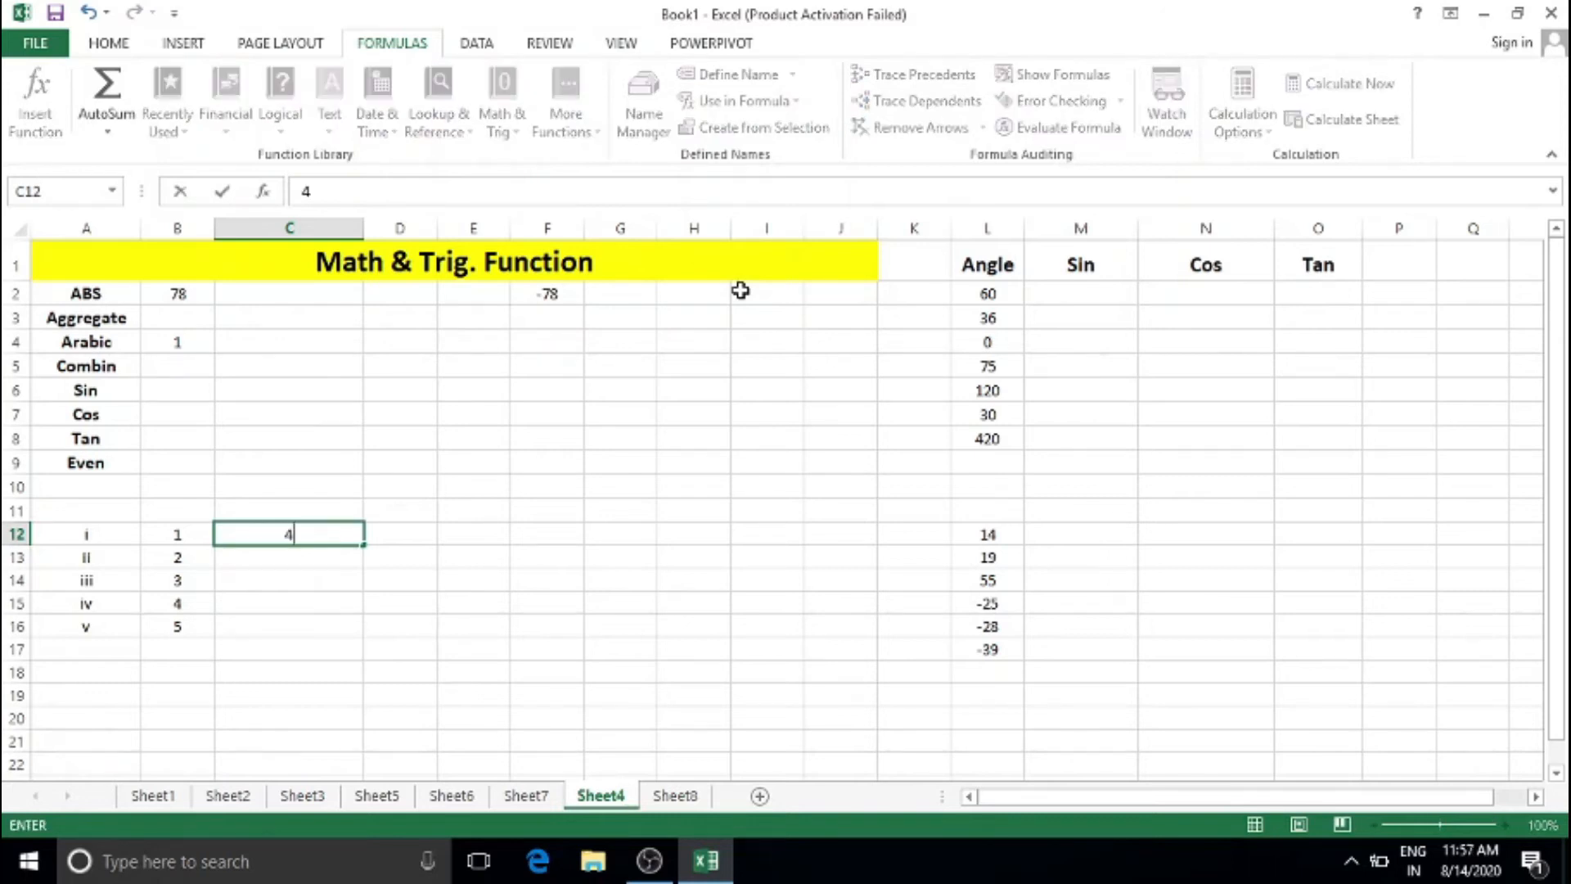
{"action": "key", "text": "Tab"}
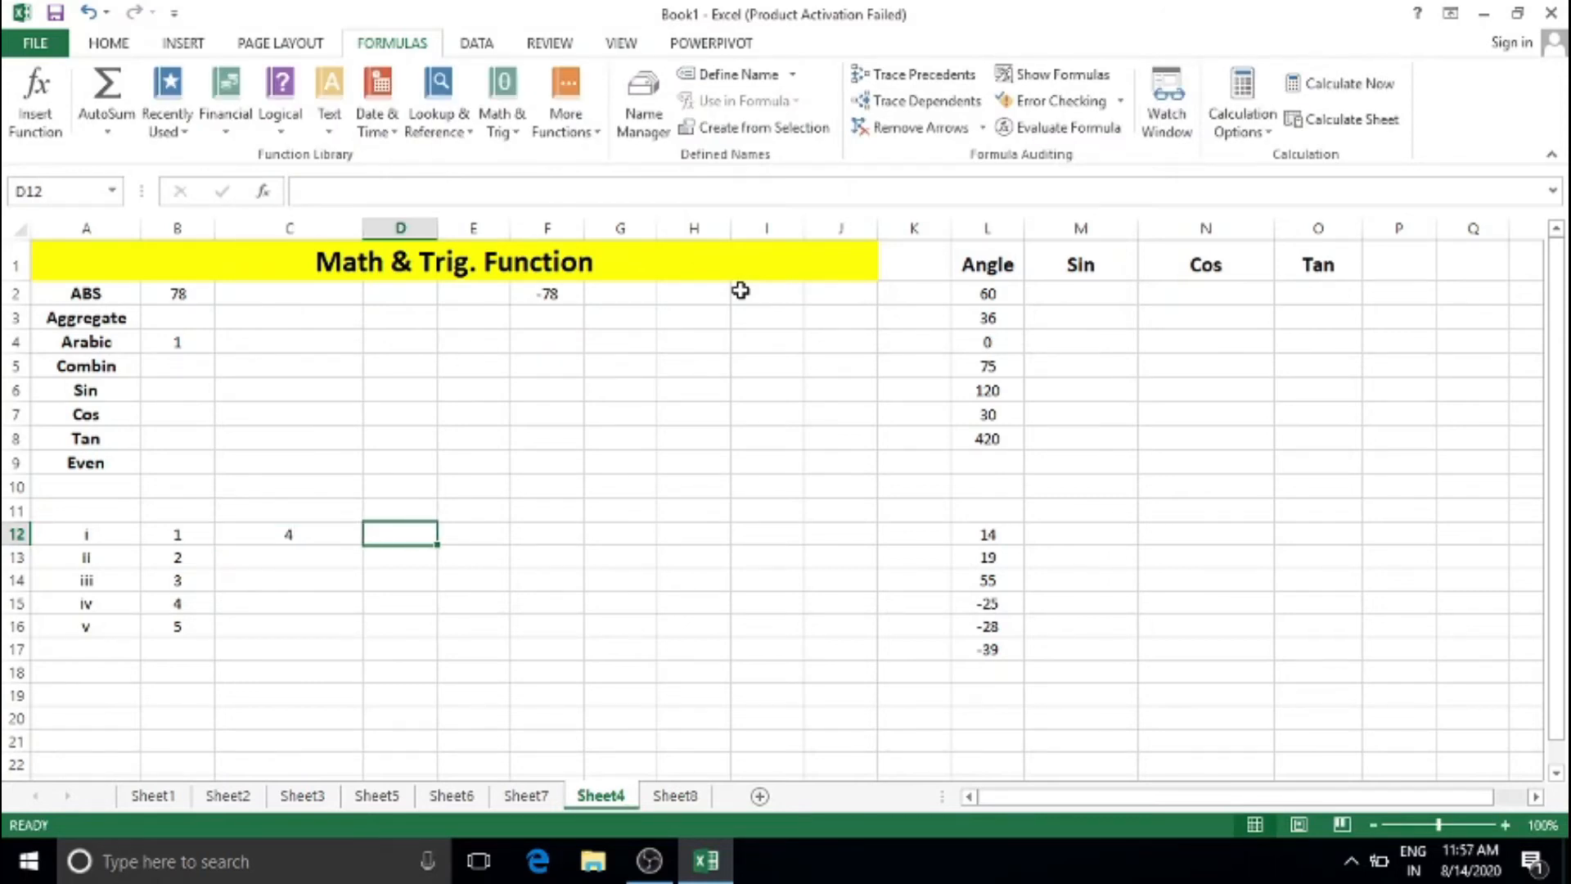
{"action": "type", "text": "2"}
{"action": "key", "text": "Return"}
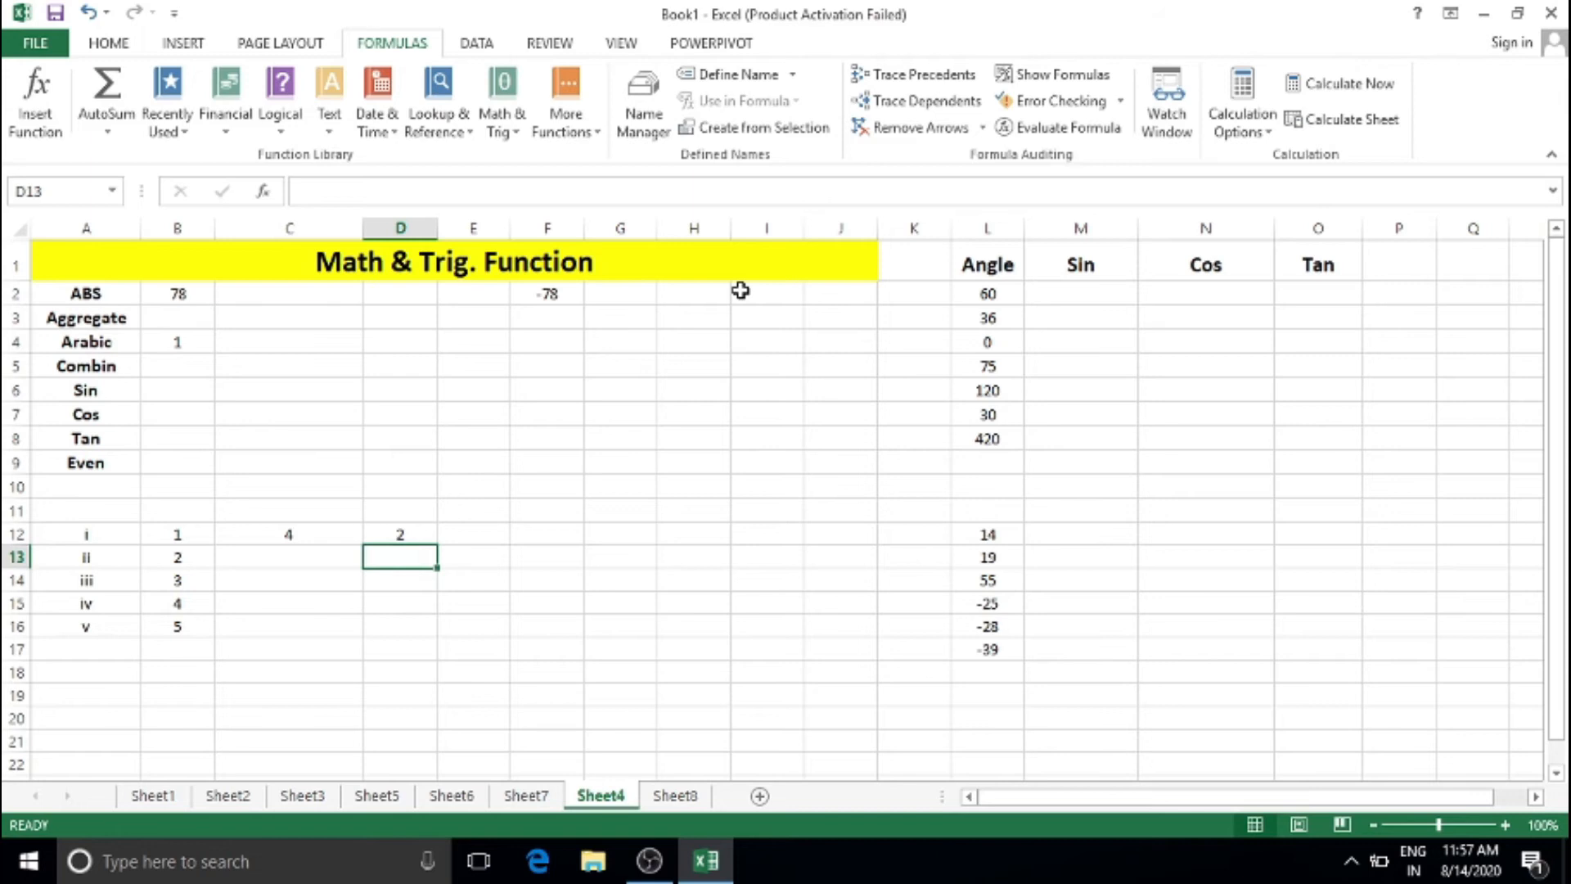
{"action": "key", "text": "Right"}
{"action": "key", "text": "Up"}
{"action": "key", "text": "Left"}
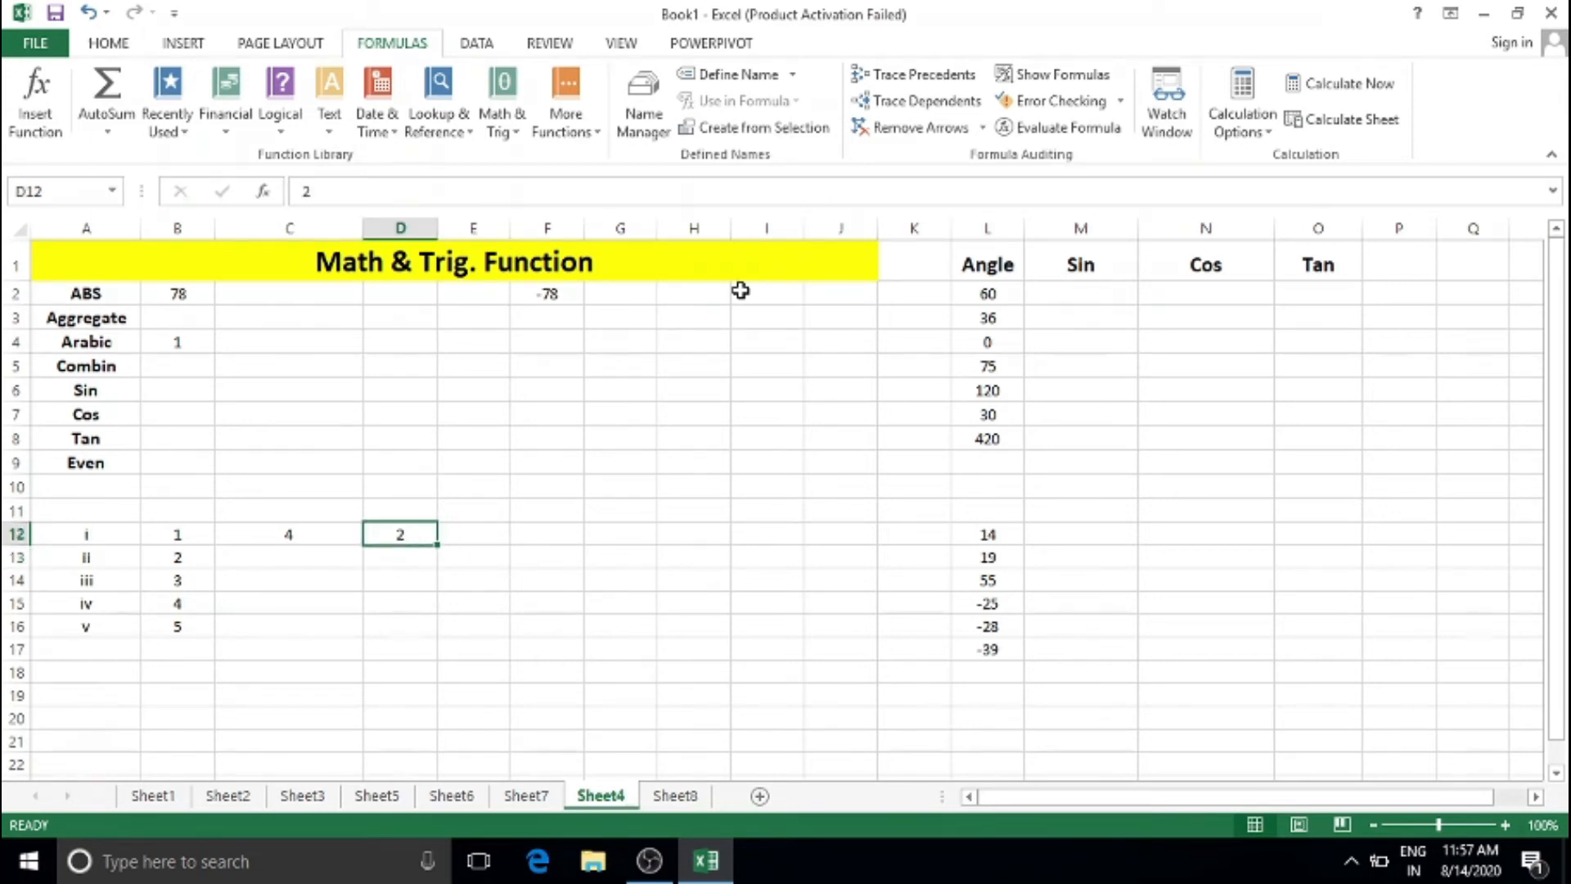
{"action": "key", "text": "Right"}
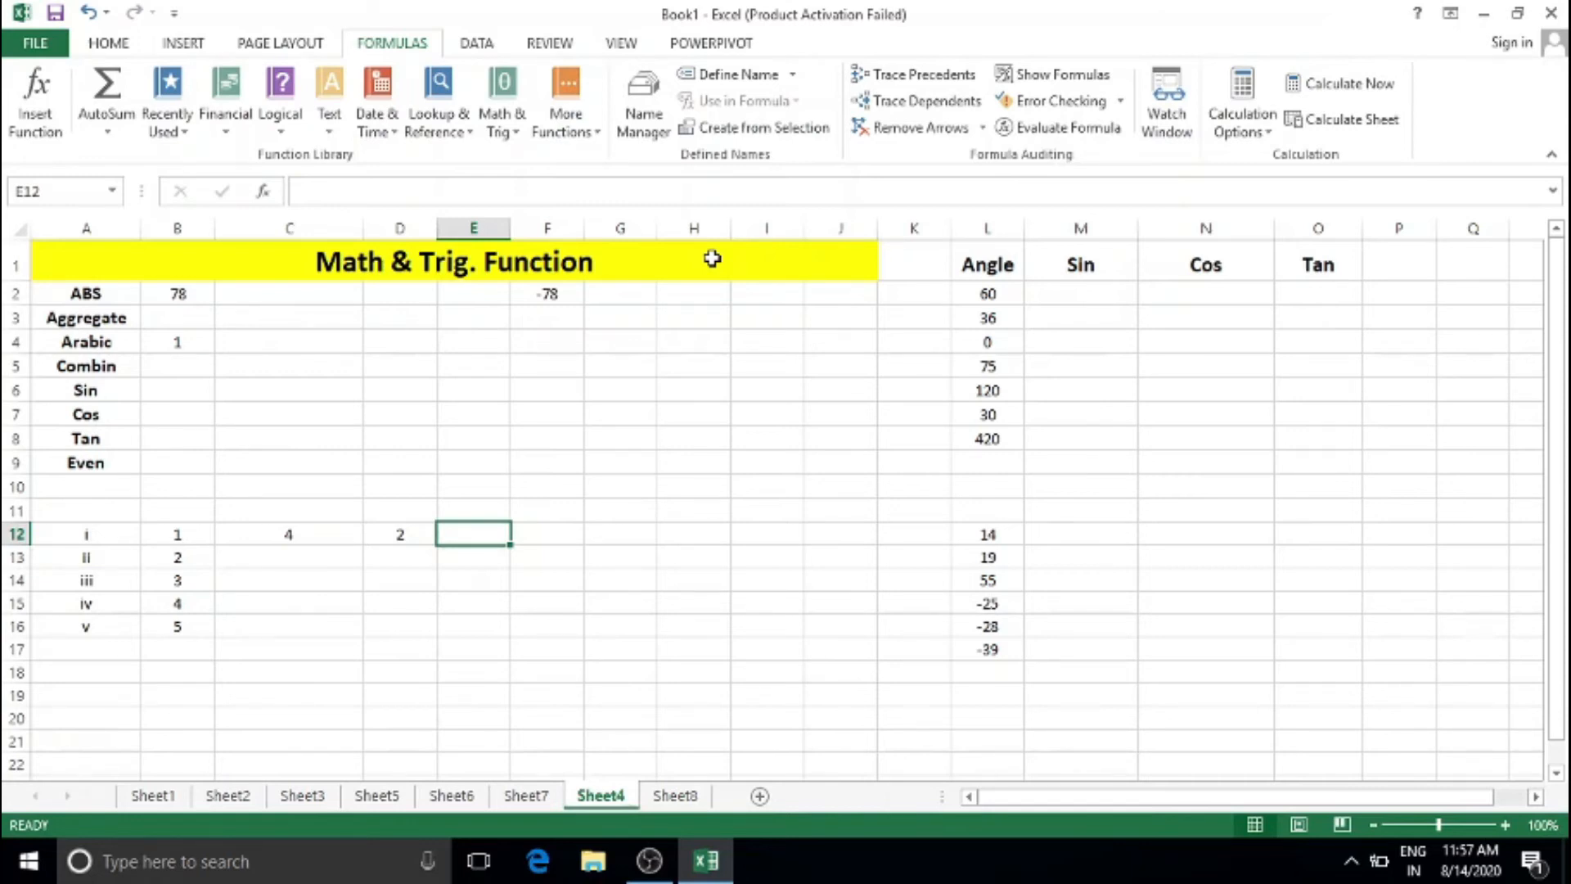
{"action": "type", "text": "="}
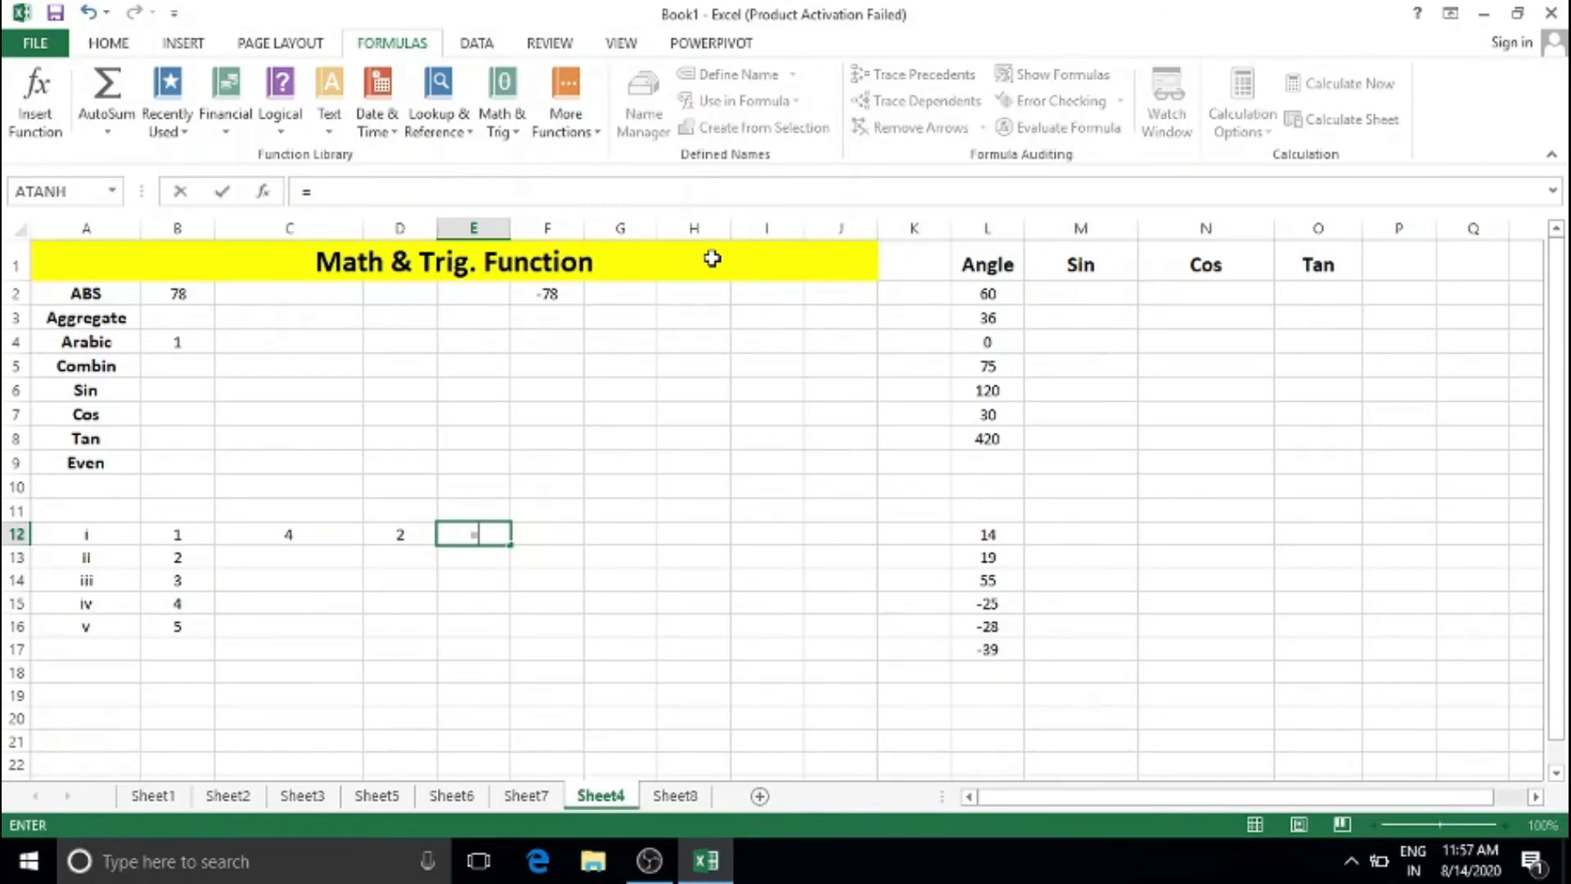
{"action": "type", "text": "conmbin"}
{"action": "key", "text": "BackSpace"}
{"action": "key", "text": "BackSpace"}
{"action": "key", "text": "BackSpace"}
{"action": "key", "text": "BackSpace"}
{"action": "key", "text": "BackSpace"}
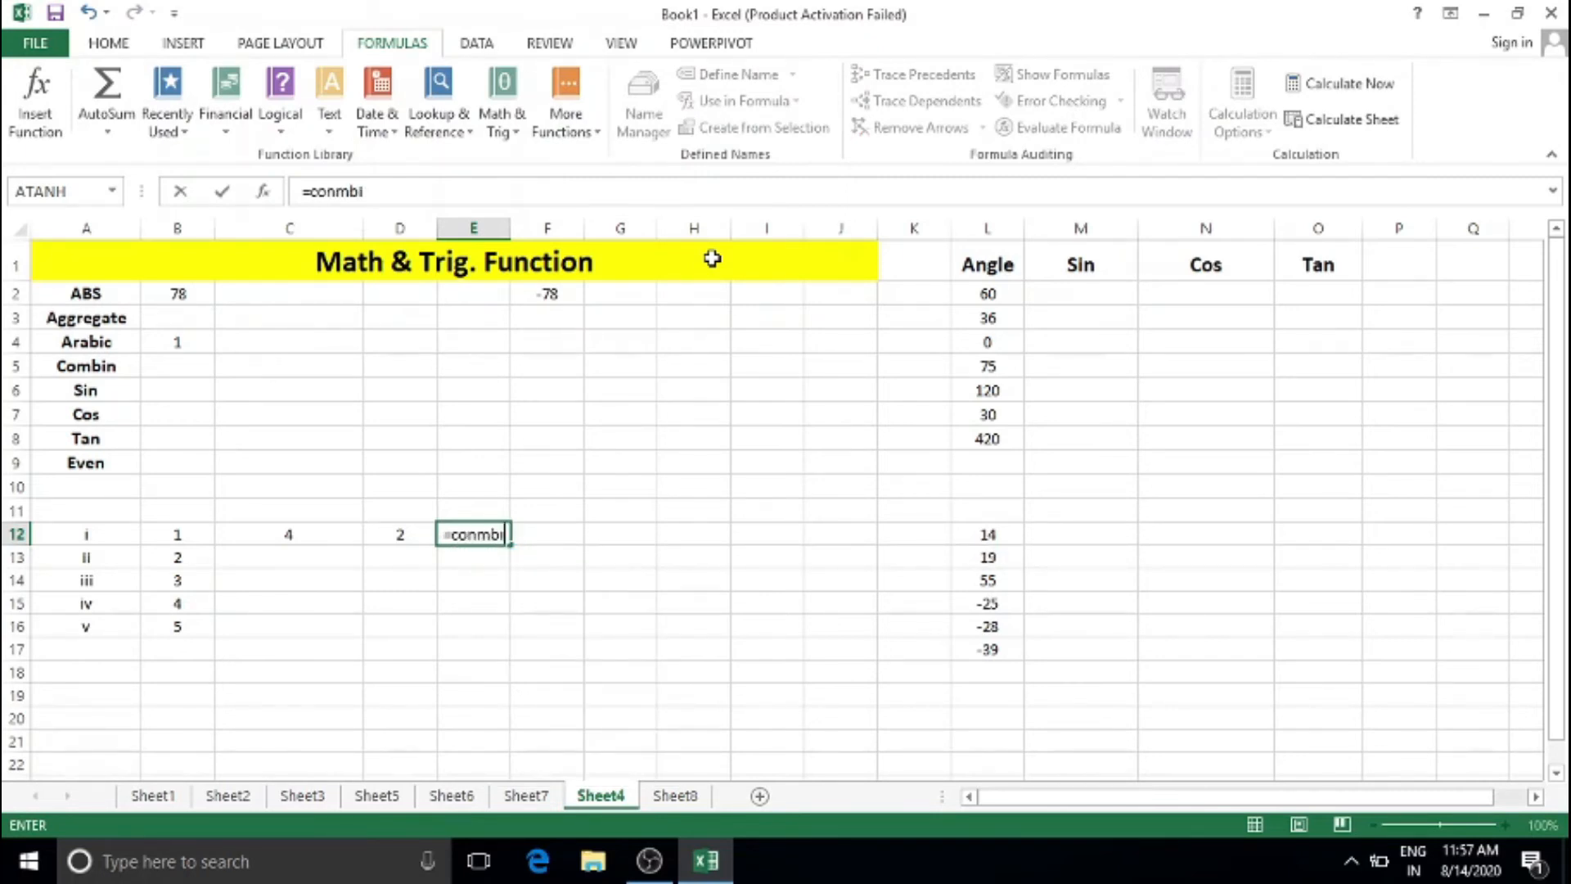
{"action": "type", "text": "mbin"}
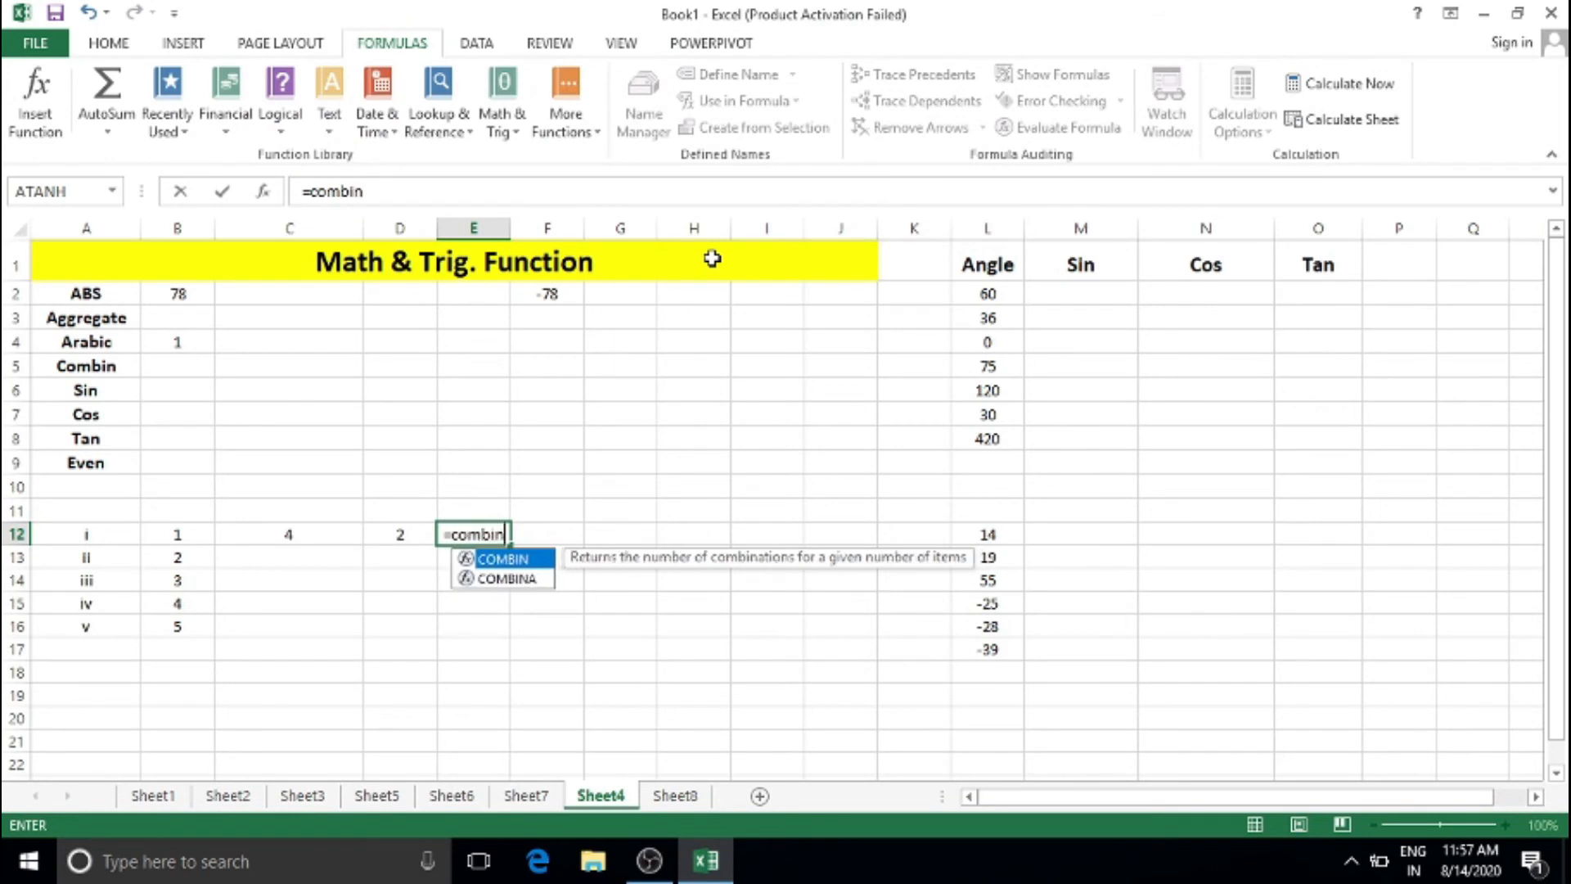
{"action": "type", "text": "("}
{"action": "left_click", "coordinate": [280, 533]}
{"action": "type", "text": ","}
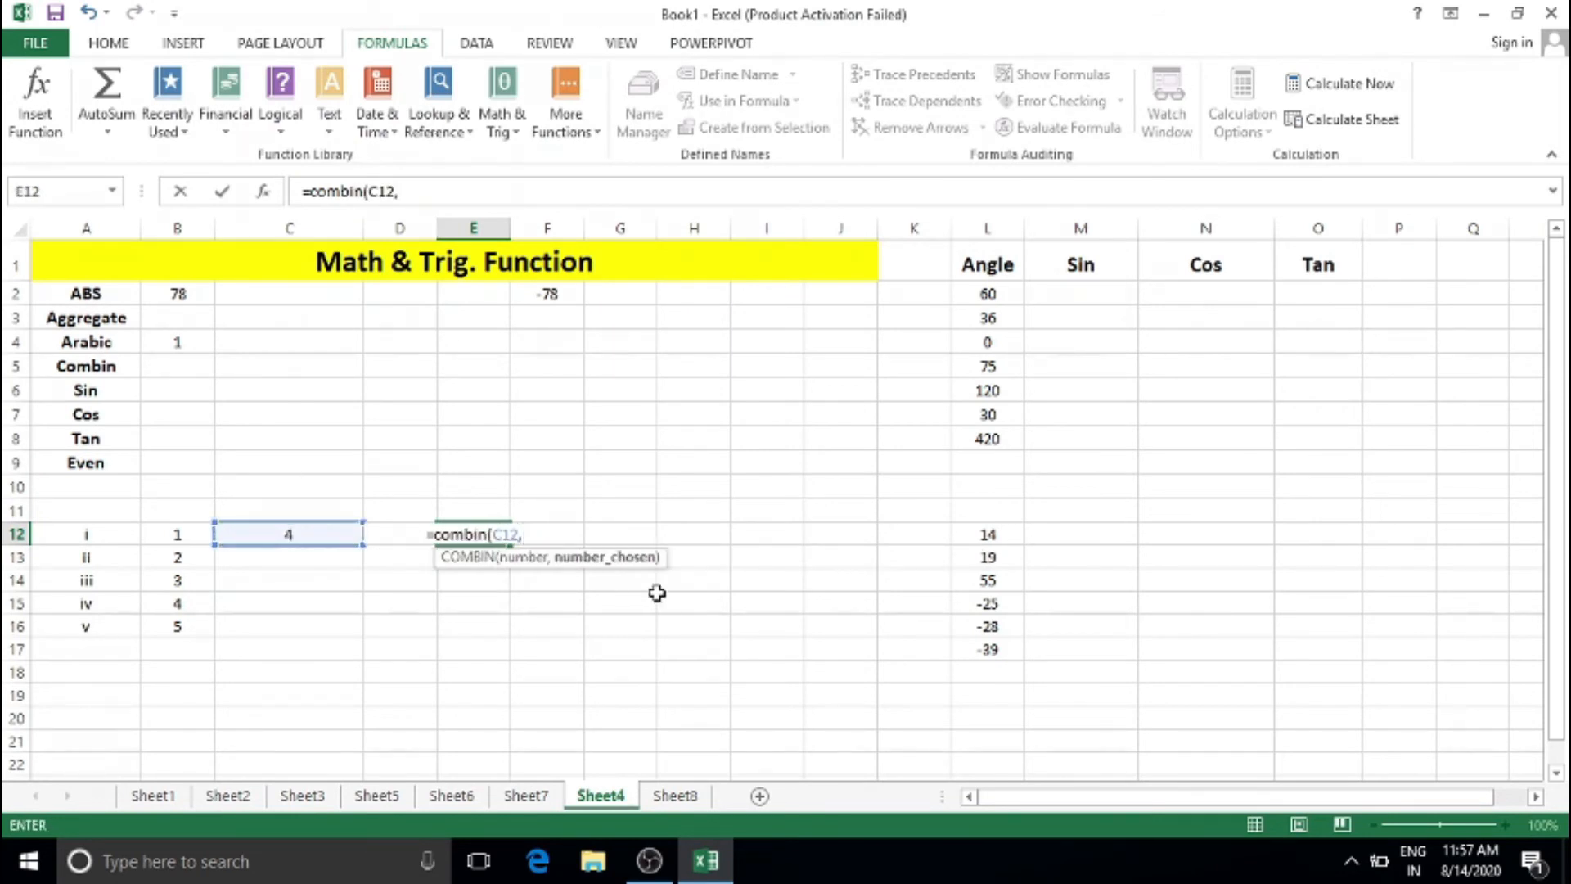
{"action": "left_click", "coordinate": [404, 534]}
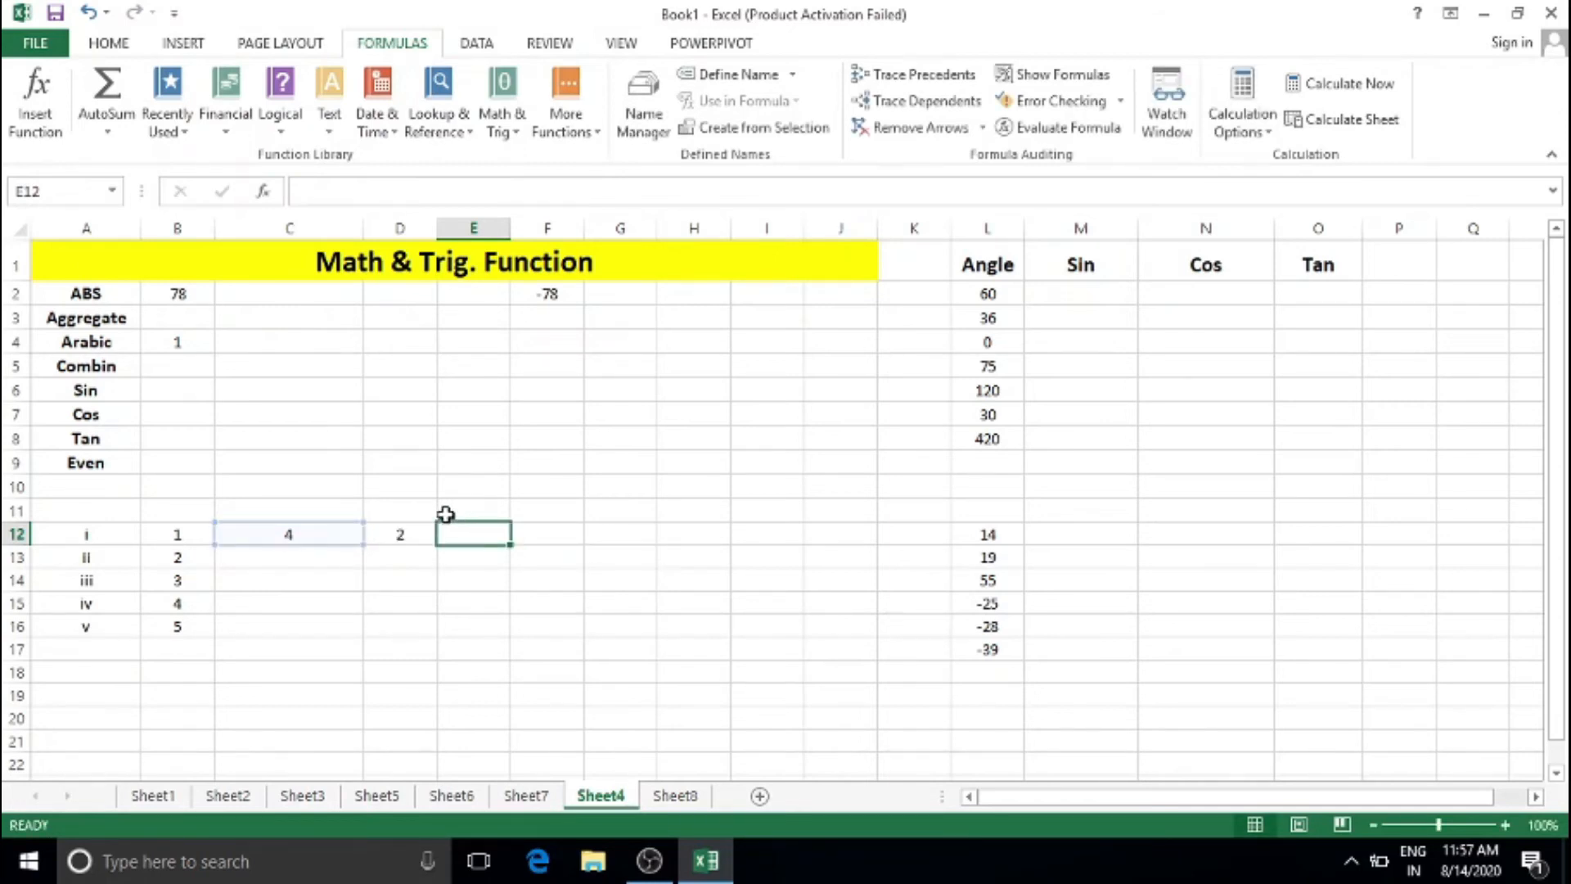
{"action": "left_click", "coordinate": [462, 624]}
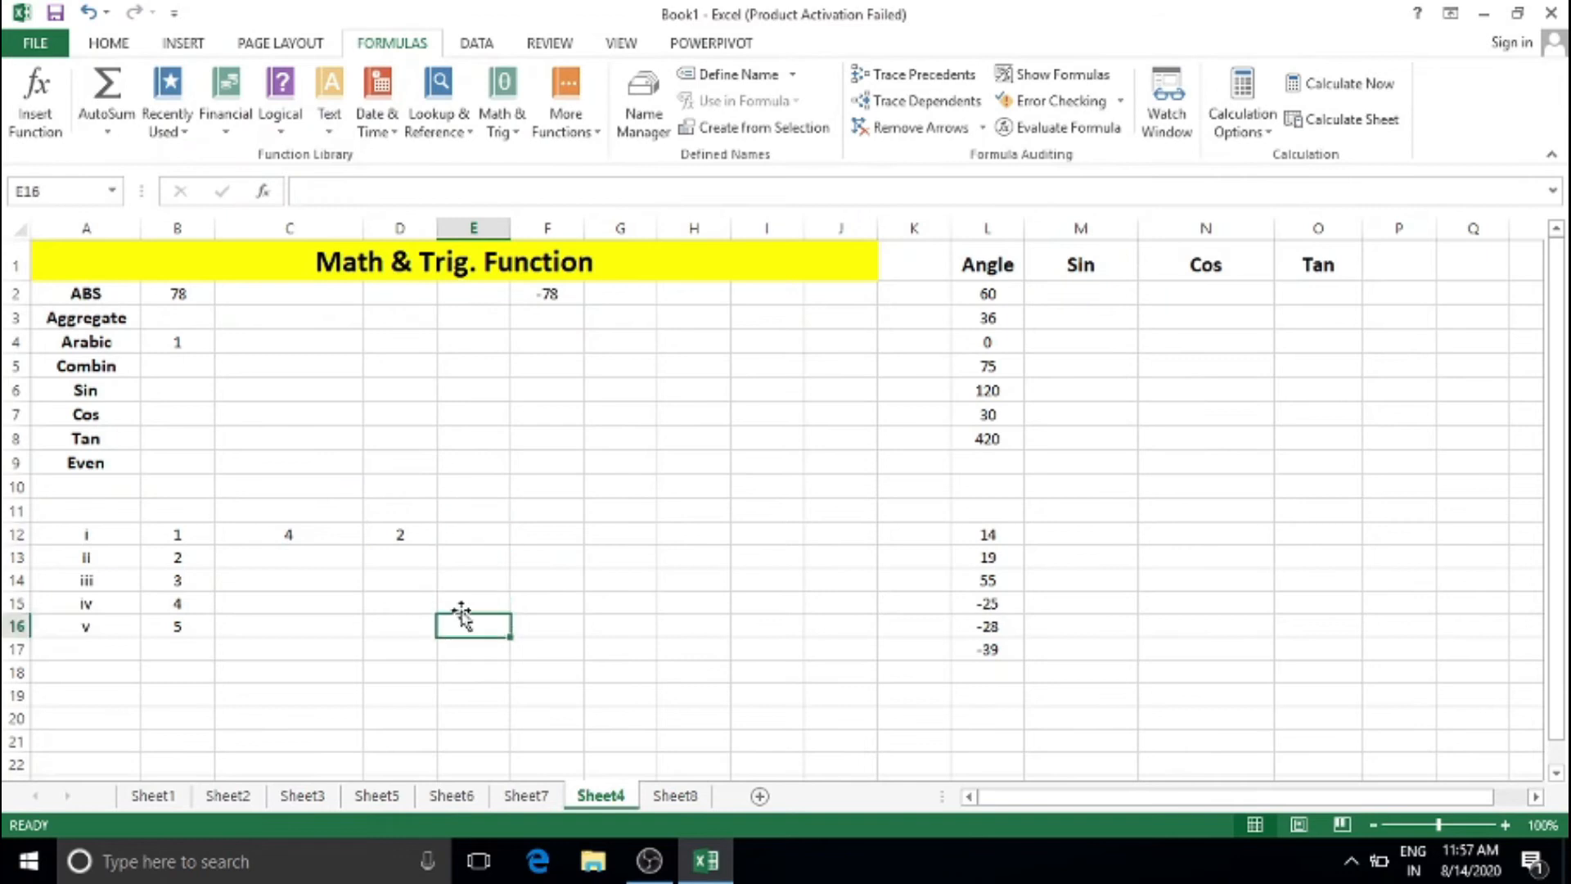
Step: Widen column D and enter the formula =COMBIN(C12,D12) in cell F12
{"action": "left_click_drag", "start_coordinate": [437, 228], "coordinate": [500, 229]}
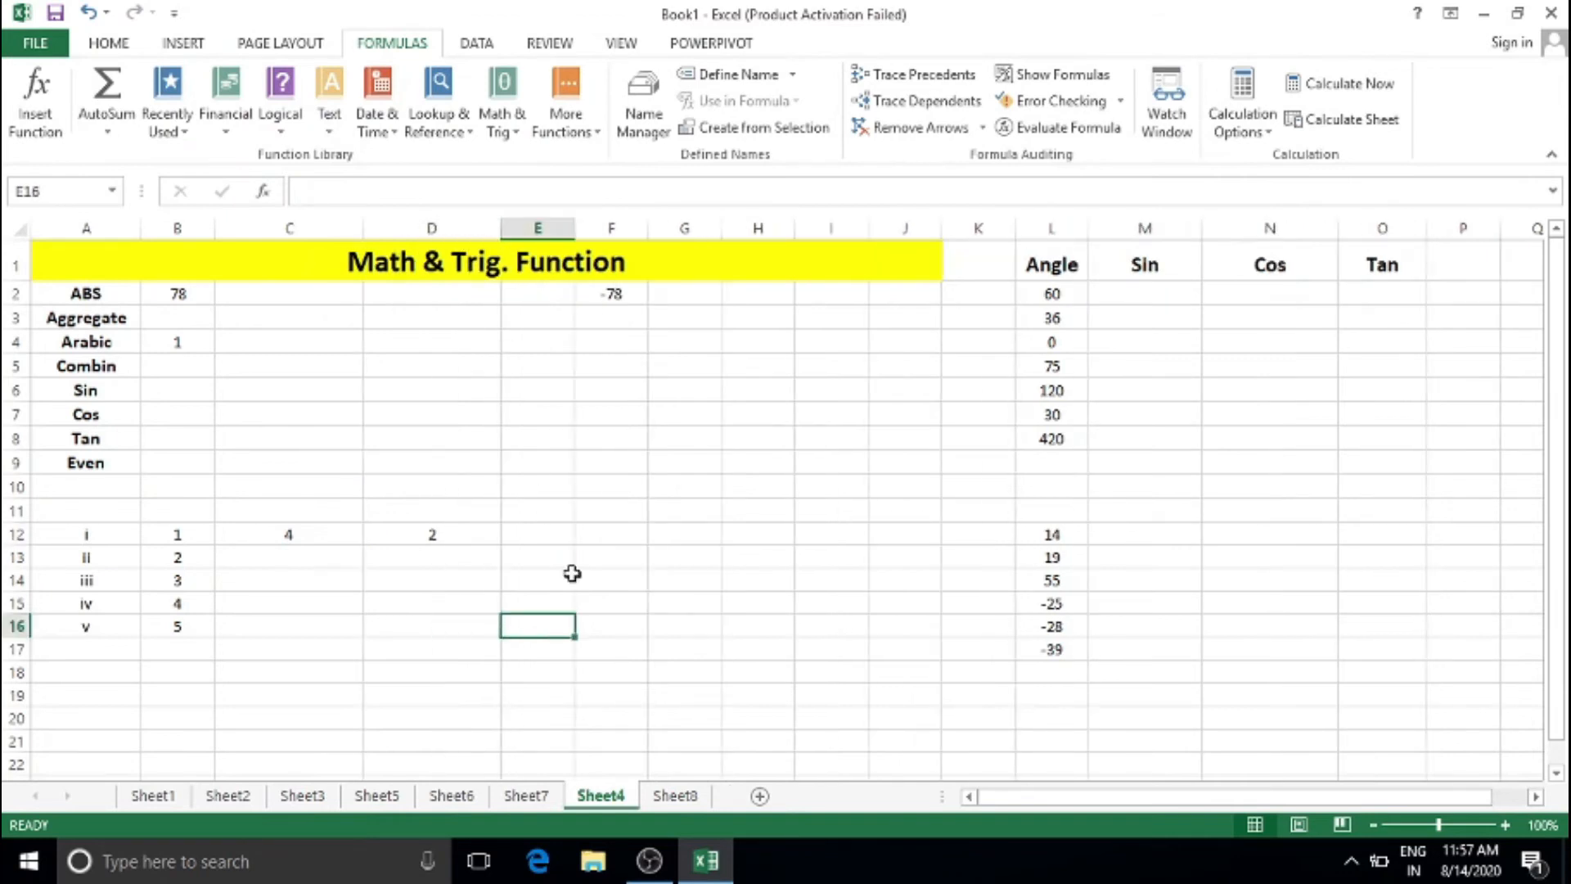
{"action": "left_click", "coordinate": [589, 533]}
{"action": "type", "text": "=combin"}
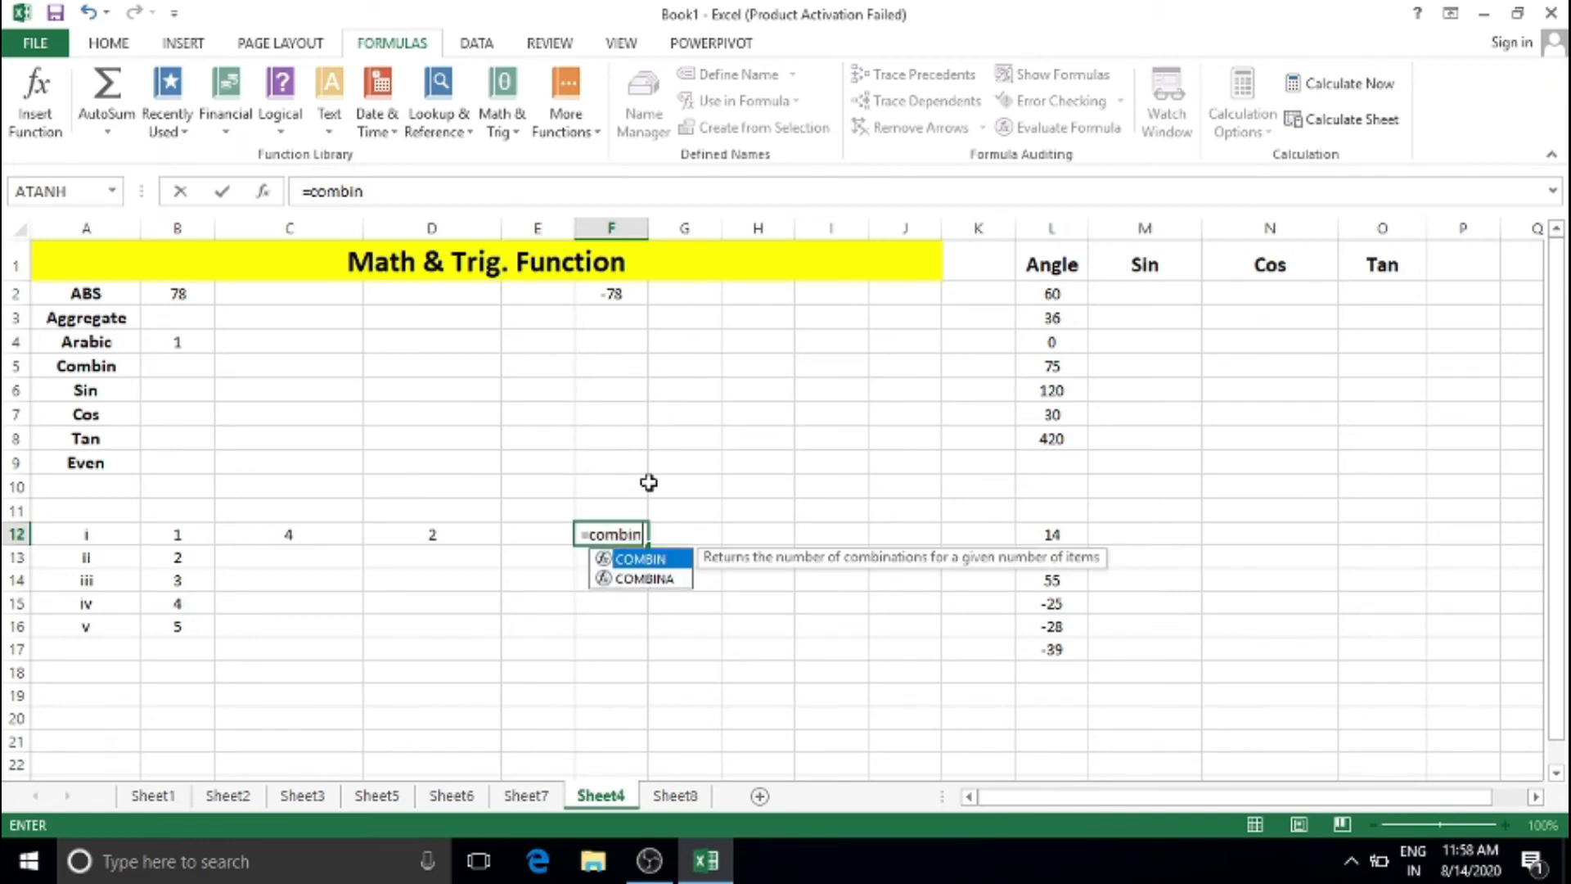
{"action": "type", "text": "("}
{"action": "left_click", "coordinate": [304, 533]}
{"action": "type", "text": ","}
{"action": "left_click", "coordinate": [432, 534]}
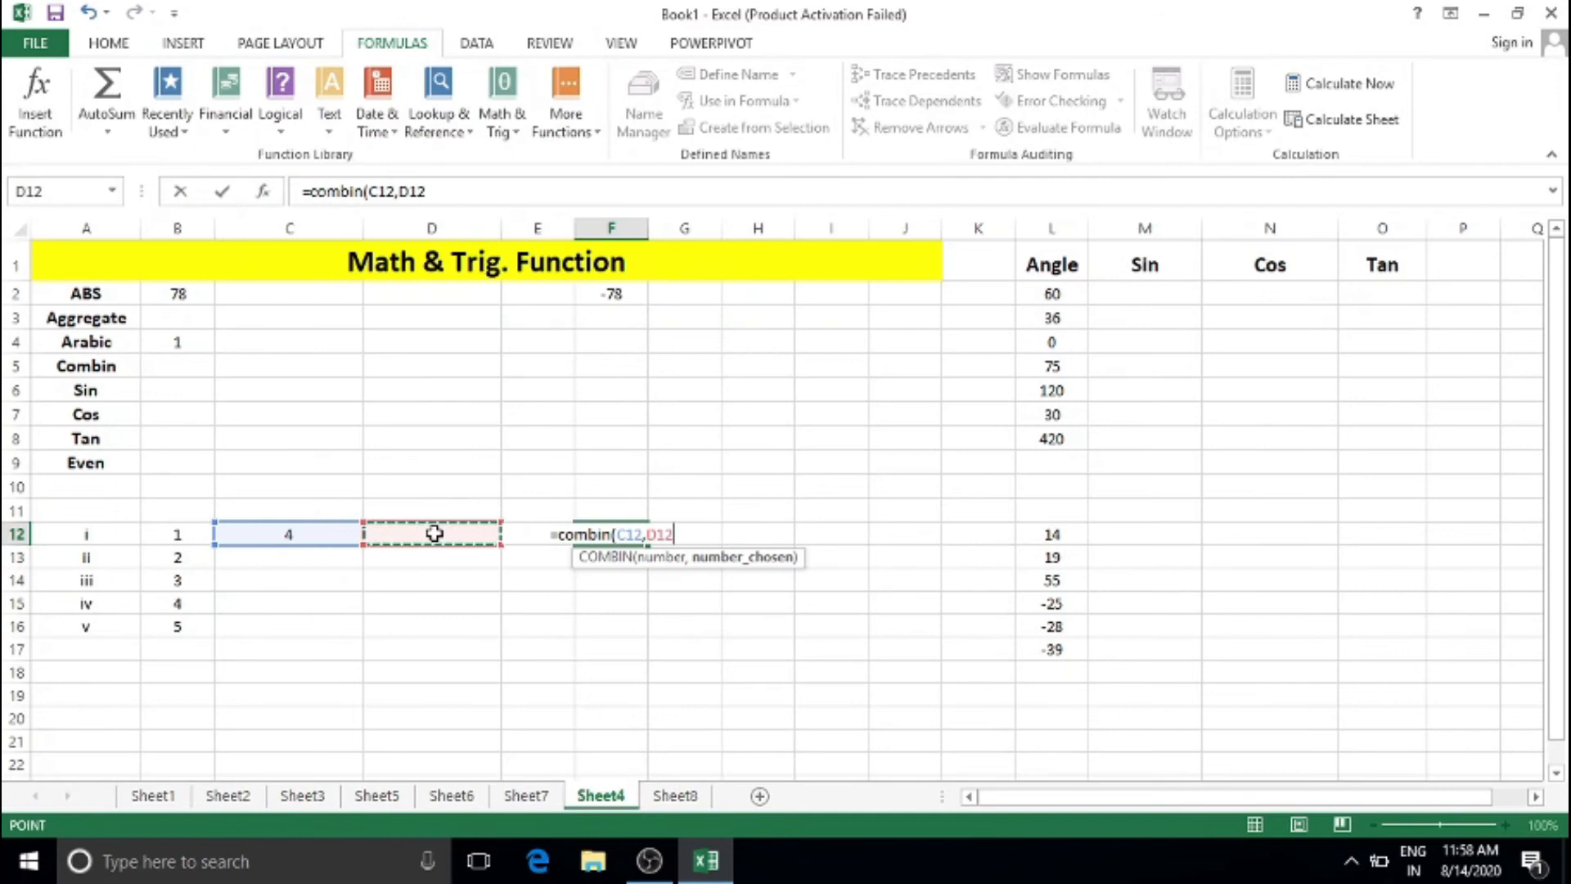
{"action": "type", "text": ")"}
{"action": "key", "text": "Return"}
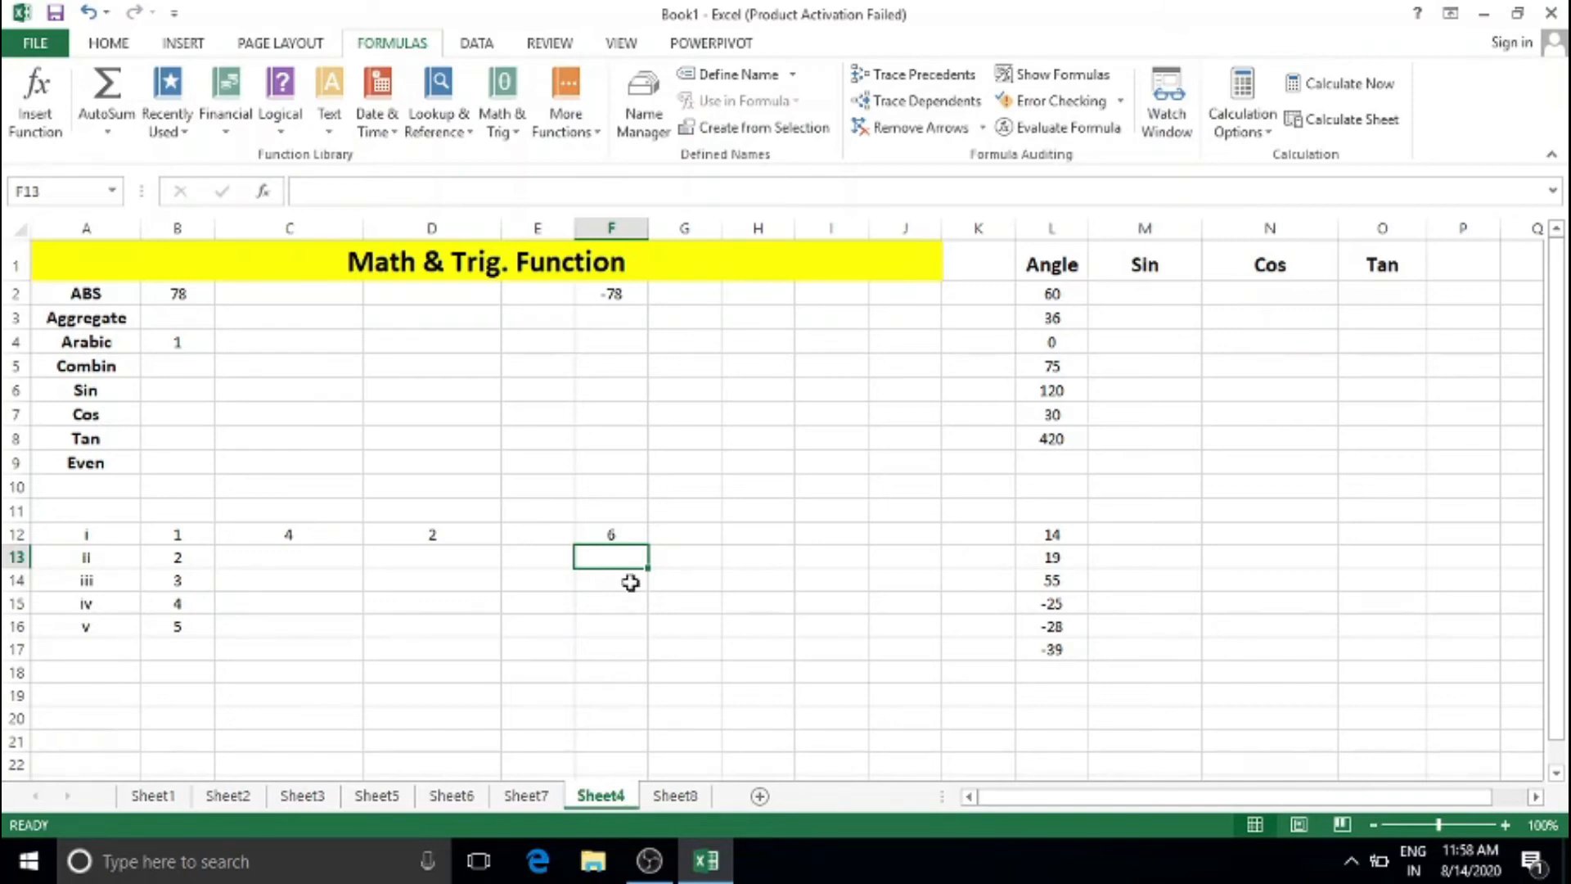
Step: Review the COMBIN formula in F12 together with its source values in C12 and D12
{"action": "left_click", "coordinate": [327, 550]}
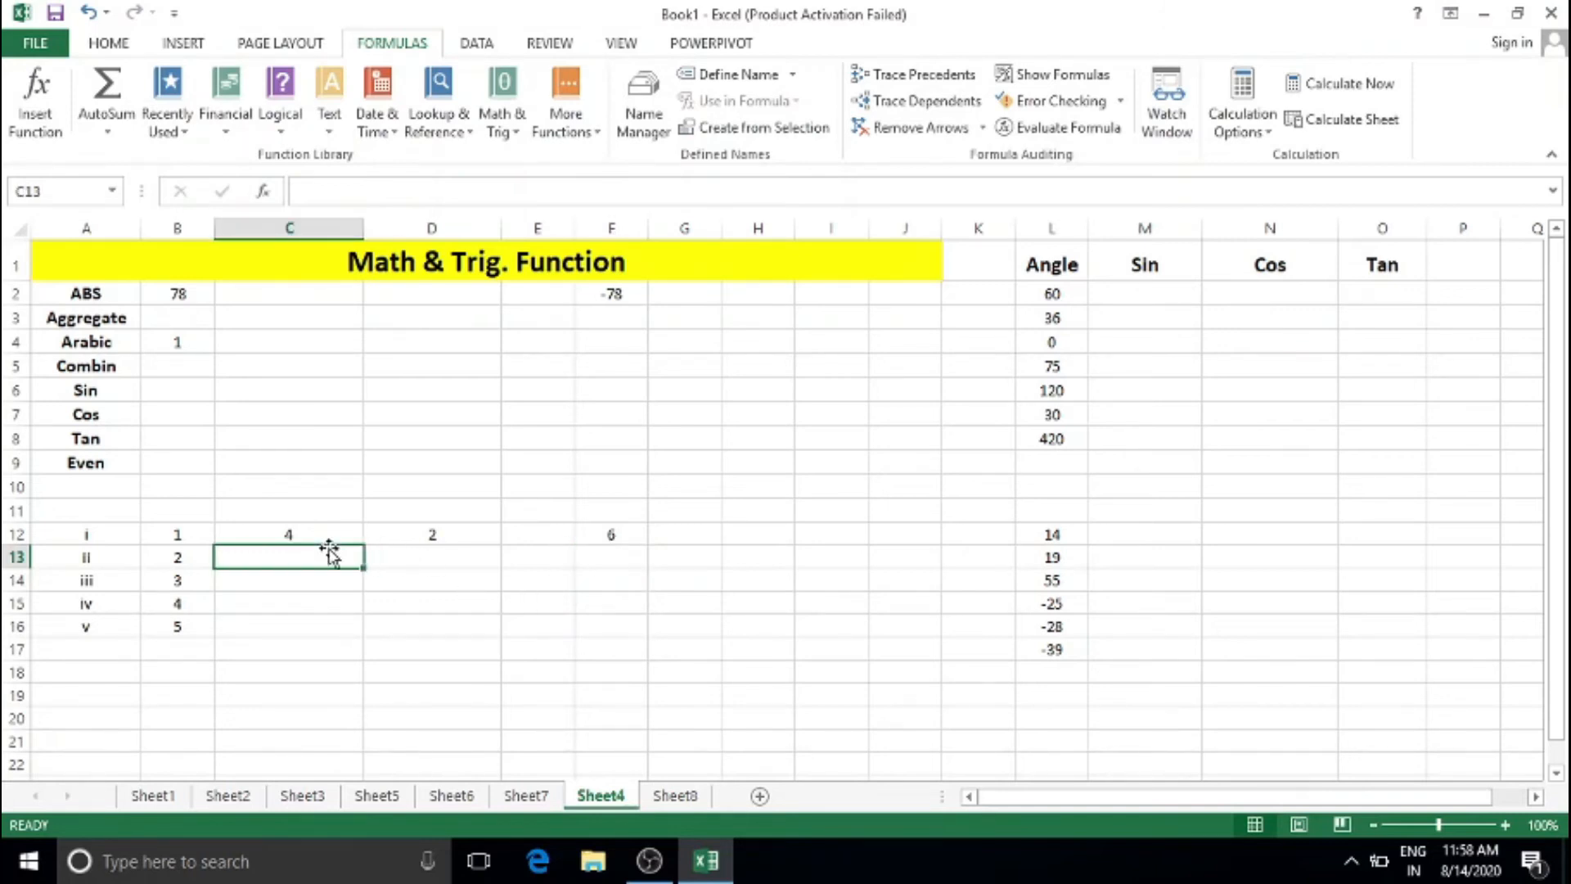
{"action": "left_click", "coordinate": [327, 534]}
{"action": "left_click", "coordinate": [458, 536]}
{"action": "left_click", "coordinate": [597, 537]}
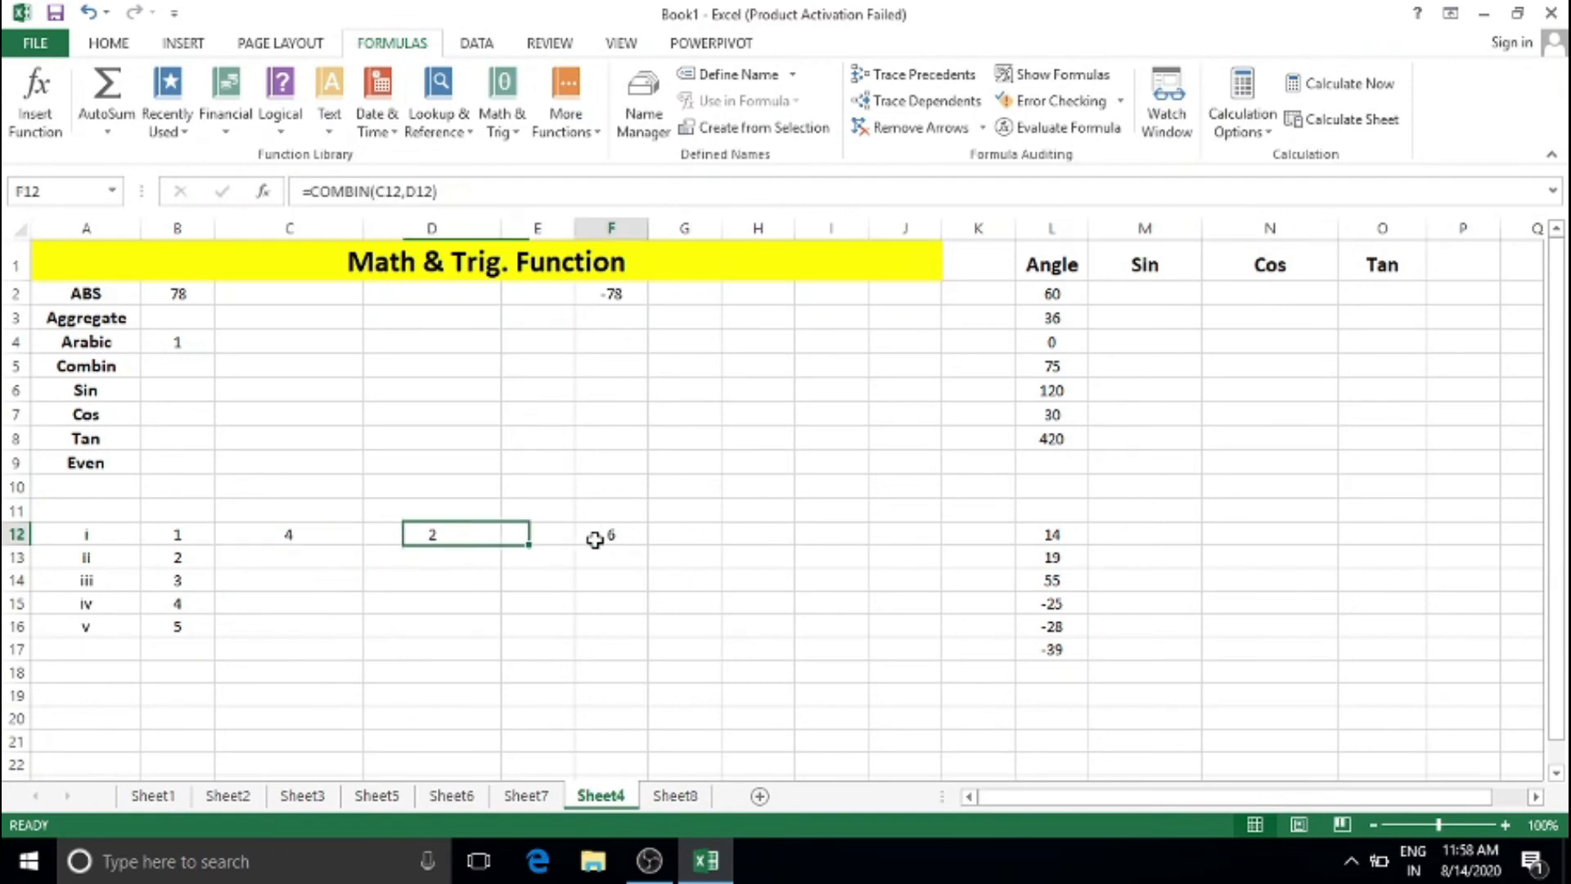
{"action": "left_click", "coordinate": [442, 582]}
{"action": "left_click", "coordinate": [316, 553]}
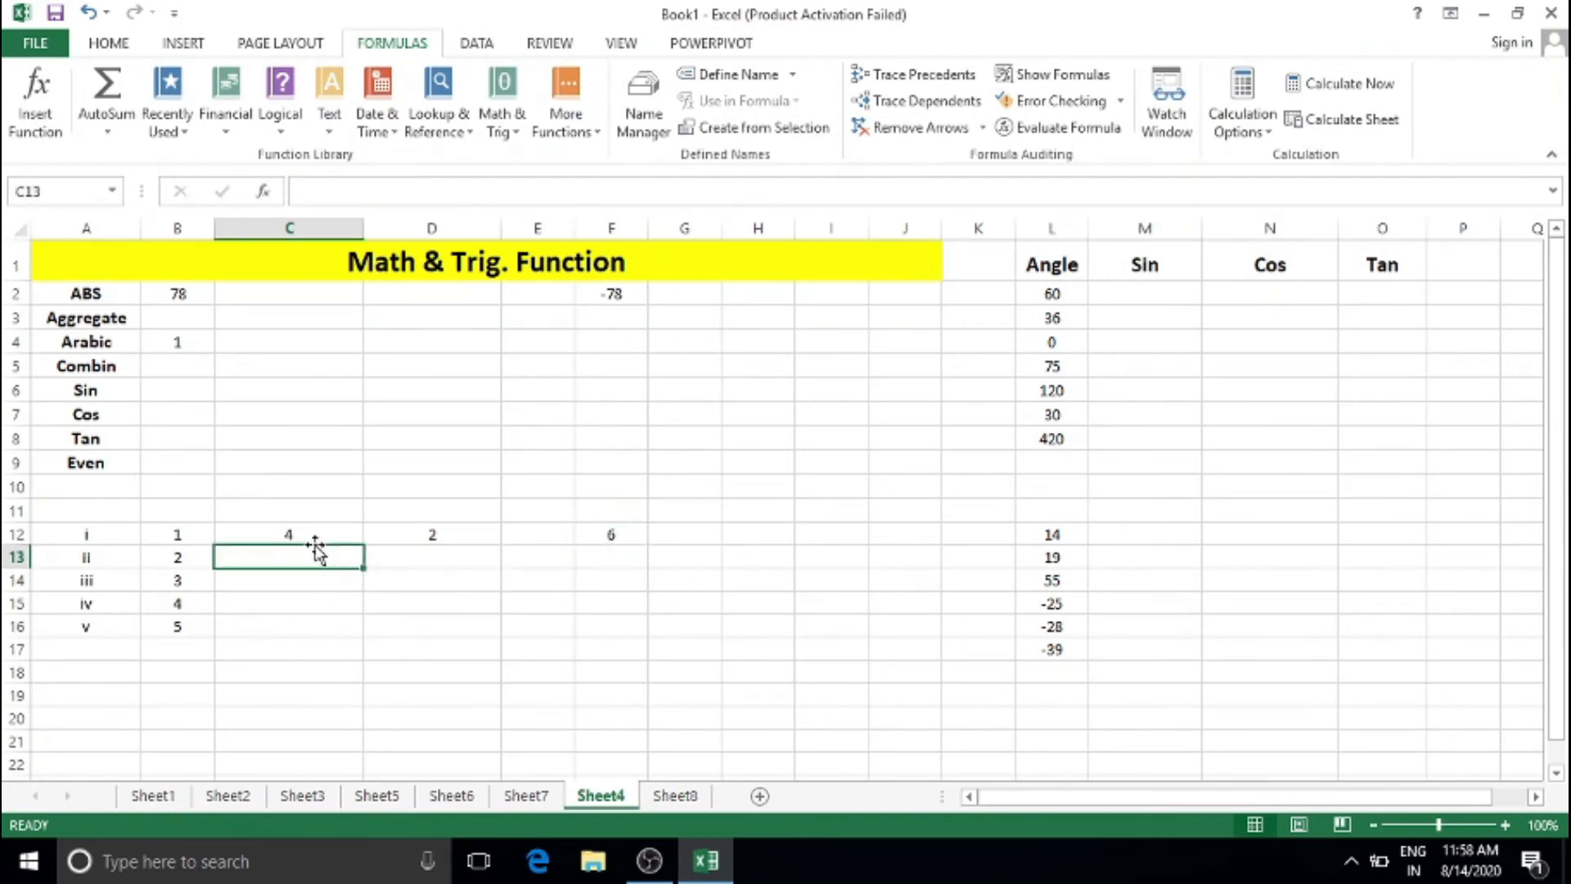
Step: Enter the formula =COMBIN(C12,D12) in cell B5 beside the Combin label
{"action": "left_click", "coordinate": [166, 367]}
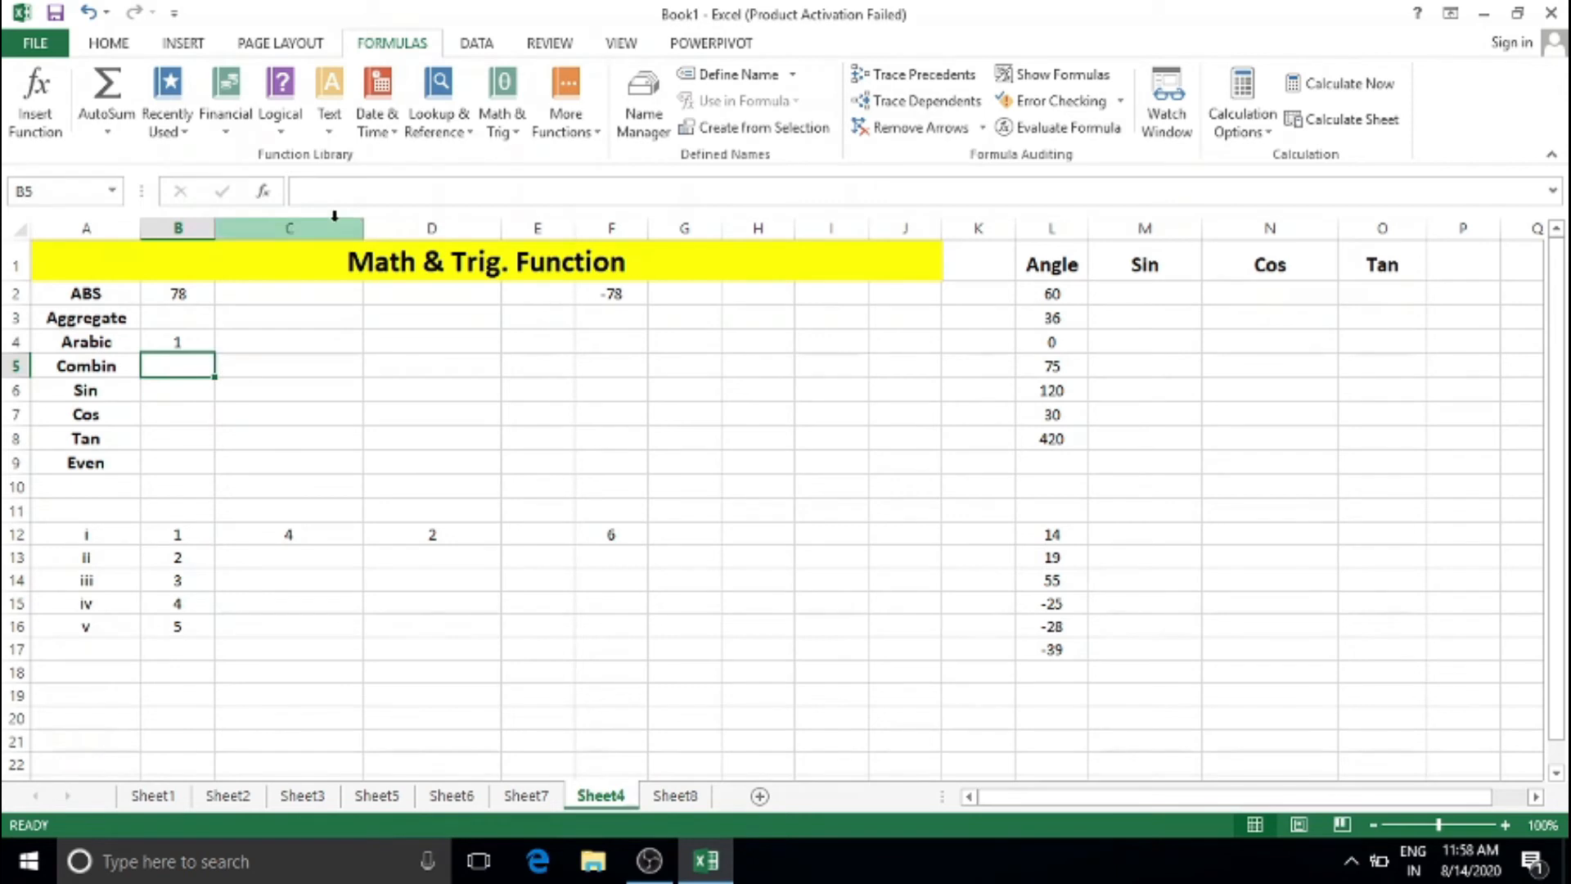
{"action": "type", "text": "=combin("}
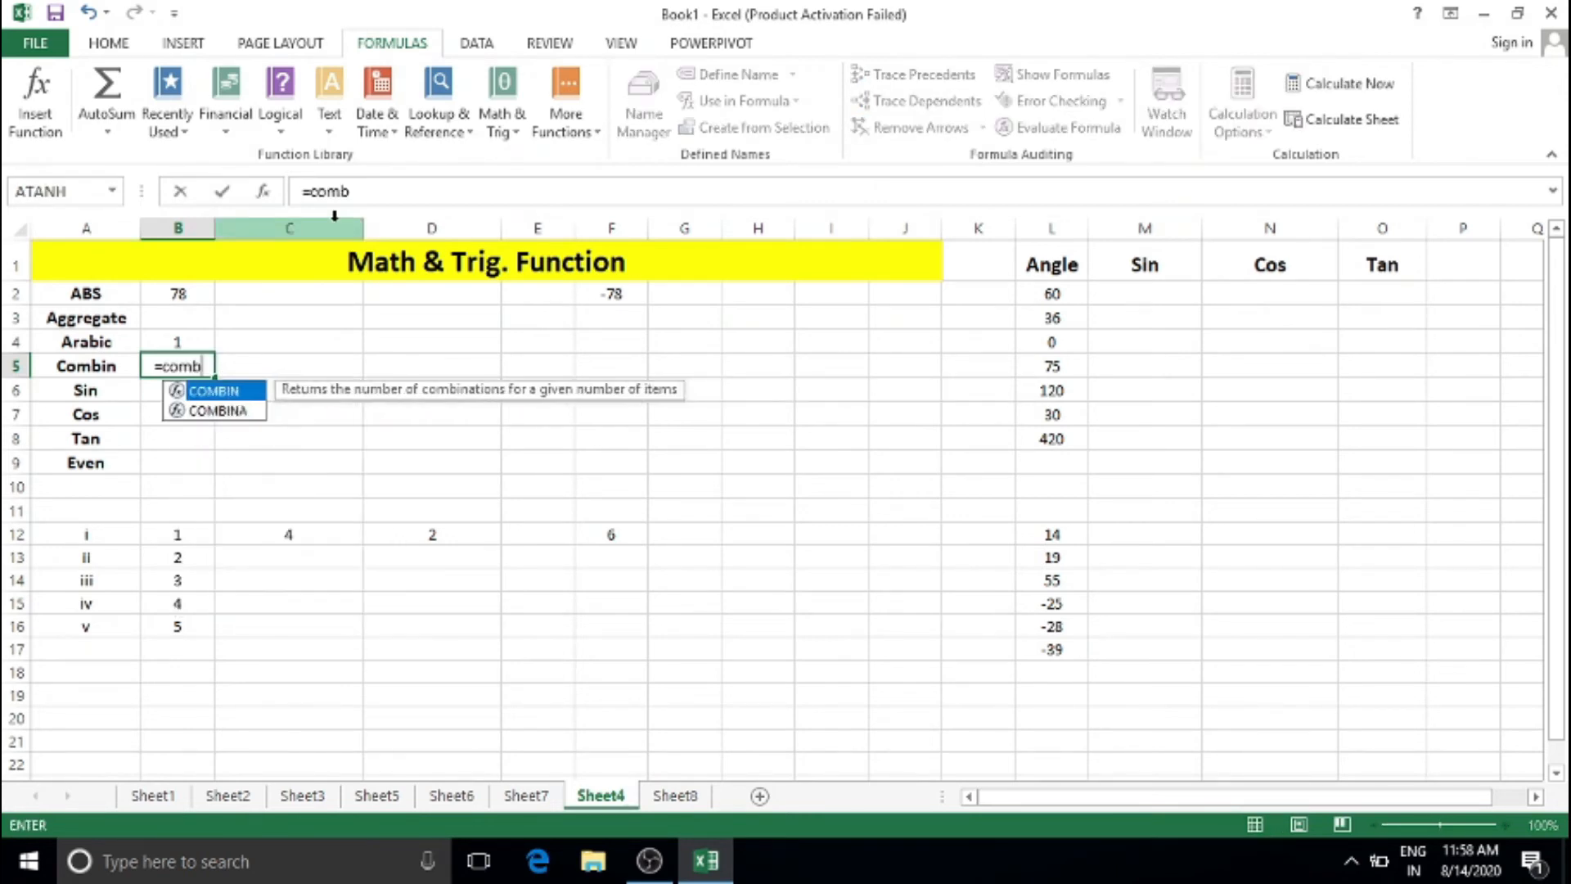
{"action": "left_click", "coordinate": [312, 534]}
{"action": "type", "text": ","}
{"action": "left_click", "coordinate": [422, 536]}
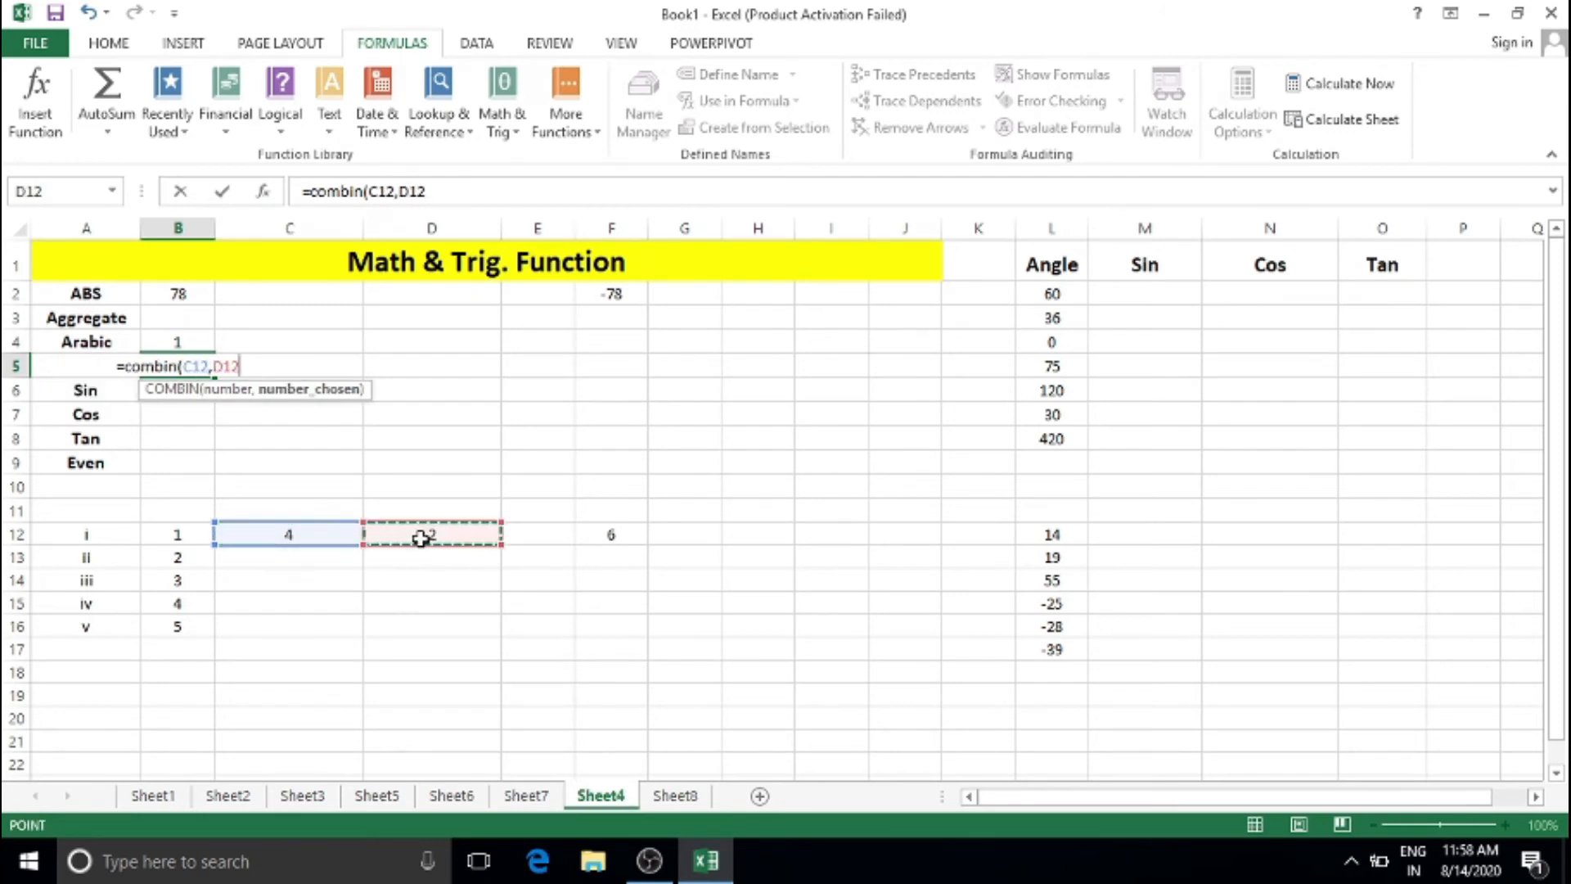
{"action": "type", "text": ")"}
{"action": "key", "text": "Return"}
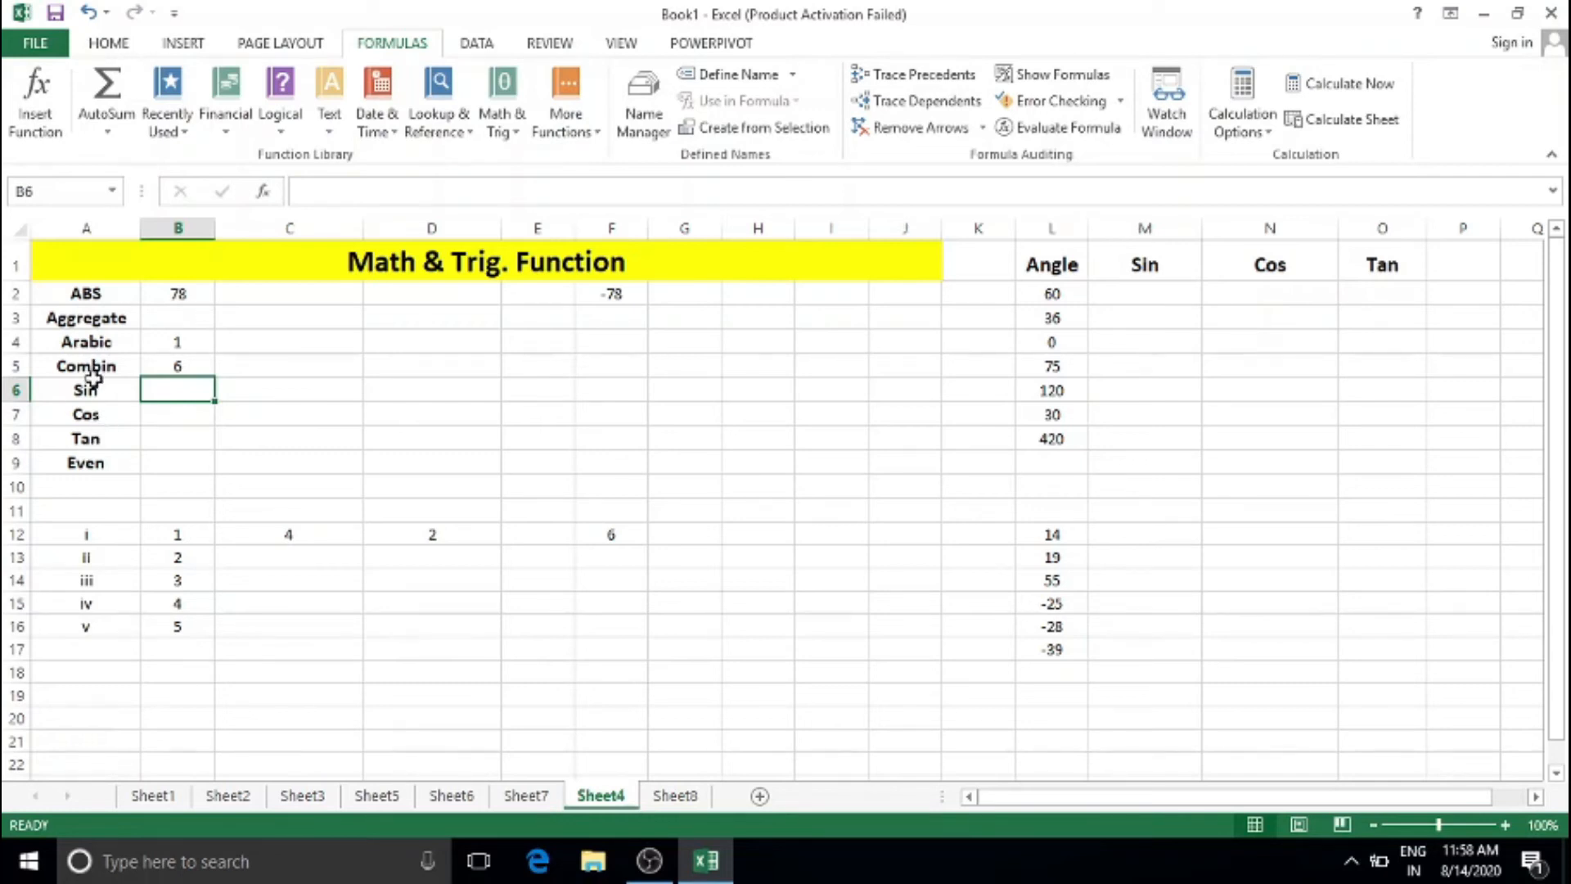
Step: Examine the Sin, Cos and Tan labels in column A and the Angle table's headings and angles in columns L to O
{"action": "left_click", "coordinate": [96, 395]}
{"action": "left_click", "coordinate": [107, 419]}
{"action": "left_click", "coordinate": [103, 438]}
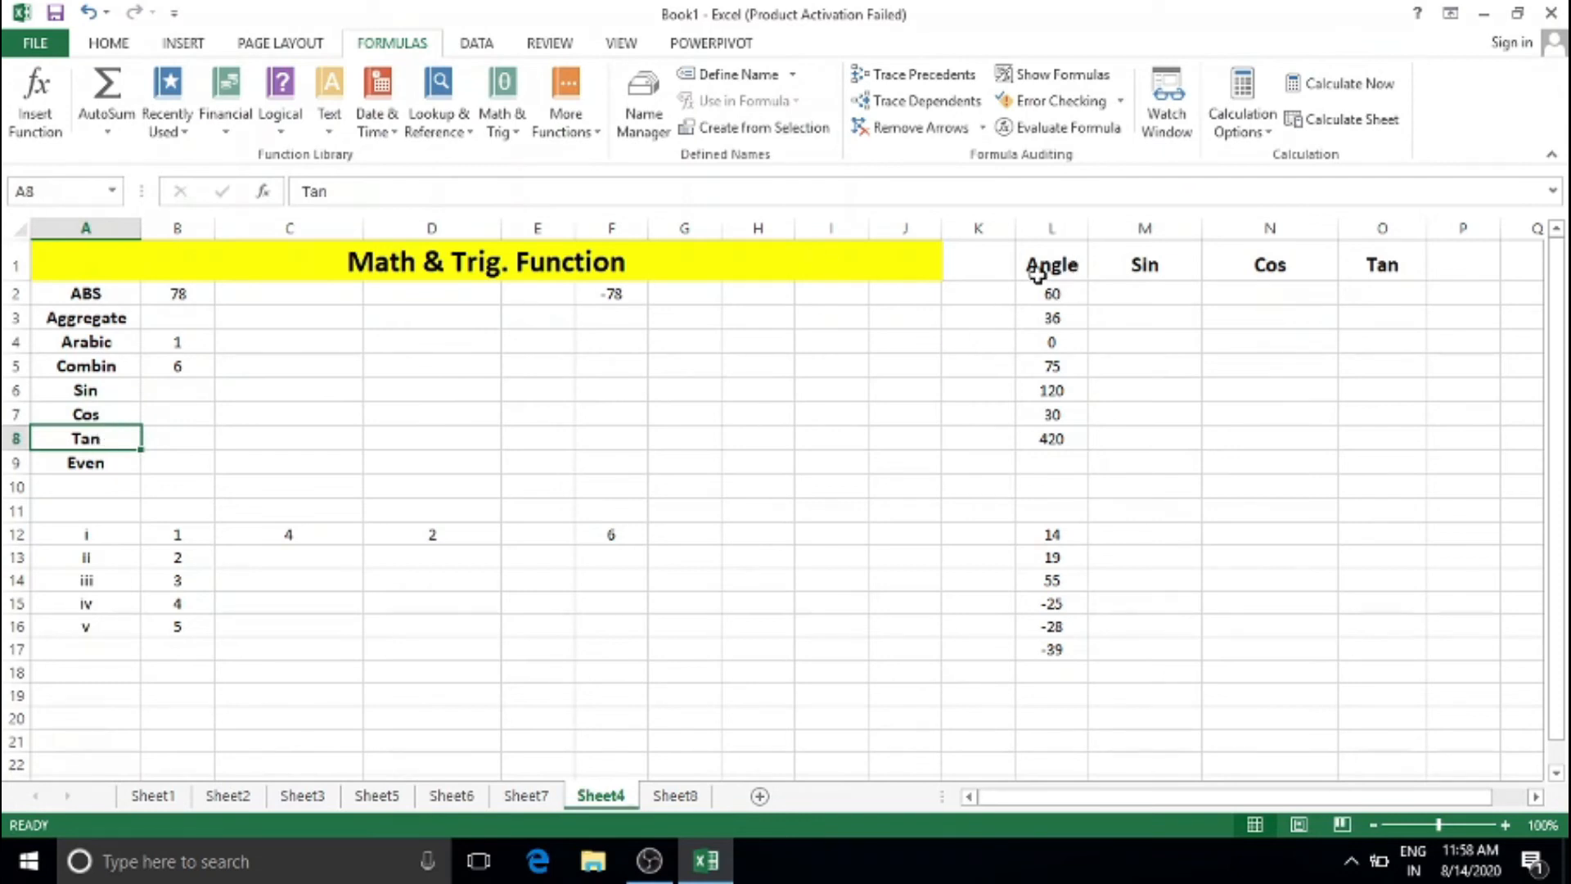
{"action": "left_click", "coordinate": [1074, 267]}
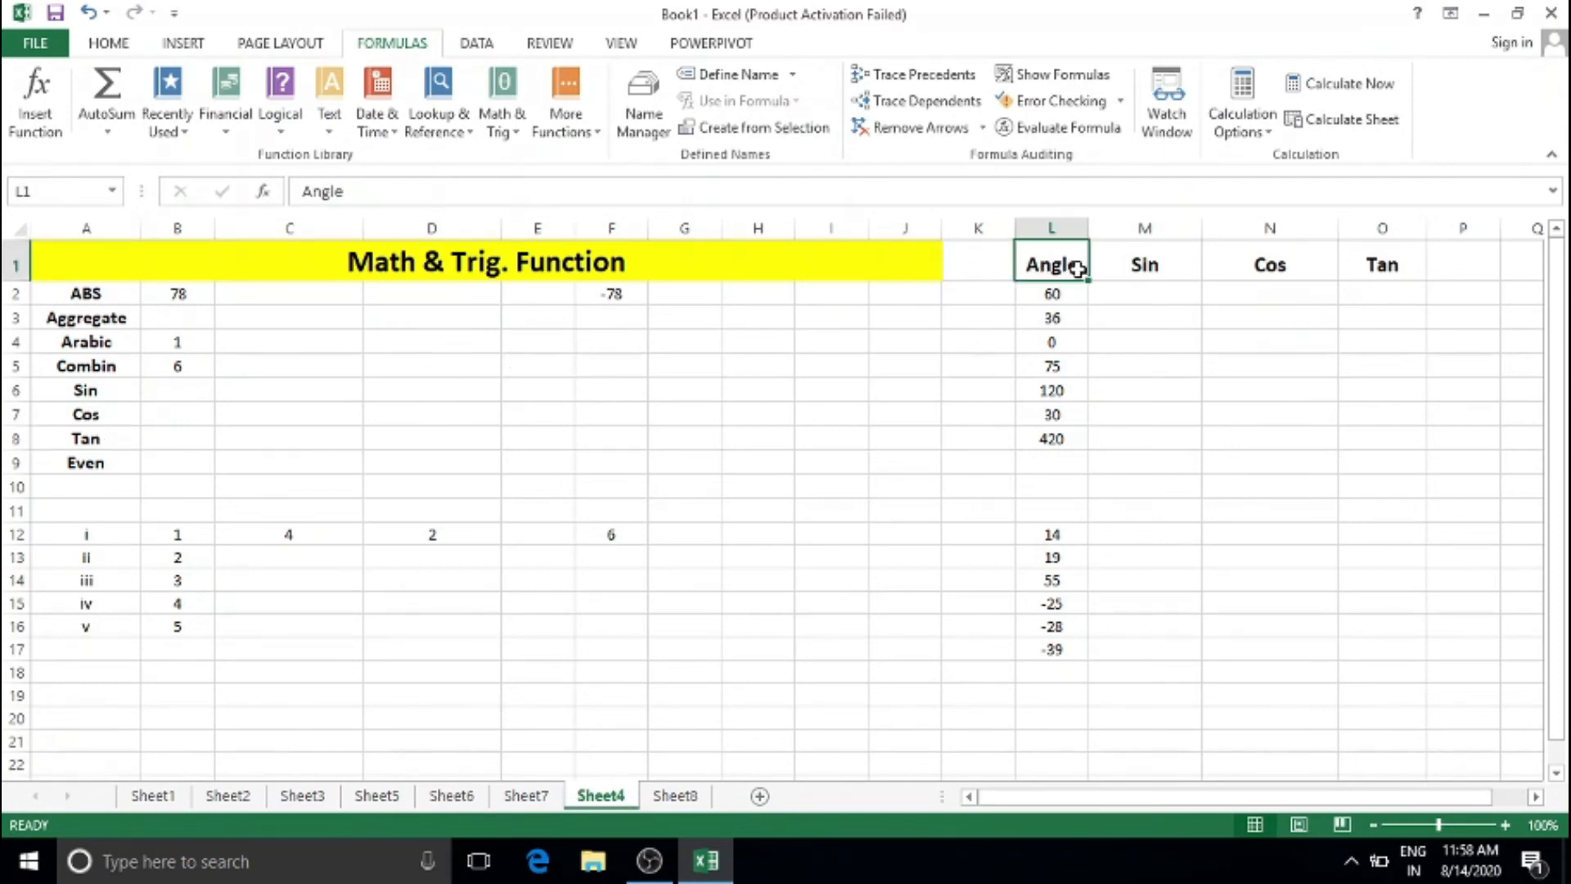
{"action": "left_click", "coordinate": [1148, 266]}
{"action": "left_click", "coordinate": [1289, 262]}
{"action": "left_click", "coordinate": [1370, 261]}
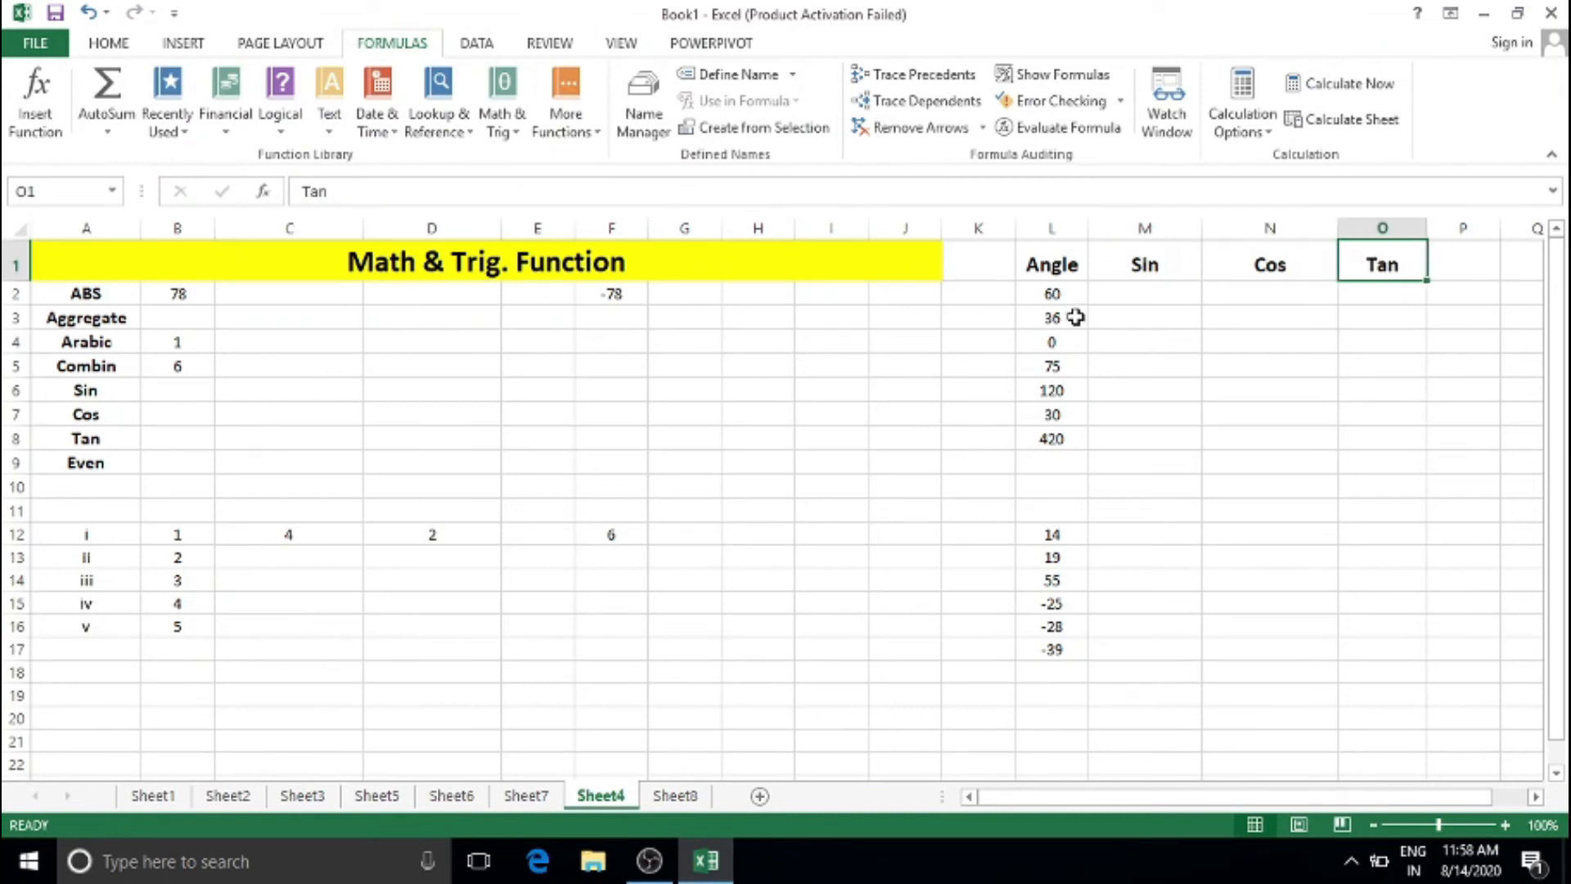
{"action": "left_click", "coordinate": [1056, 292]}
{"action": "left_click", "coordinate": [1060, 319]}
{"action": "left_click", "coordinate": [1069, 336]}
{"action": "left_click", "coordinate": [1067, 365]}
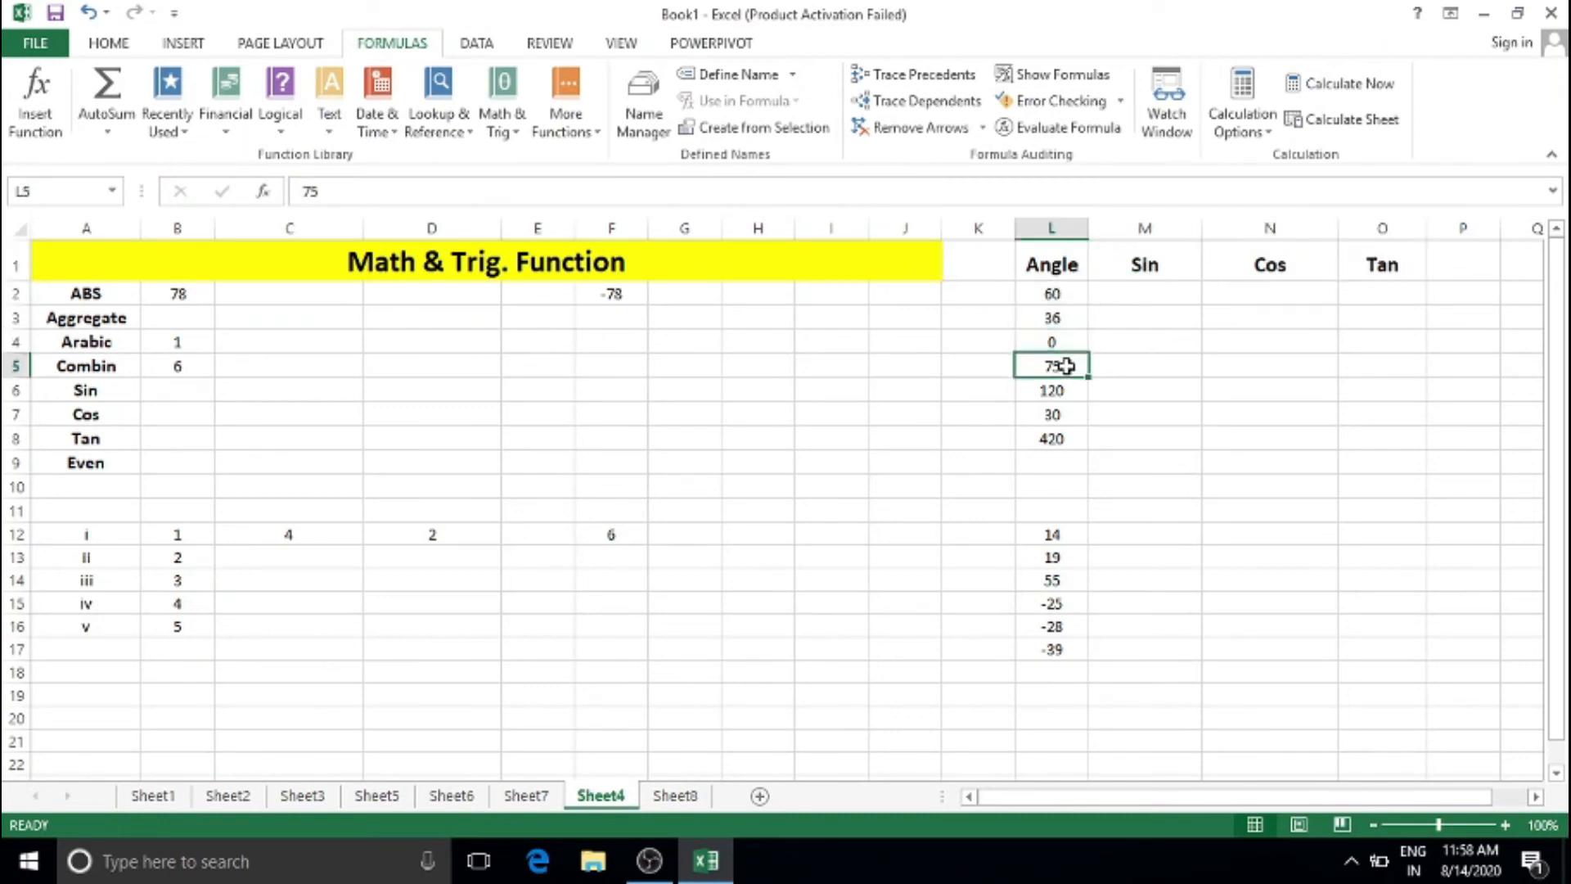
{"action": "left_click", "coordinate": [1063, 320]}
{"action": "left_click", "coordinate": [1066, 365]}
{"action": "left_click", "coordinate": [1060, 417]}
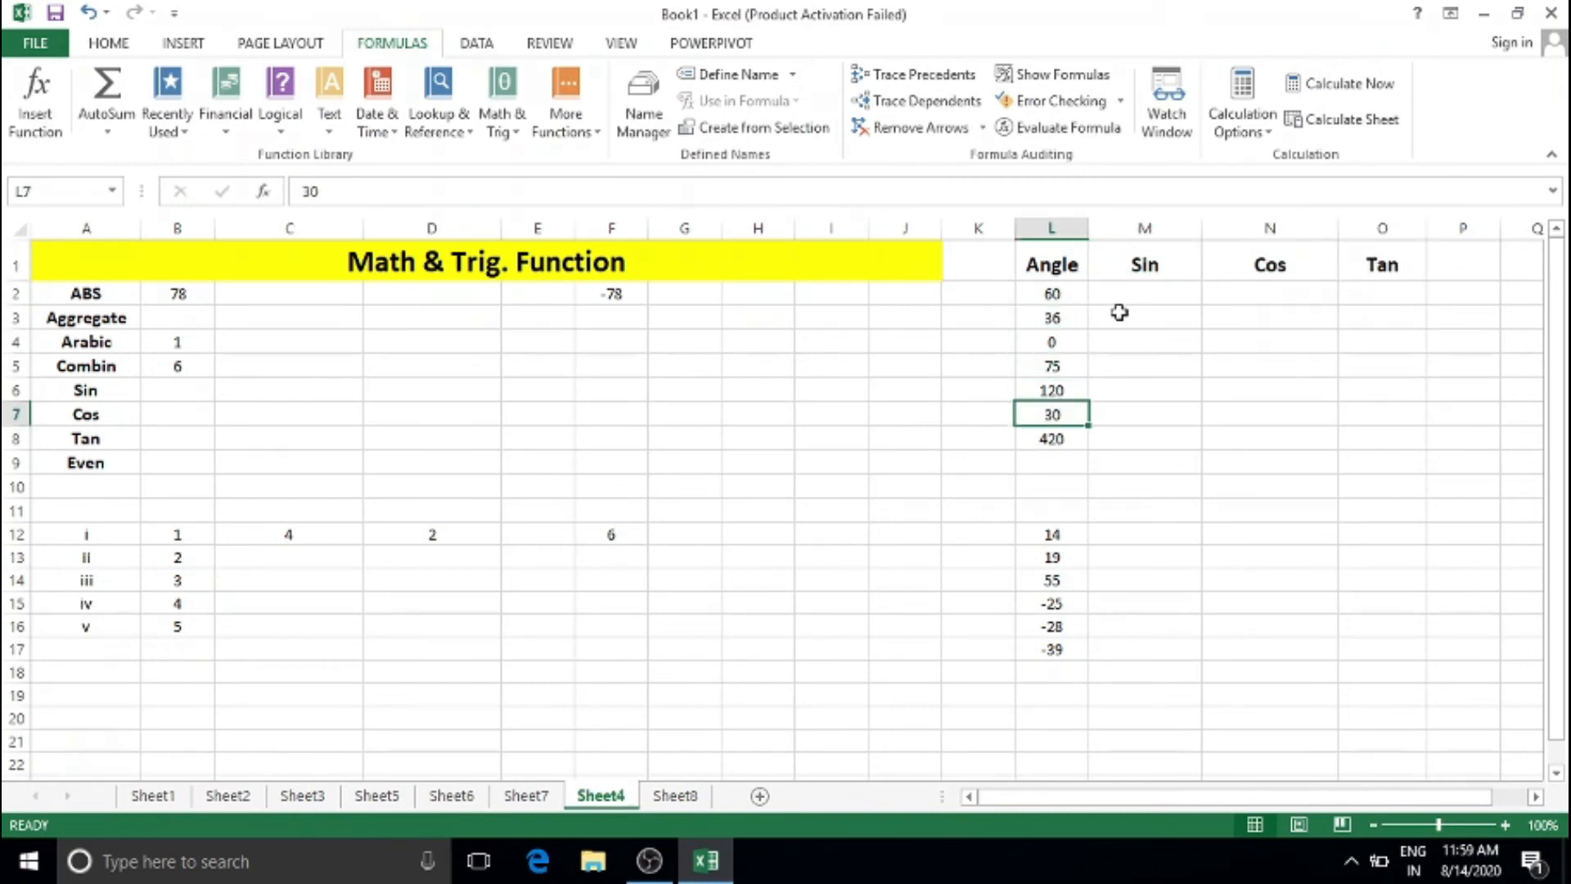
Step: Enter the formula =SIN(L2*PI()/180) in cell M2 for the first angle
{"action": "left_click", "coordinate": [1137, 295]}
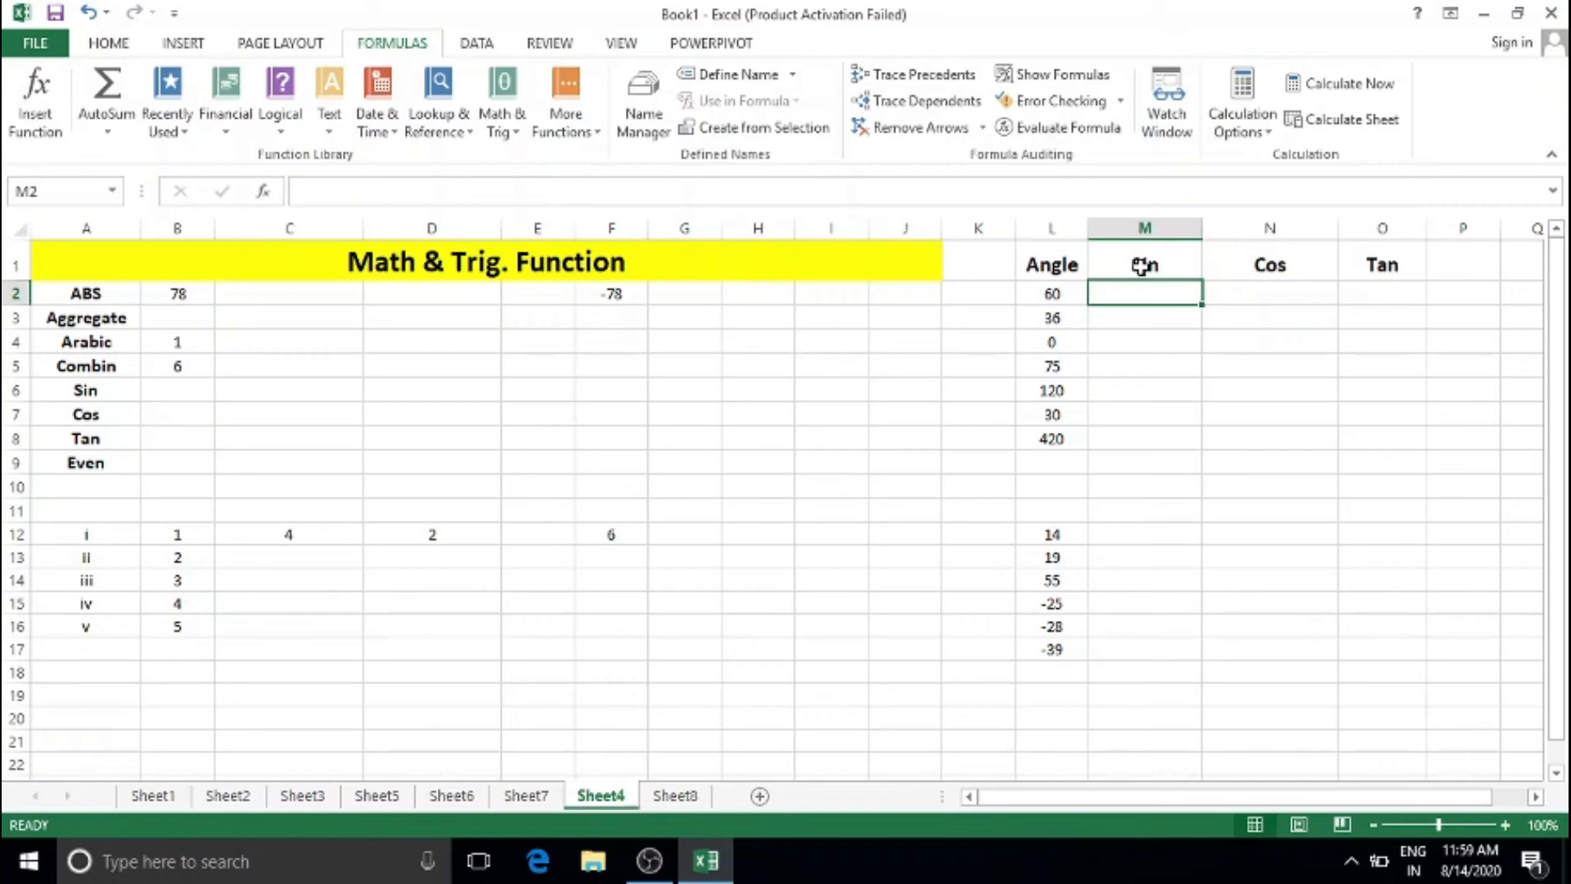
{"action": "type", "text": "="}
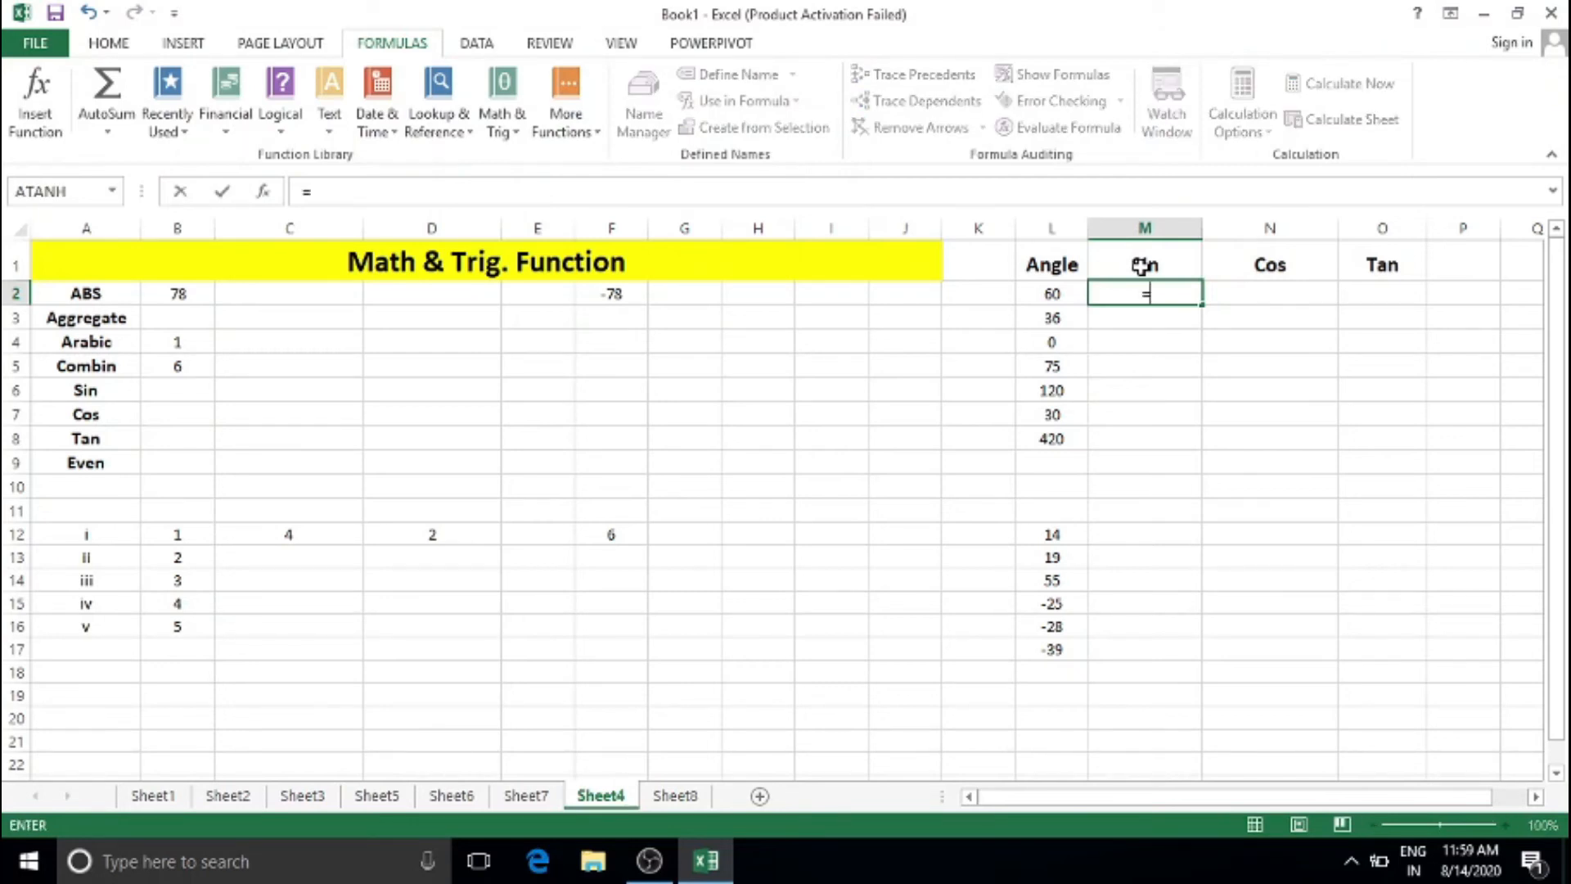
{"action": "type", "text": "sin"}
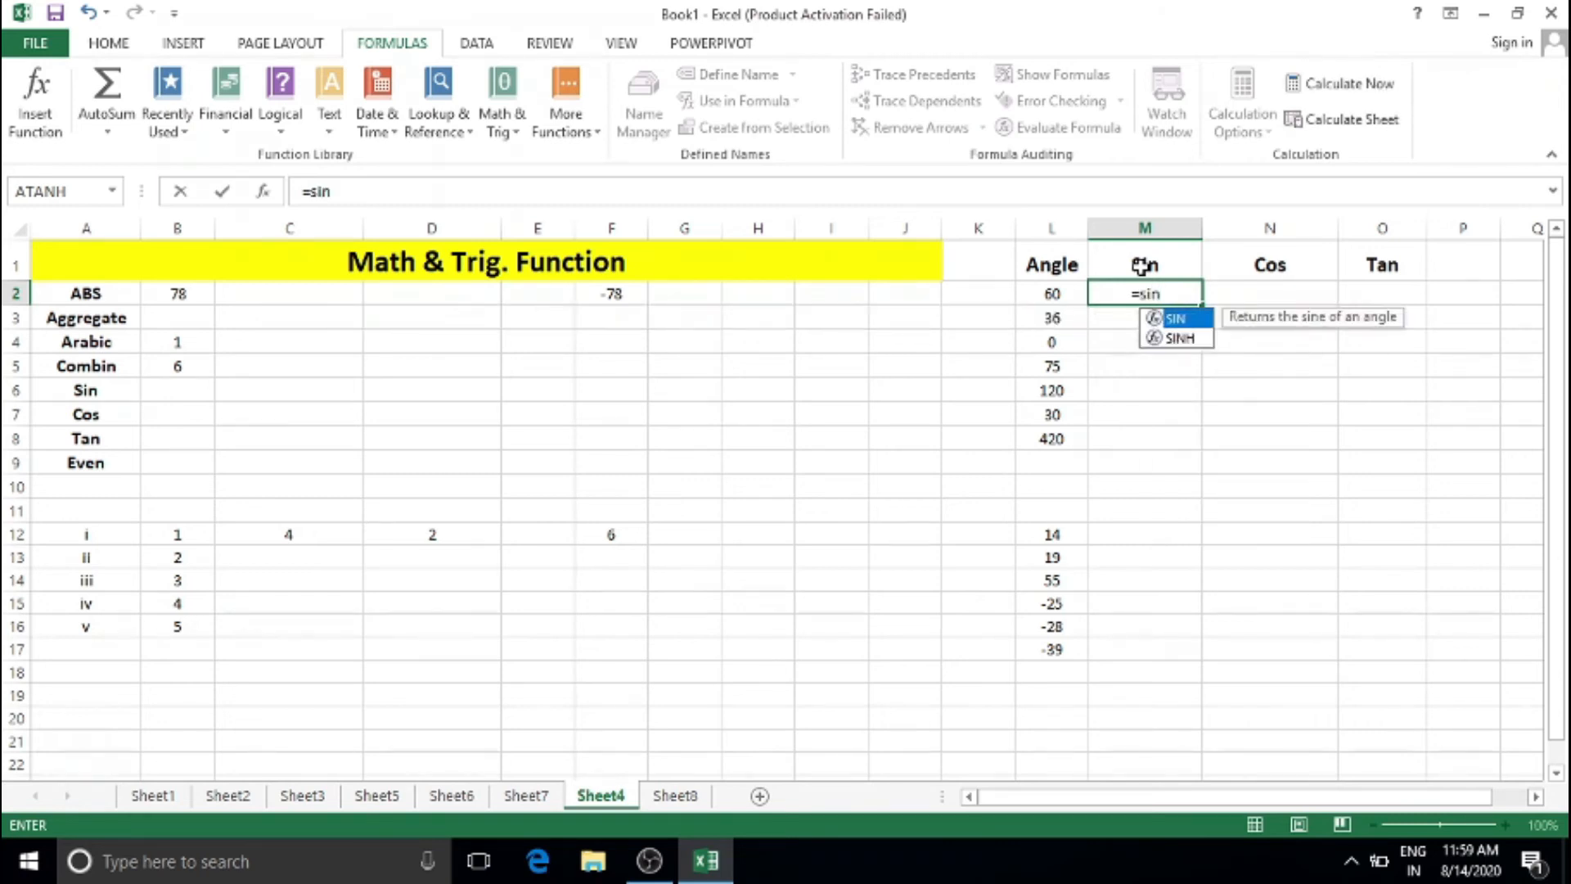
{"action": "type", "text": "("}
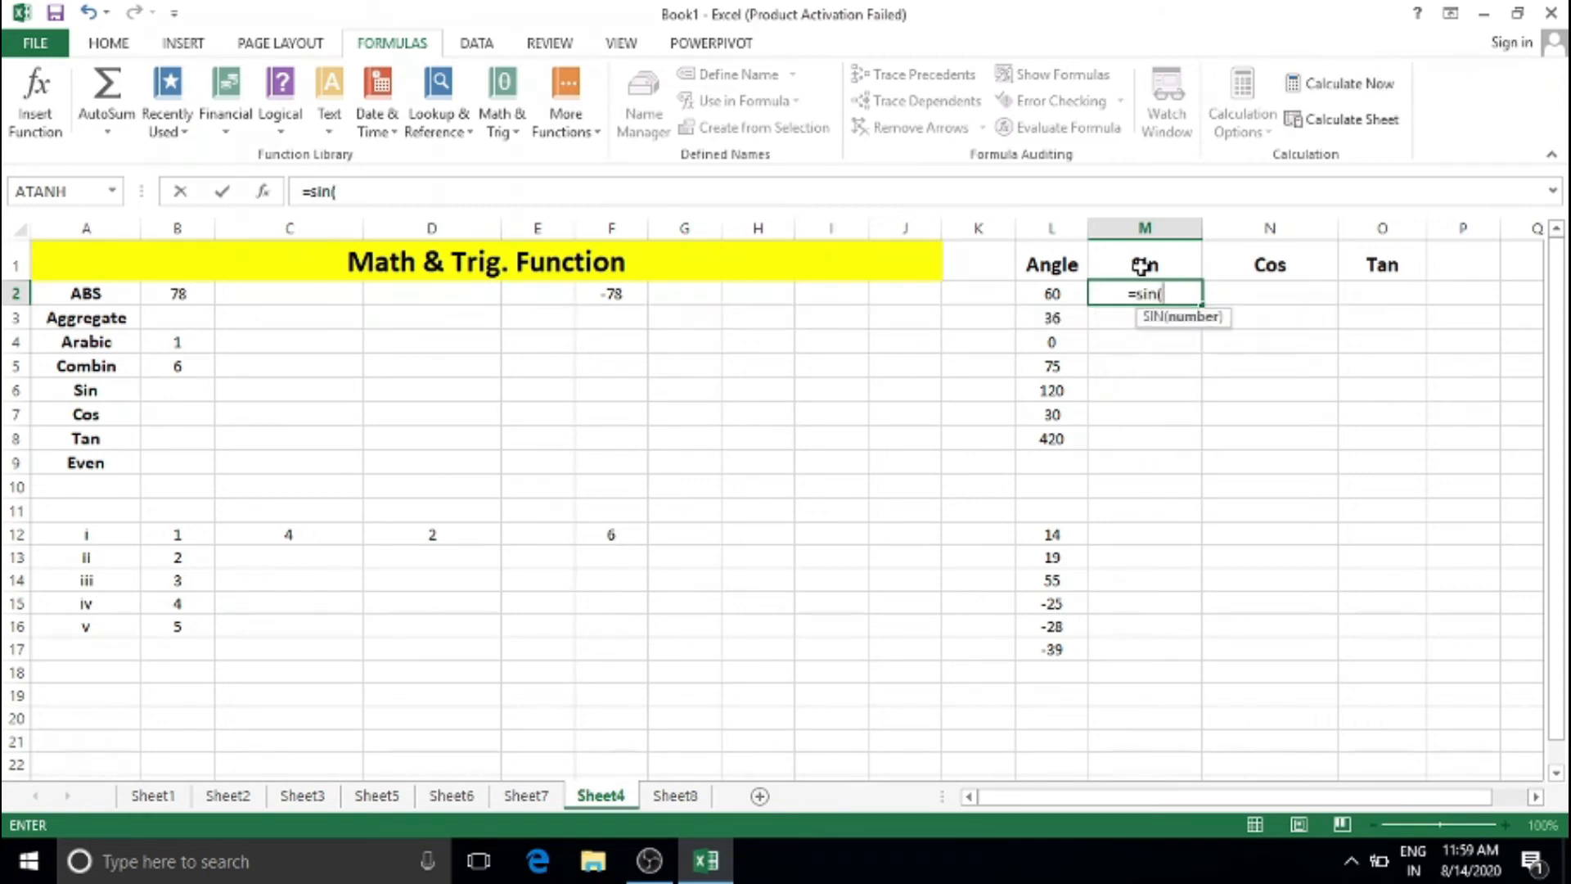
{"action": "left_click", "coordinate": [1034, 293]}
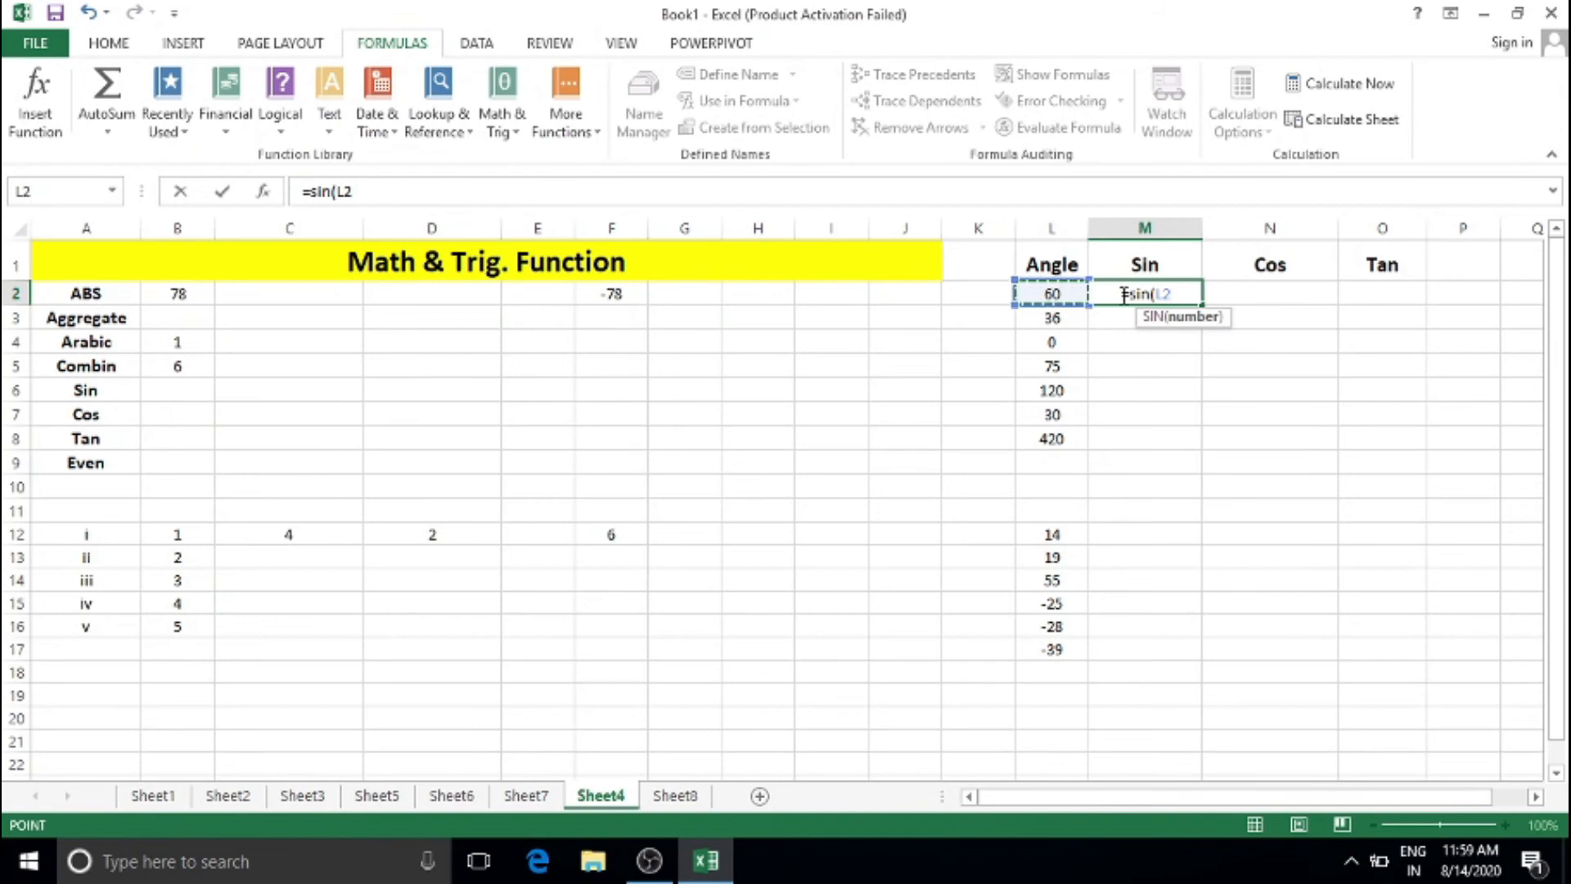
{"action": "type", "text": "*"}
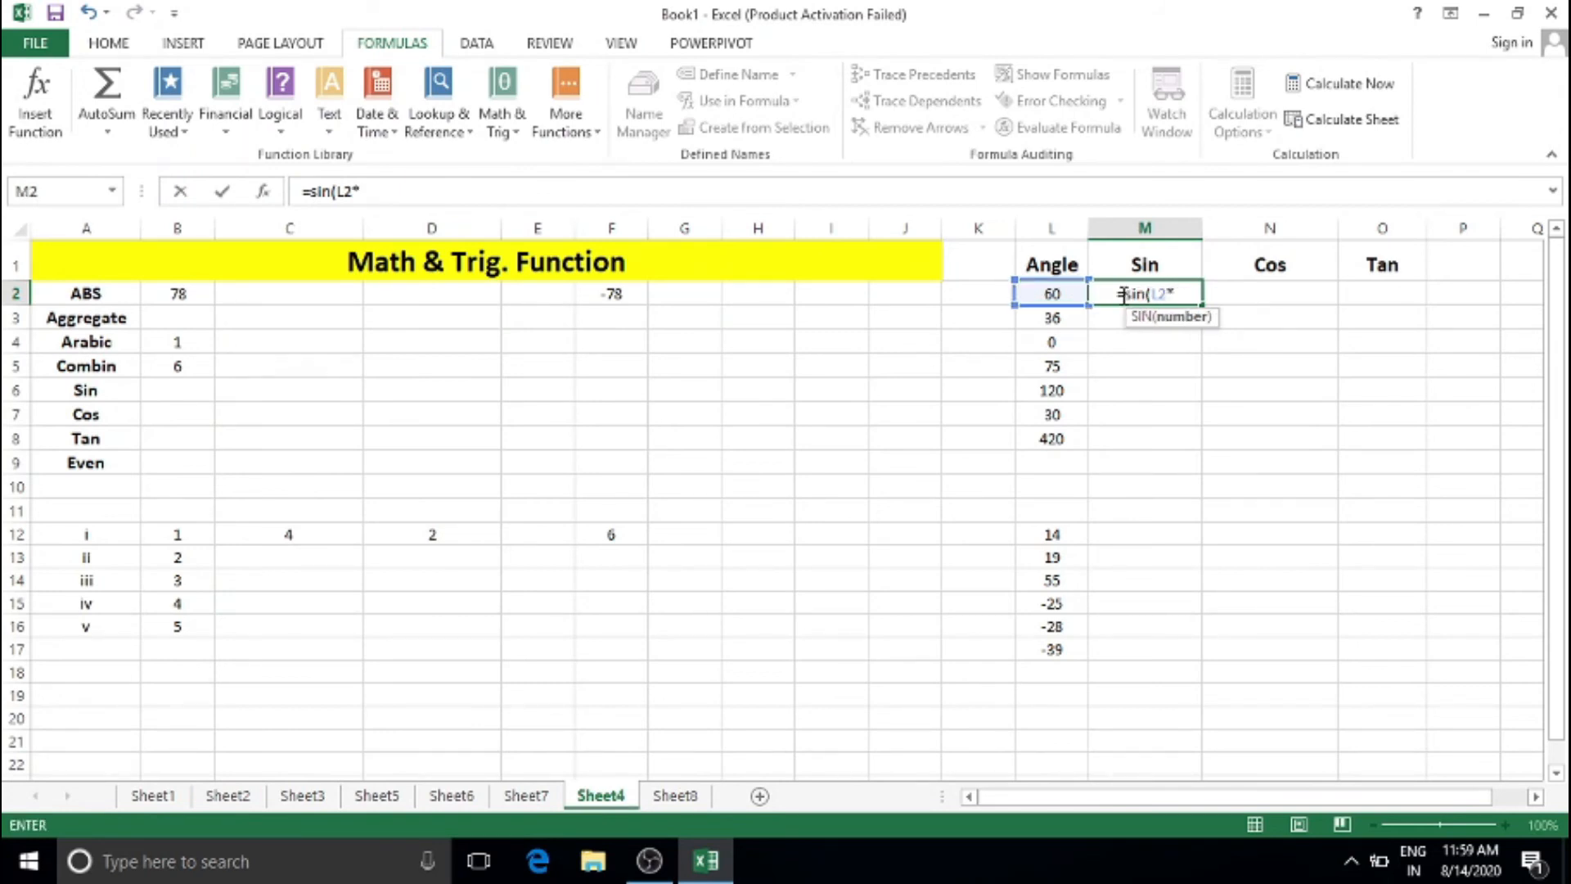
{"action": "type", "text": "pi"}
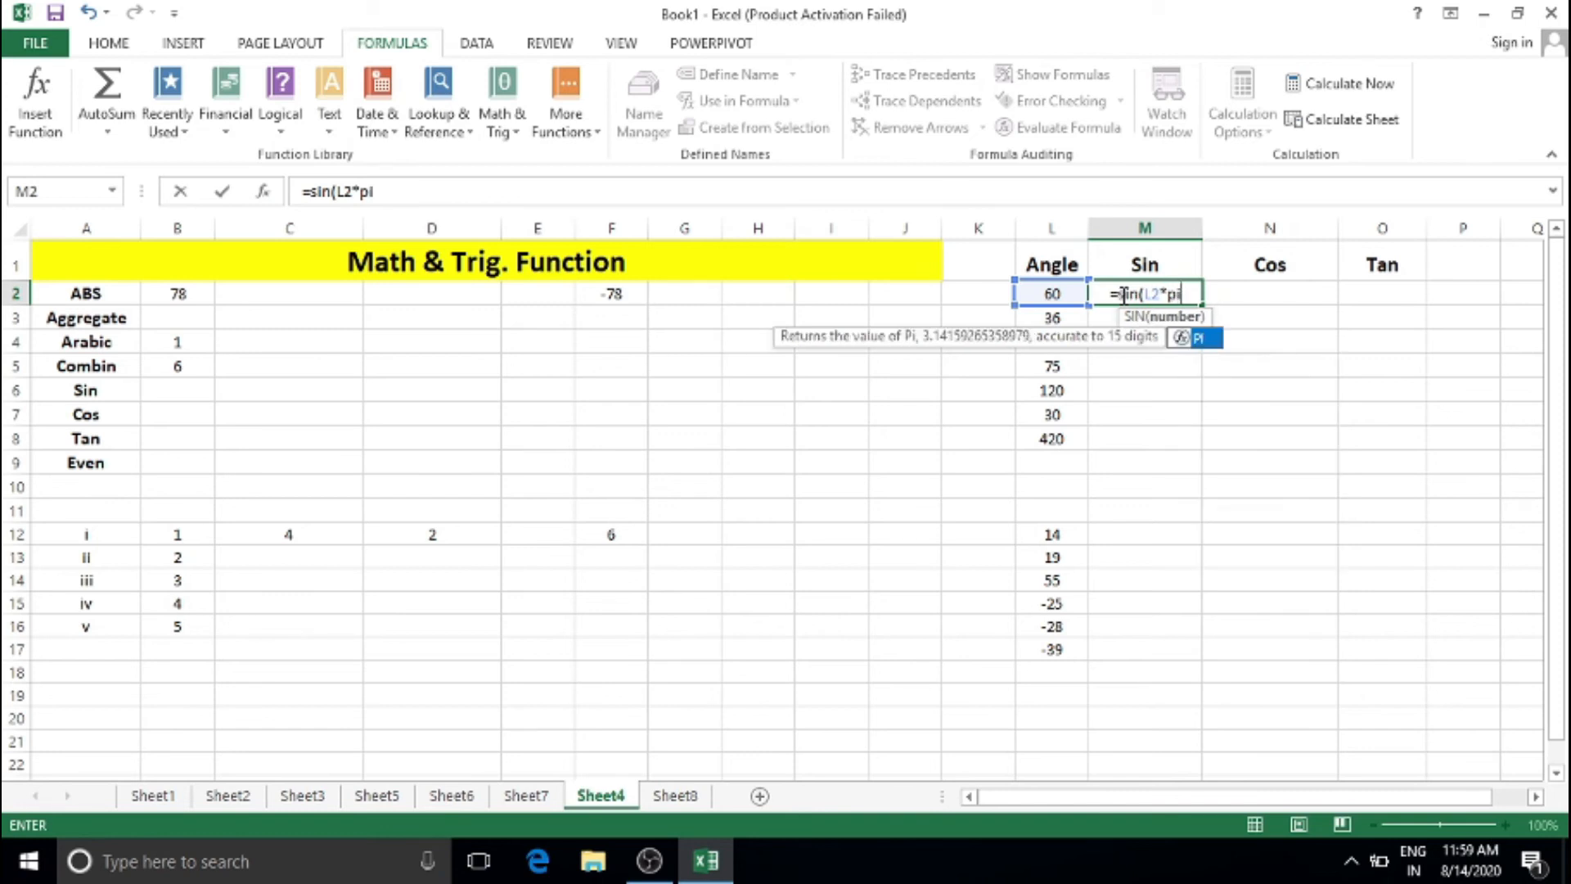
{"action": "type", "text": "()"}
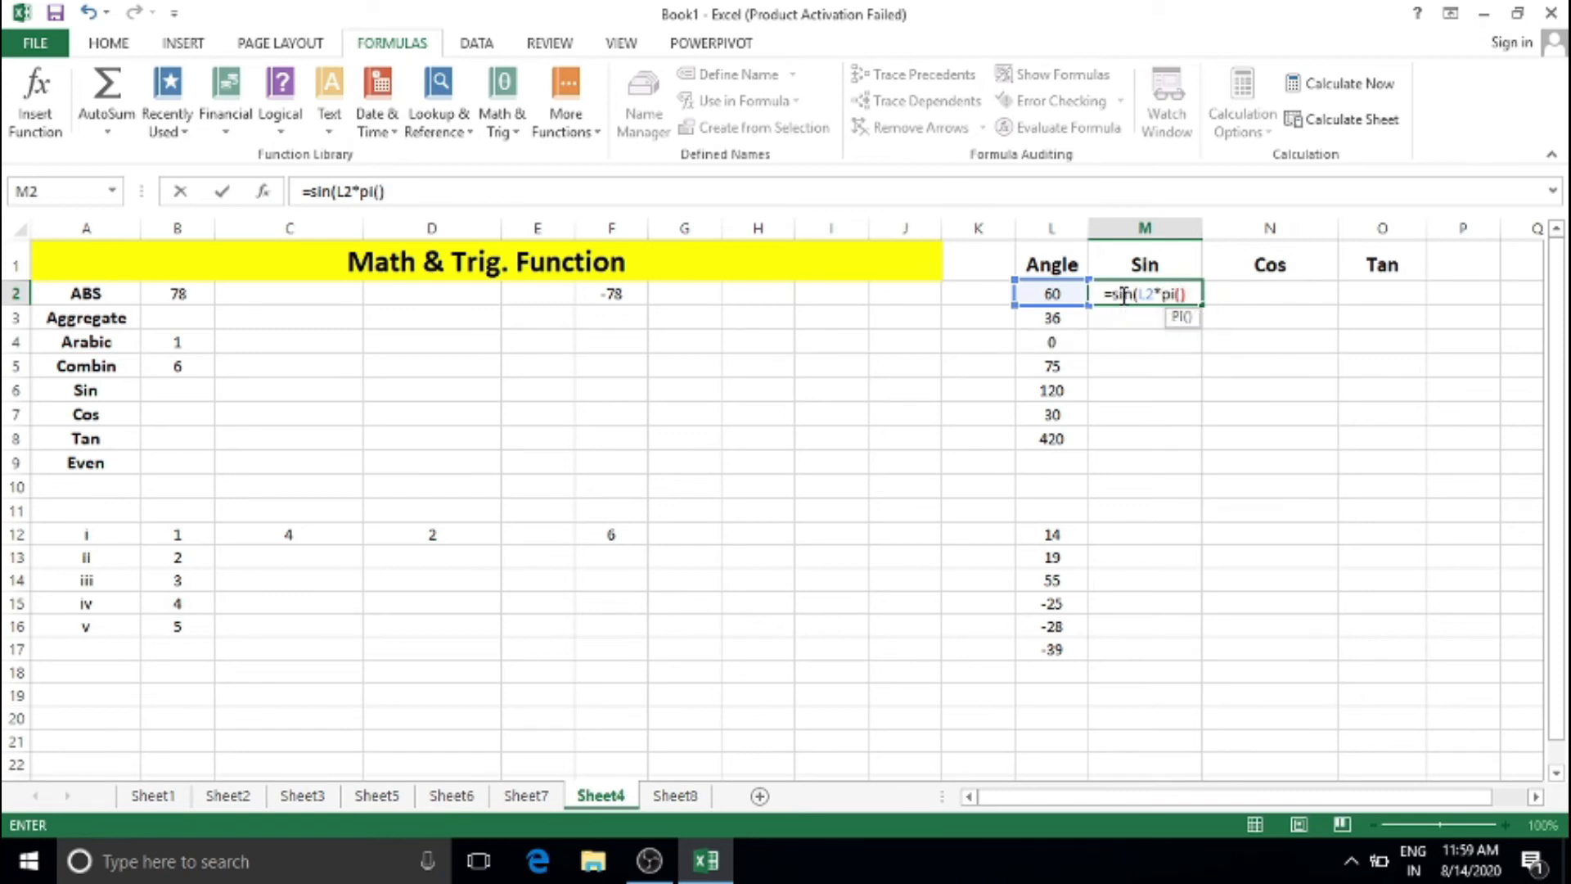
{"action": "type", "text": ")"}
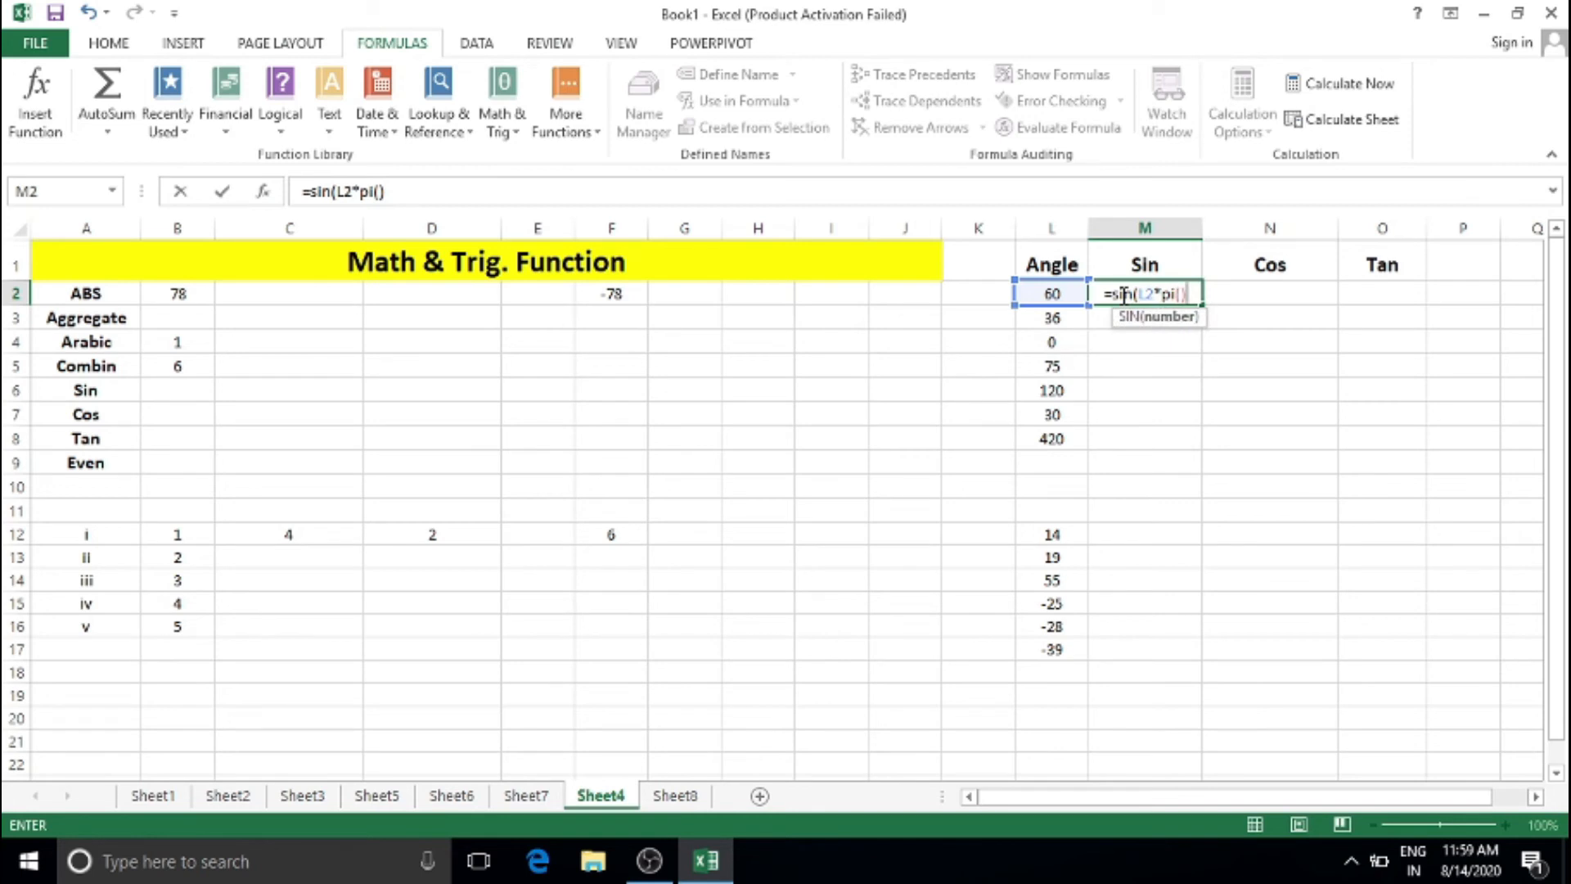
{"action": "type", "text": "/"}
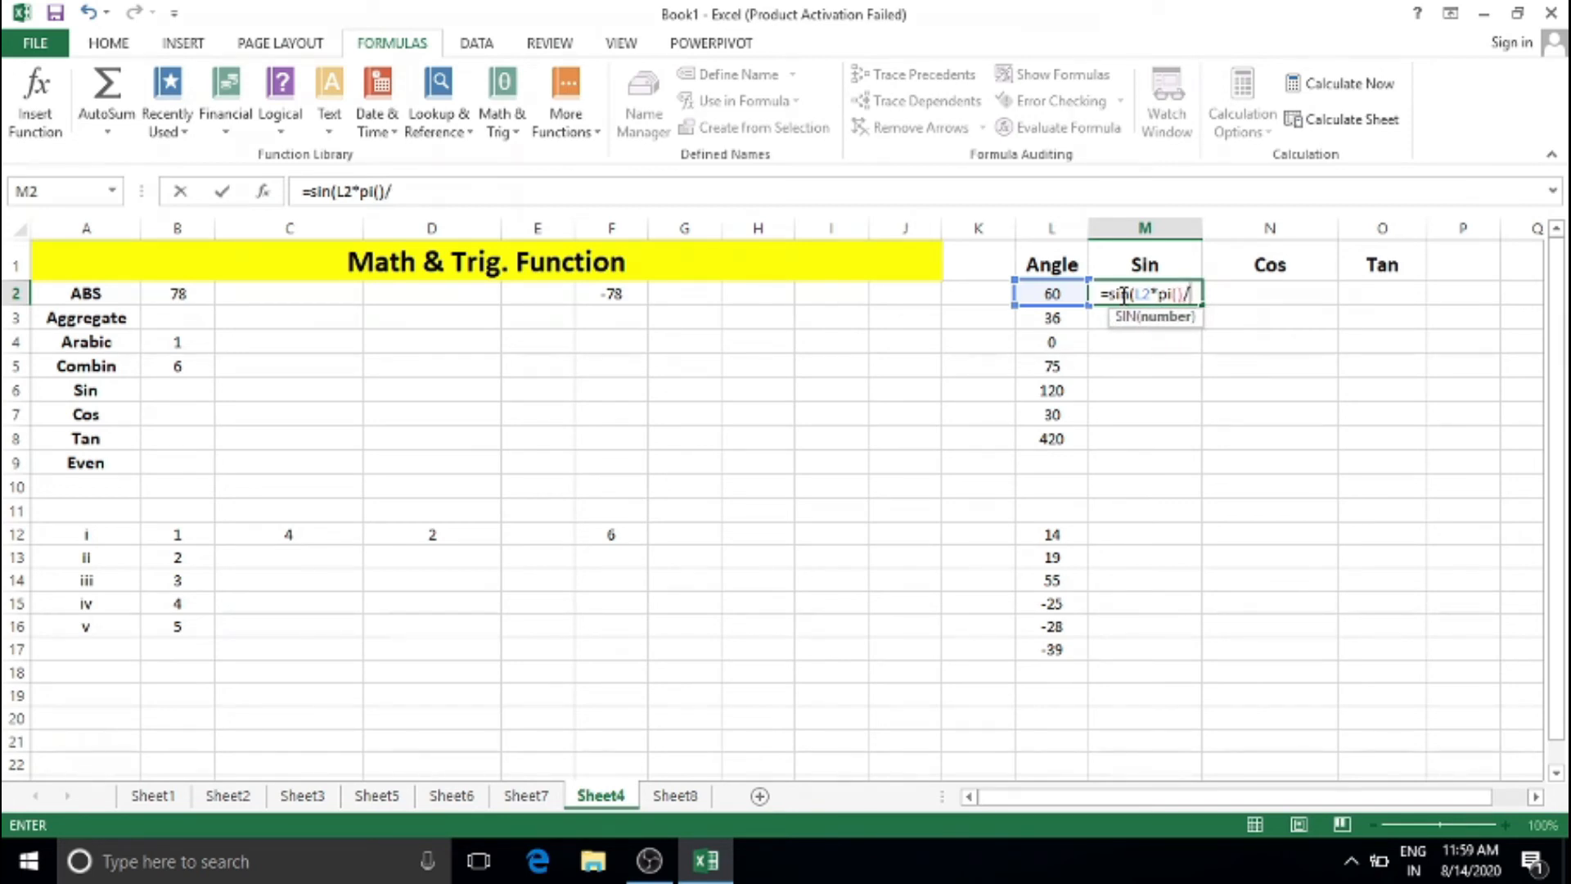
{"action": "type", "text": "180"}
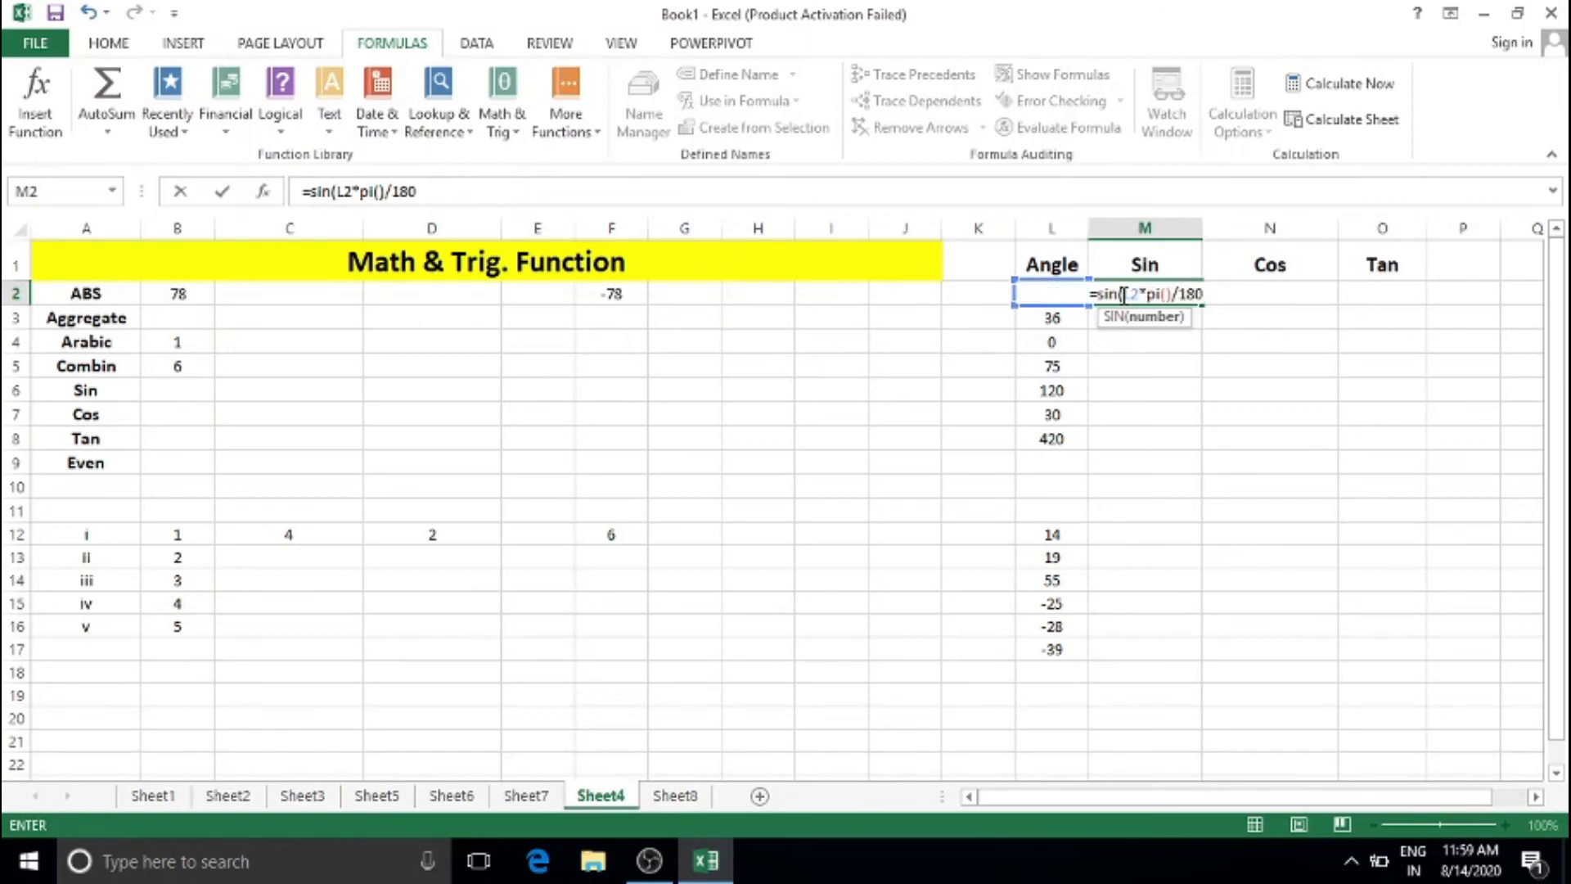
{"action": "type", "text": ")"}
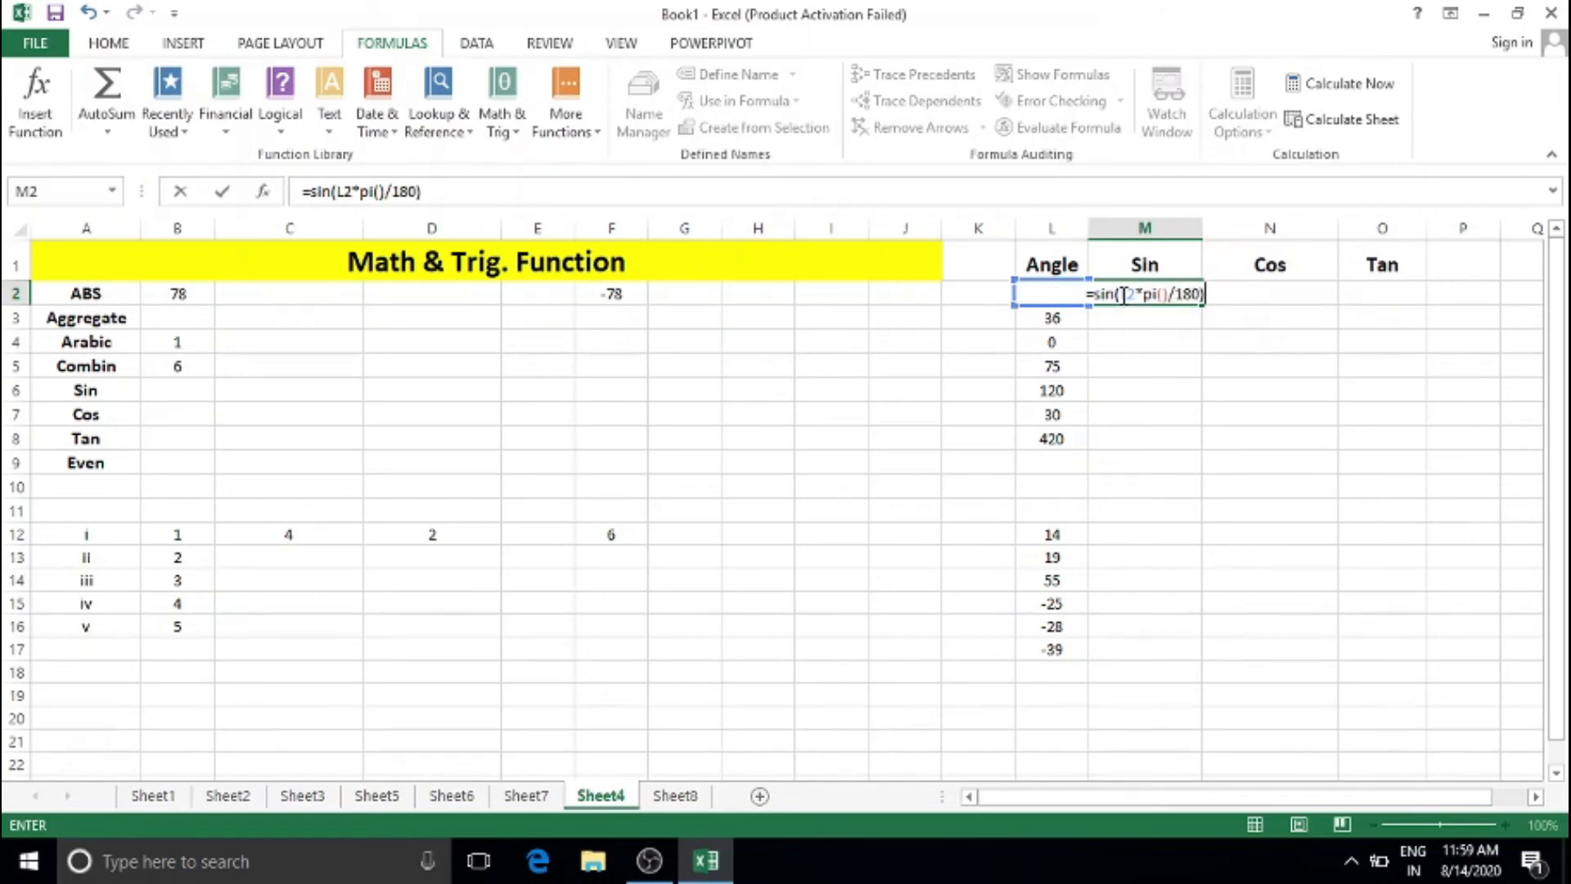
{"action": "key", "text": "Return"}
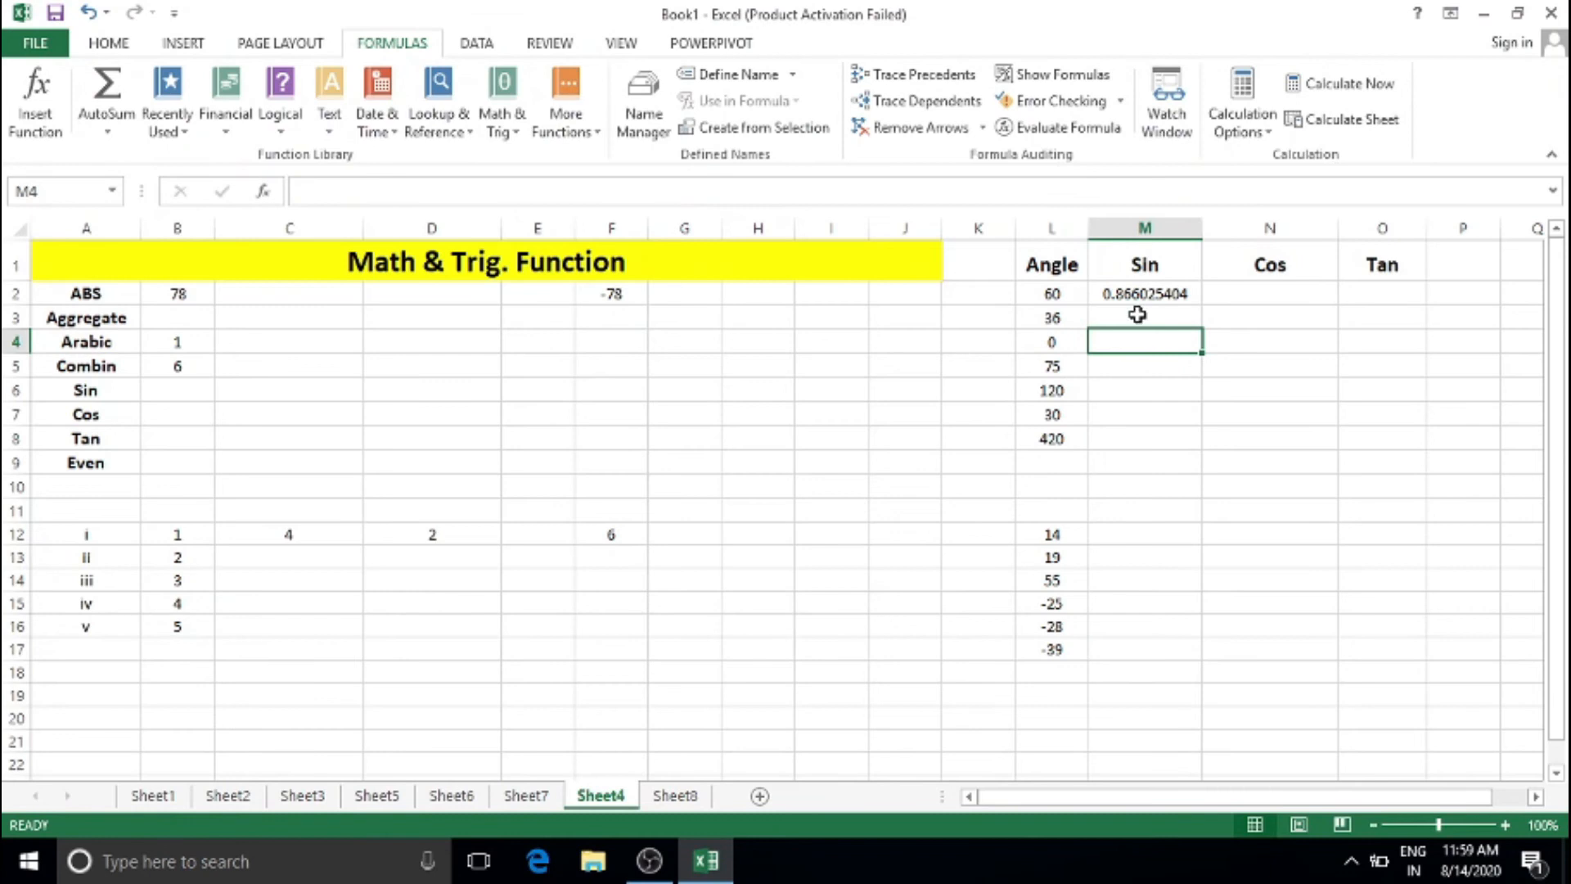
Step: Fill the SIN formula from M2 down to M8 for all the angles in the upper list
{"action": "left_click", "coordinate": [1139, 295]}
{"action": "left_click", "coordinate": [1205, 364]}
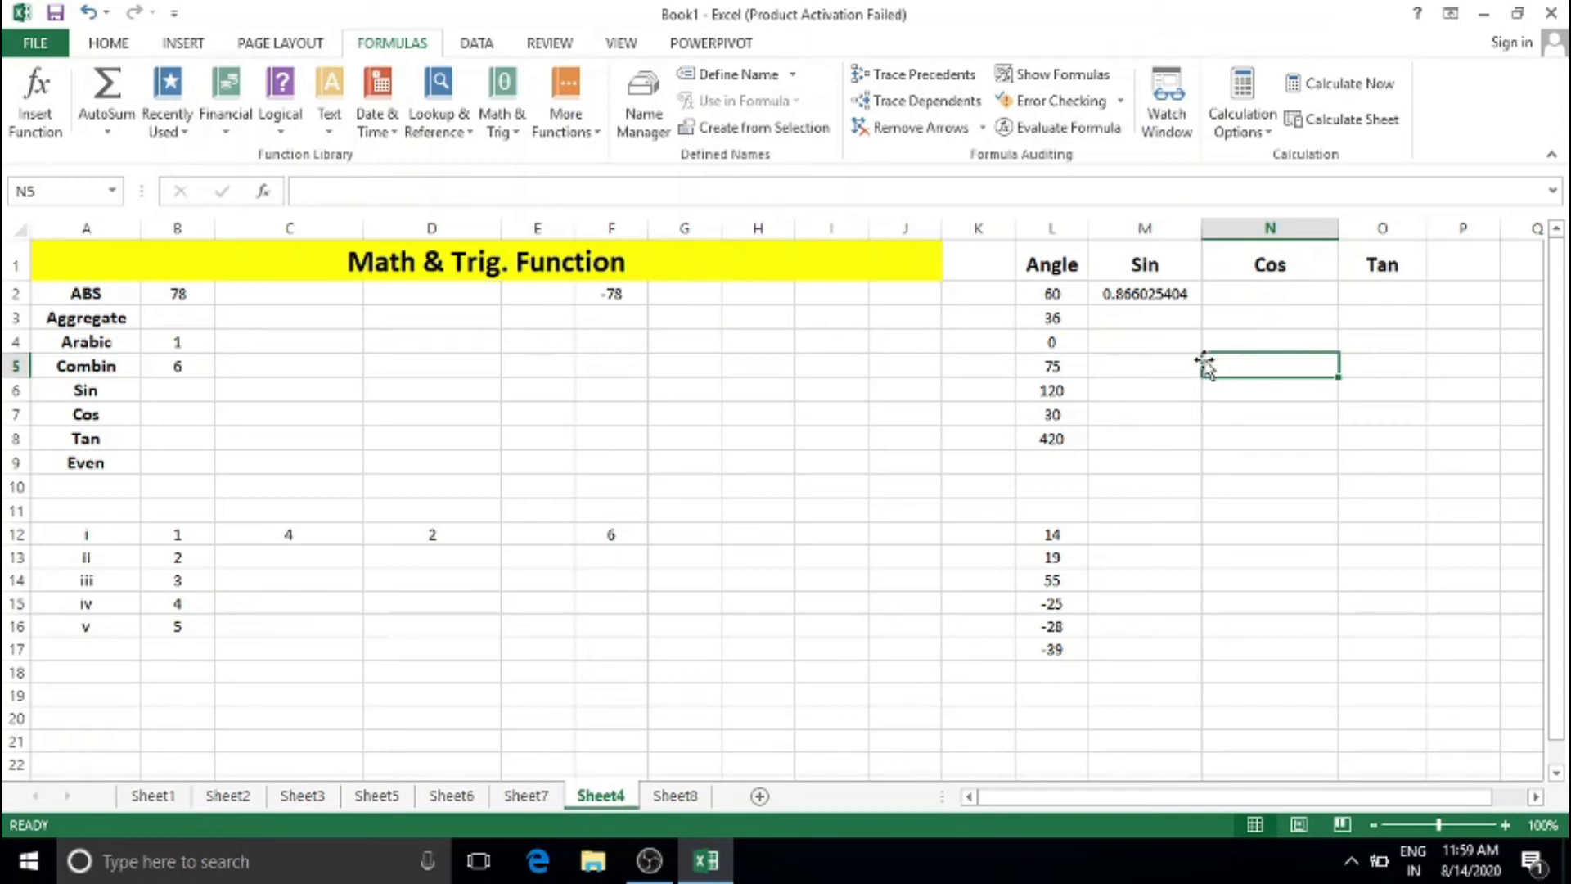
{"action": "left_click", "coordinate": [1158, 297]}
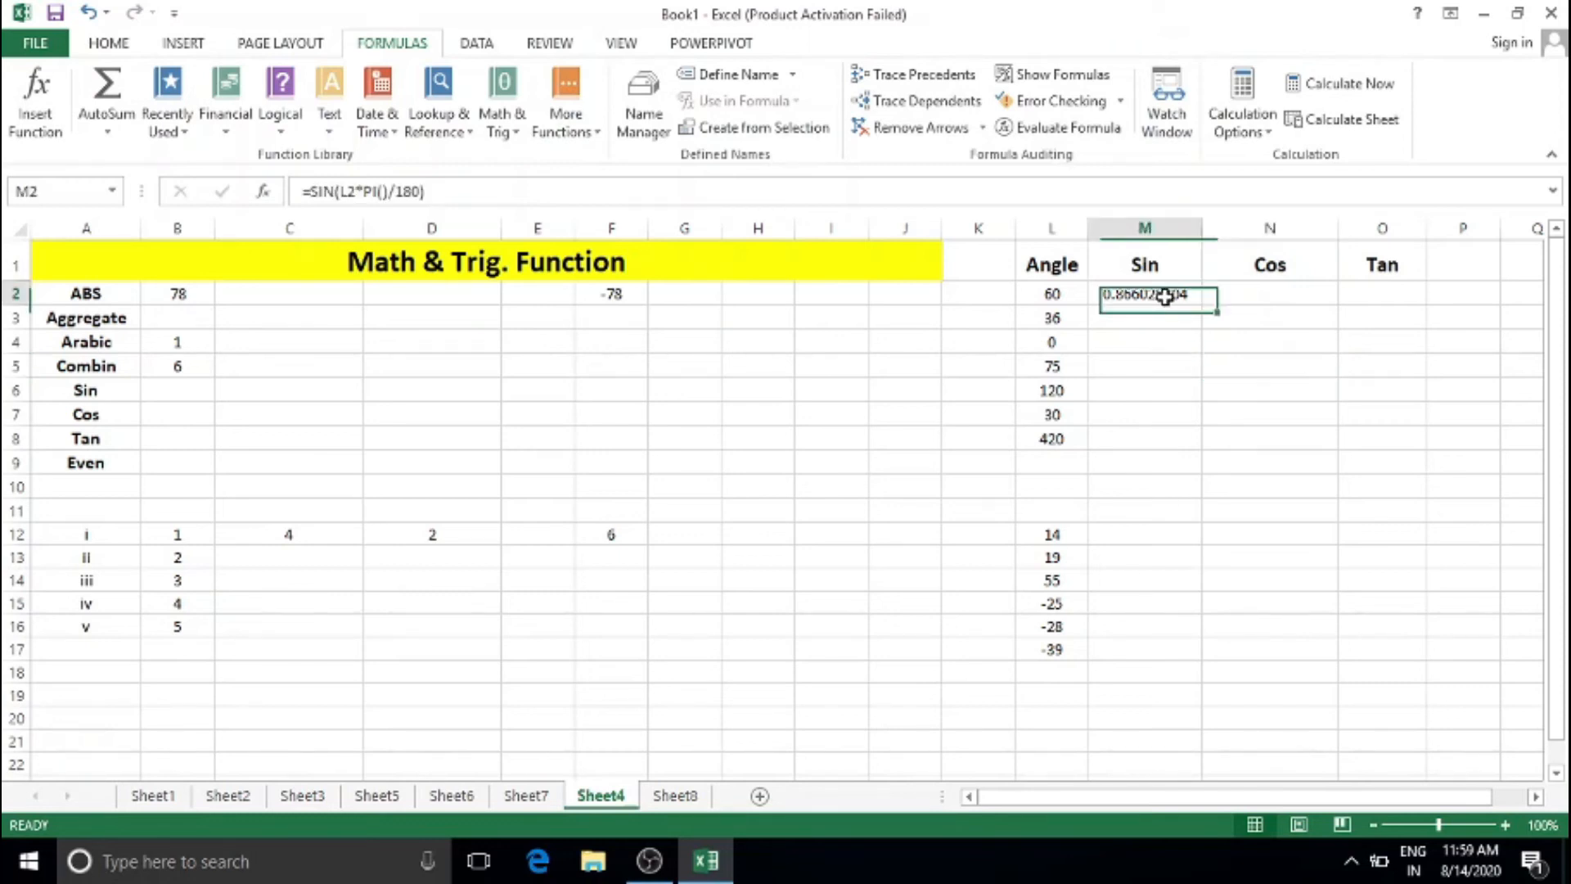
{"action": "left_click", "coordinate": [1161, 325]}
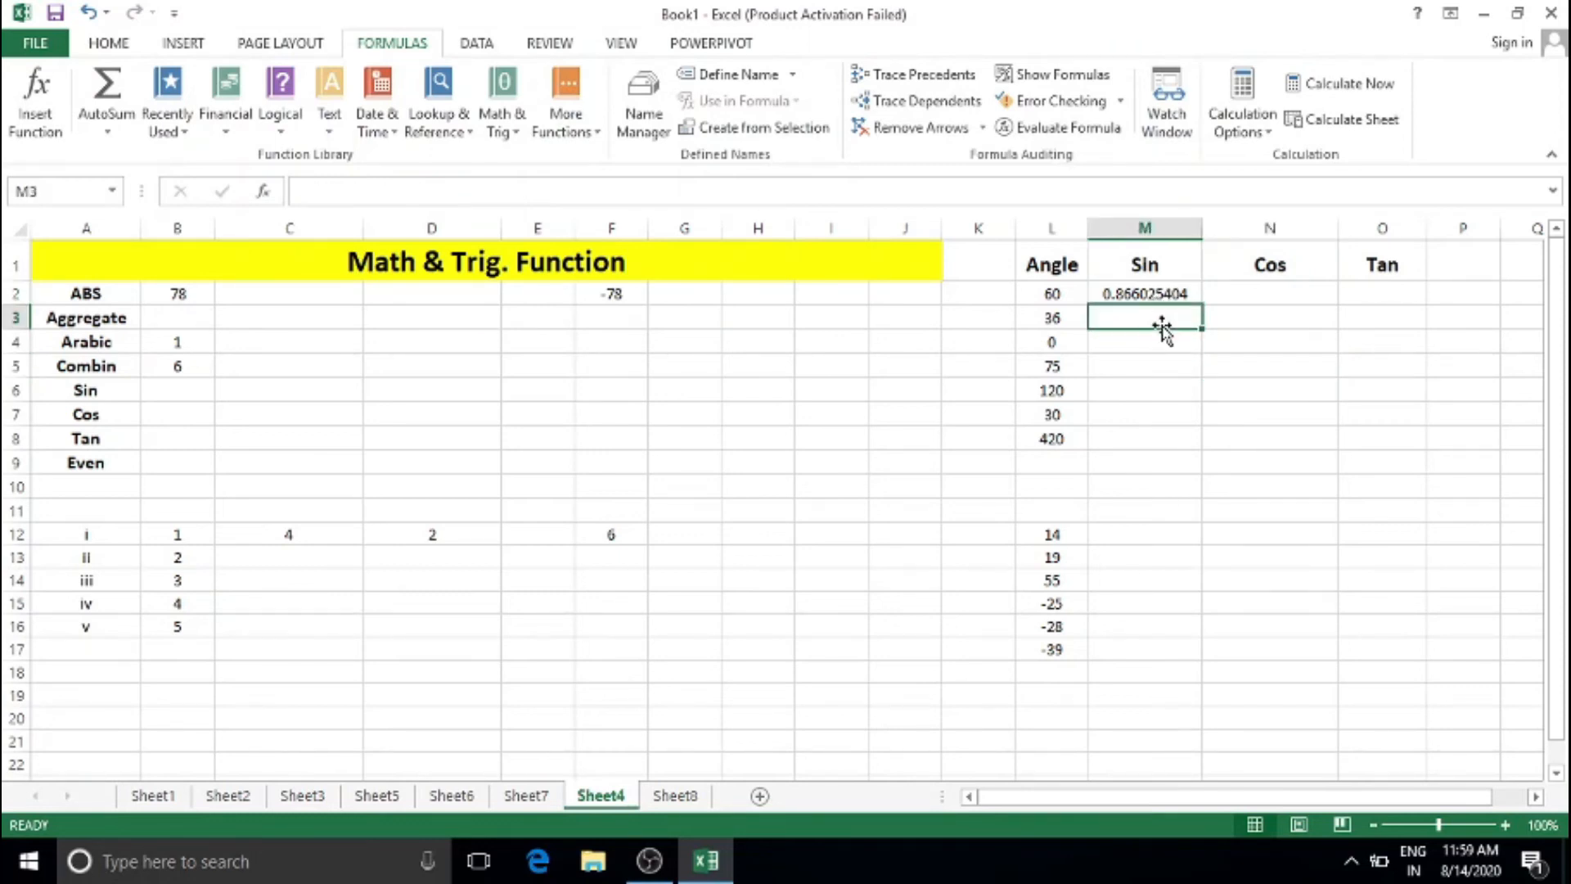
{"action": "left_click", "coordinate": [1184, 299]}
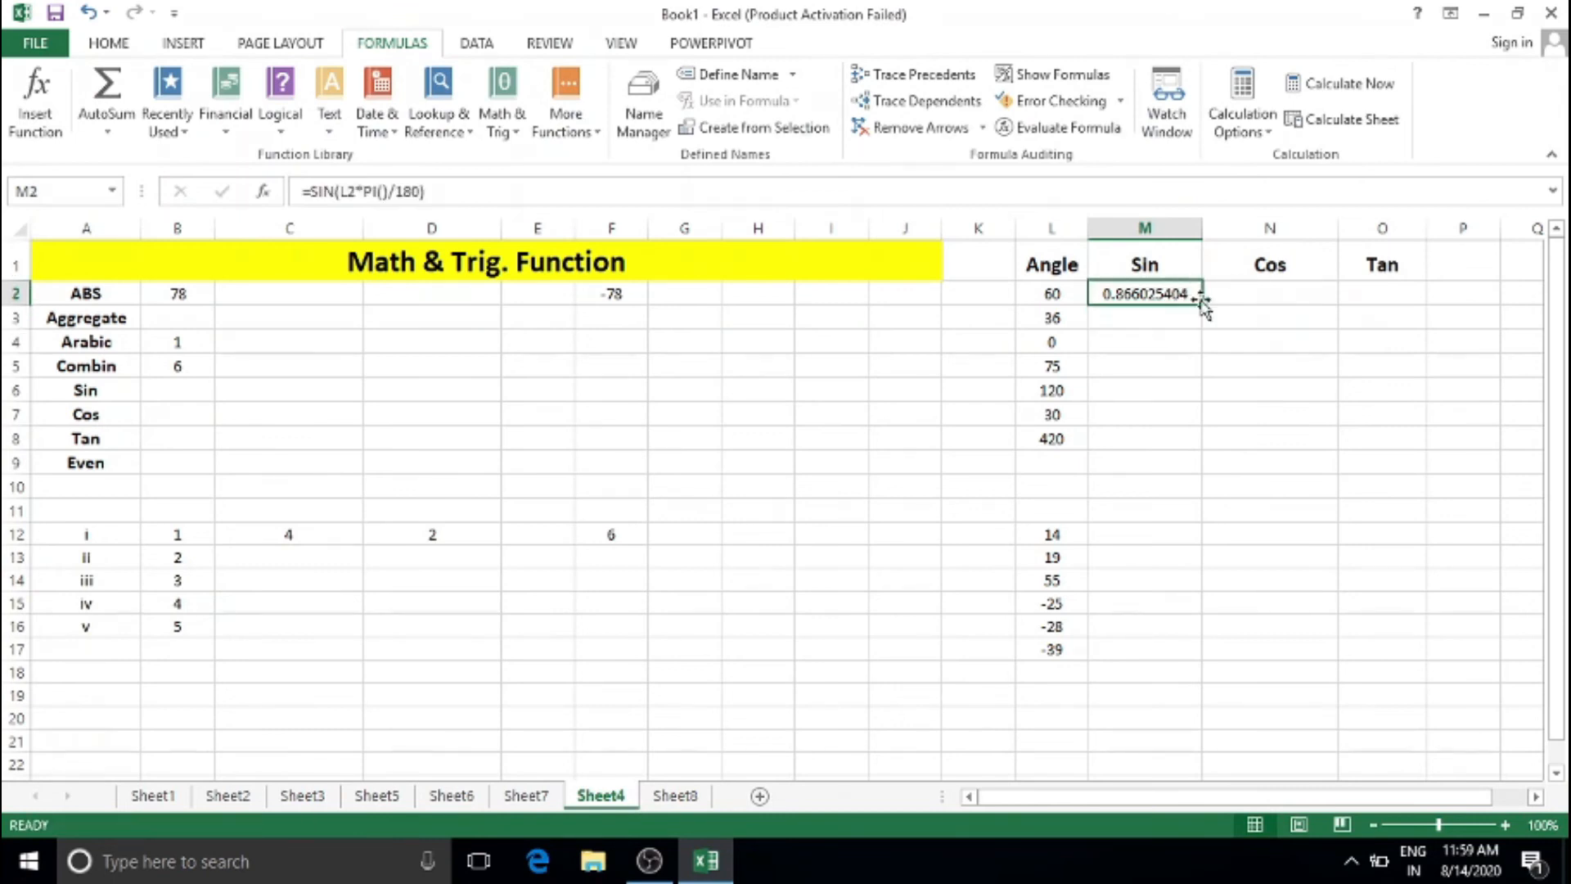
{"action": "left_click_drag", "start_coordinate": [1202, 304], "coordinate": [1204, 450]}
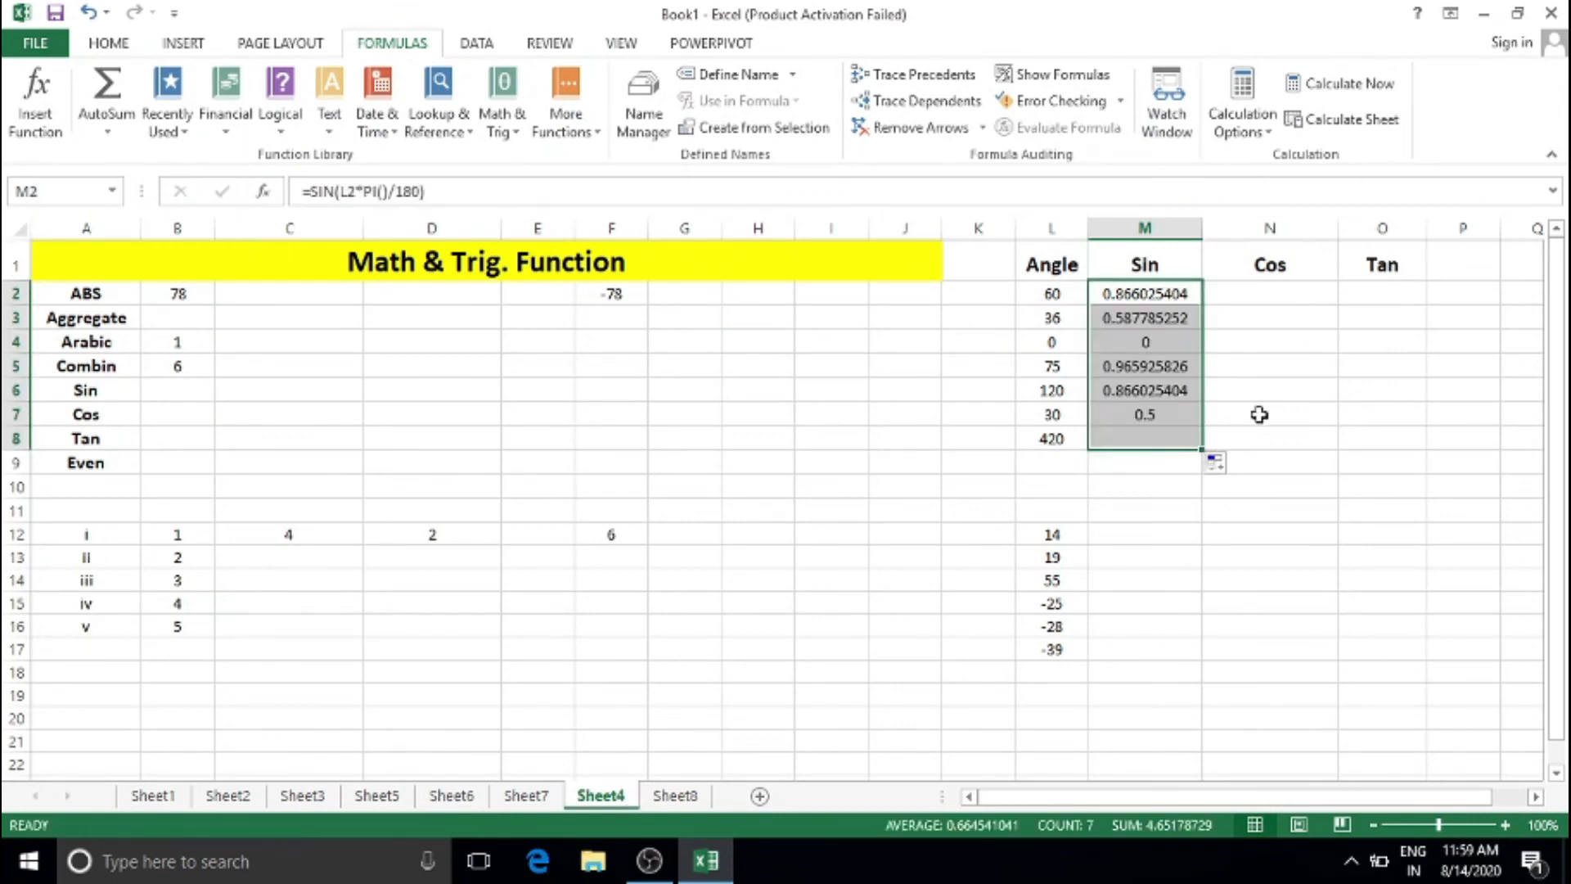
Step: Review the SIN formula in cell M2 with its reference to the angle in L2
{"action": "left_click", "coordinate": [1262, 409]}
{"action": "left_click", "coordinate": [1196, 512]}
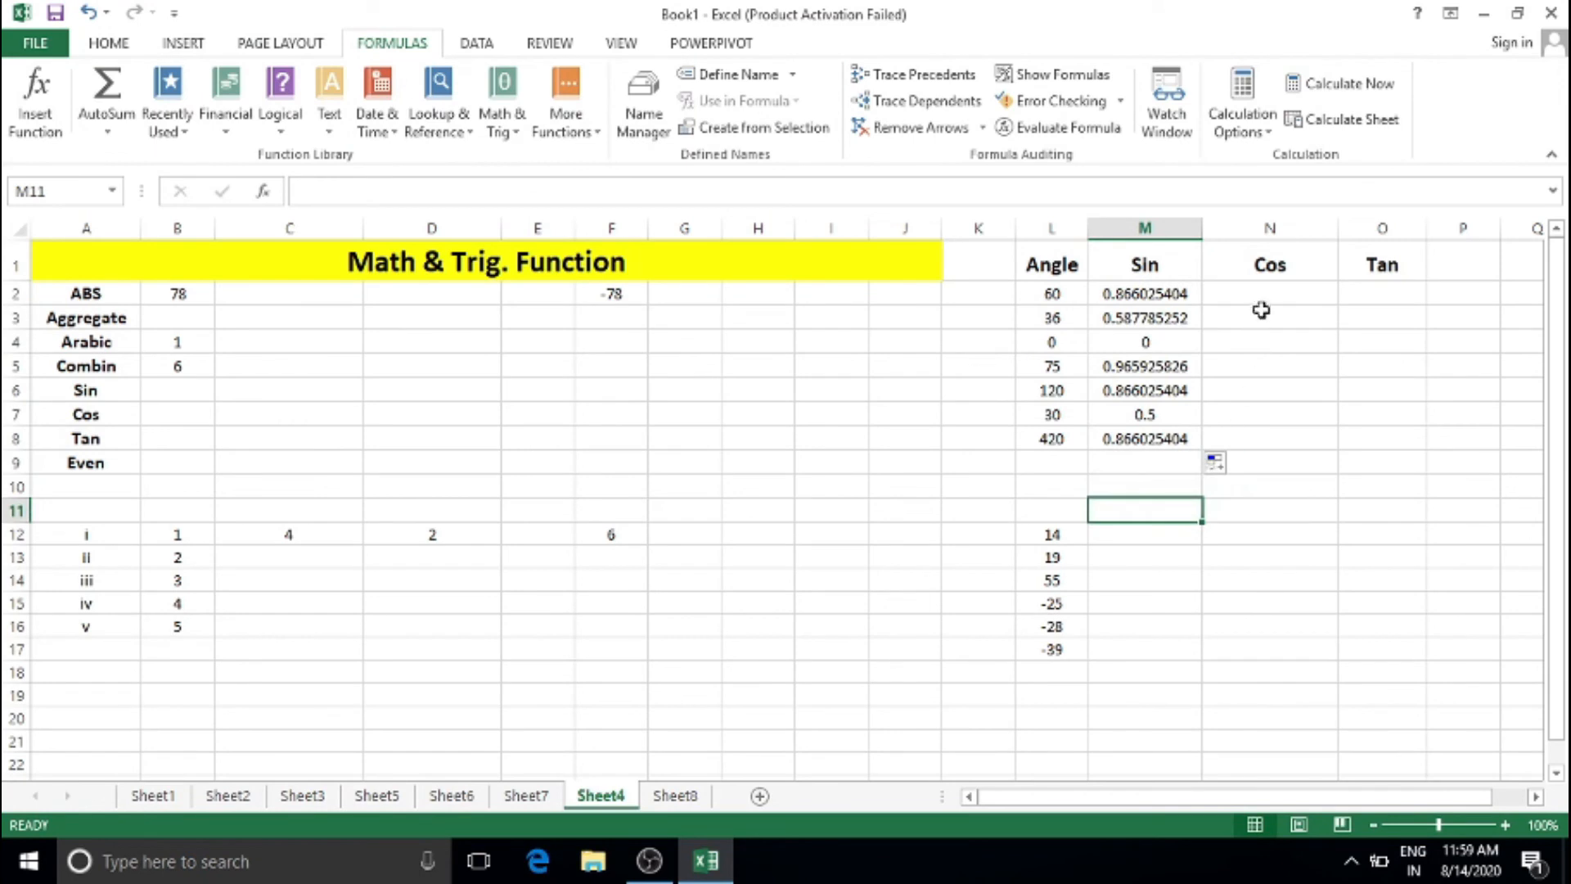
{"action": "double_click", "coordinate": [1166, 293]}
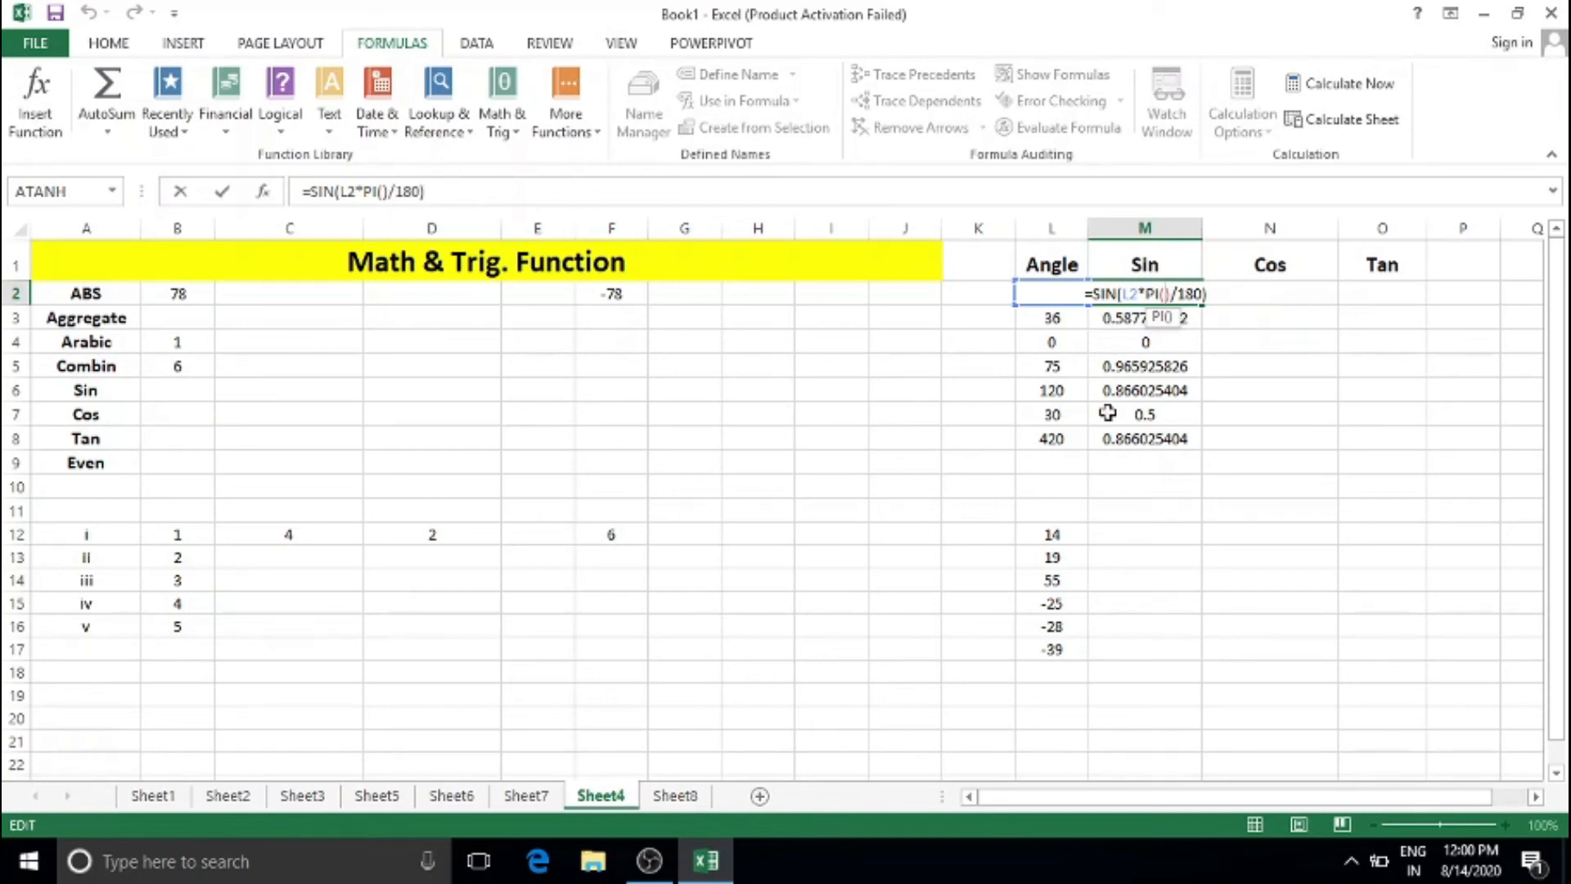
{"action": "key", "text": "Return"}
Step: Enter the formula =COS(L2*PI()/180) in cell N2 and fill it down to N8
{"action": "left_click", "coordinate": [1250, 291]}
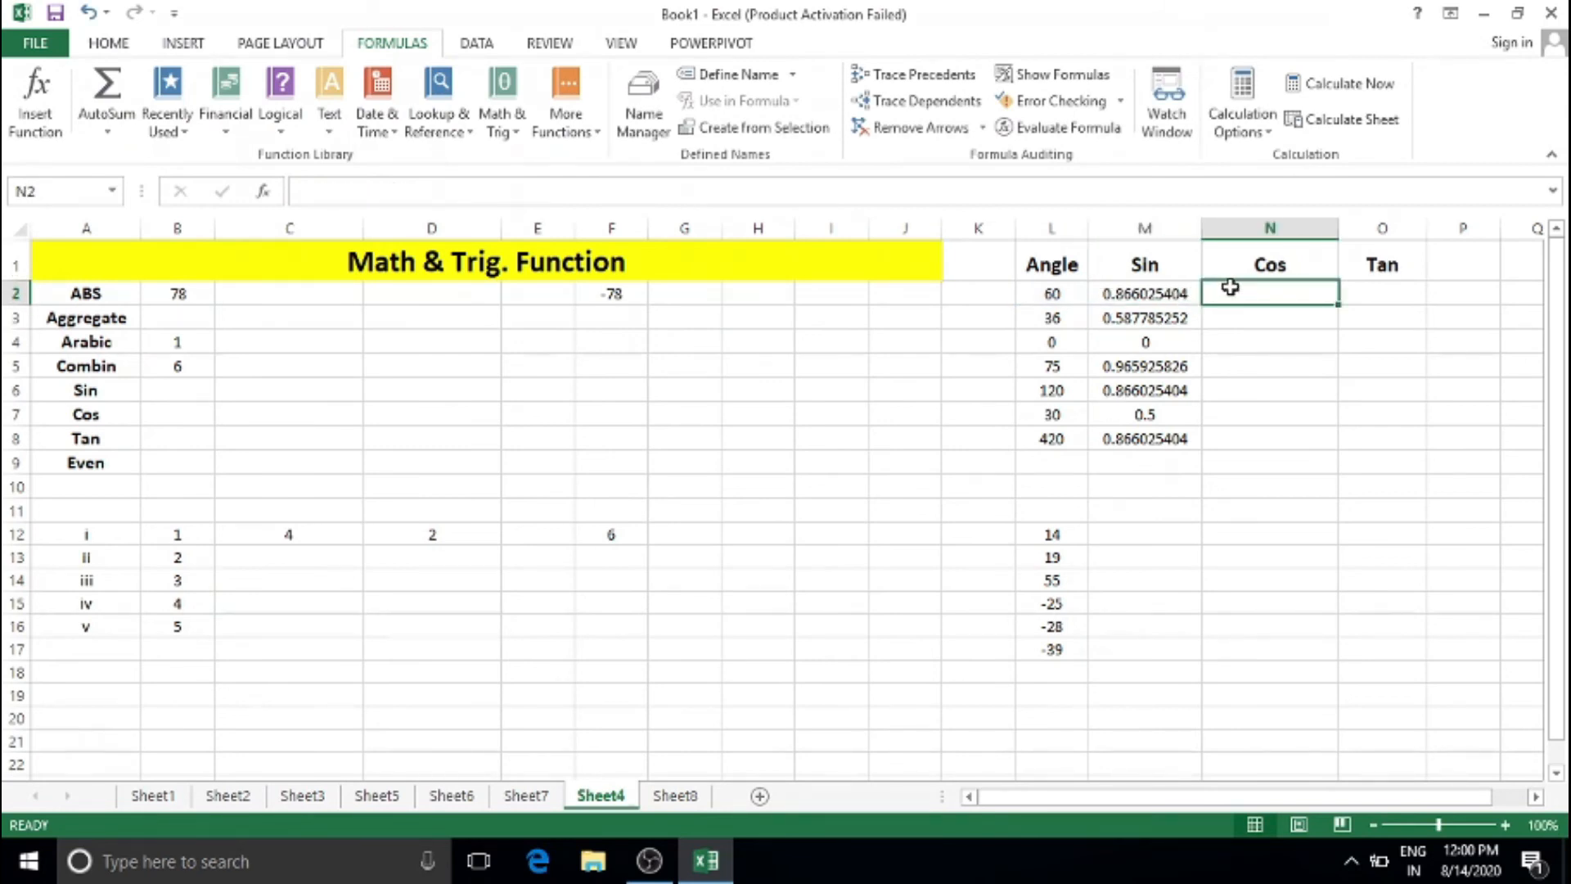
{"action": "type", "text": "=cos"}
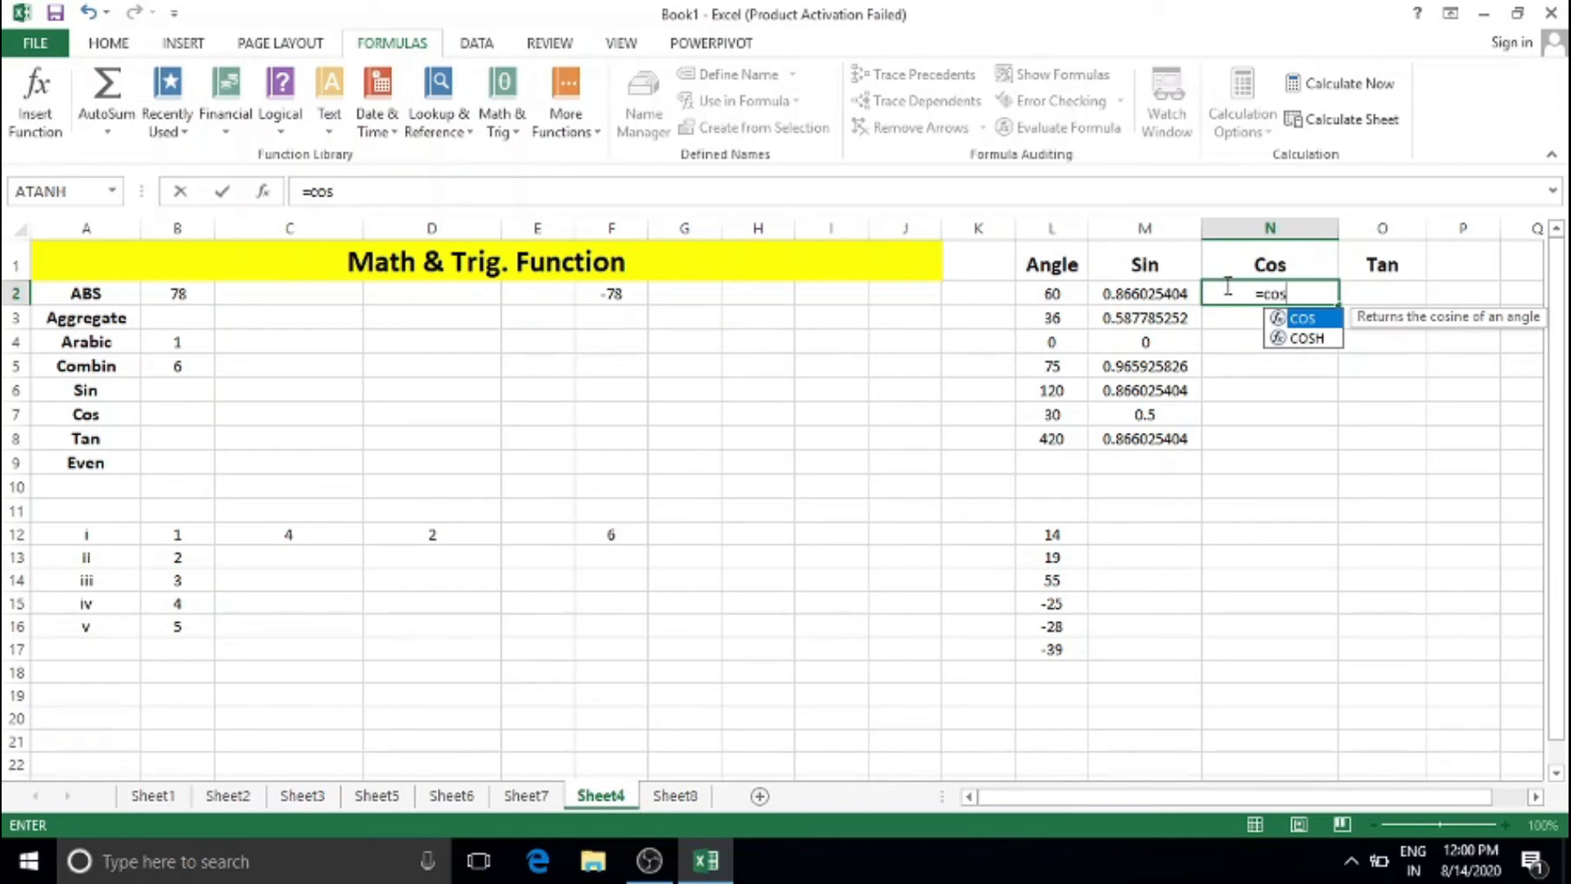
{"action": "type", "text": "("}
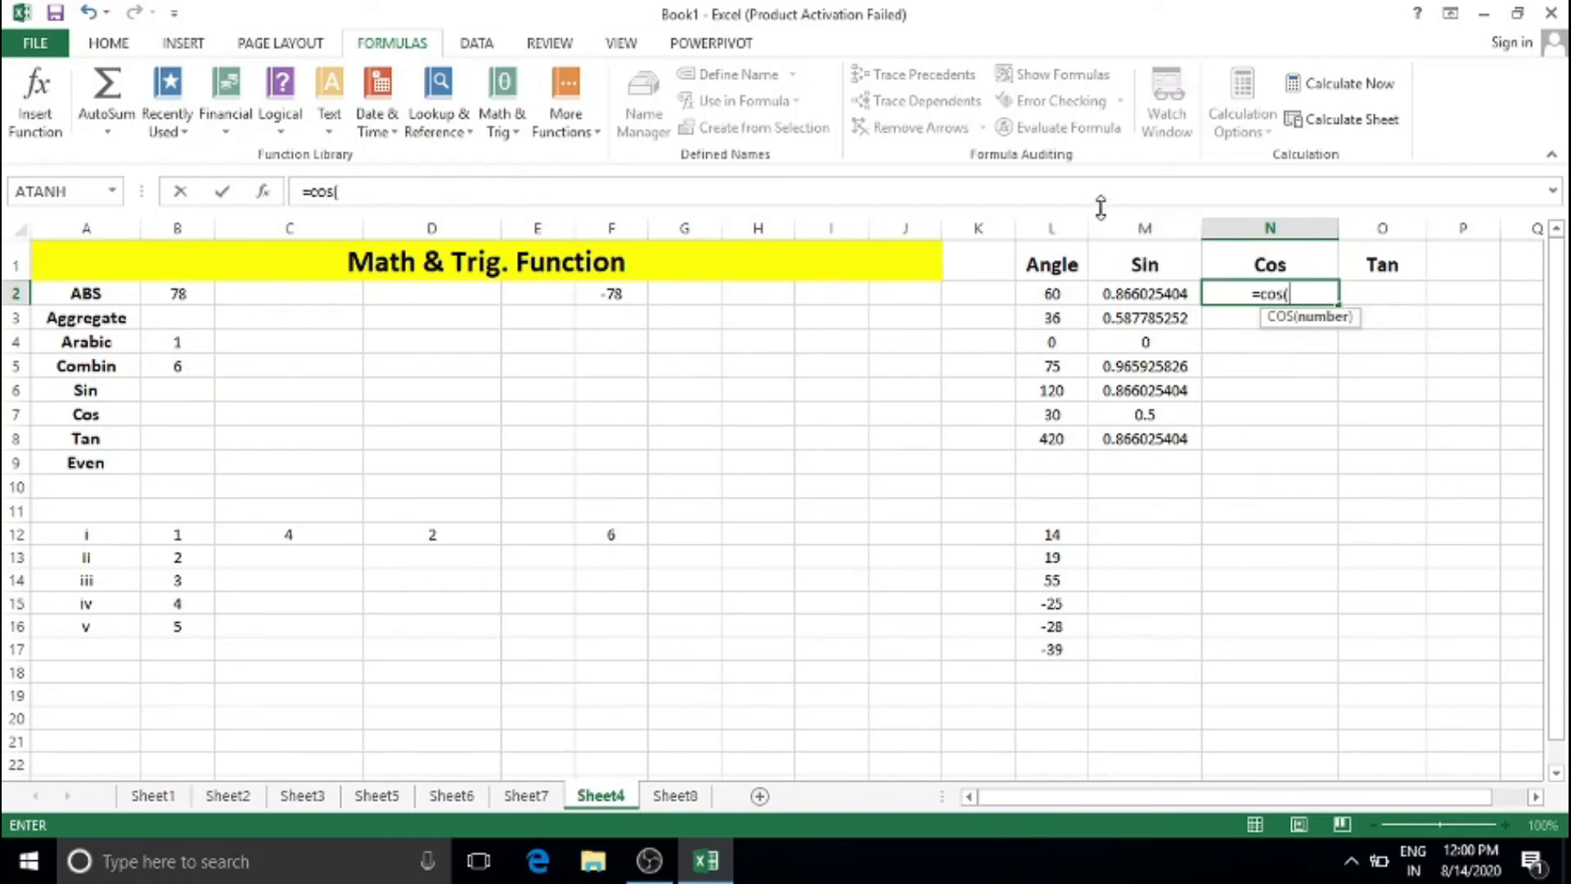
{"action": "left_click", "coordinate": [1049, 293]}
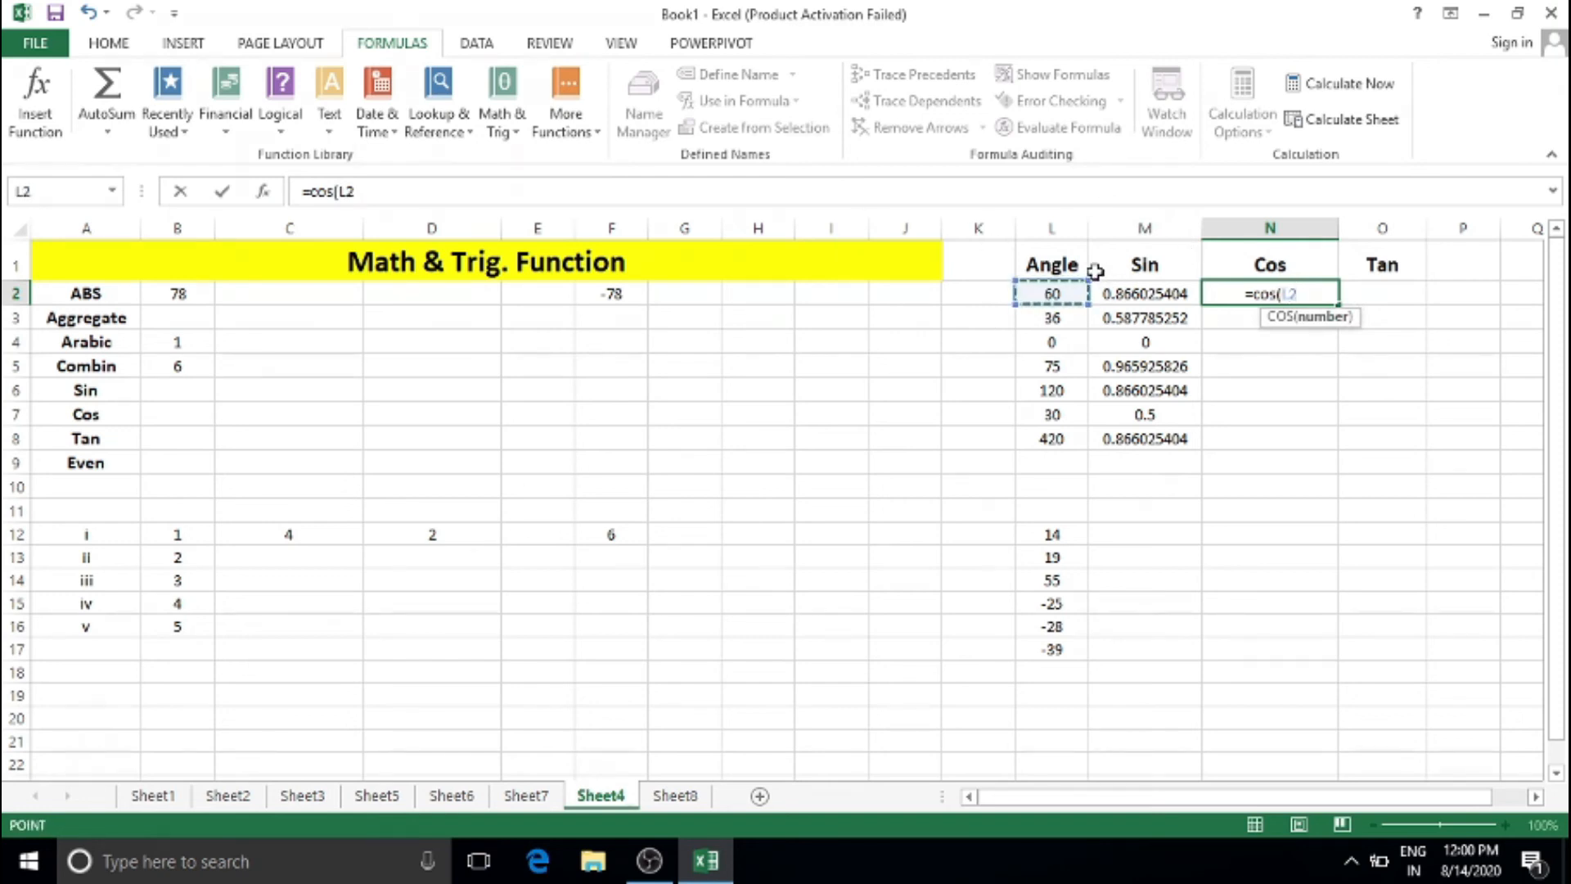
{"action": "type", "text": "*pi()/180)("}
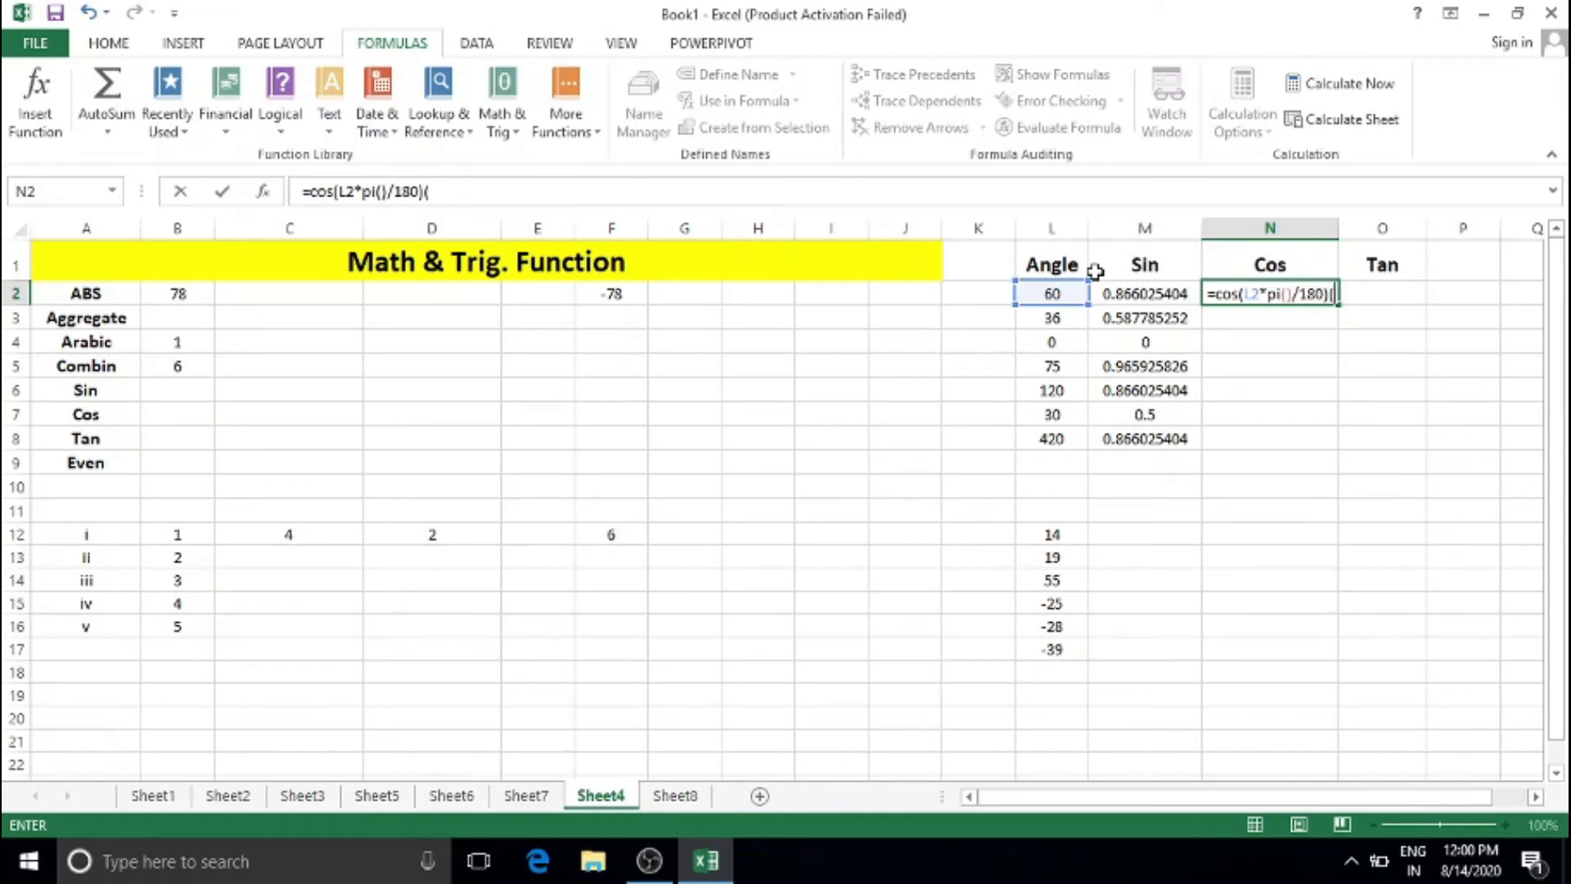
{"action": "key", "text": "BackSpace"}
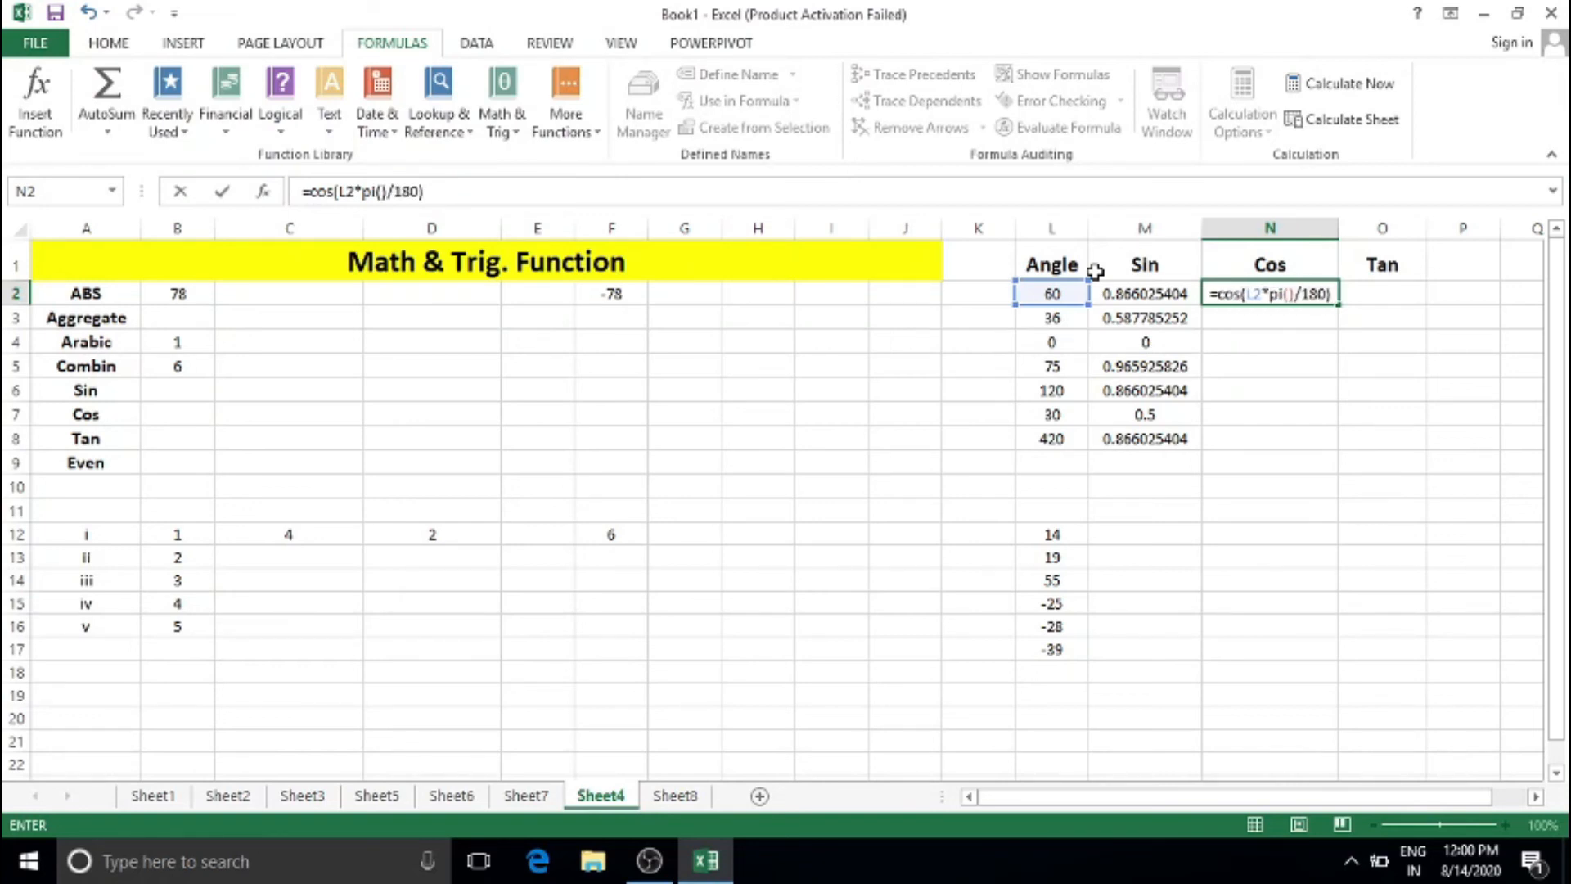
{"action": "key", "text": "Return"}
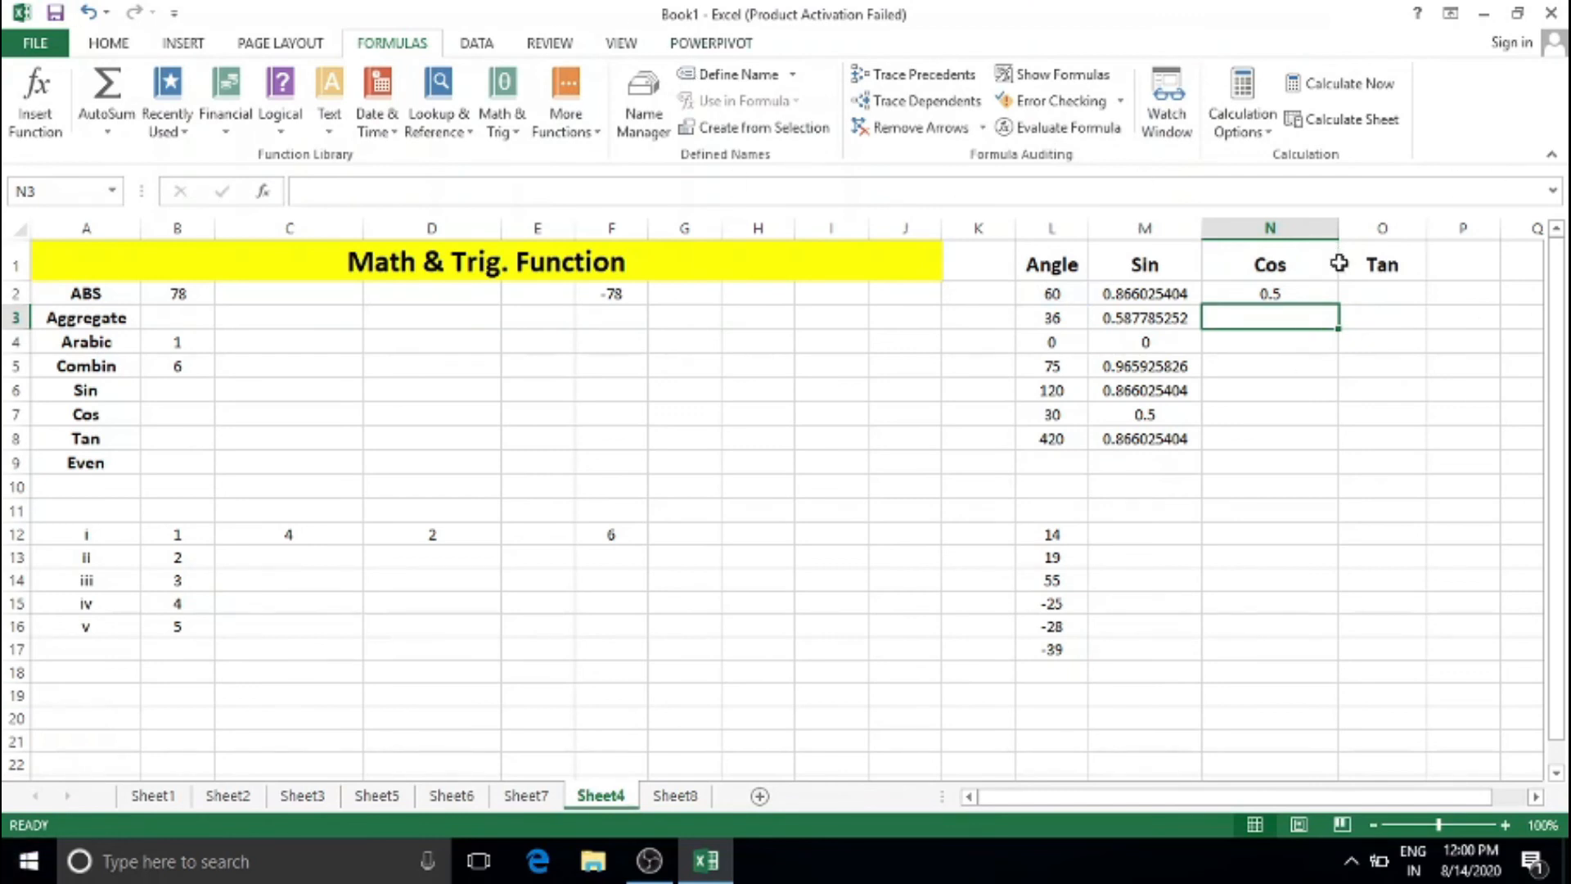
{"action": "left_click", "coordinate": [1302, 295]}
{"action": "left_click_drag", "start_coordinate": [1341, 305], "coordinate": [1347, 450]}
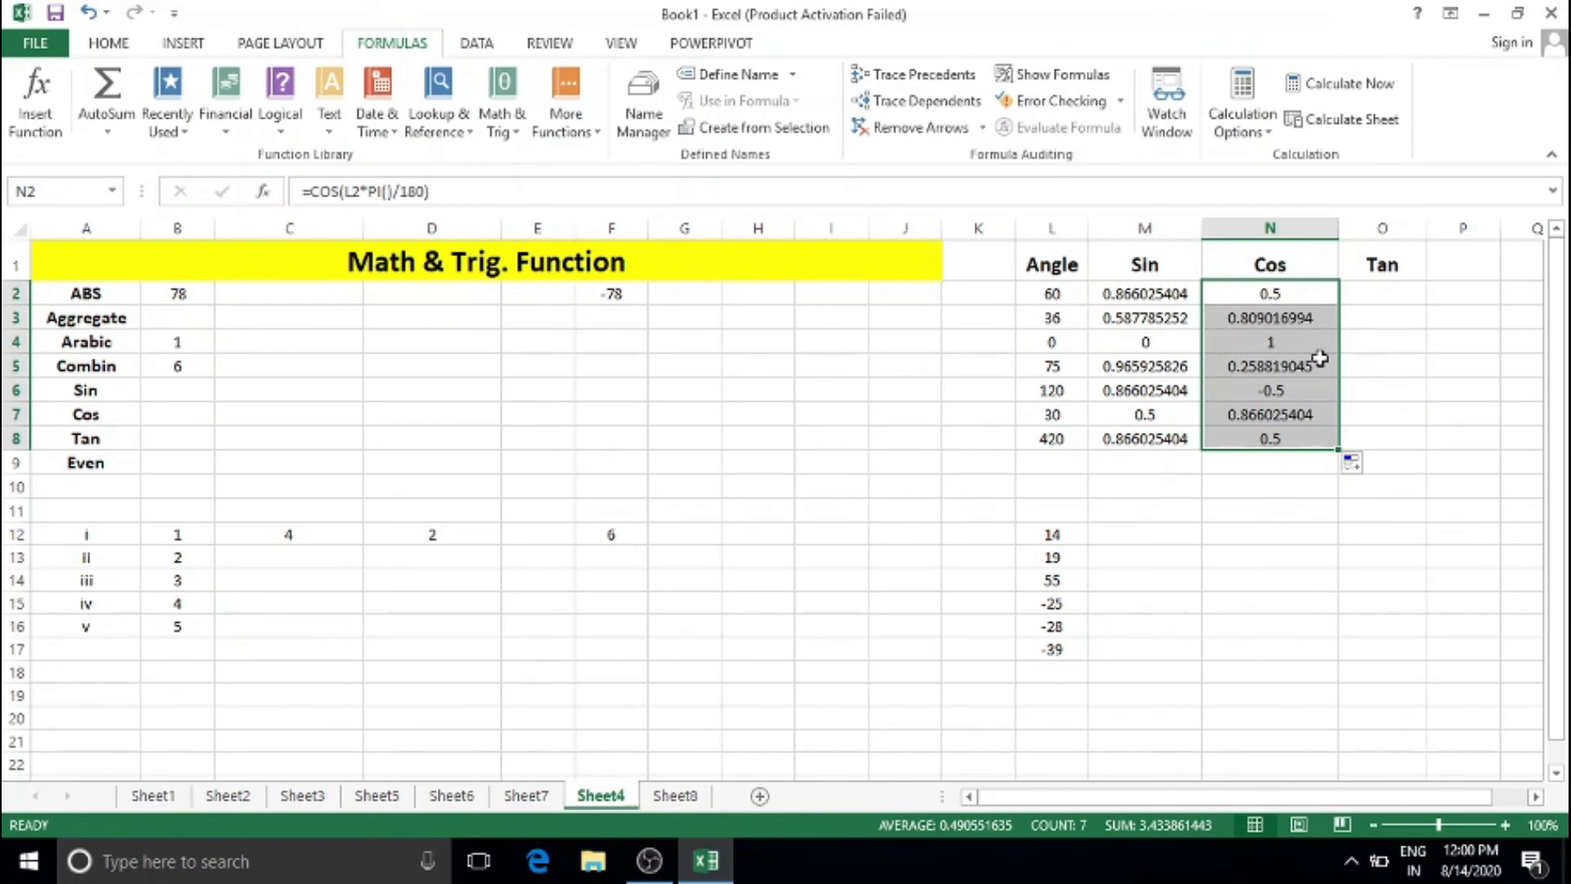
Step: Enter the formula =TAN(L2*PI()/180) in cell O2 for the first angle
{"action": "left_click", "coordinate": [1389, 299]}
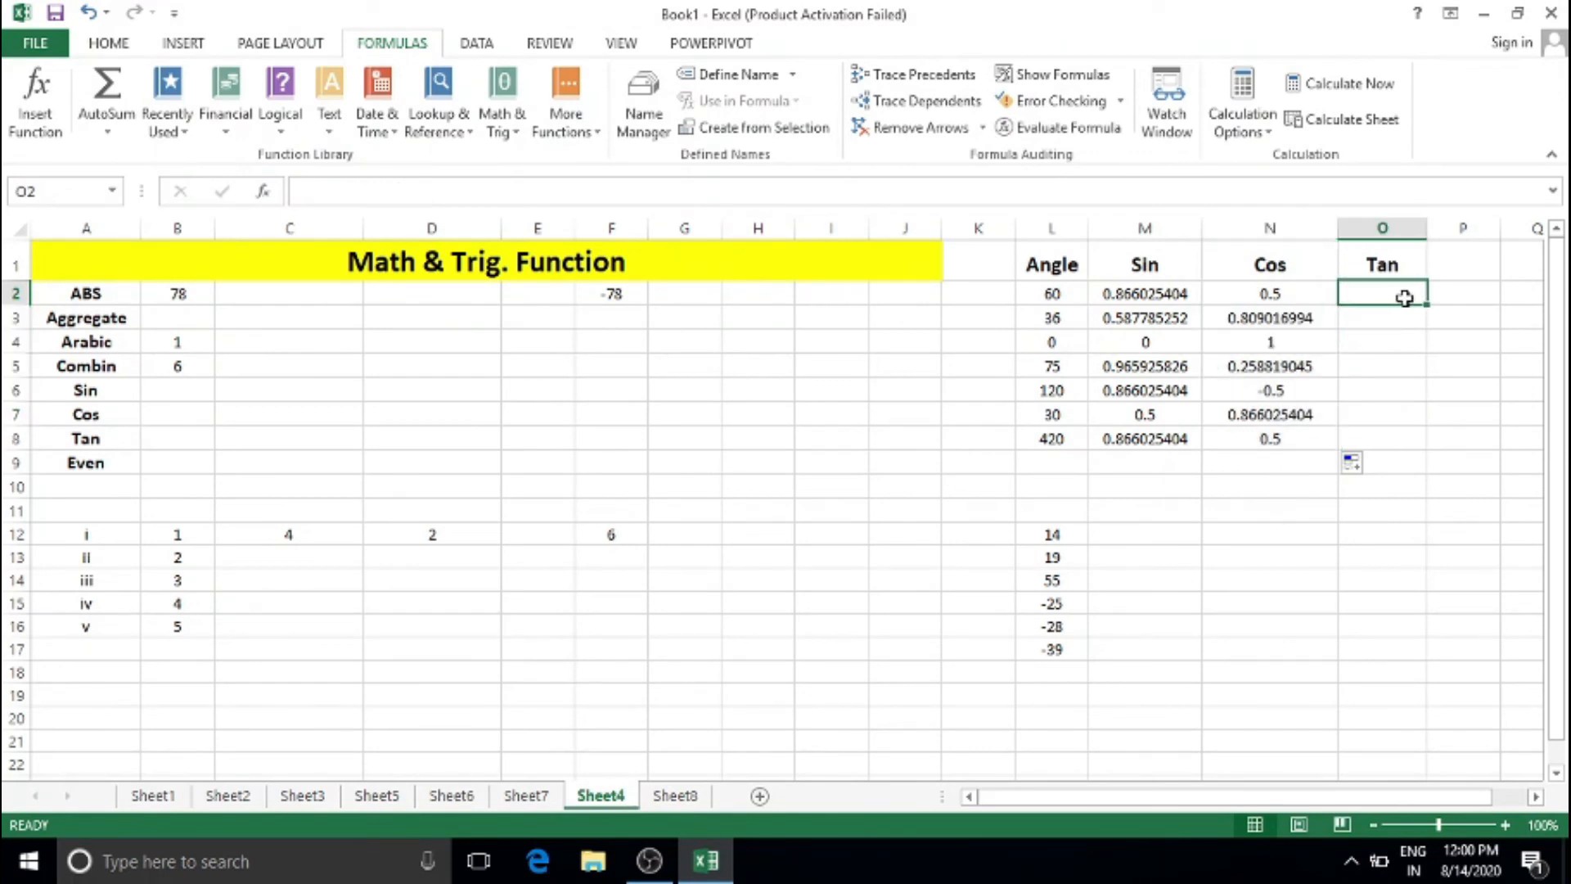
{"action": "type", "text": "=tan"}
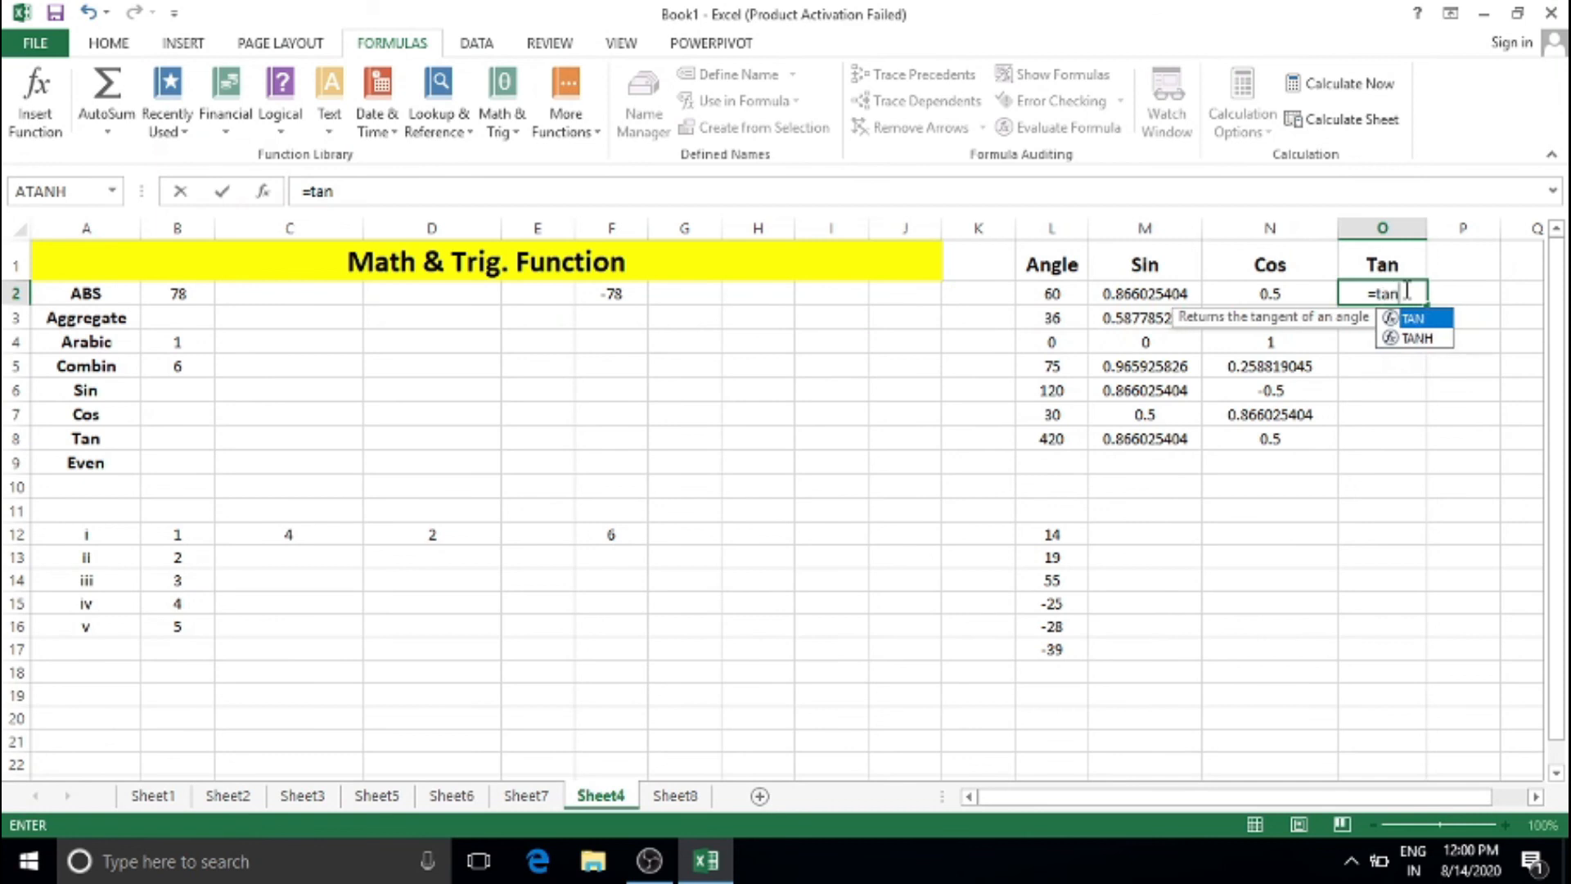
{"action": "type", "text": "("}
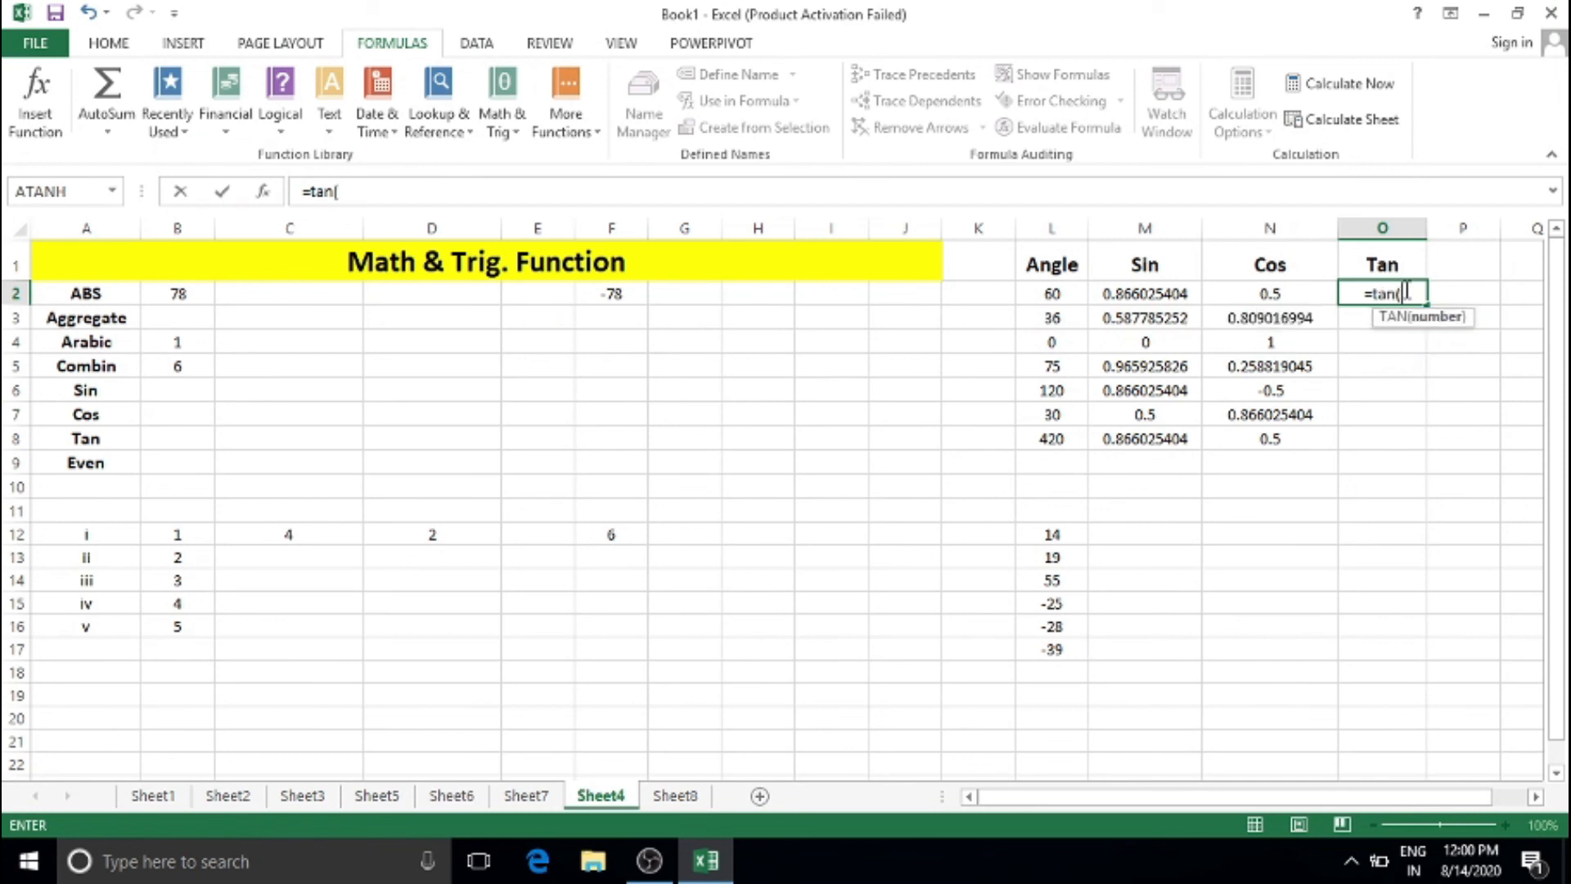
{"action": "left_click", "coordinate": [1052, 291]}
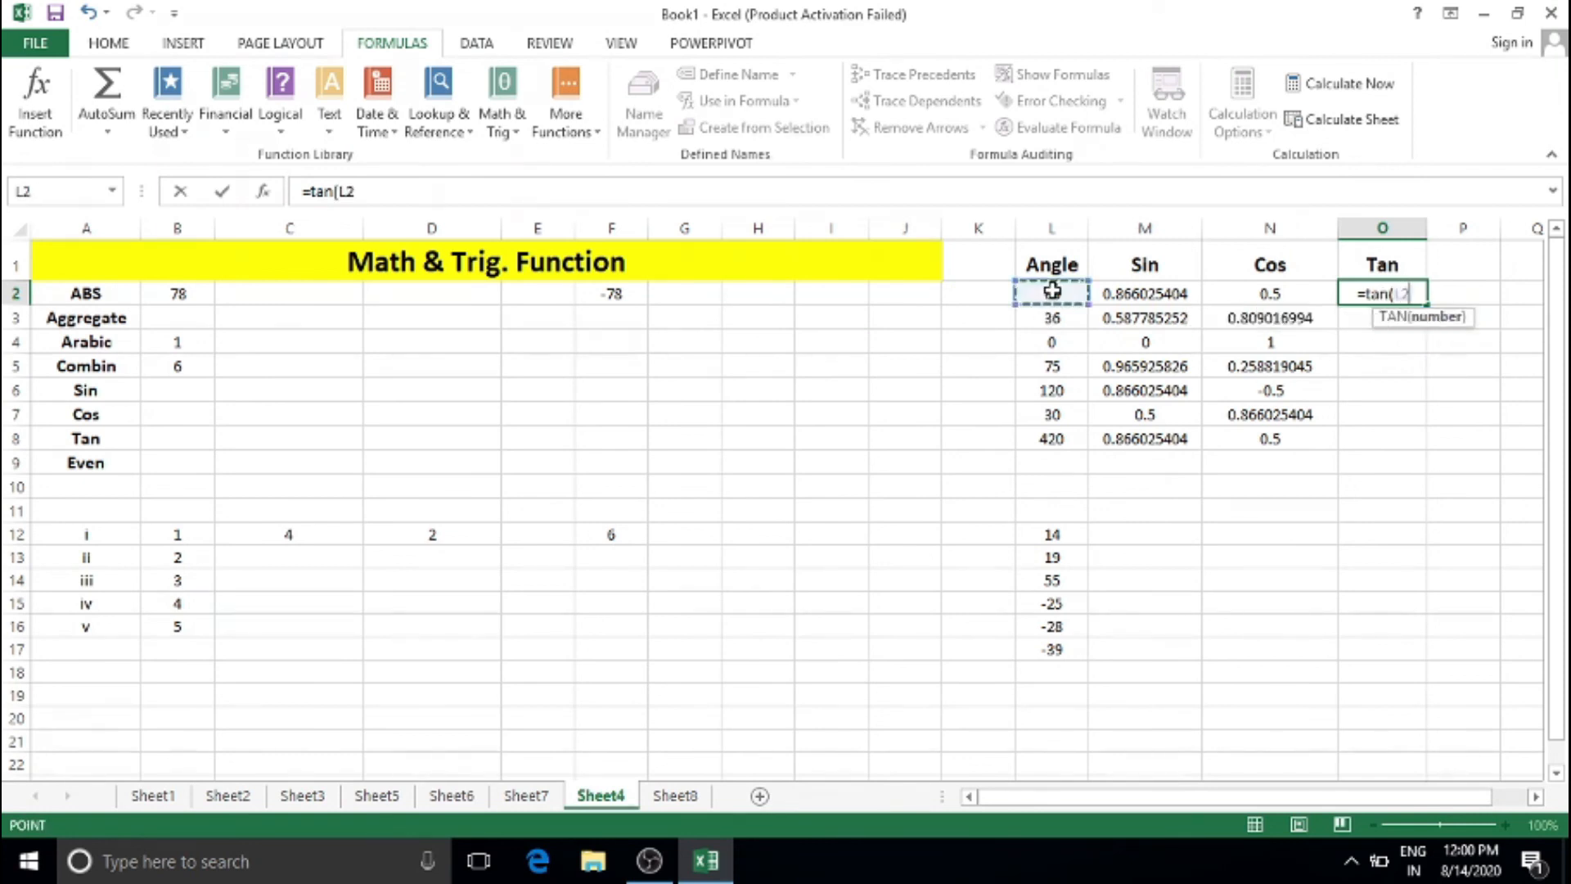
{"action": "type", "text": "*pi"}
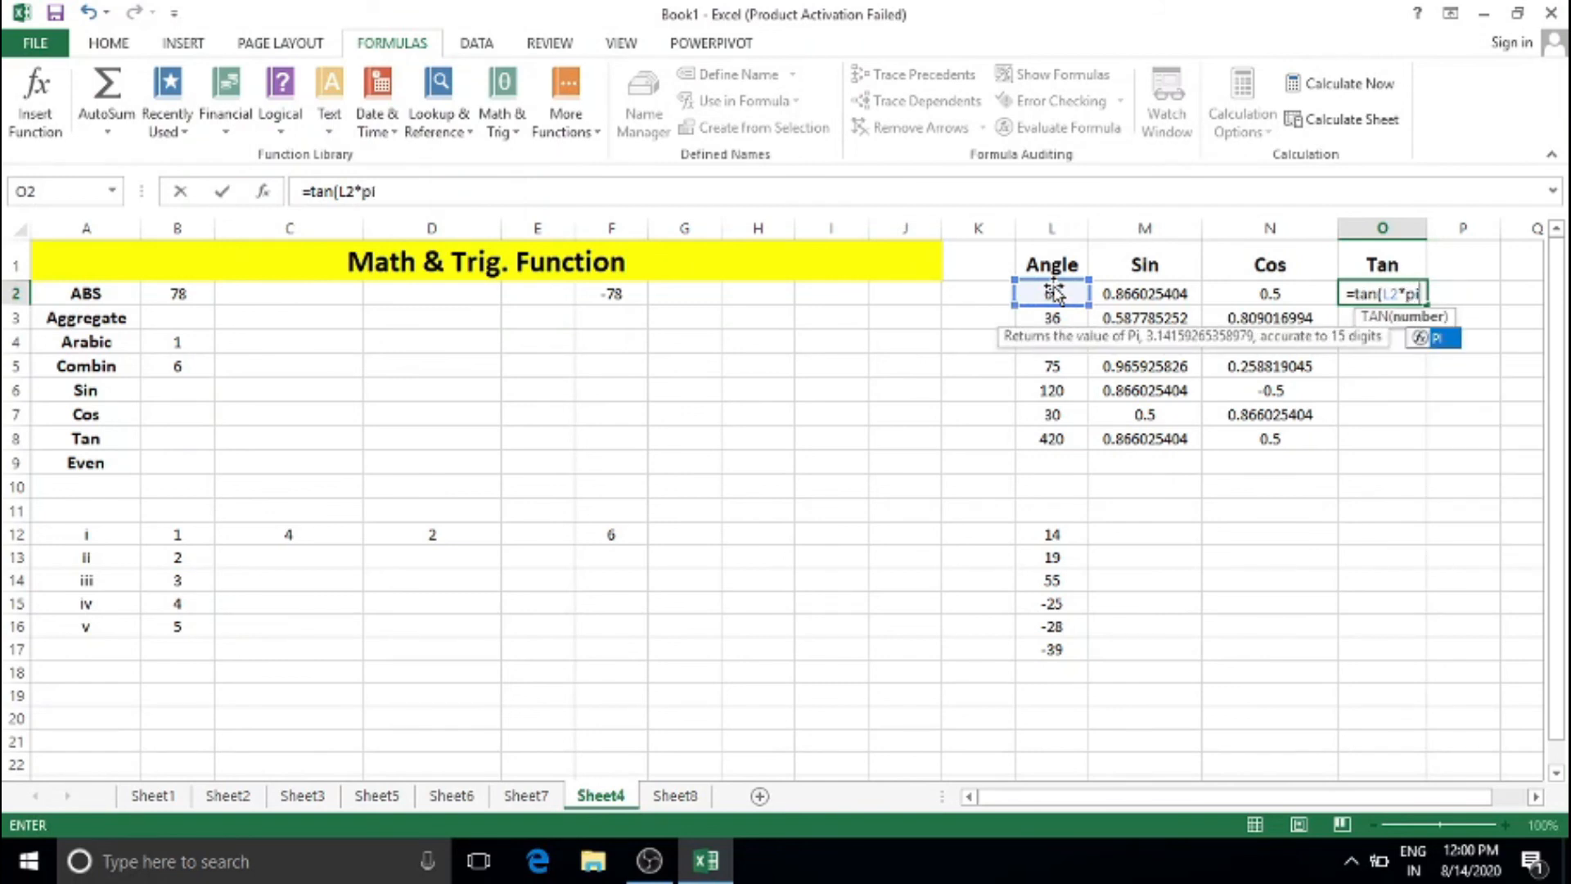
{"action": "type", "text": "()/1"}
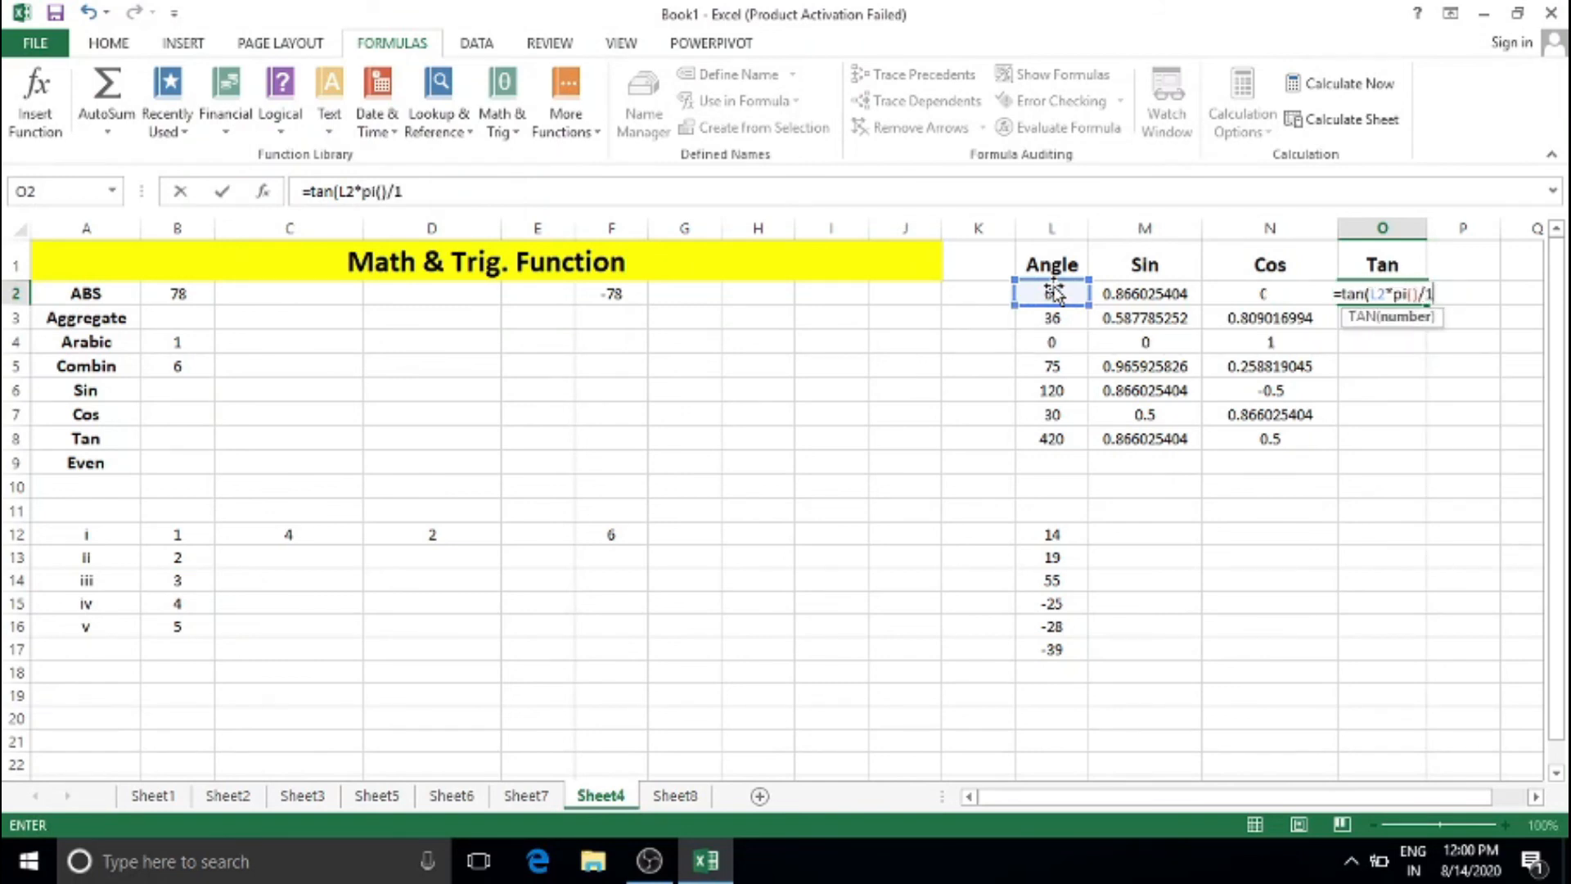
{"action": "type", "text": "80)"}
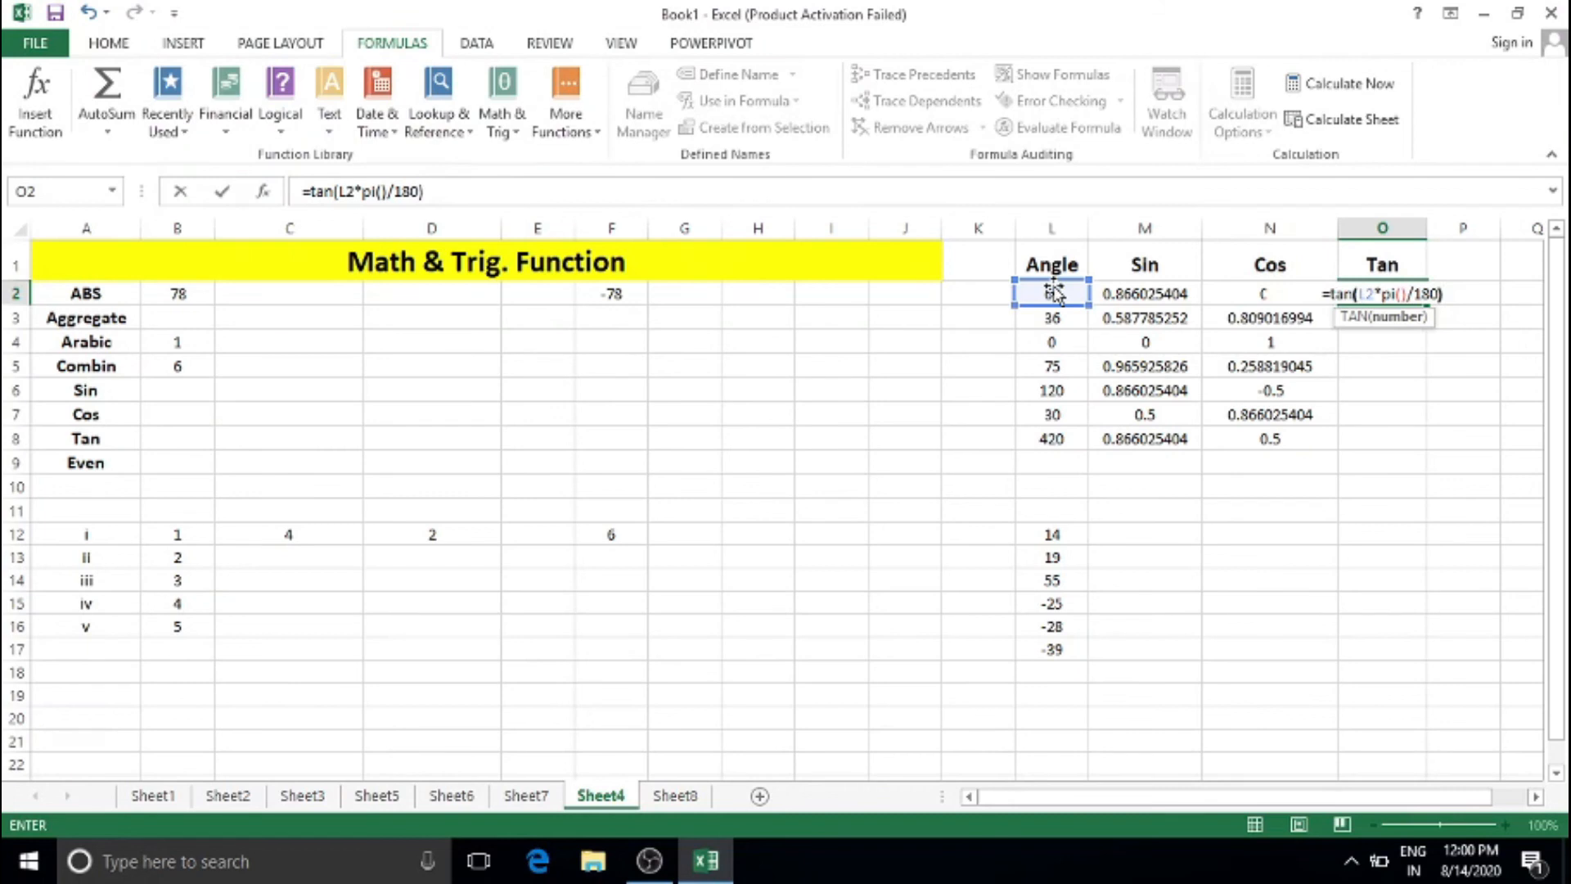
{"action": "key", "text": "Return"}
Step: Fill the TAN formula from O2 down to O8 and widen column O to fit the full values
{"action": "left_click", "coordinate": [1408, 296]}
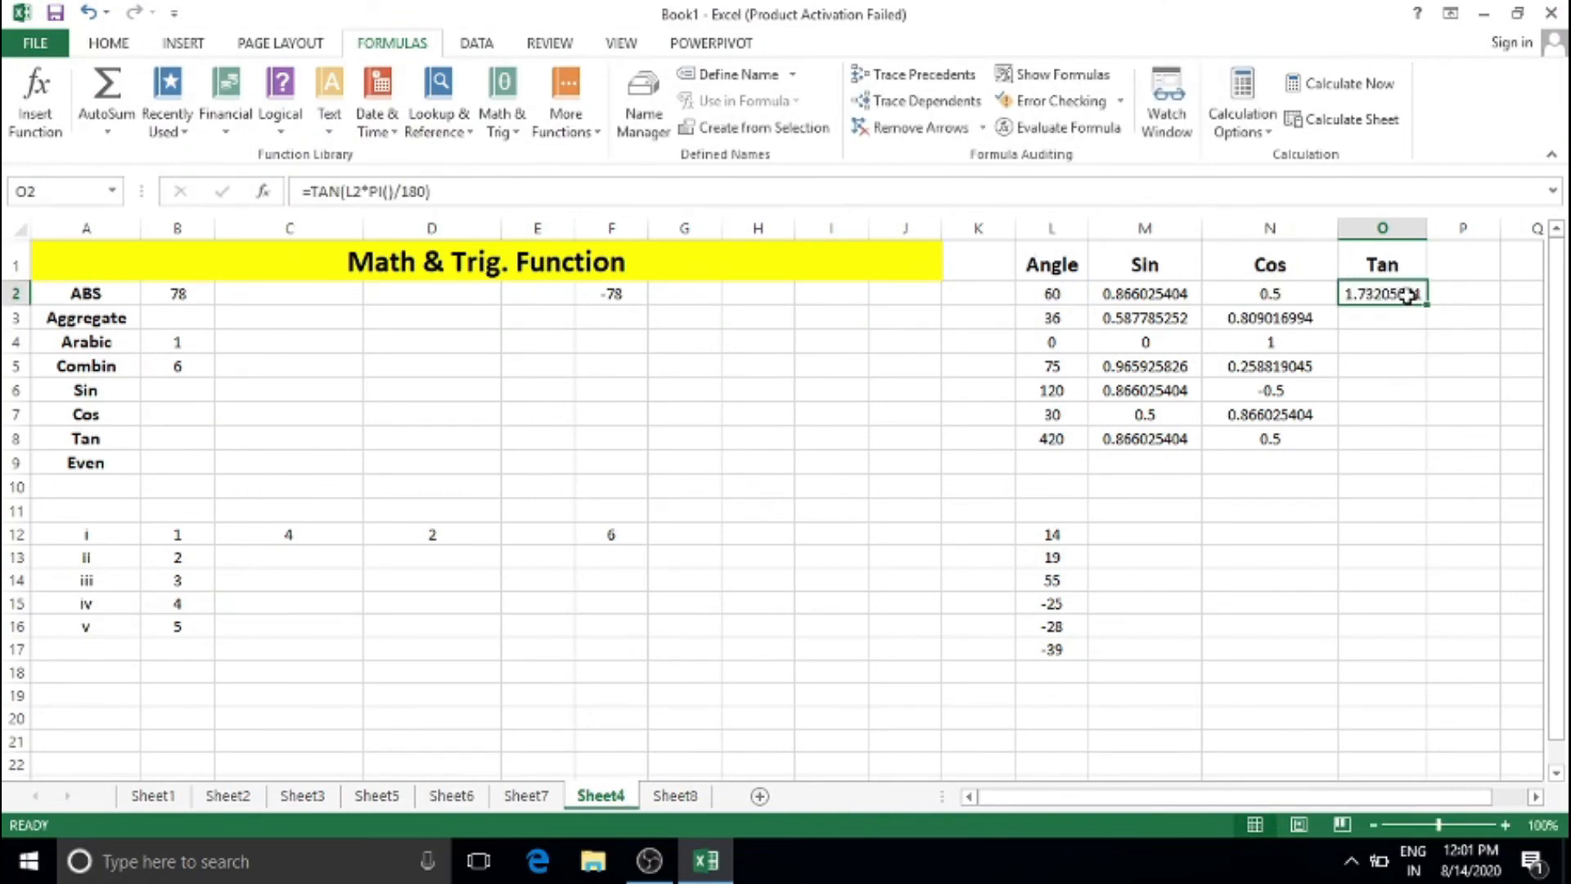
{"action": "left_click_drag", "start_coordinate": [1426, 306], "coordinate": [1429, 449]}
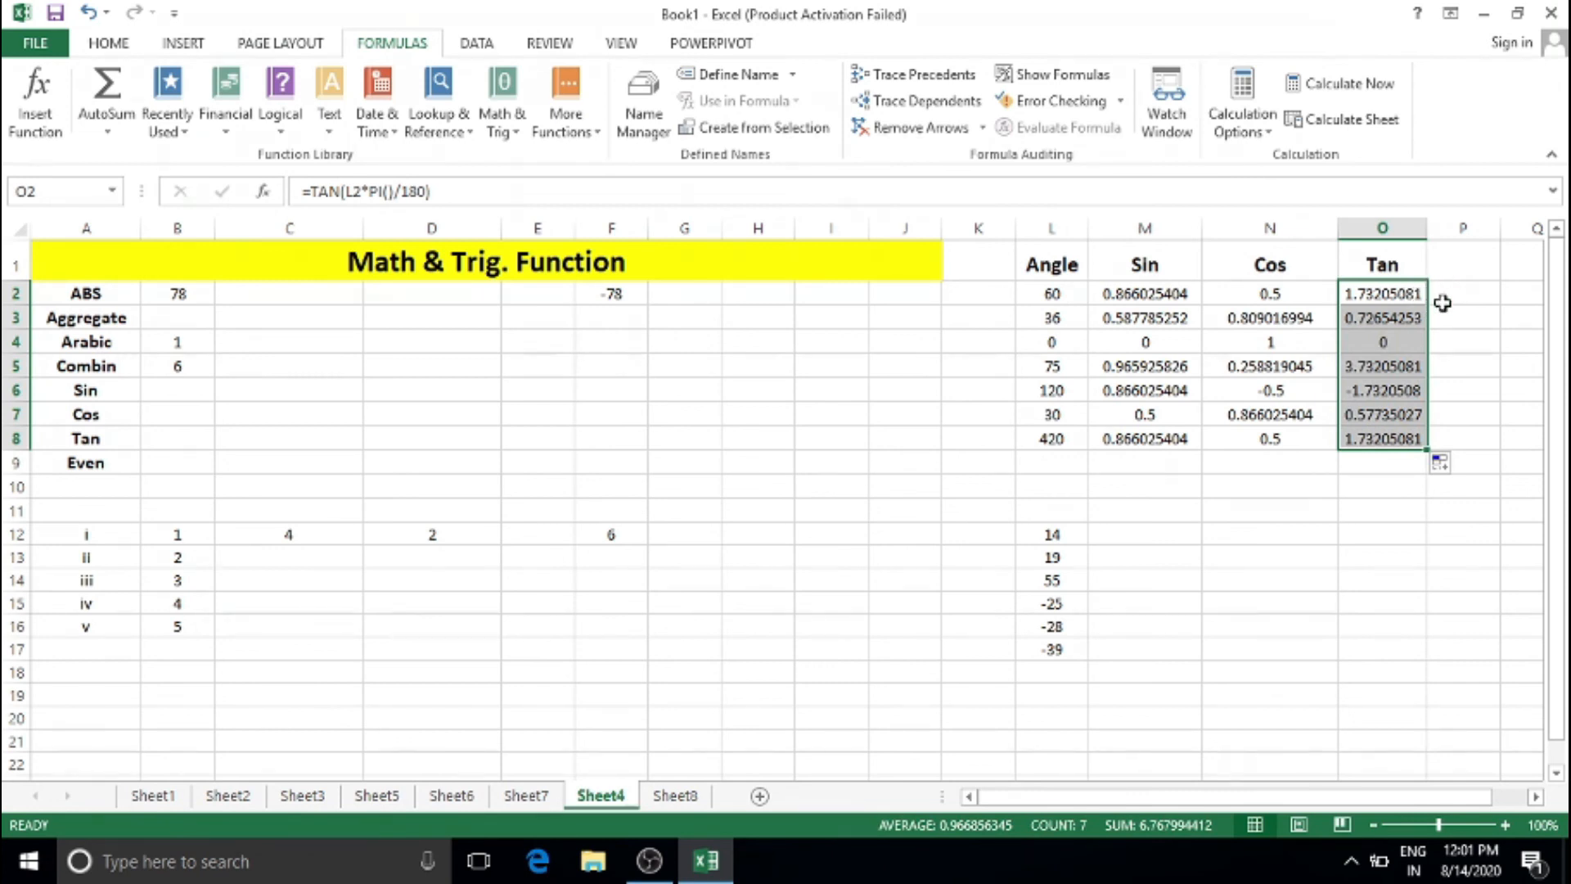
{"action": "left_click", "coordinate": [1440, 298]}
{"action": "left_click_drag", "start_coordinate": [1424, 223], "coordinate": [1453, 223]}
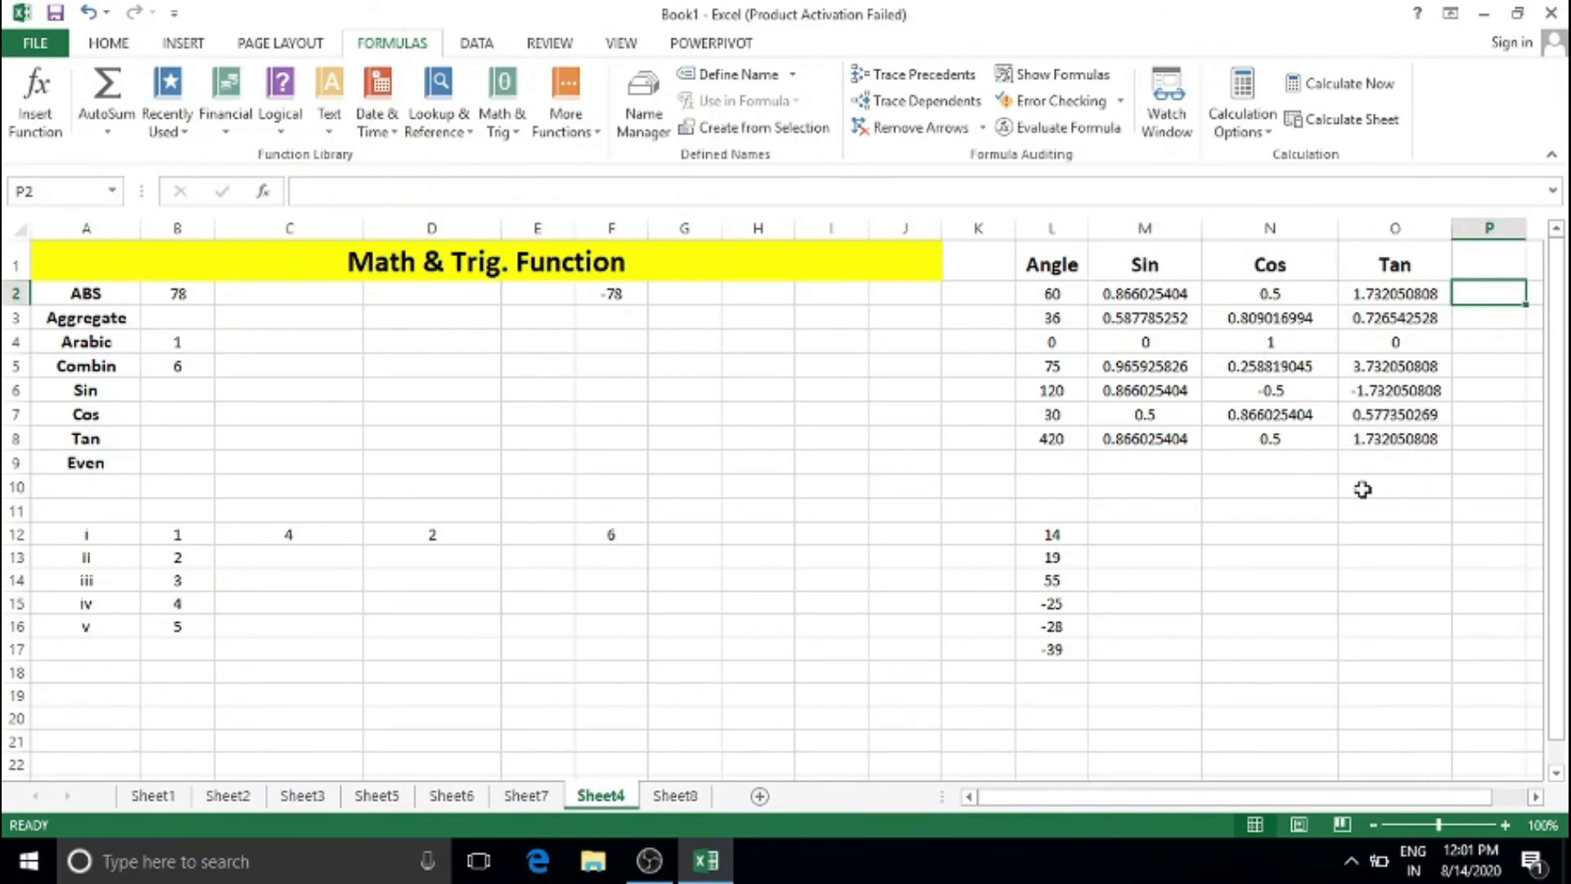
{"action": "left_click", "coordinate": [1383, 534]}
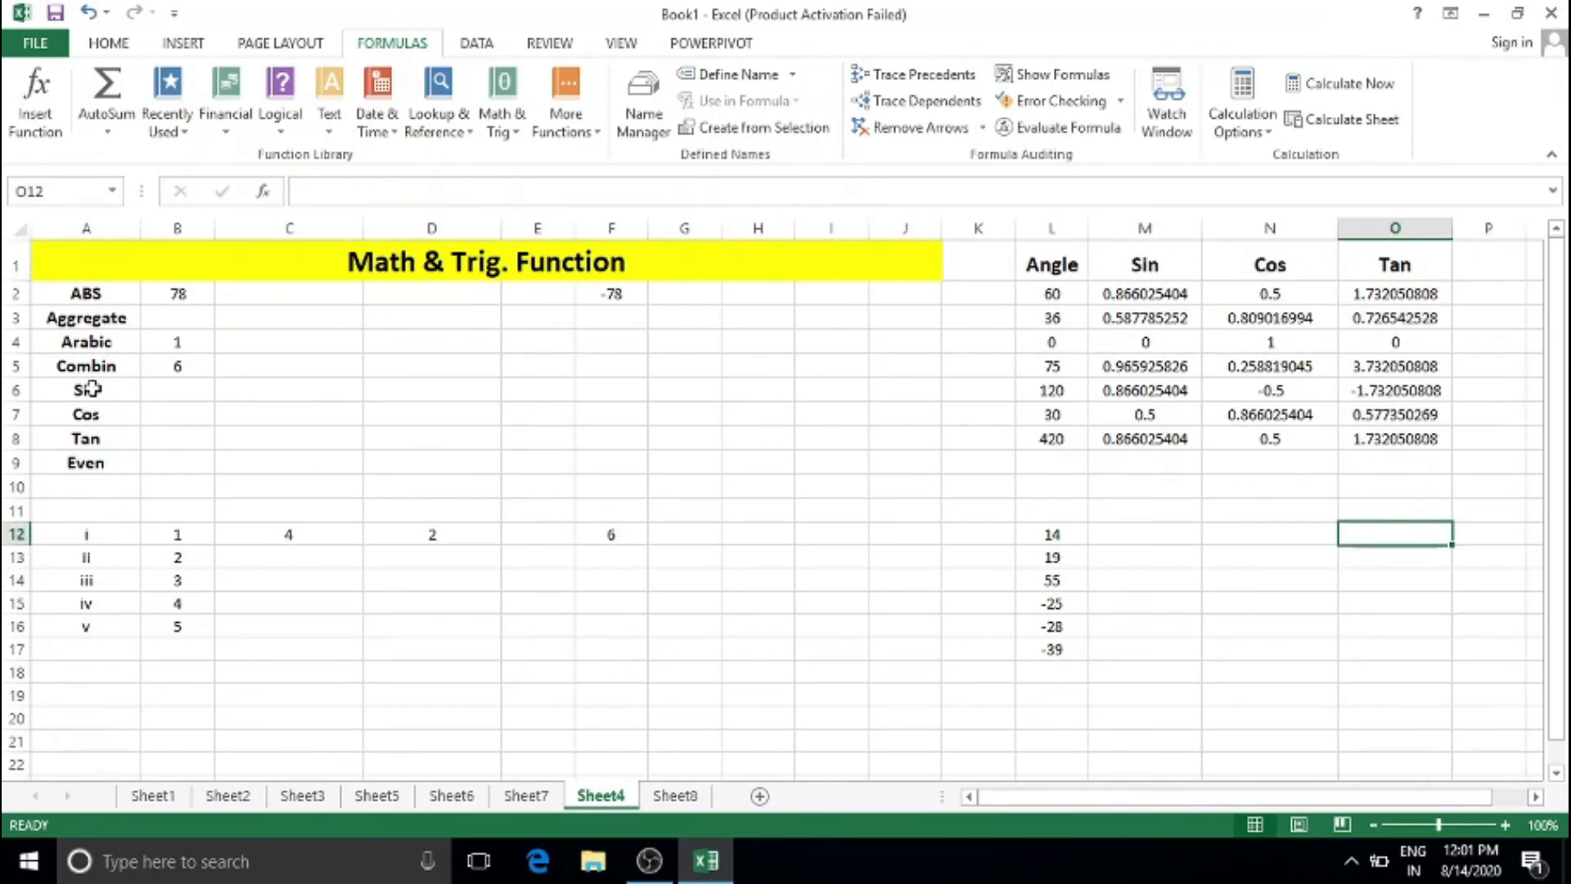
Step: Write the syntax sin(angle*pi()/180) as plain text in cell B6 beside the Sin label and widen column B to fit it
{"action": "left_click", "coordinate": [164, 393]}
{"action": "type", "text": "="}
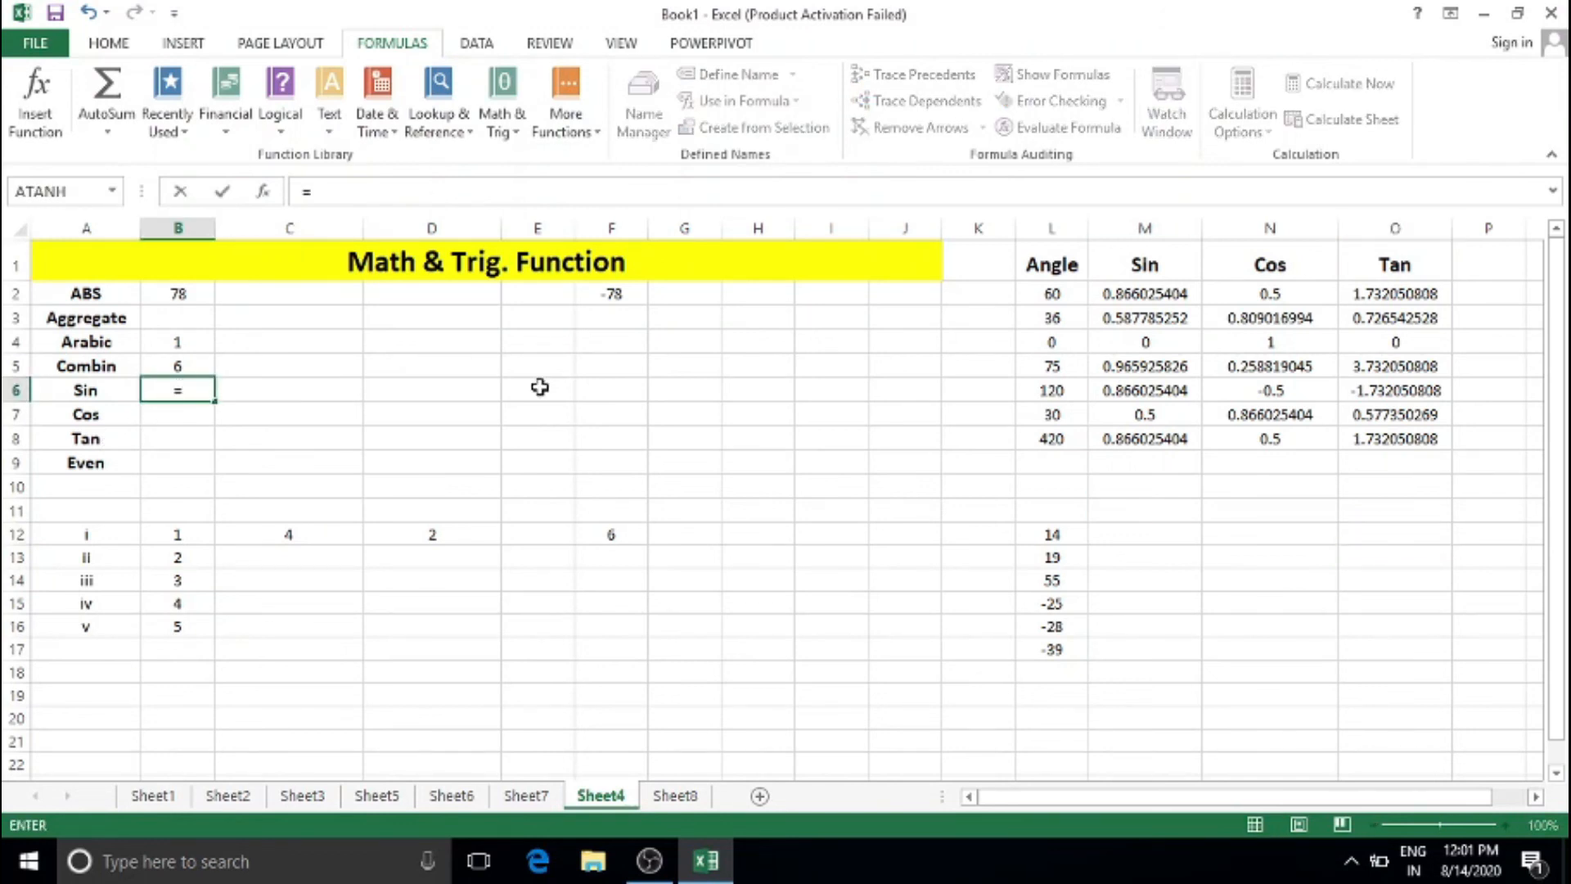
{"action": "key", "text": "BackSpace"}
{"action": "type", "text": "sin"}
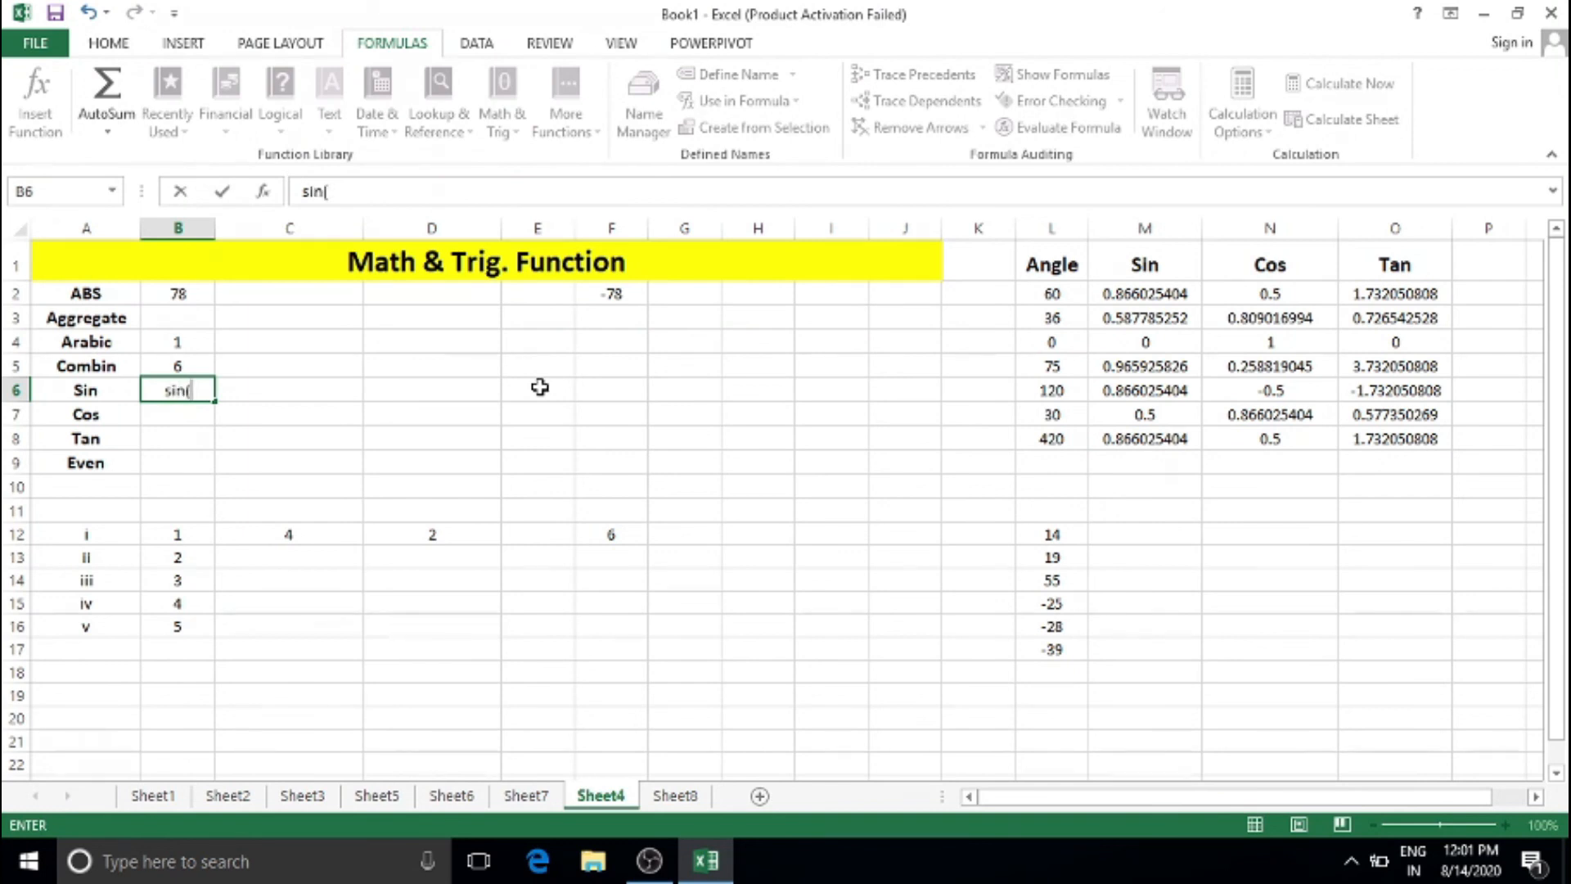
{"action": "type", "text": "(angle*"}
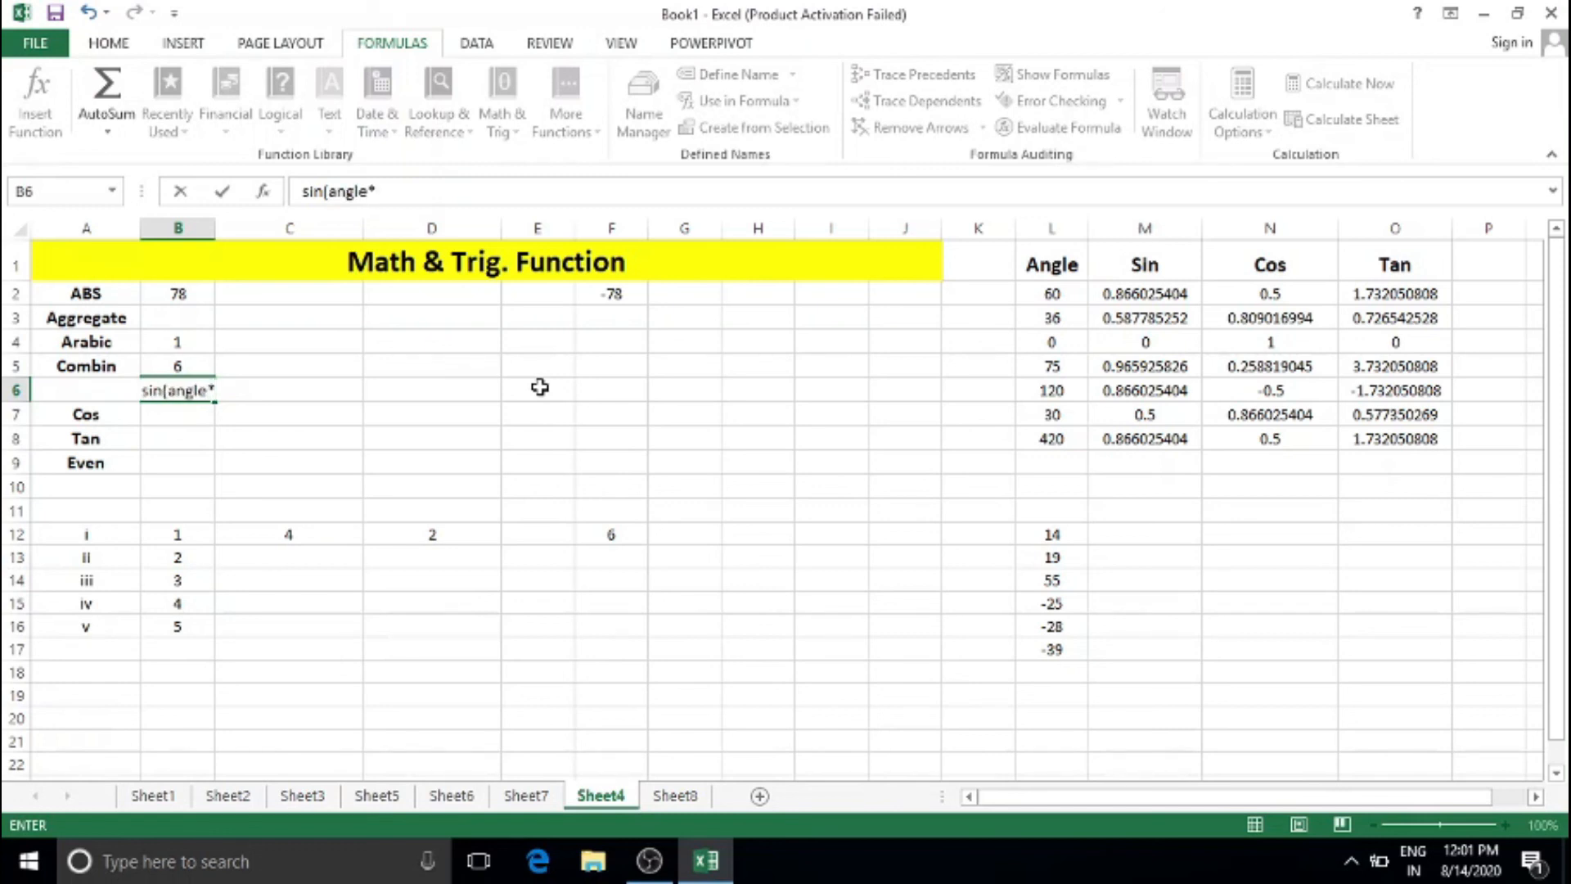
{"action": "type", "text": "pi()/180"}
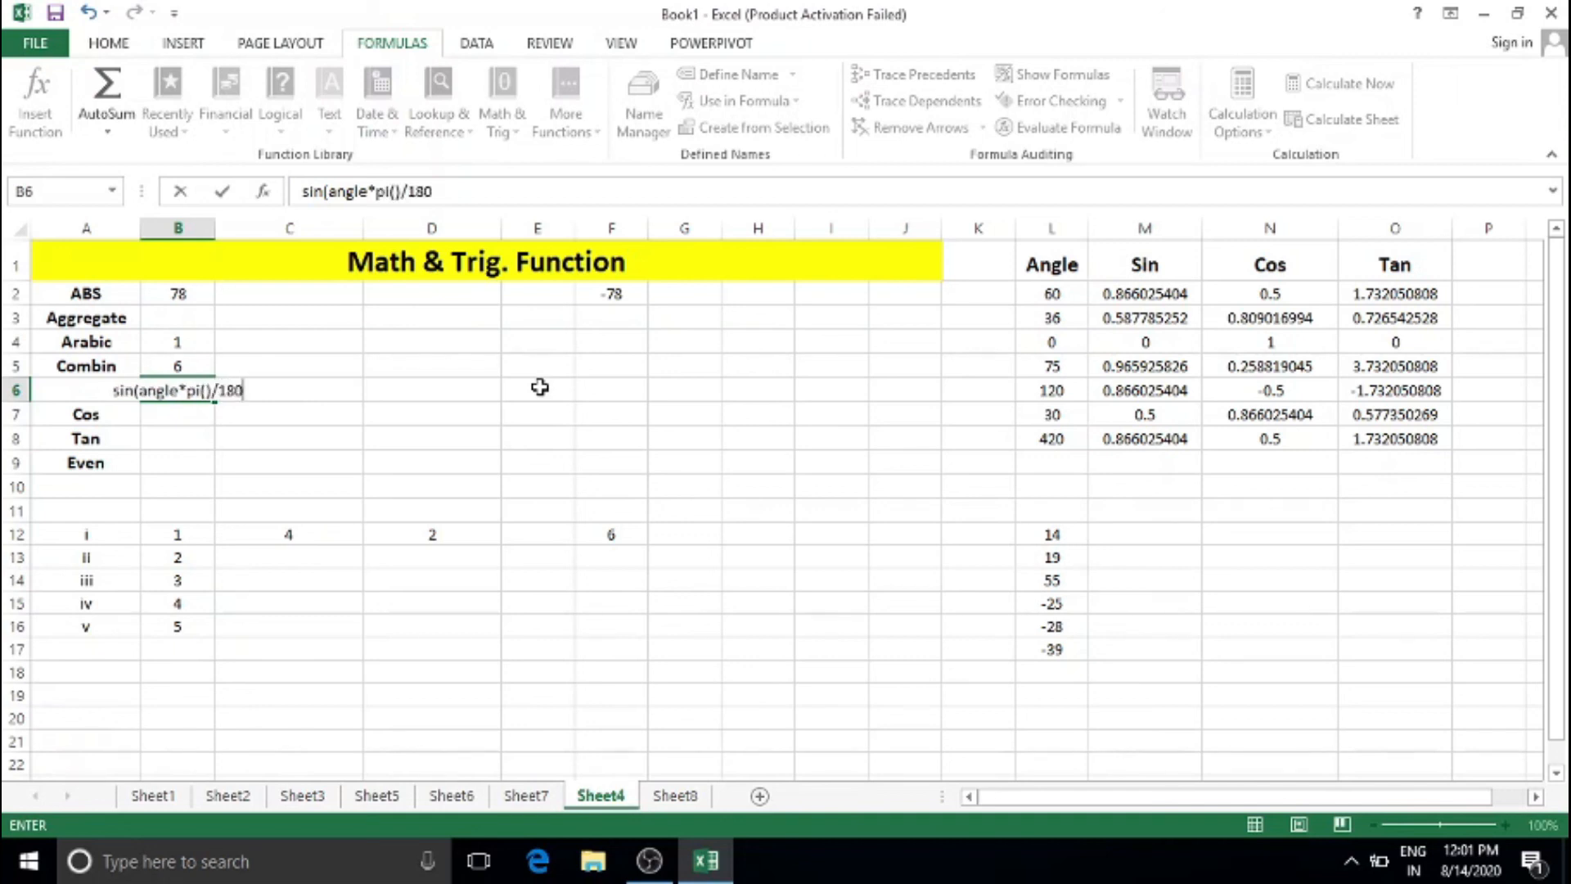
{"action": "type", "text": ")"}
{"action": "key", "text": "Return"}
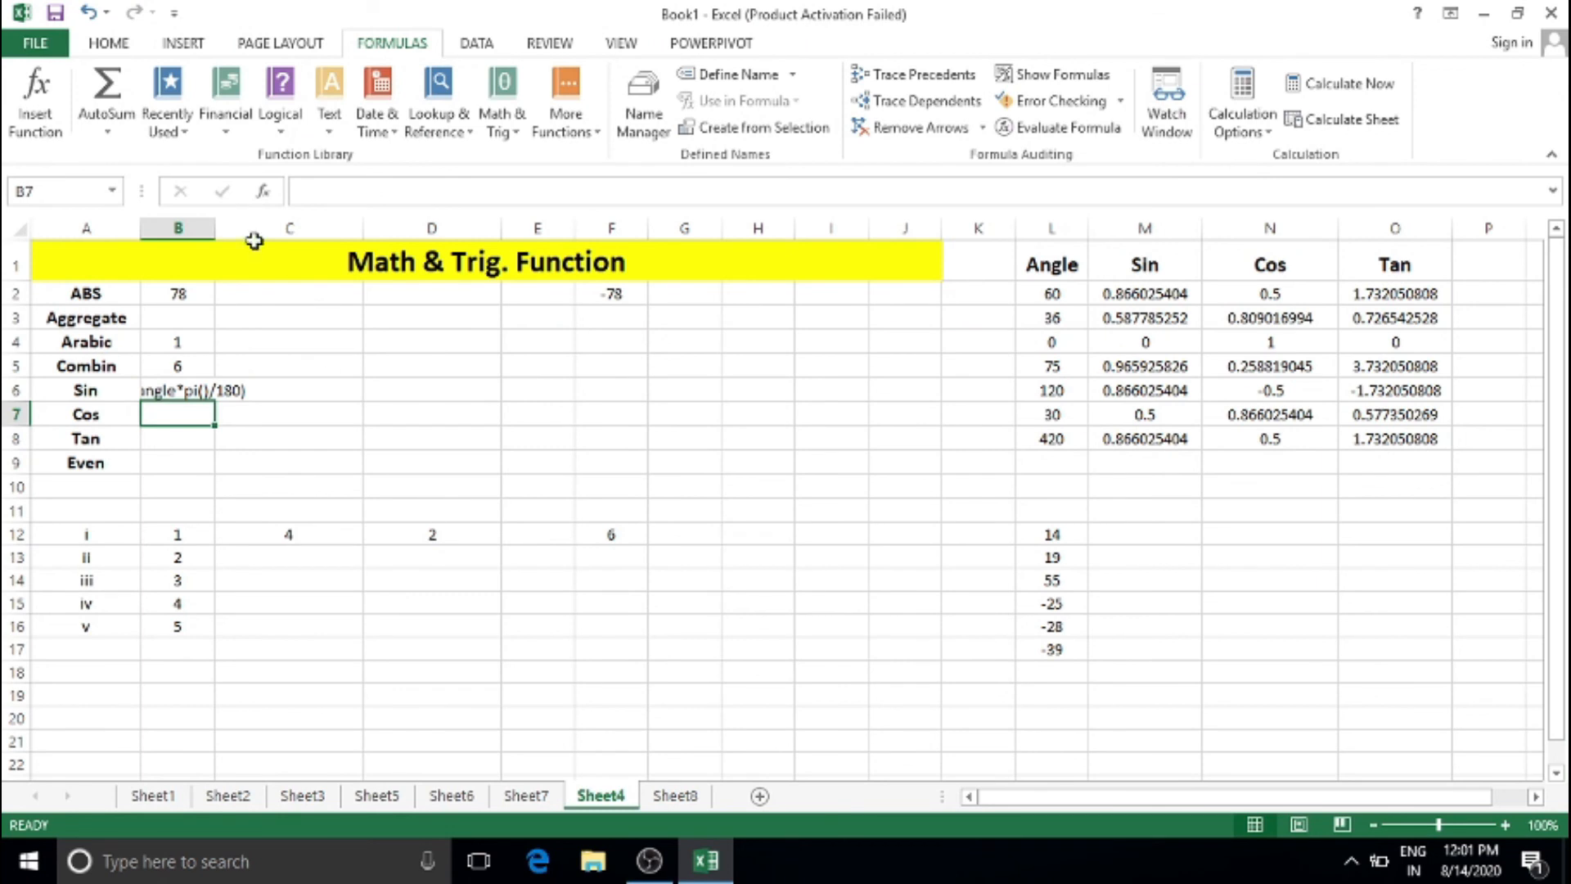
{"action": "left_click_drag", "start_coordinate": [217, 231], "coordinate": [300, 228]}
{"action": "left_click", "coordinate": [400, 429]}
{"action": "left_click", "coordinate": [210, 439]}
{"action": "left_click", "coordinate": [193, 459]}
{"action": "left_click", "coordinate": [193, 423]}
{"action": "left_click", "coordinate": [191, 446]}
{"action": "left_click", "coordinate": [187, 465]}
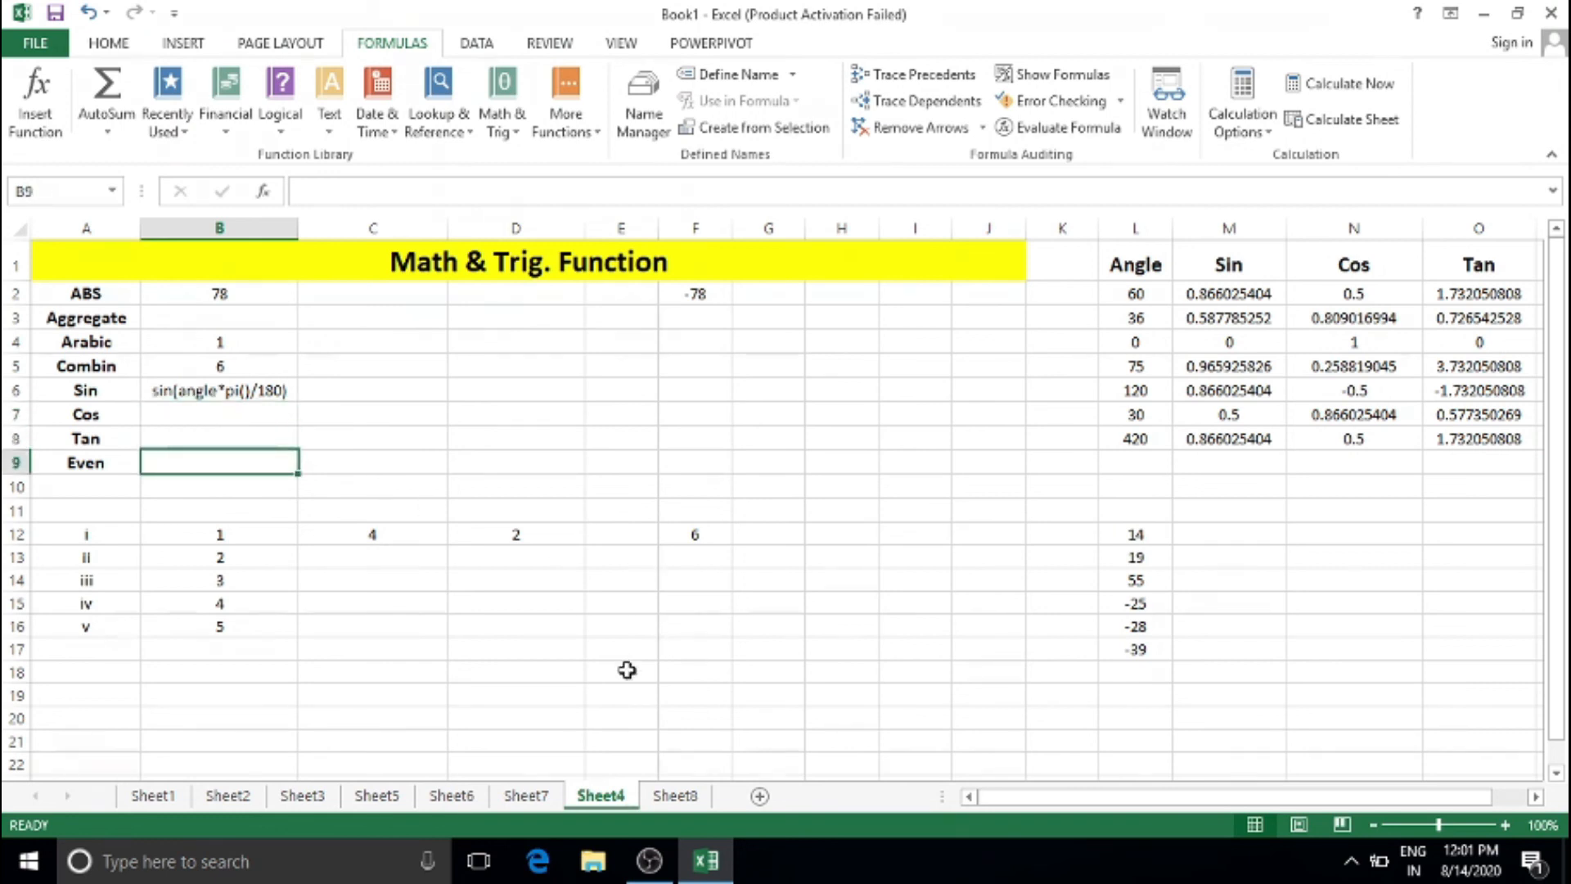
{"action": "left_click", "coordinate": [384, 553]}
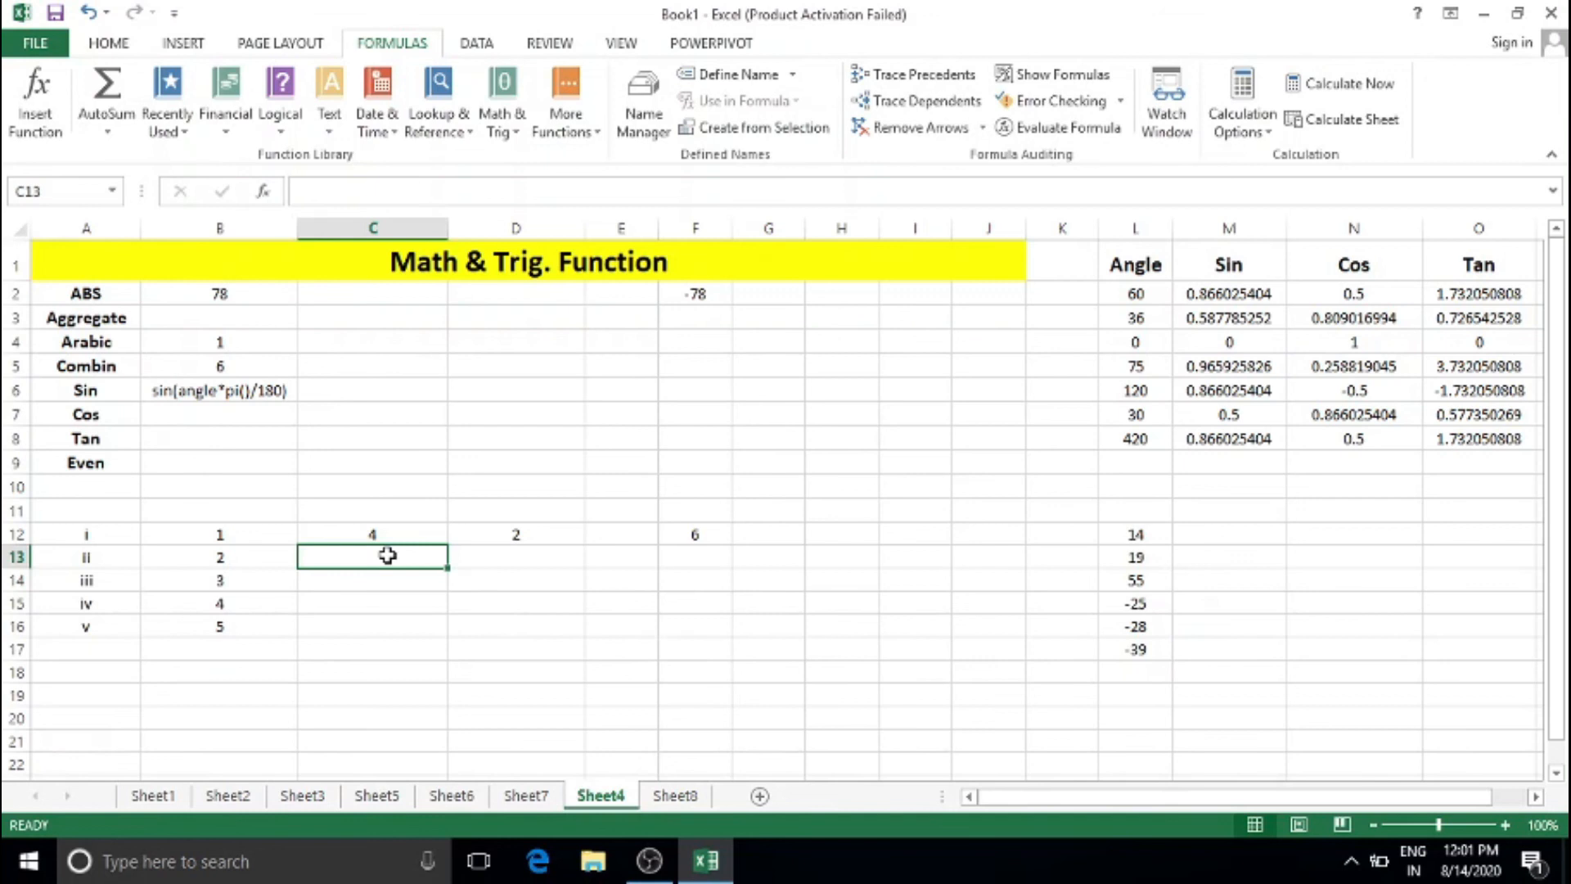
{"action": "left_click", "coordinate": [505, 595]}
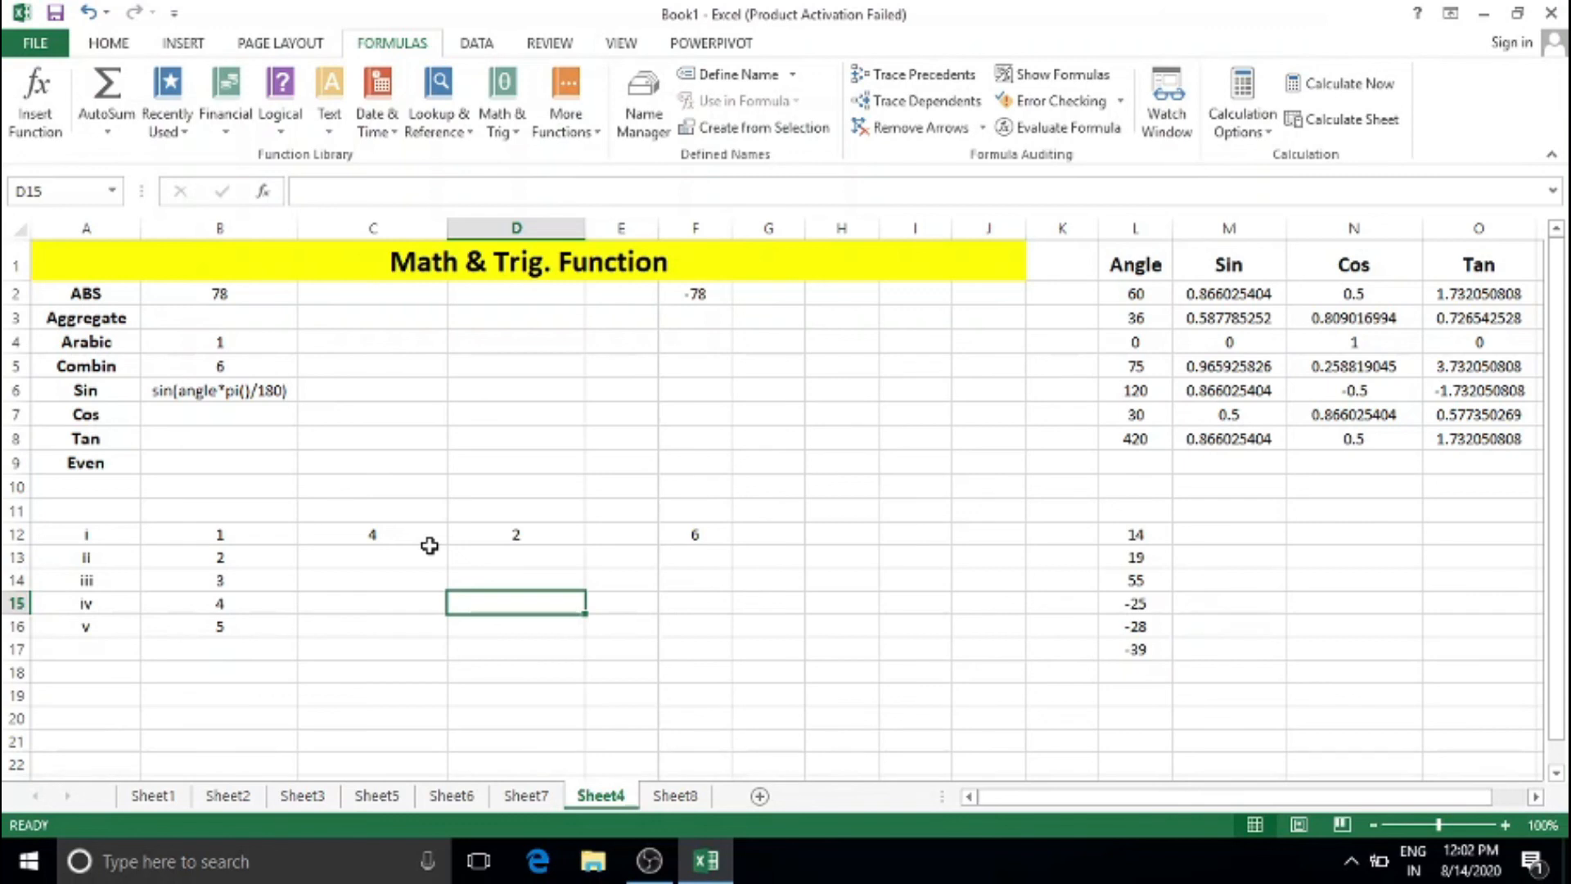
Step: Enter the formula =EVEN(L12) in cell M12 for the first number of the lower list
{"action": "left_click", "coordinate": [1133, 538]}
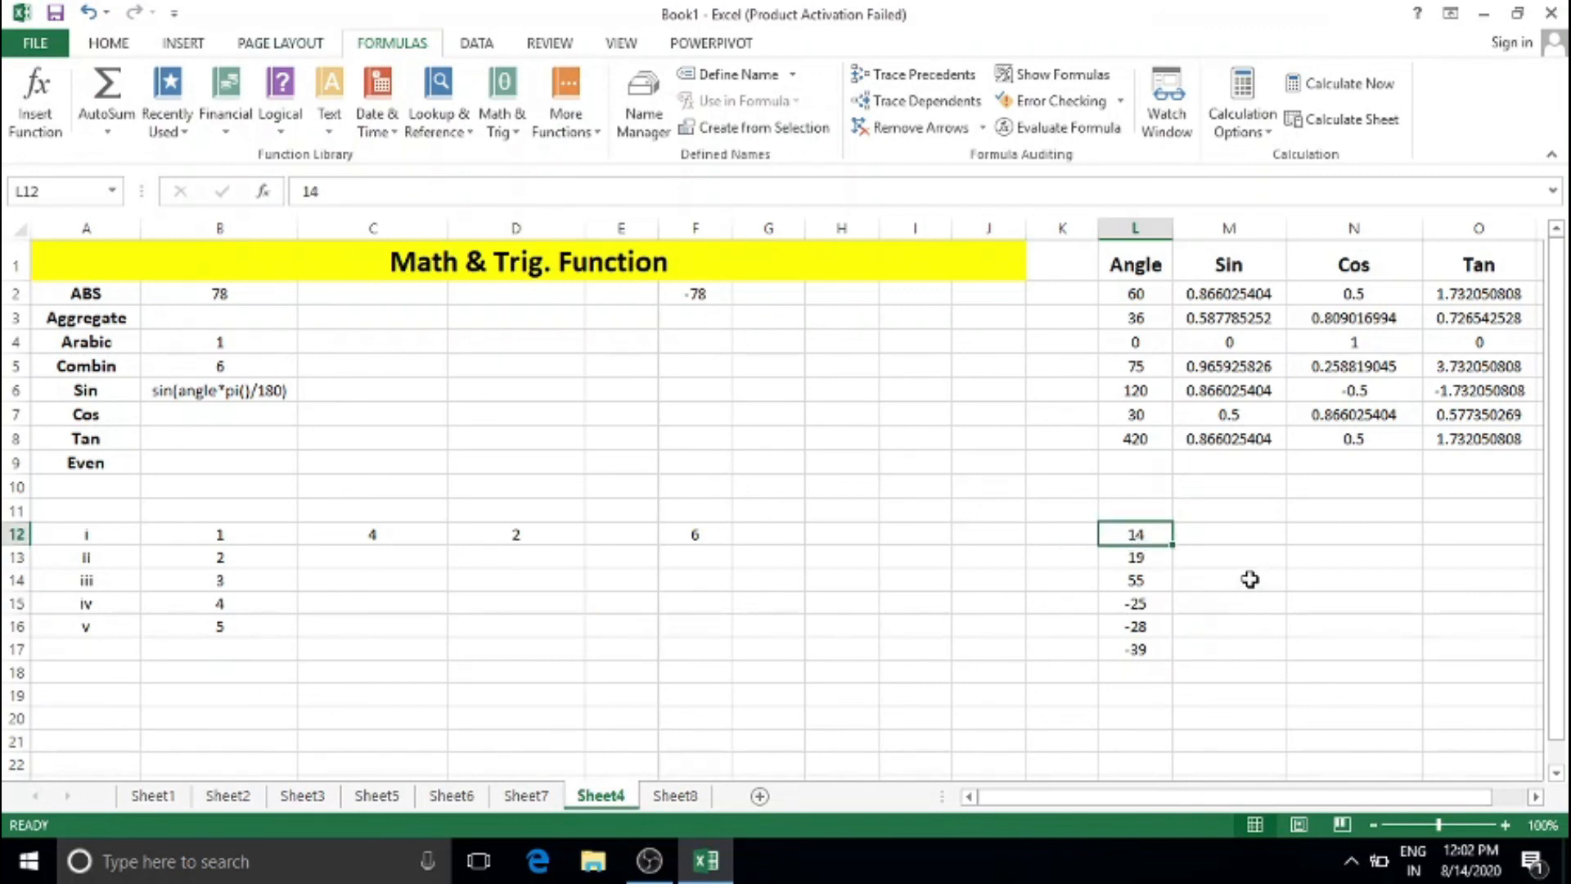
{"action": "left_click", "coordinate": [1214, 533]}
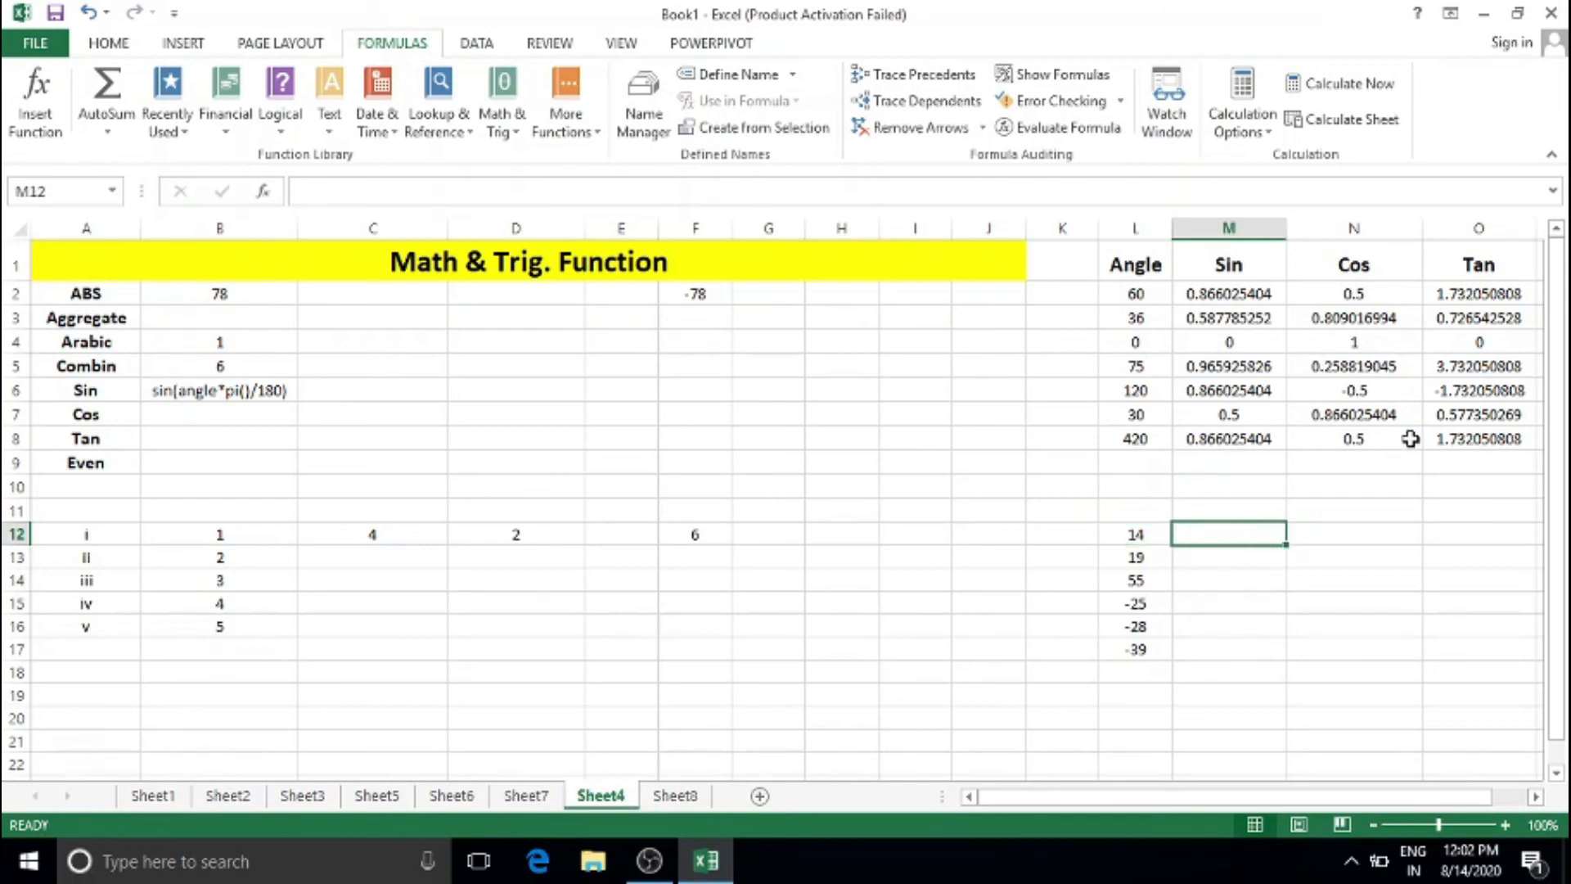
{"action": "type", "text": "=even"}
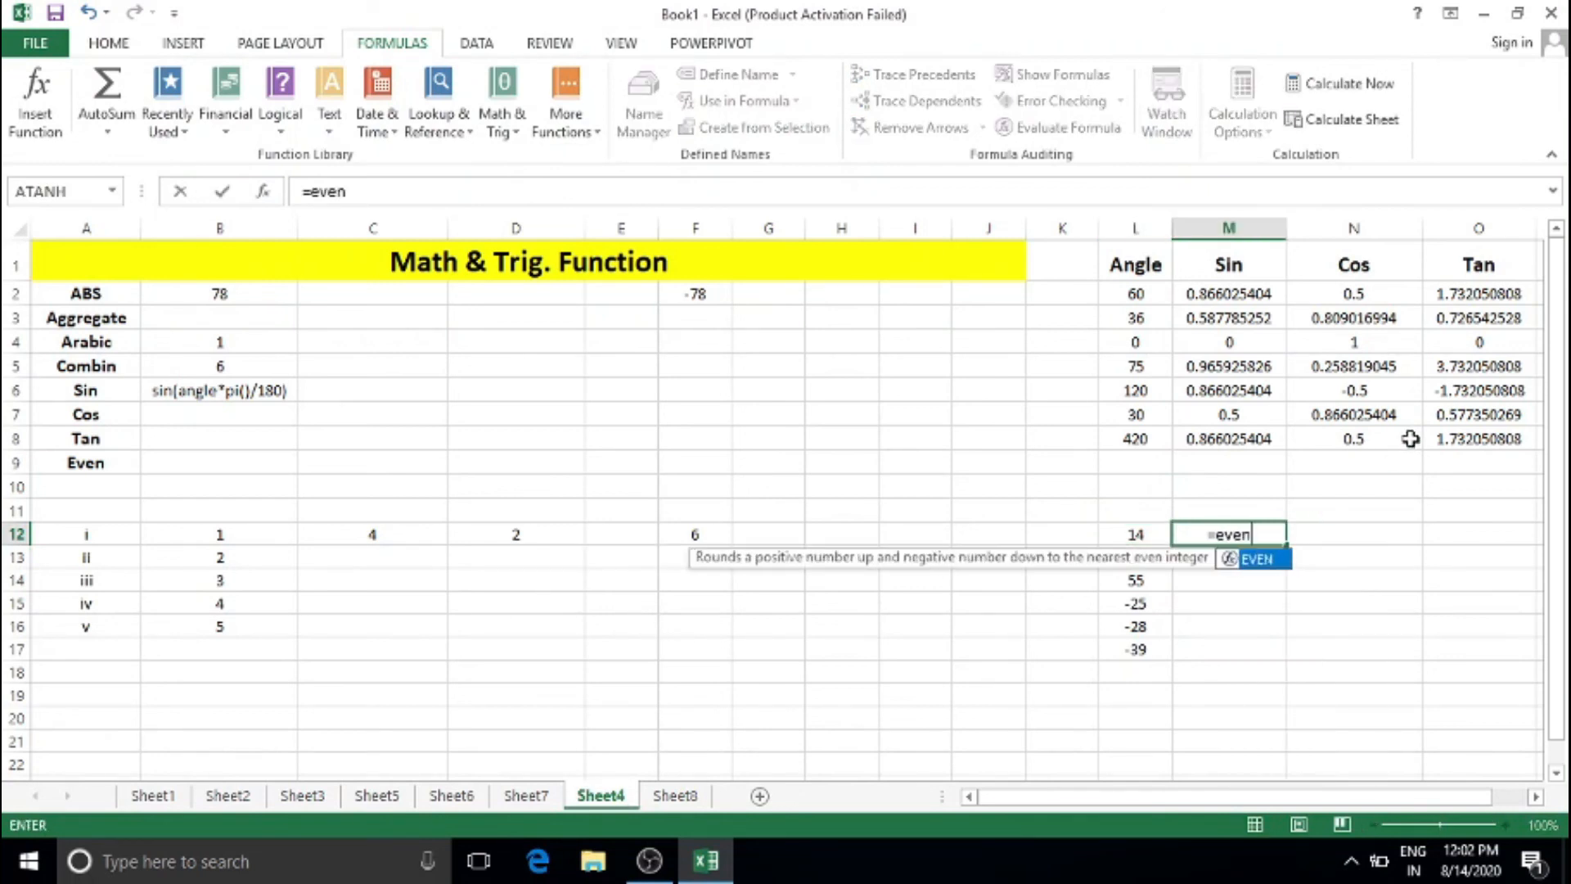
{"action": "type", "text": "("}
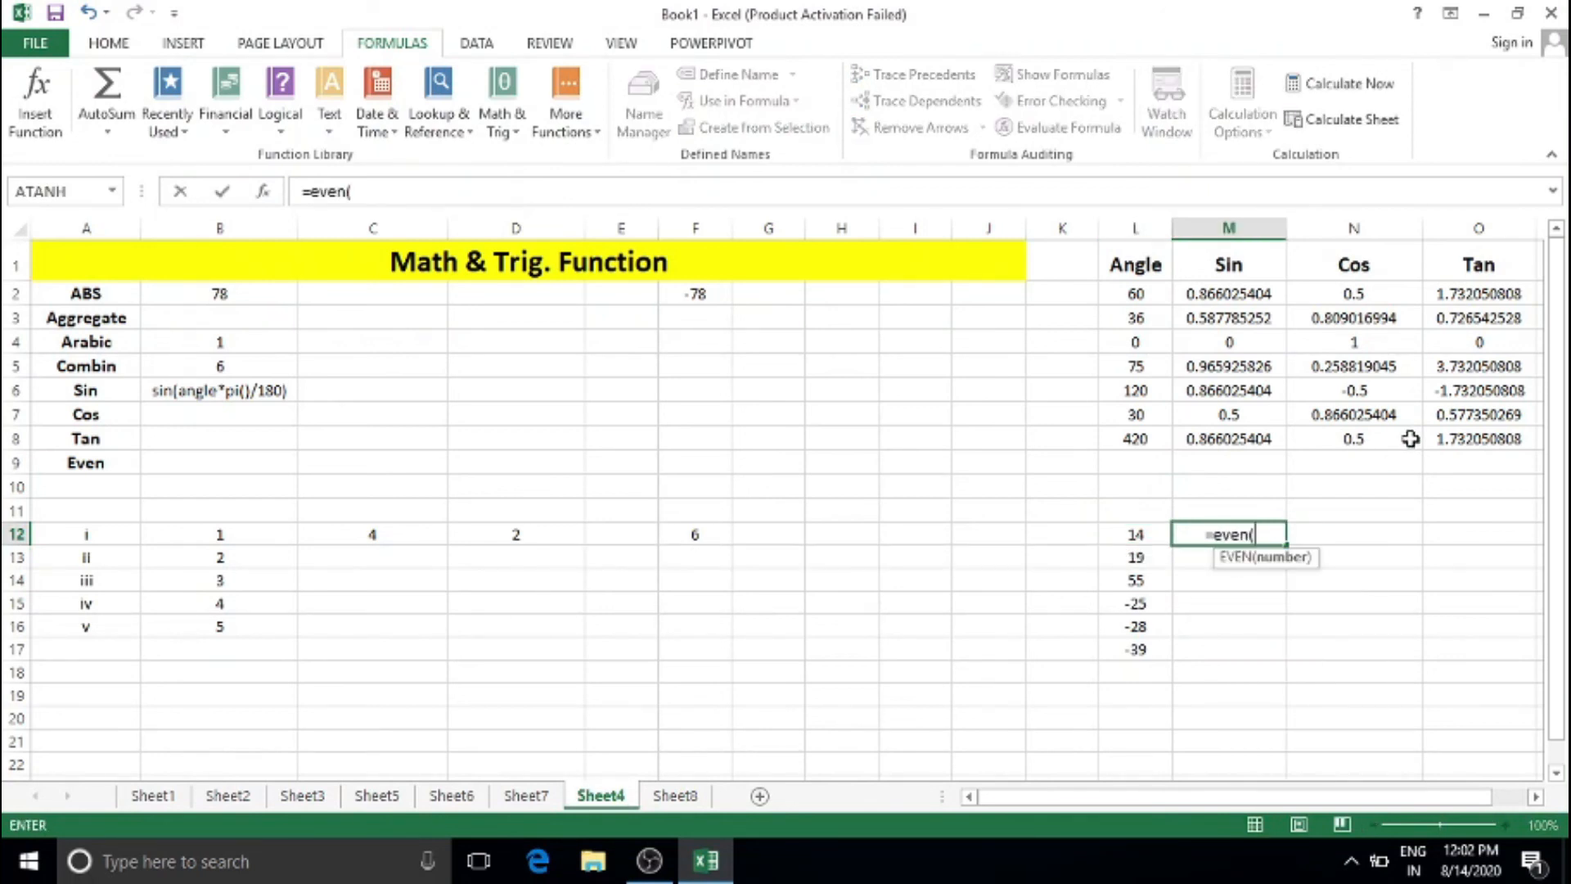
{"action": "left_click", "coordinate": [1146, 537]}
{"action": "type", "text": ")"}
{"action": "key", "text": "Return"}
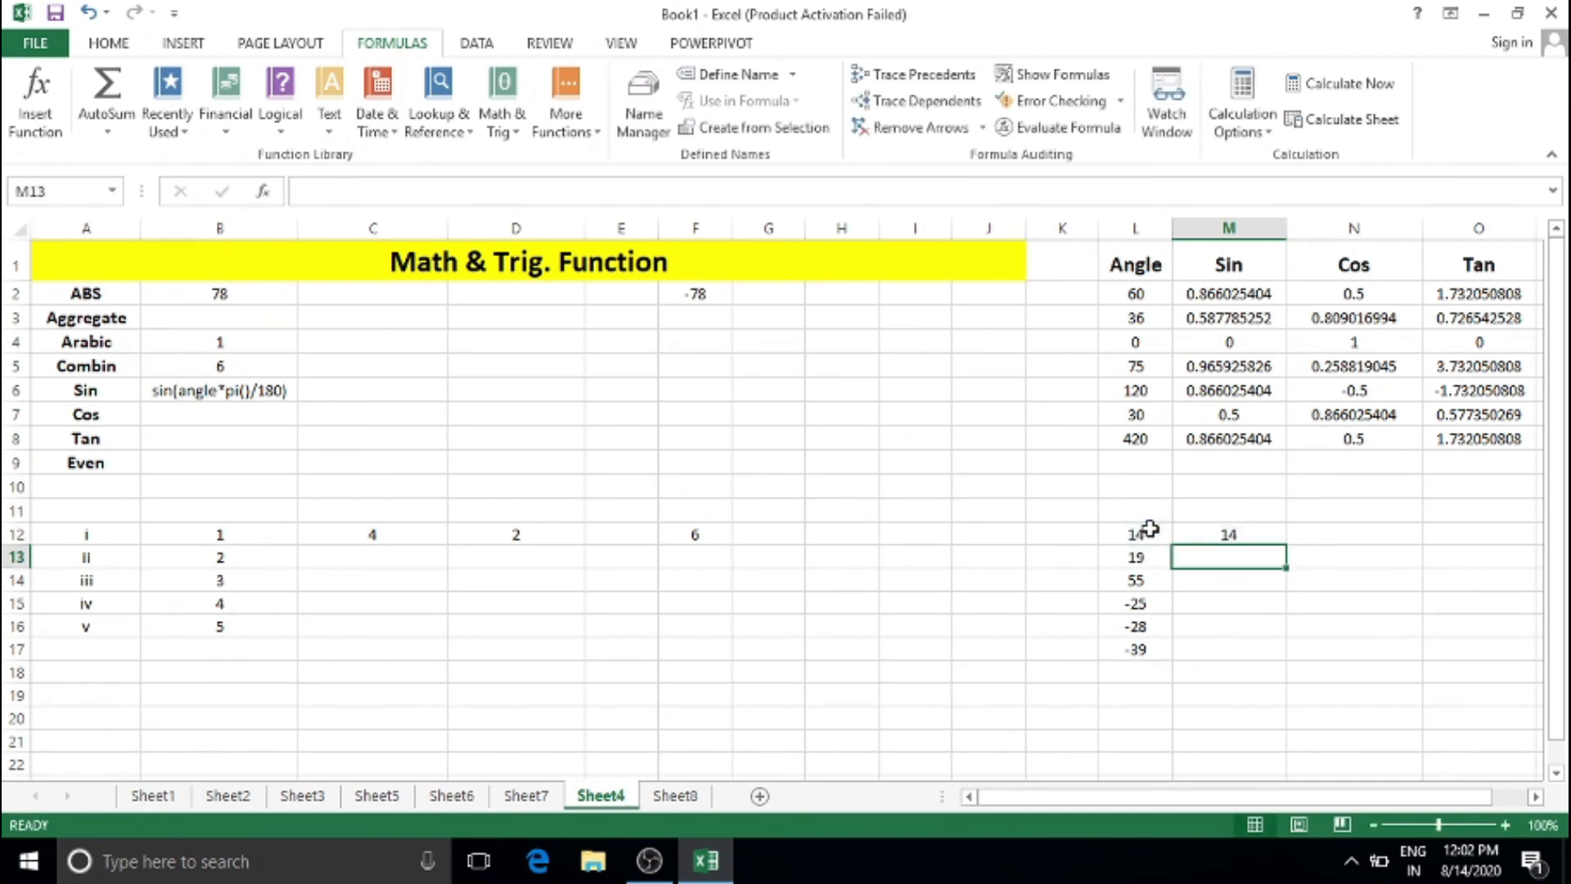
Step: Fill the EVEN formula from M12 down to M13
{"action": "left_click", "coordinate": [1260, 532]}
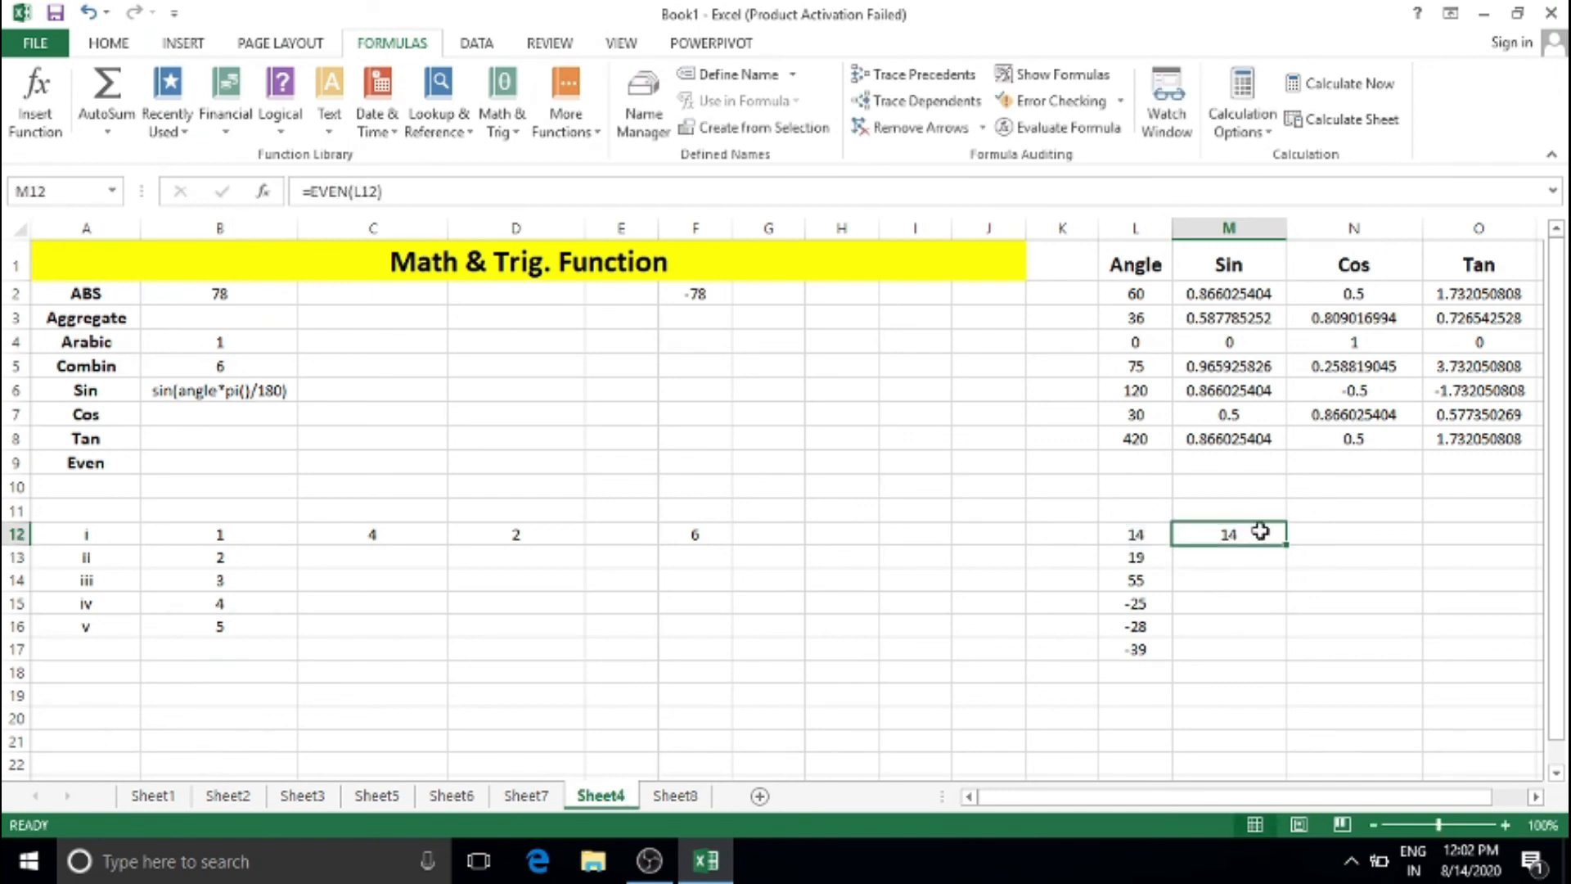
{"action": "left_click", "coordinate": [1141, 561]}
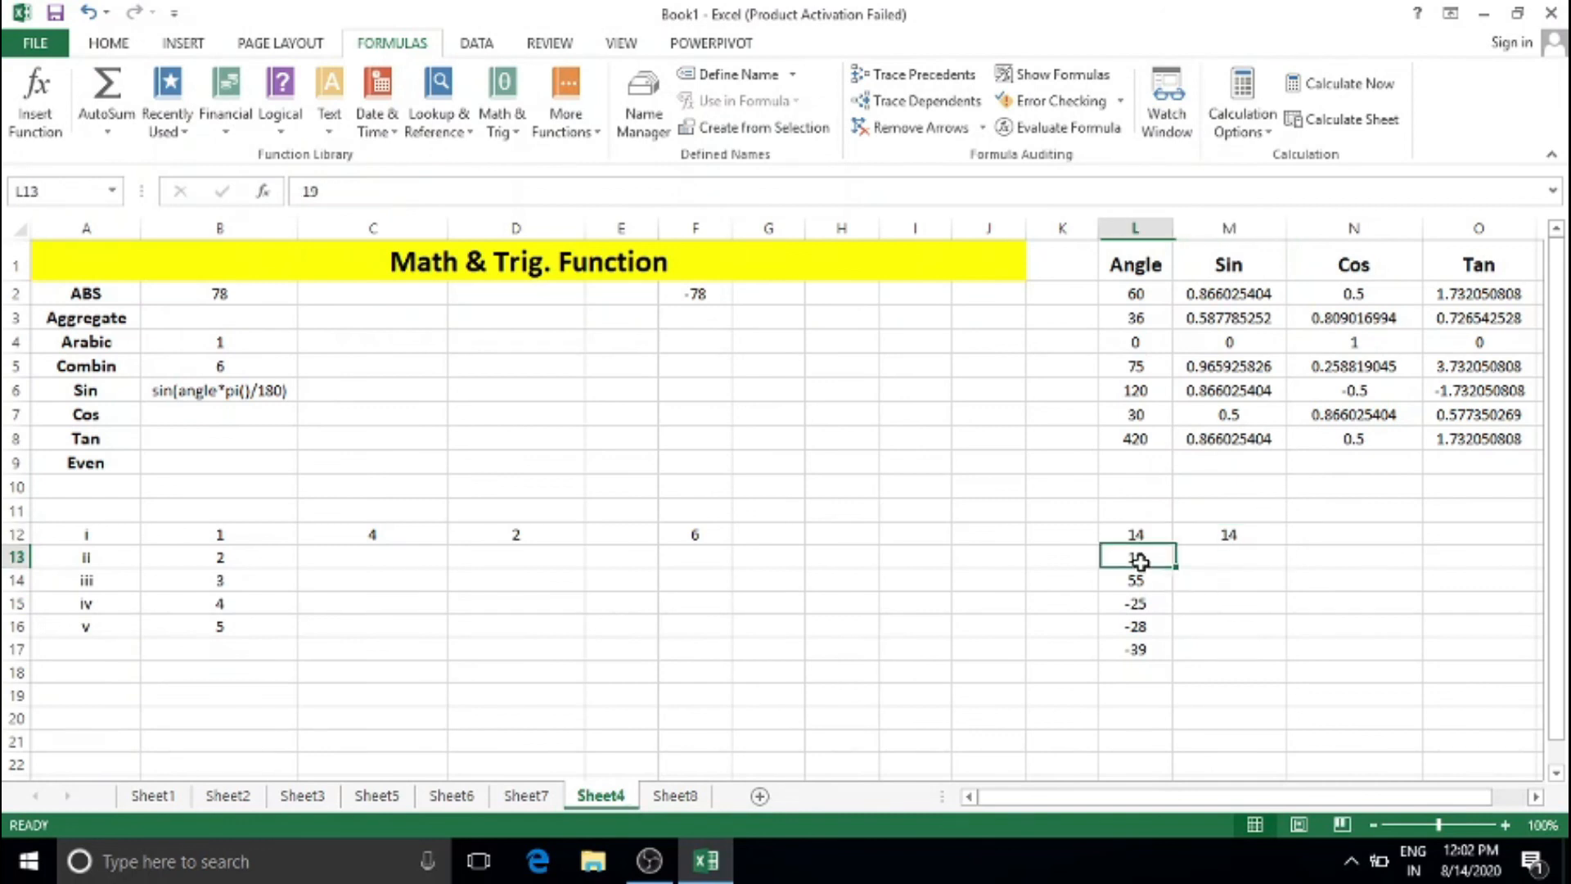
{"action": "left_click", "coordinate": [1229, 537]}
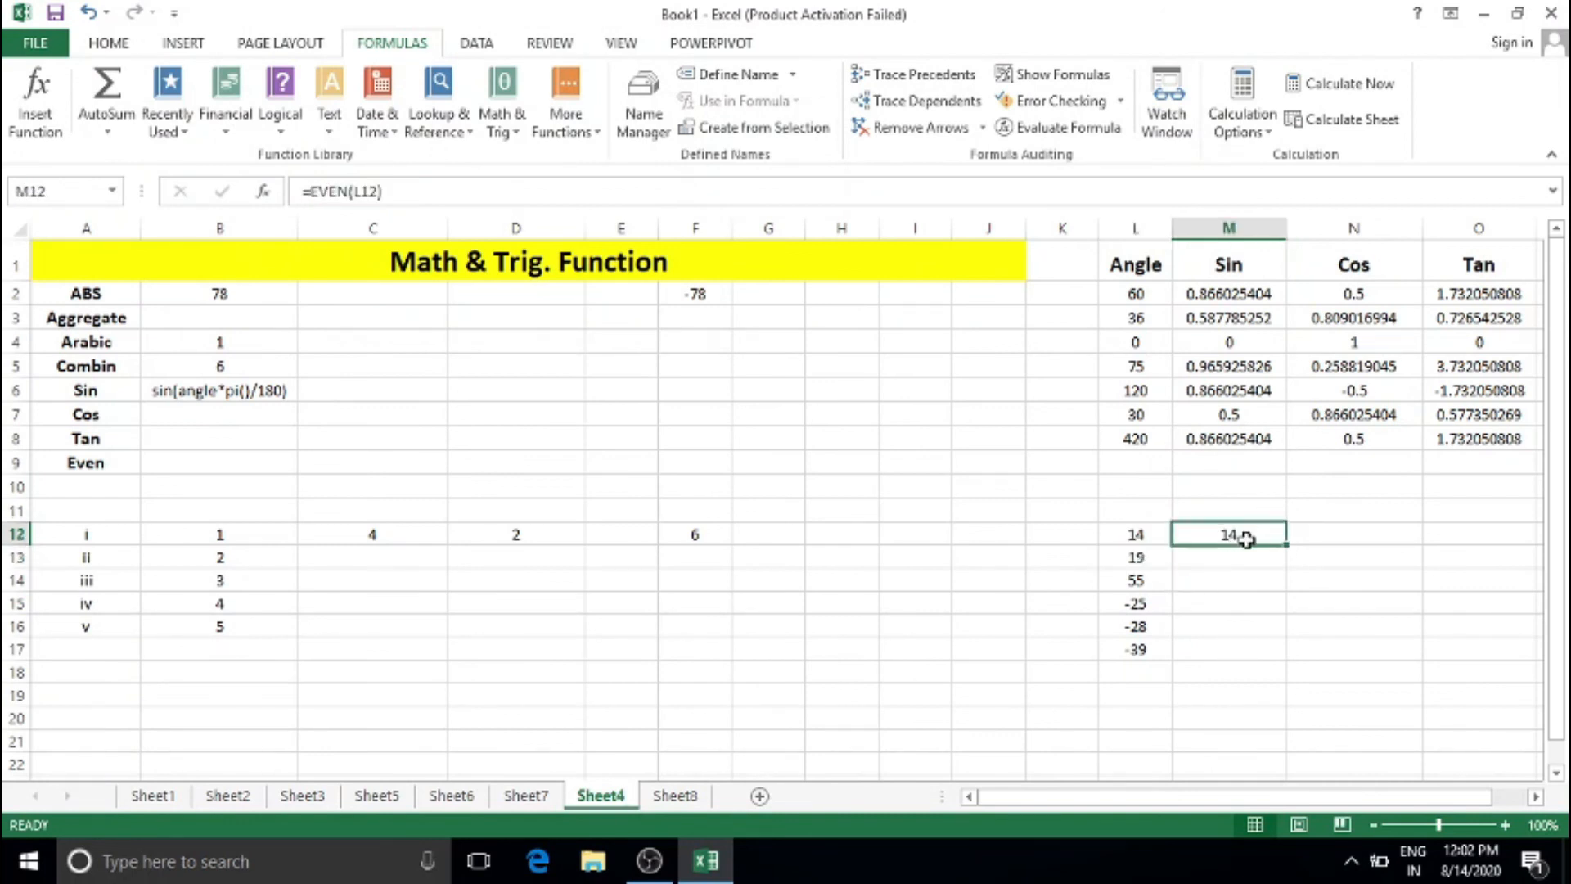
{"action": "left_click_drag", "start_coordinate": [1285, 544], "coordinate": [1287, 568]}
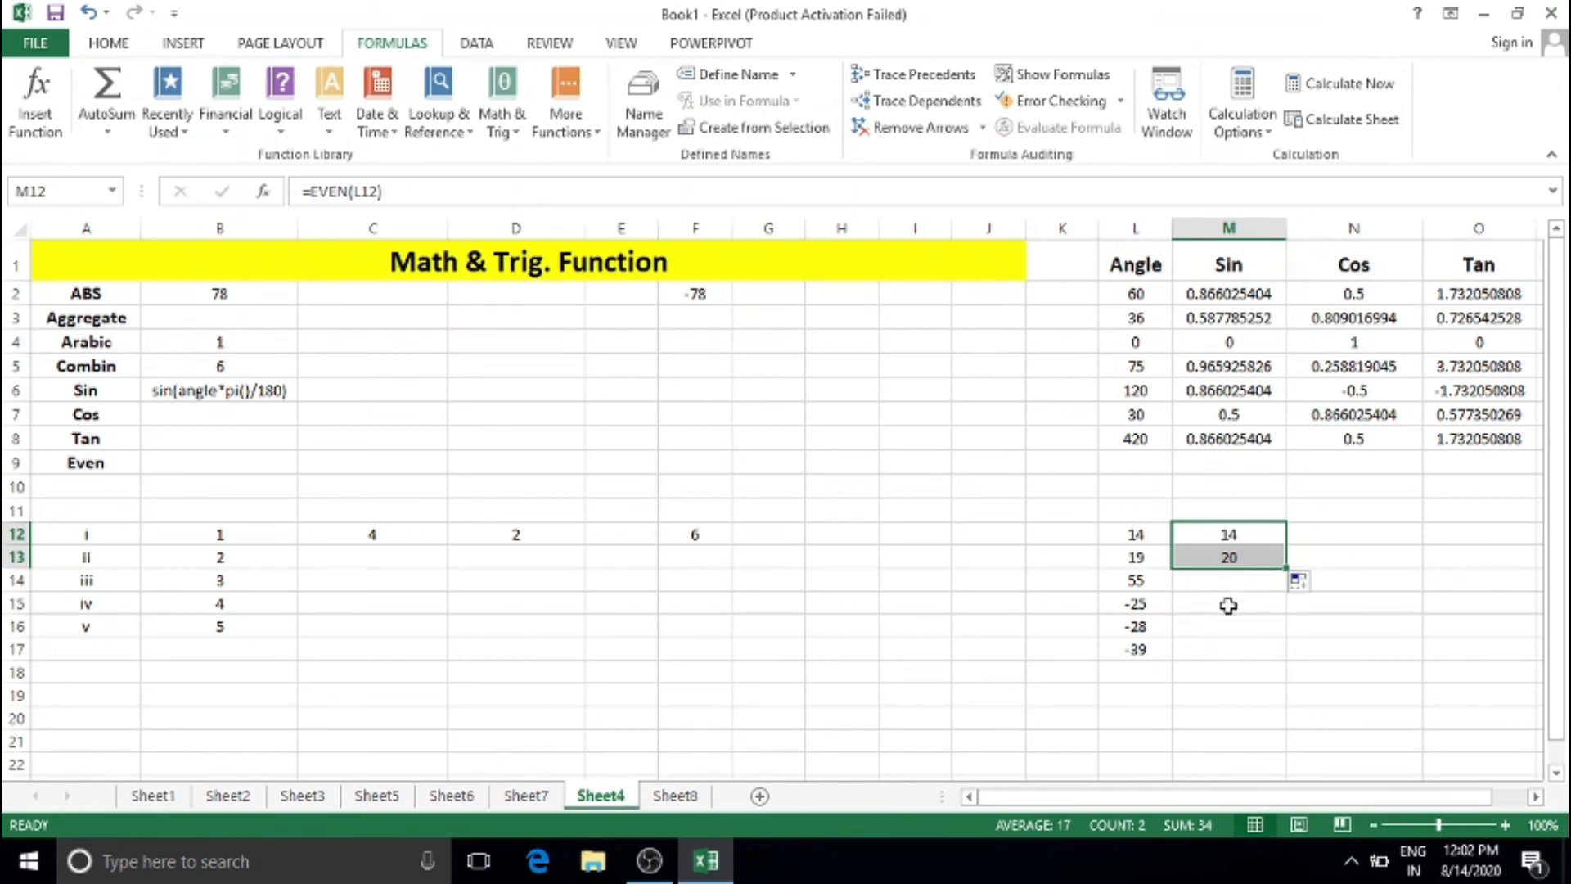
{"action": "left_click", "coordinate": [1228, 607]}
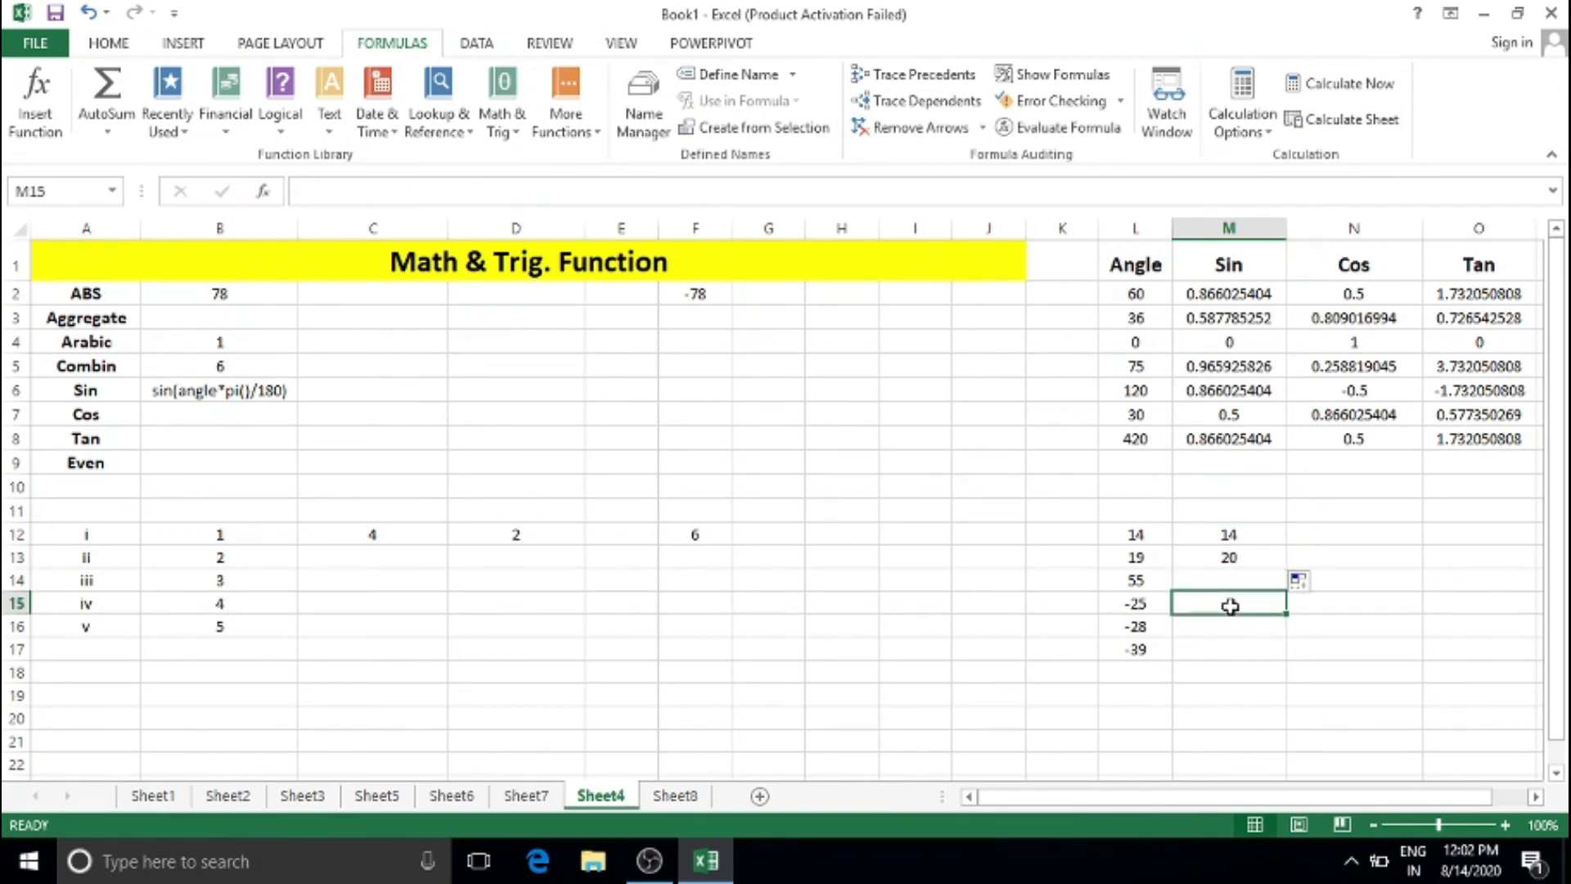
Step: Enter the formula =EVEN(L15) in cell M15 for the first negative number of the lower list
{"action": "left_click", "coordinate": [1151, 607]}
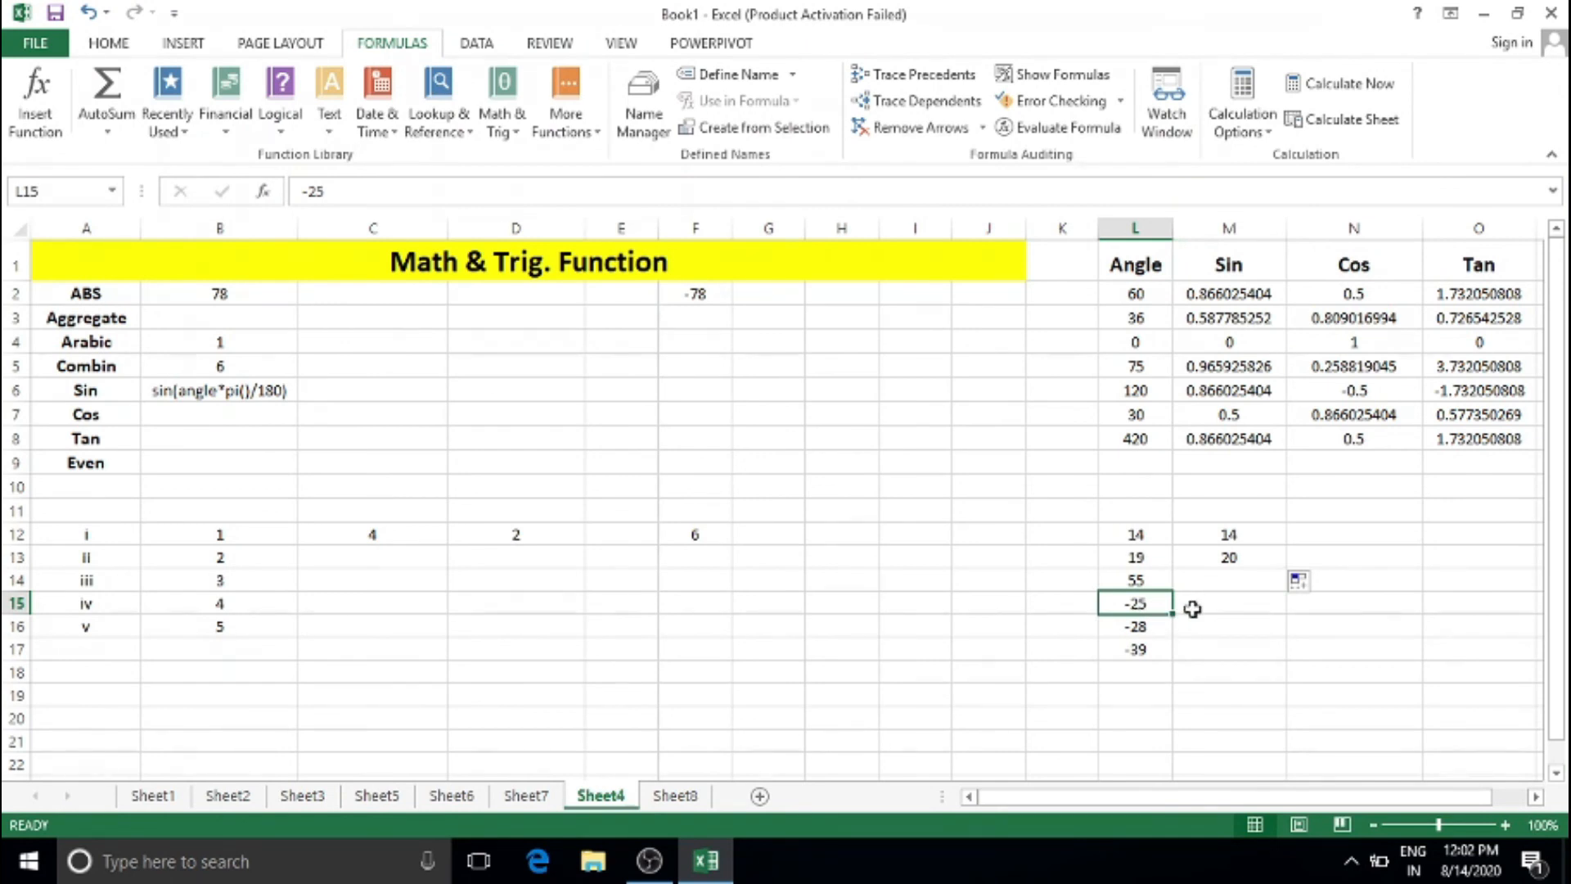
{"action": "left_click", "coordinate": [1192, 609]}
{"action": "type", "text": "="}
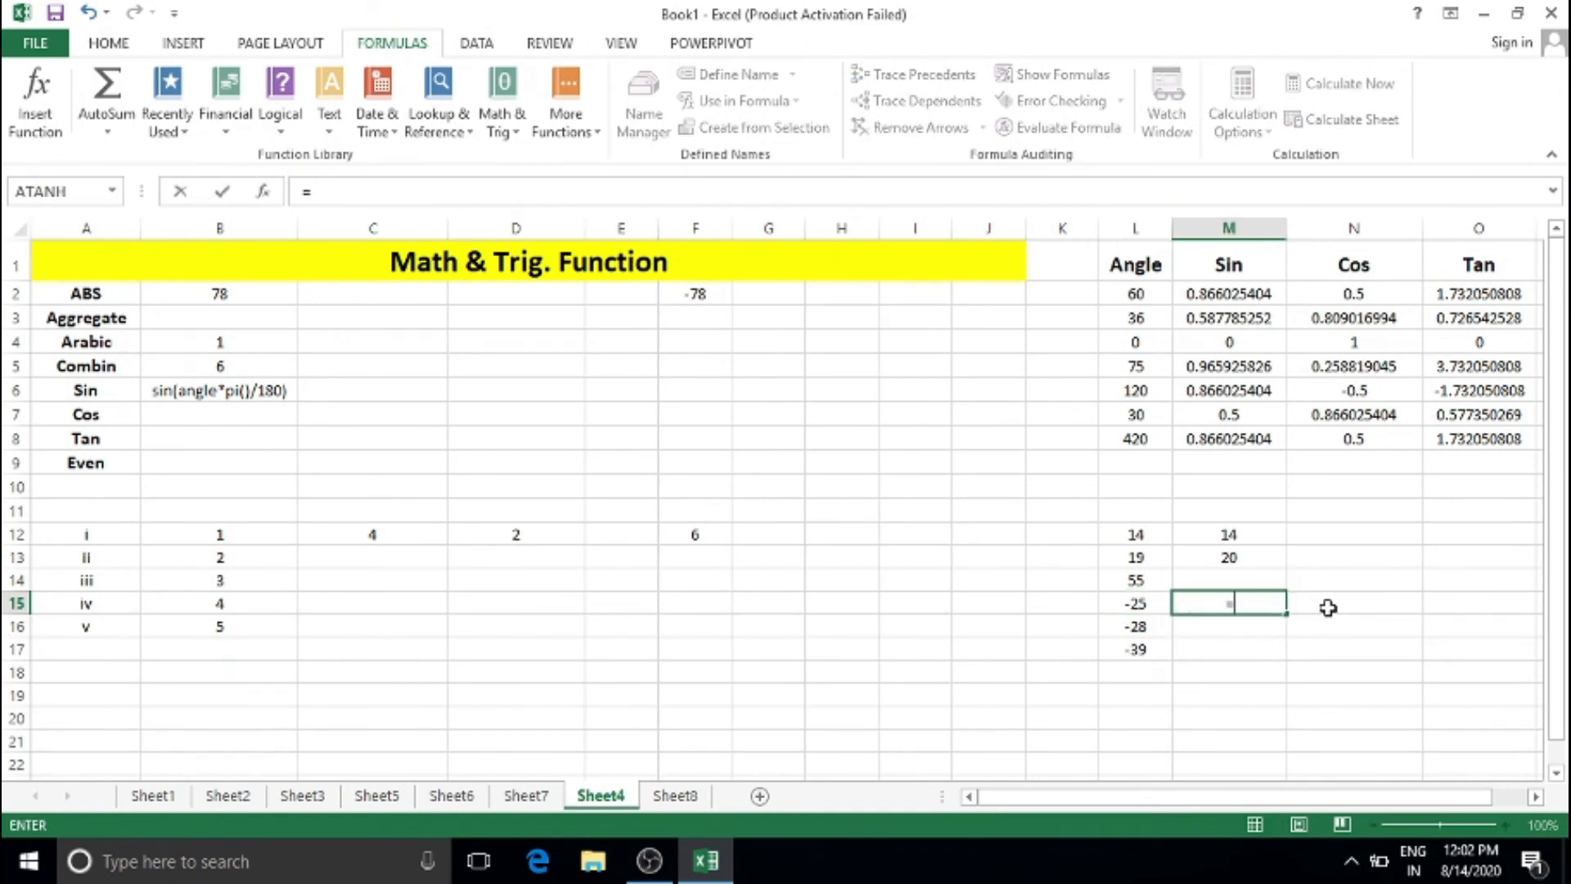
{"action": "type", "text": "even("}
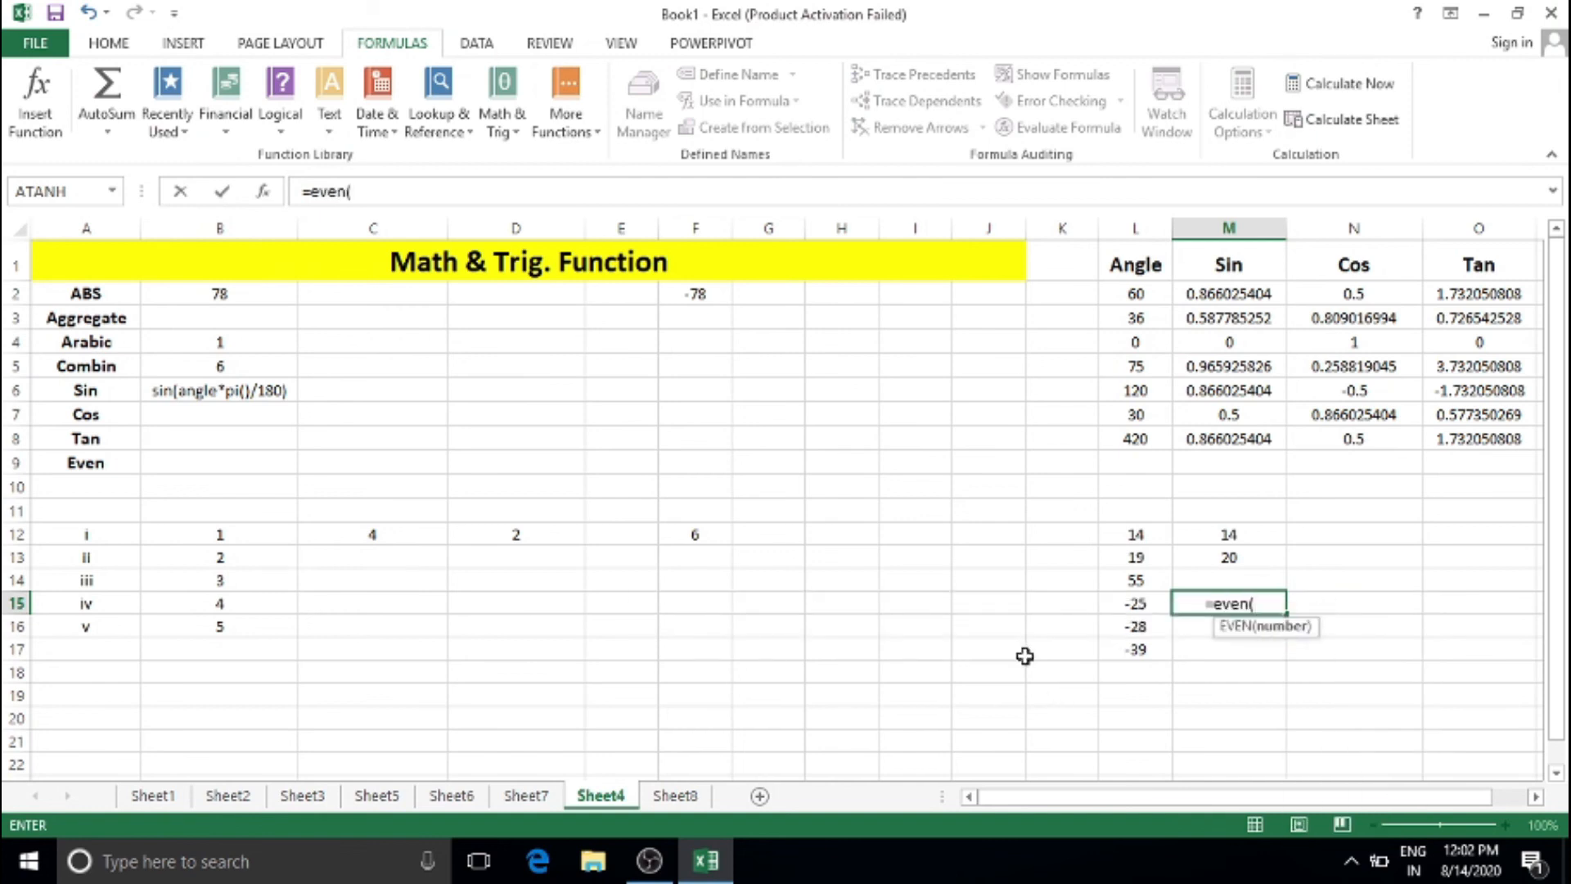
{"action": "left_click", "coordinate": [1150, 603]}
{"action": "type", "text": ")"}
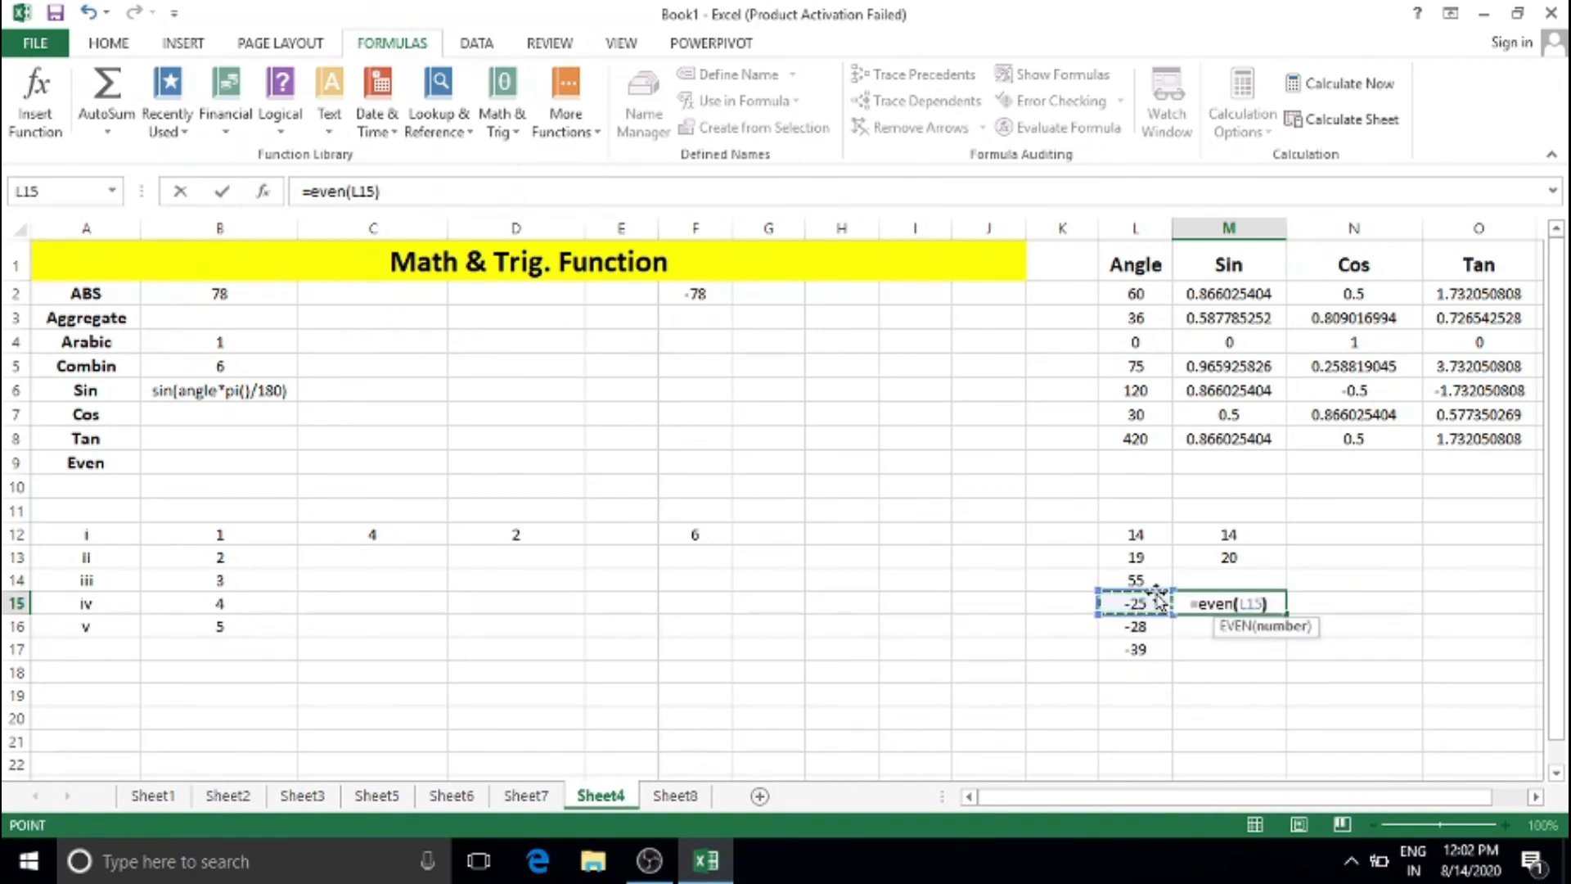
{"action": "key", "text": "Return"}
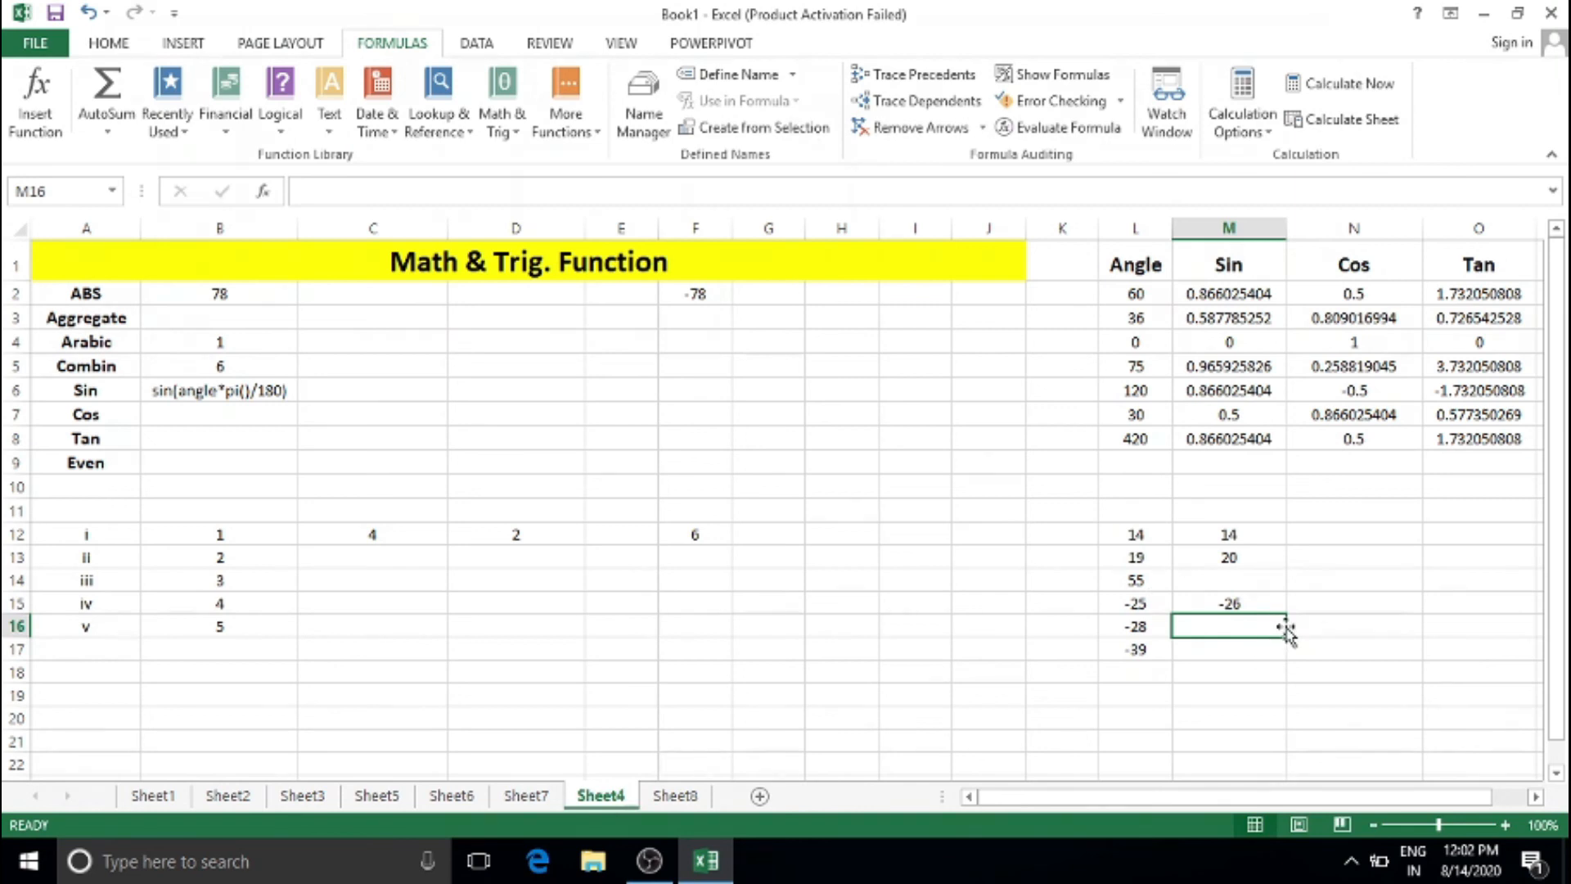
{"action": "left_click", "coordinate": [1234, 603]}
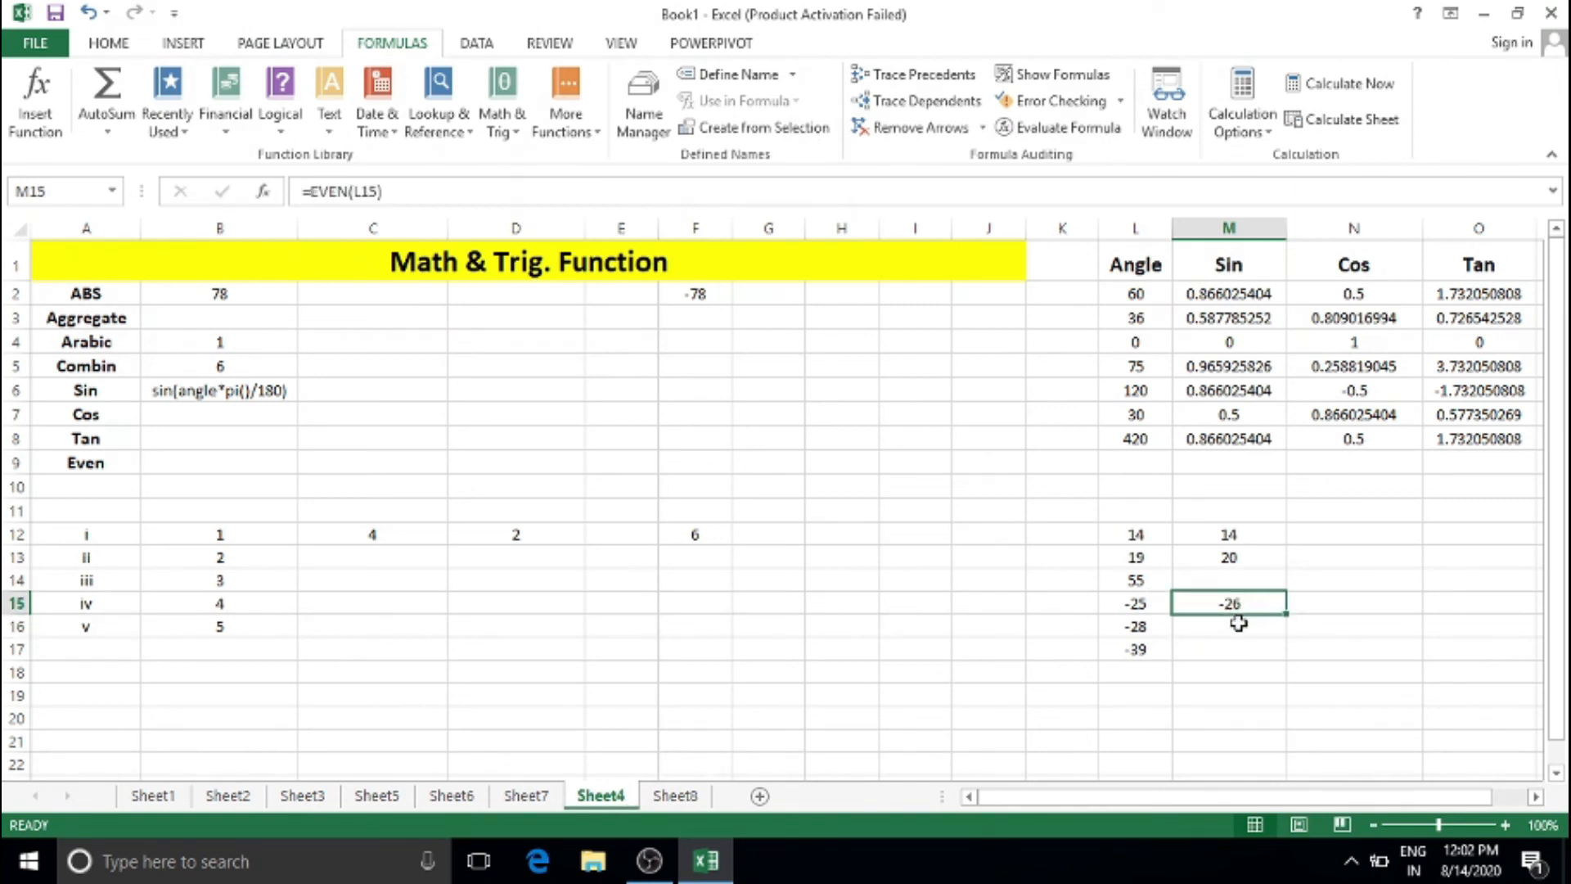
Step: Fill the EVEN formula from M12 down to M17 so every number of the lower list is covered
{"action": "key", "text": "Return"}
{"action": "left_click", "coordinate": [1232, 540]}
{"action": "left_click_drag", "start_coordinate": [1284, 545], "coordinate": [1284, 660]}
{"action": "left_click", "coordinate": [1363, 610]}
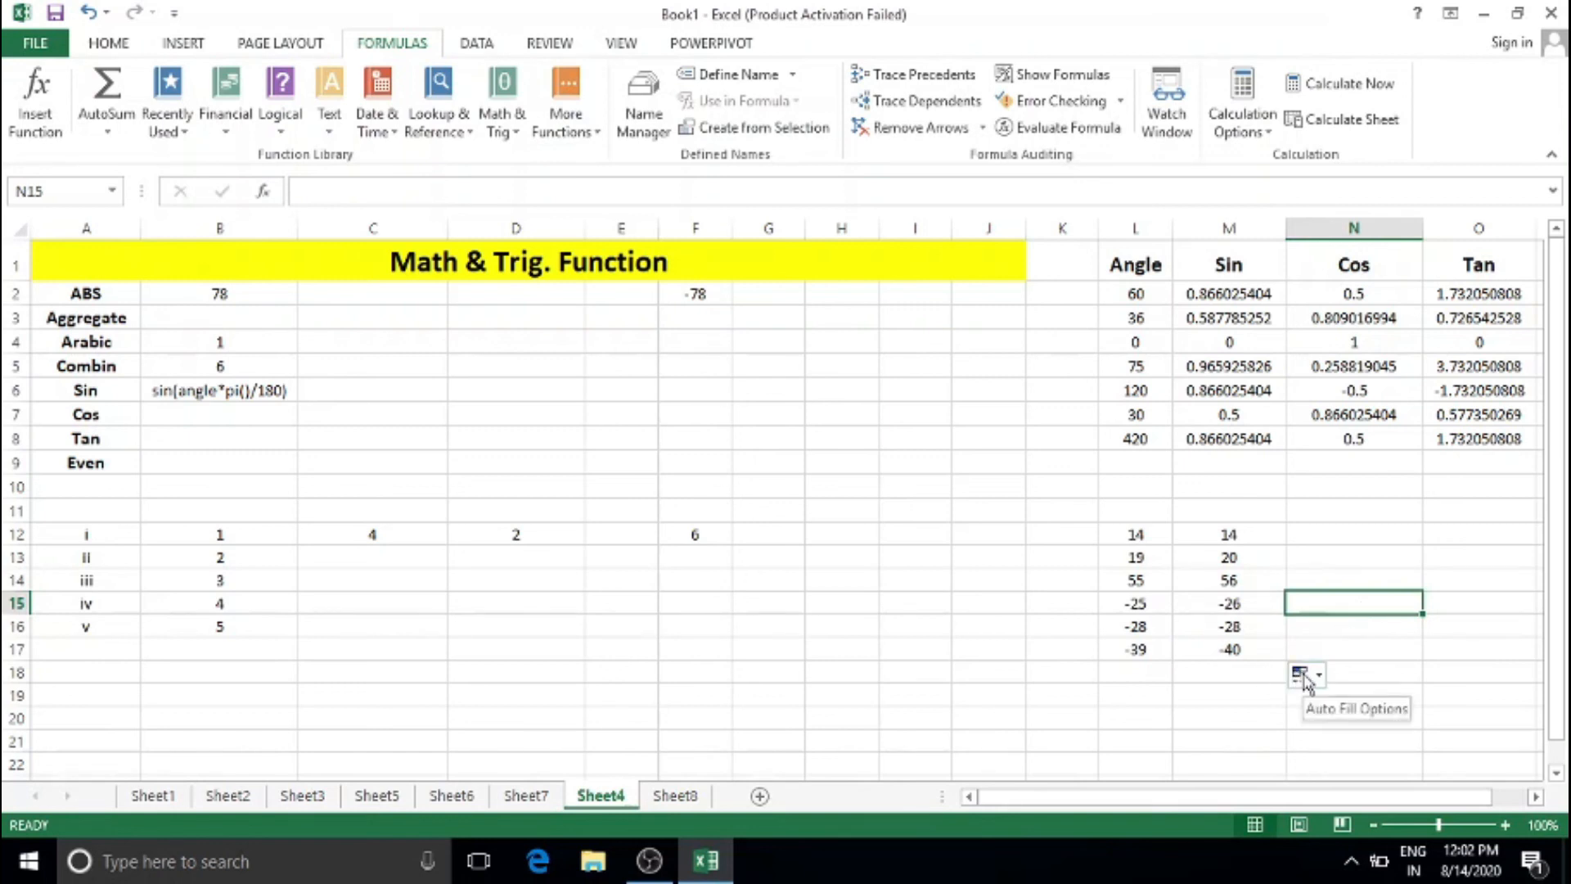
Step: Enter the formula =EVEN(L12) in cell B9 beside the Even label
{"action": "left_click", "coordinate": [172, 462]}
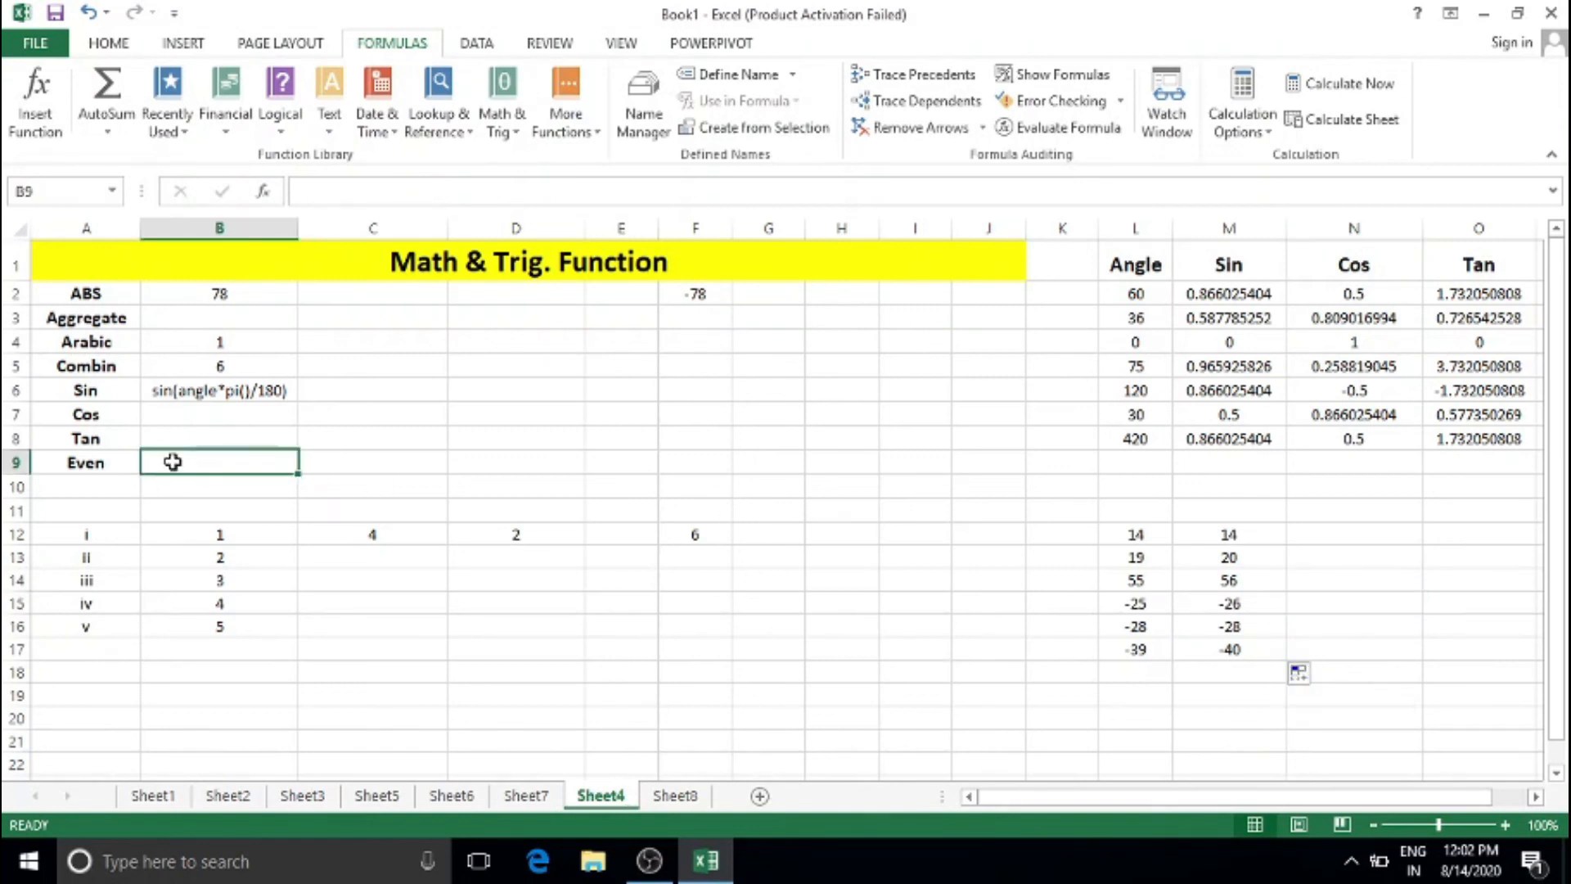
{"action": "type", "text": "=even("}
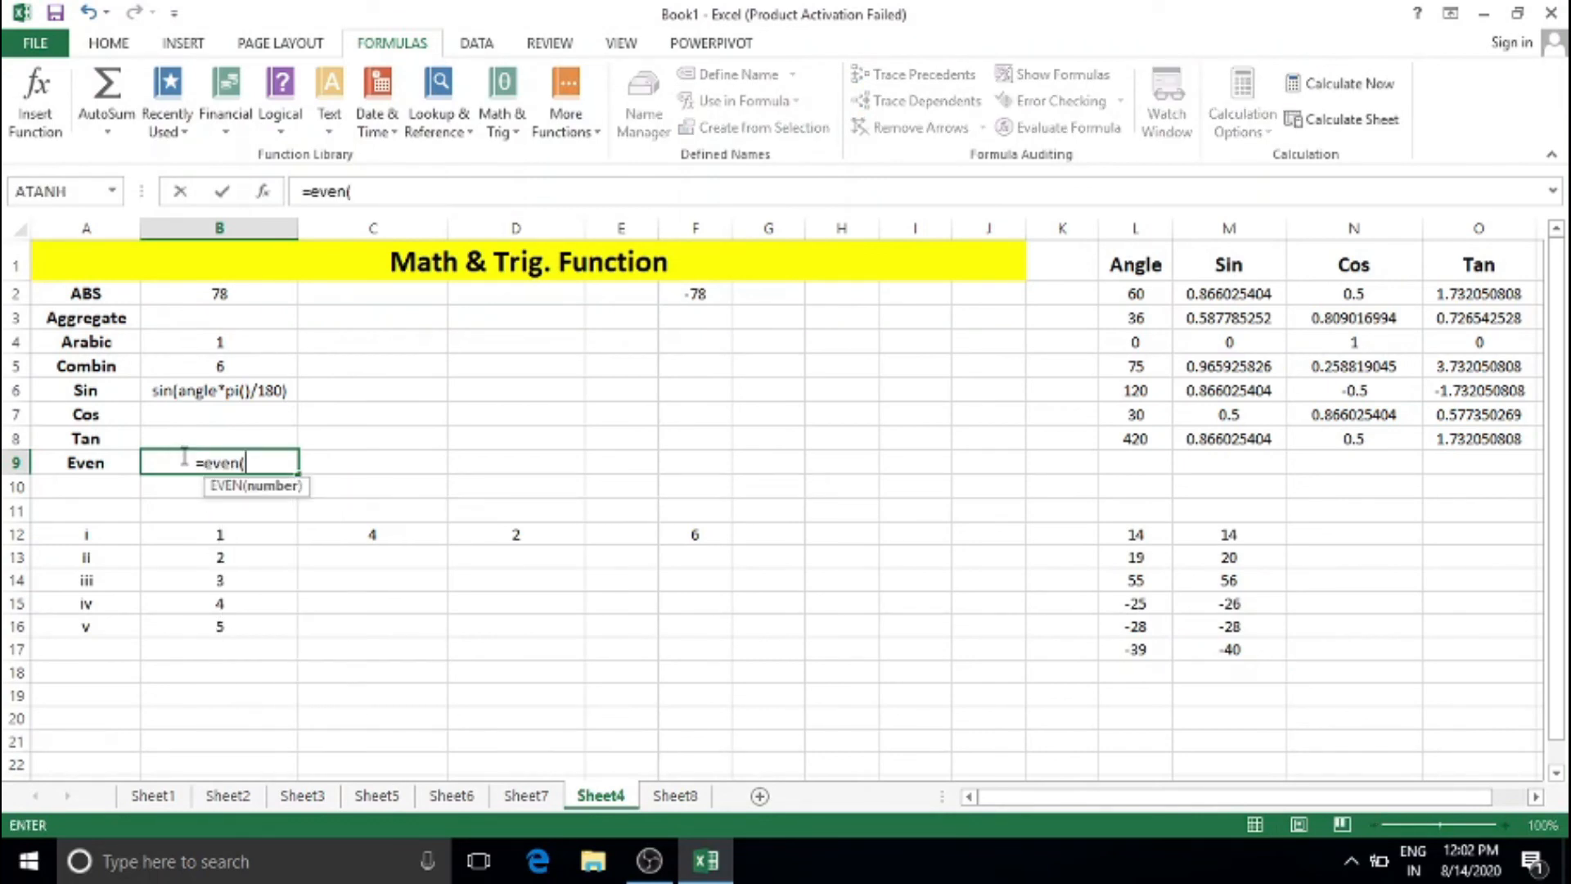
{"action": "left_click", "coordinate": [1137, 537]}
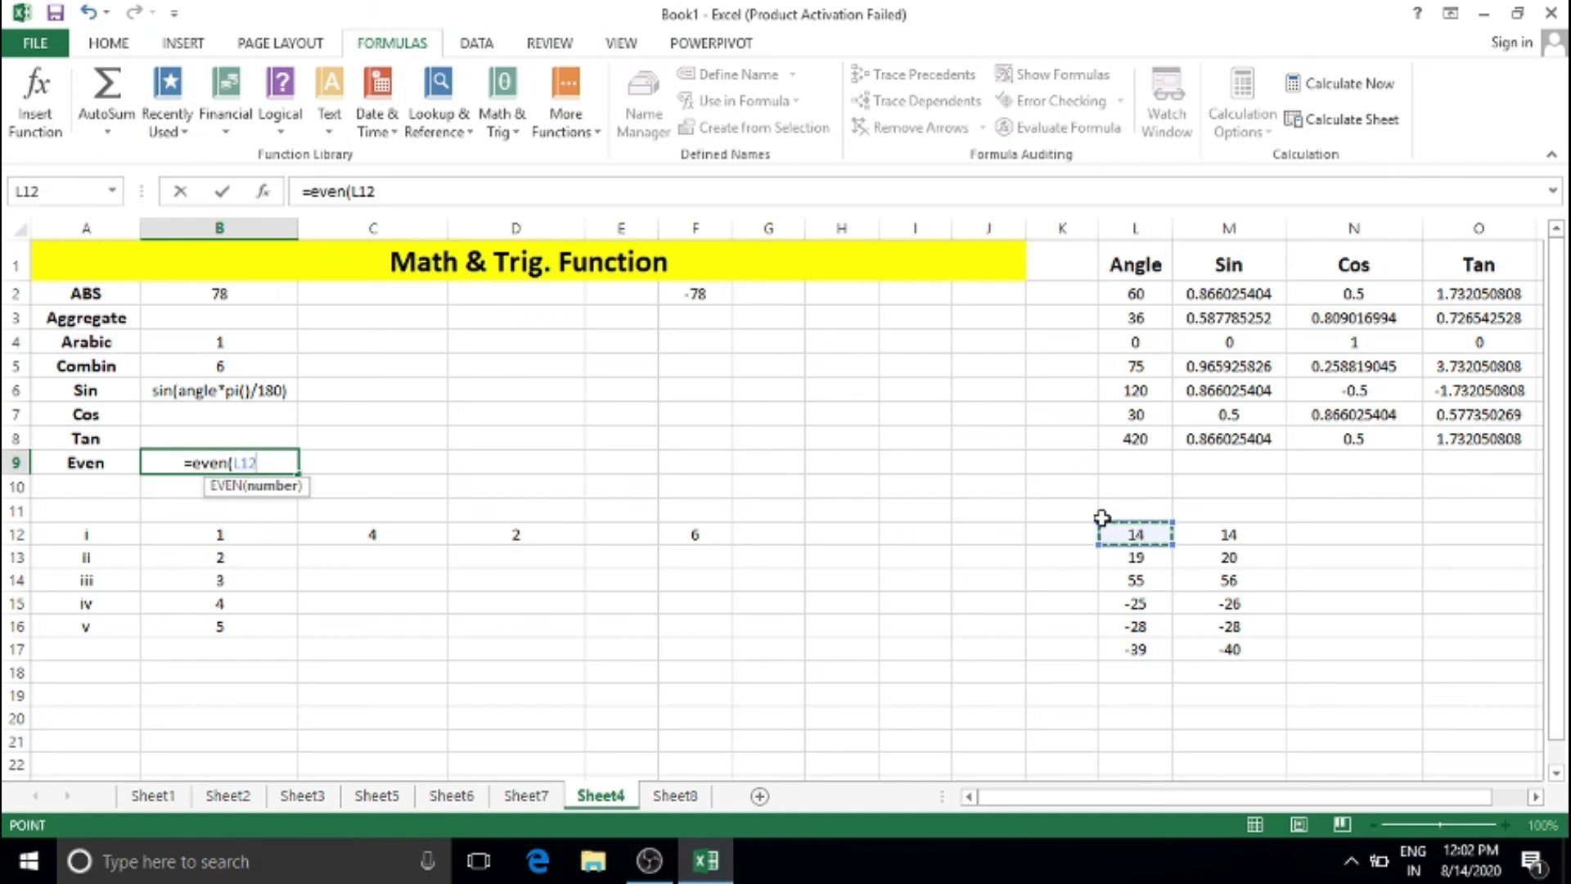
{"action": "type", "text": ")"}
{"action": "key", "text": "Return"}
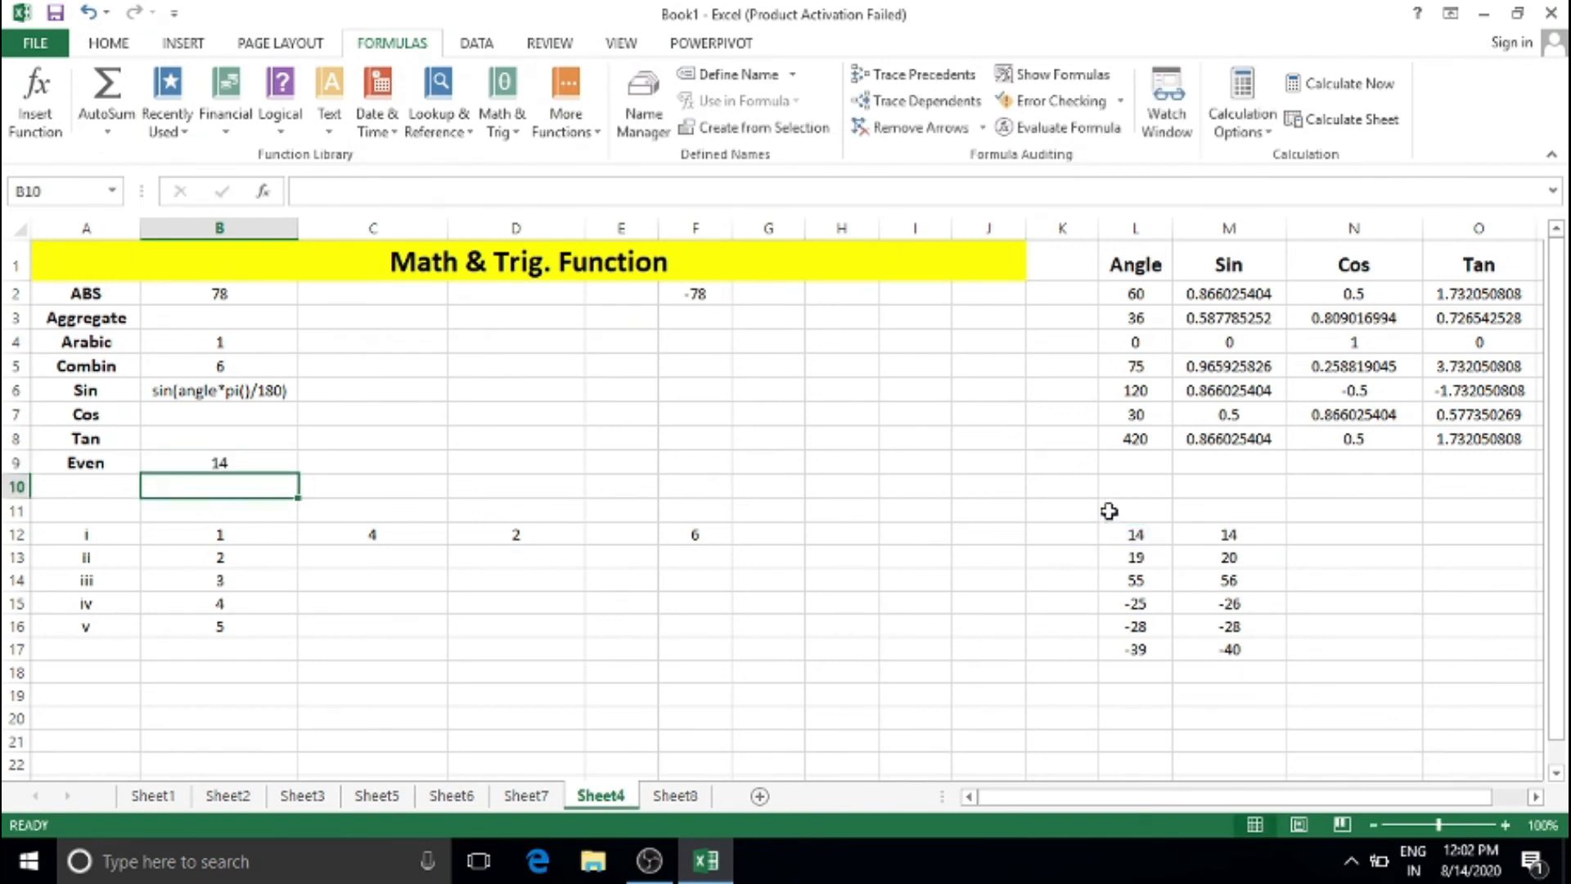
{"action": "left_click", "coordinate": [96, 293]}
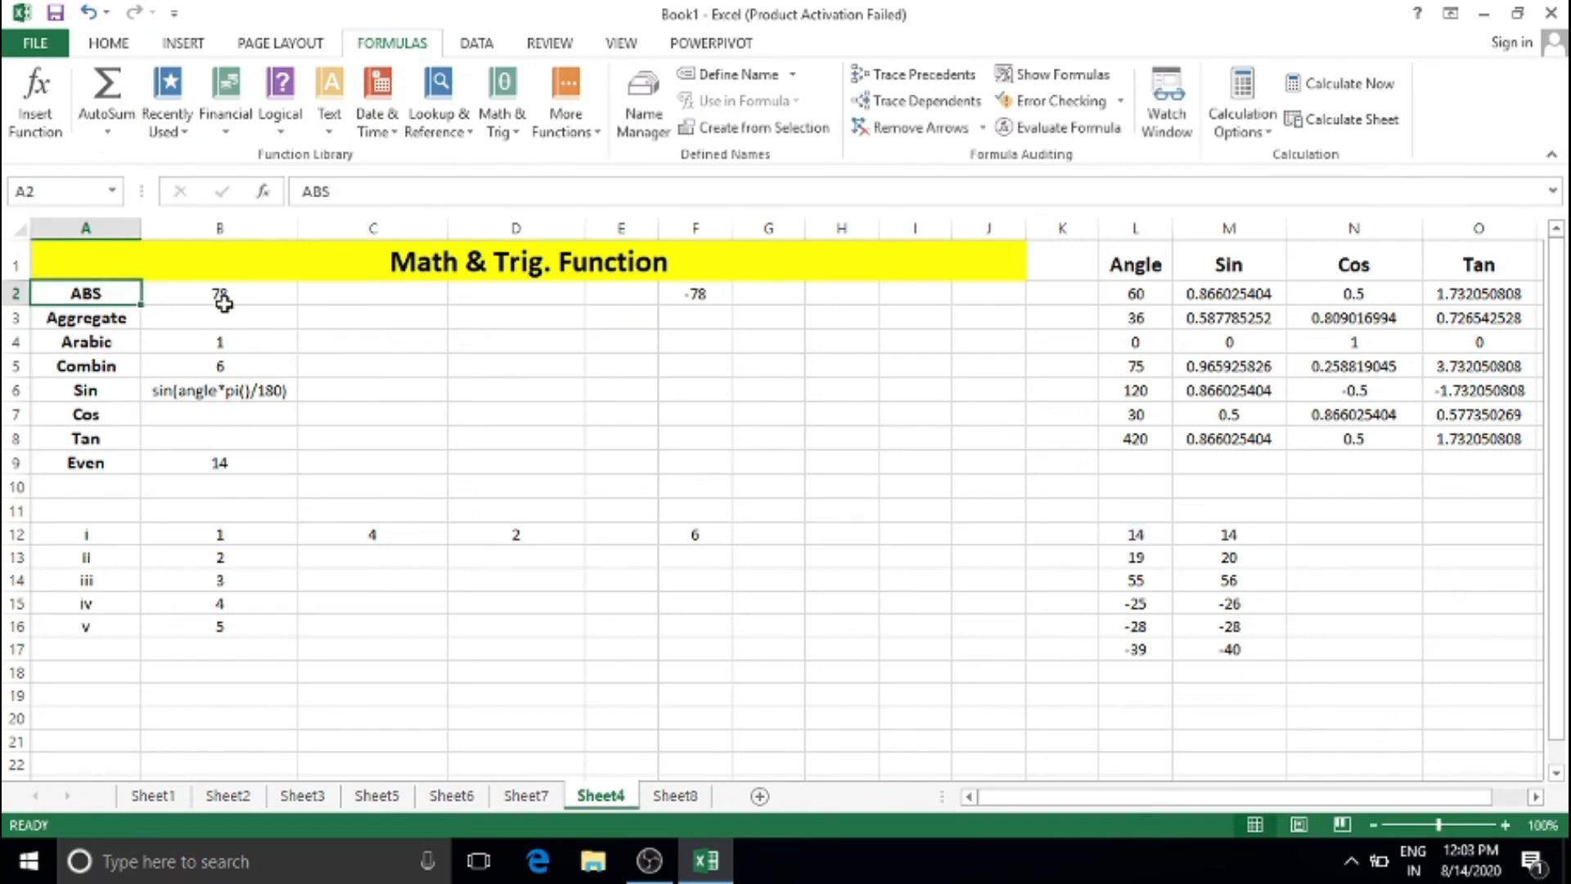
{"action": "left_click", "coordinate": [239, 311]}
{"action": "left_click", "coordinate": [71, 340]}
{"action": "left_click", "coordinate": [89, 371]}
{"action": "left_click", "coordinate": [382, 344]}
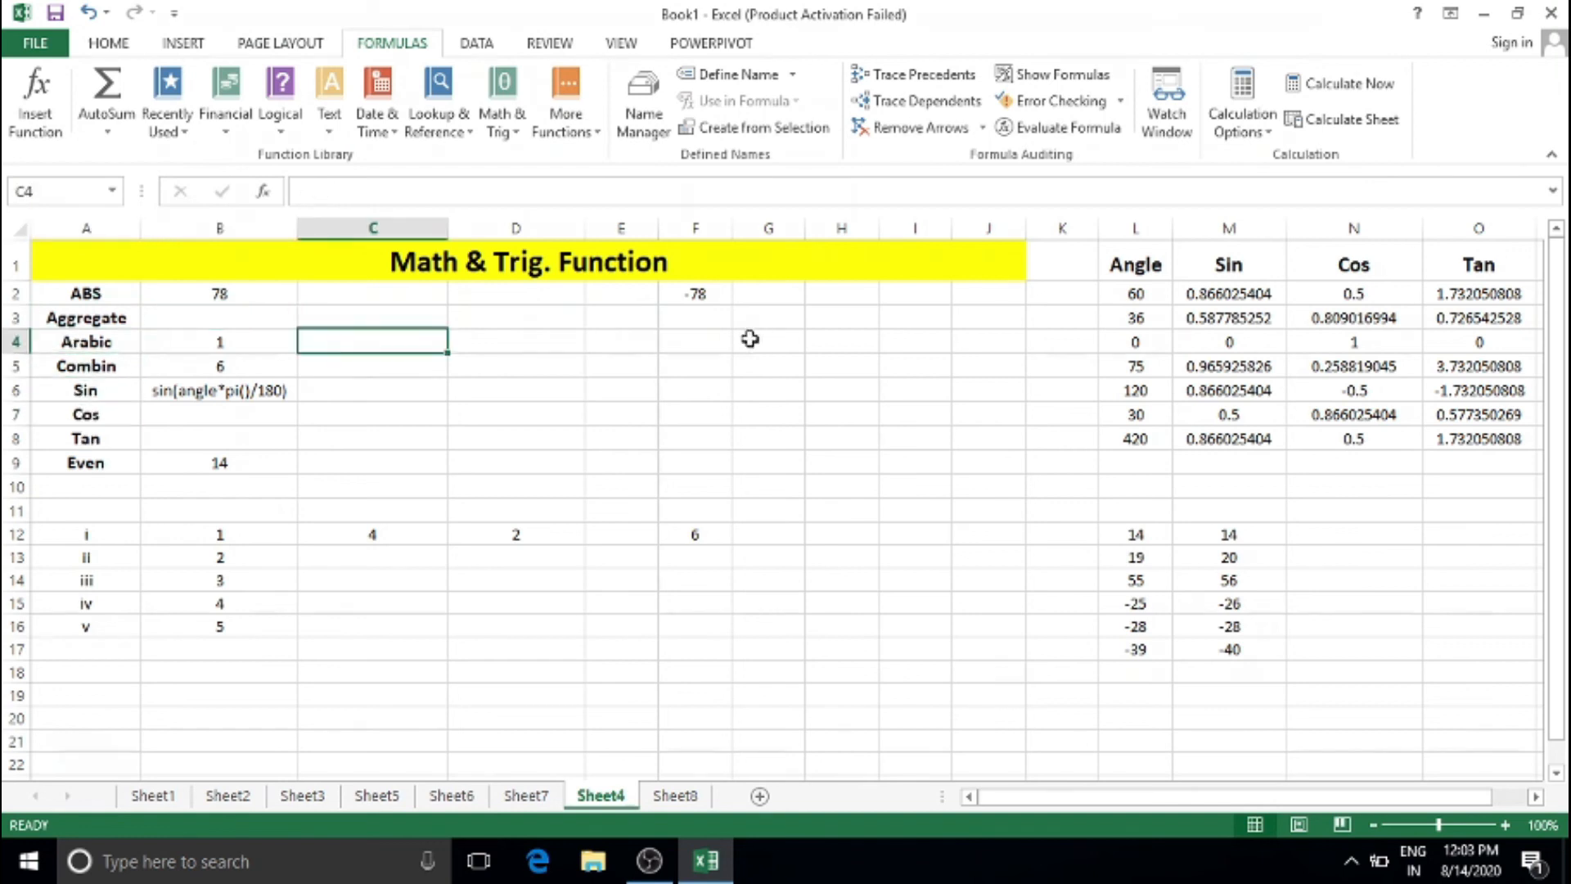